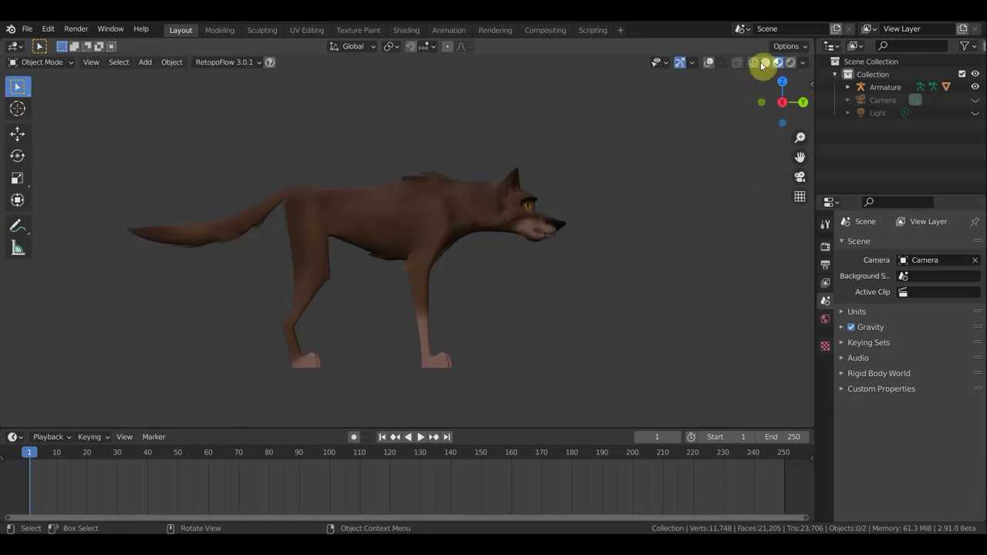
Step: Show the armature overlay and pan the timeline back until frame 1 is visible
click(708, 65)
scroll(85, 483, up, 2)
scroll(85, 483, up, 2)
scroll(84, 484, up, 2)
scroll(84, 483, up, 2)
scroll(84, 483, up, 2)
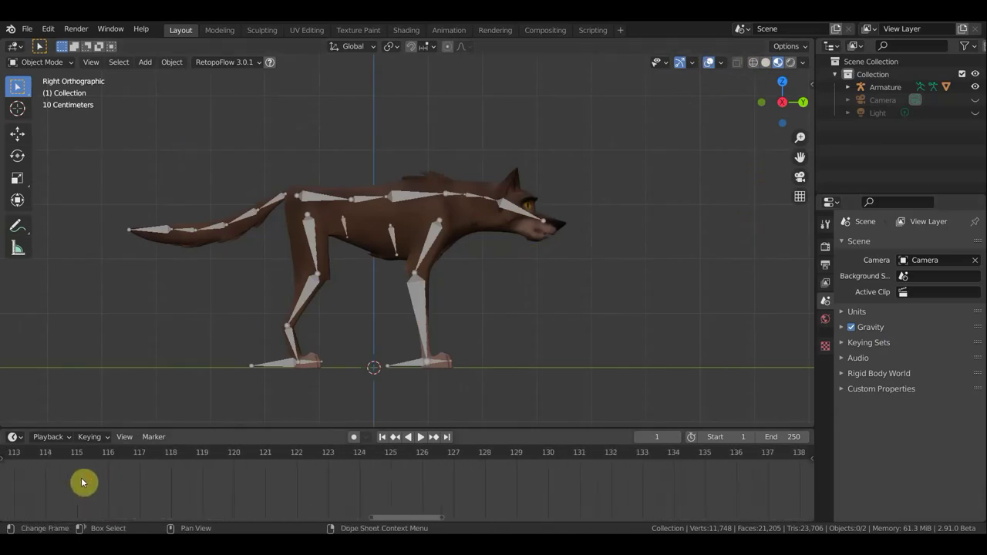
drag(375, 516, 270, 516)
mouse_move(412, 460)
middle_down()
mouse_move(732, 496)
mouse_move(805, 494)
mouse_move(205, 492)
mouse_move(443, 483)
middle_up()
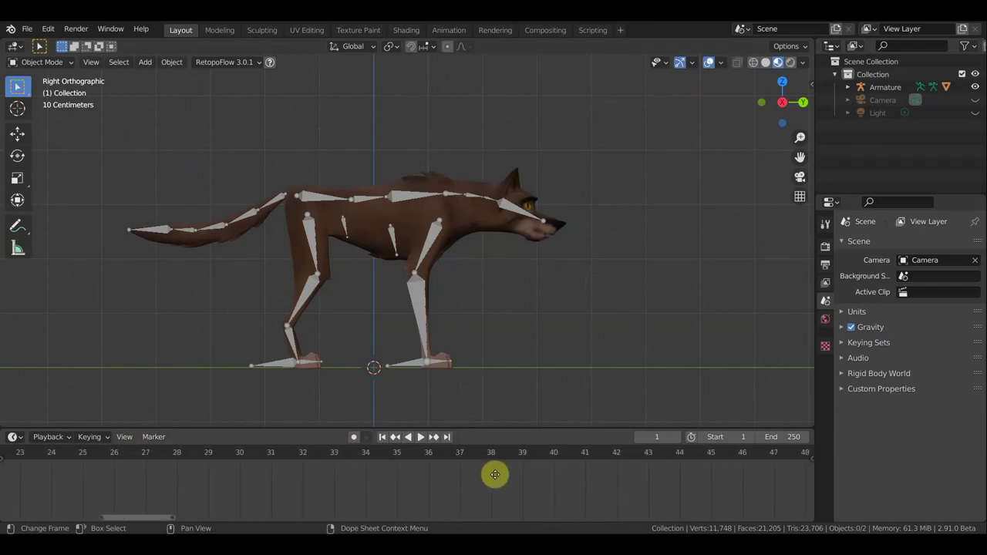
mouse_move(161, 471)
middle_down()
mouse_move(193, 485)
mouse_move(522, 511)
middle_up()
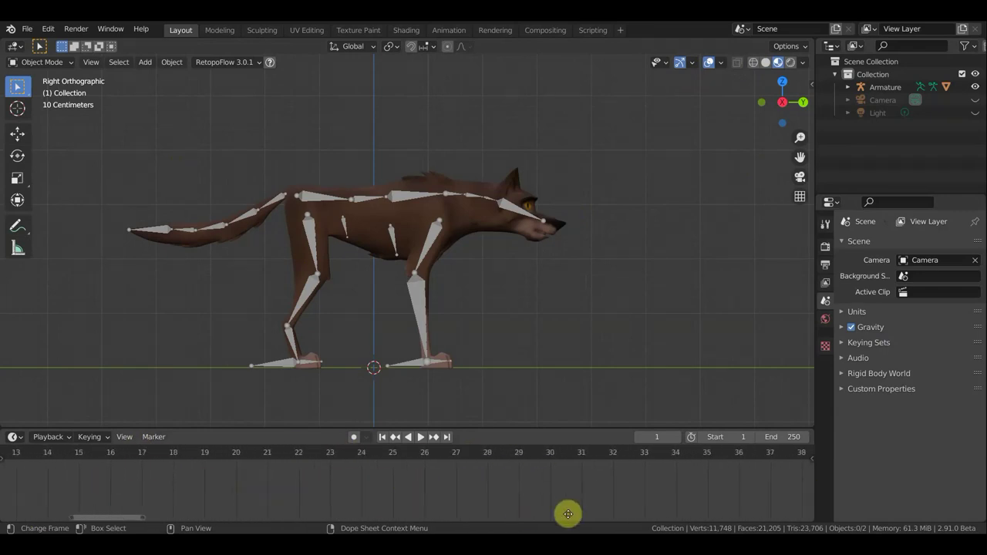
mouse_move(866, 452)
middle_down()
mouse_move(955, 456)
mouse_move(329, 465)
middle_up()
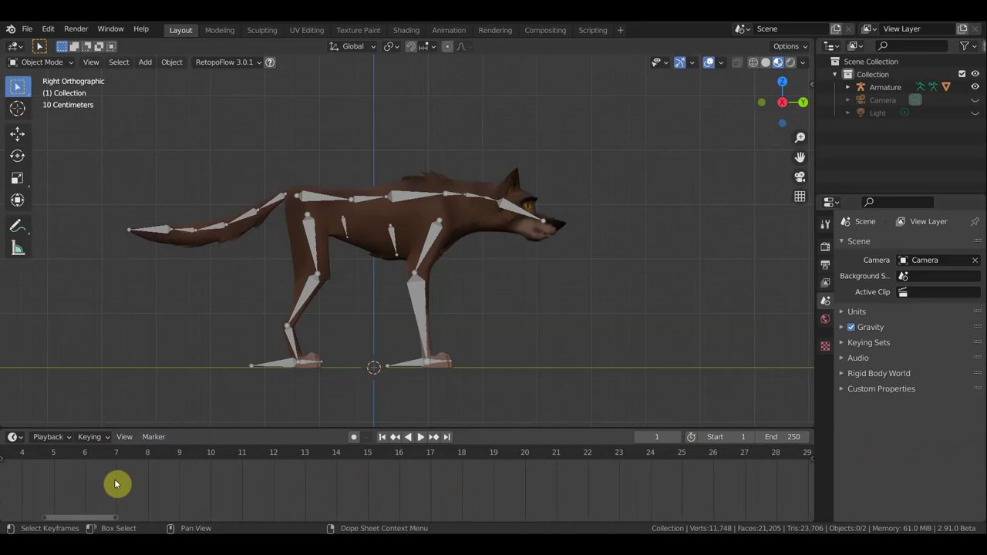
middle_drag(163, 489, 324, 500)
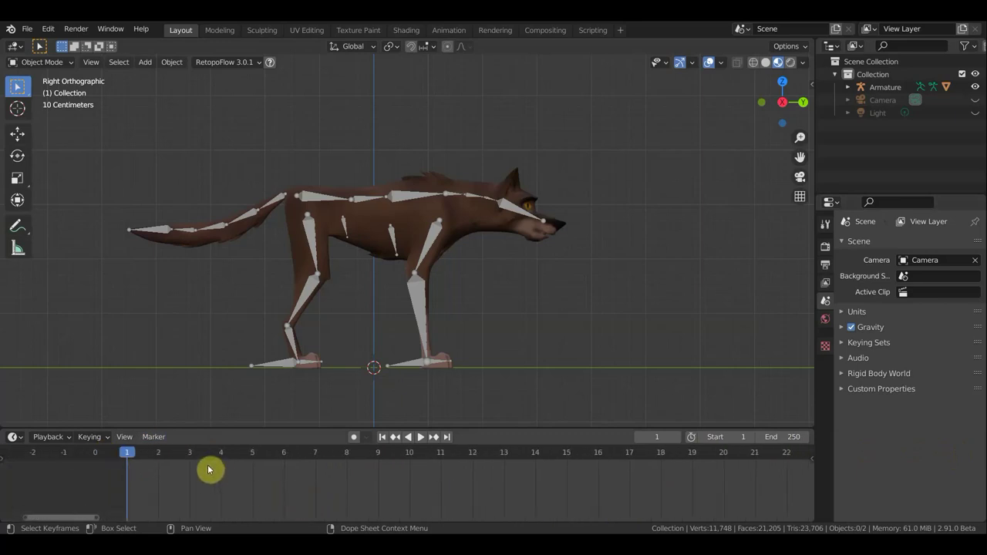
Step: Zoom and frame the timeline so it spans frames 1 to 50
scroll(224, 474, down, 2)
scroll(282, 481, down, 1)
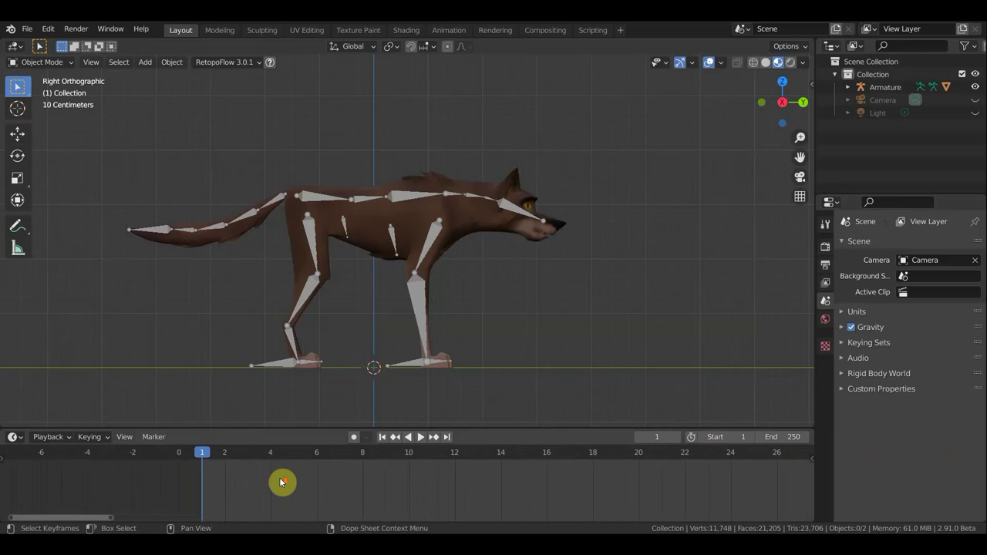
scroll(281, 483, down, 1)
scroll(282, 482, down, 3)
scroll(376, 481, down, 2)
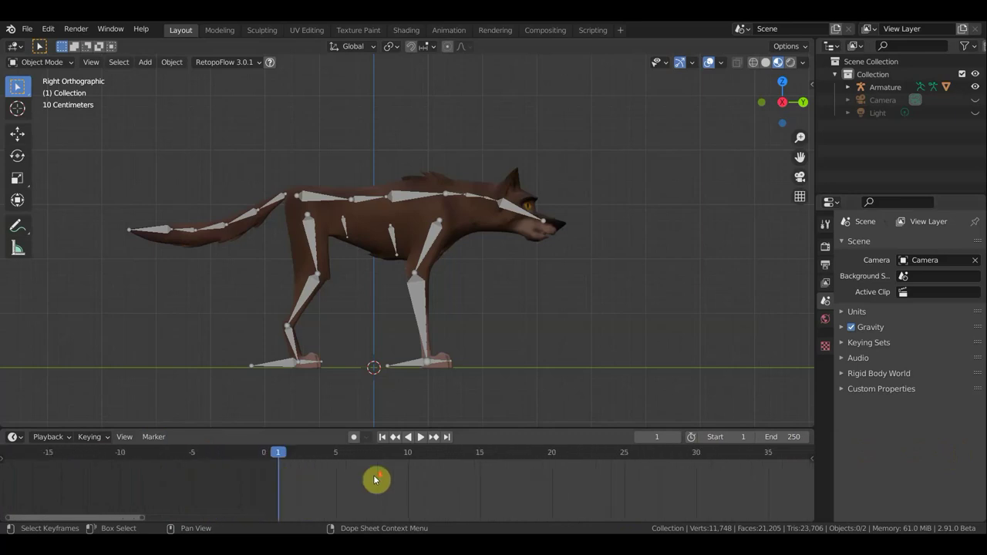
middle_drag(389, 483, 269, 500)
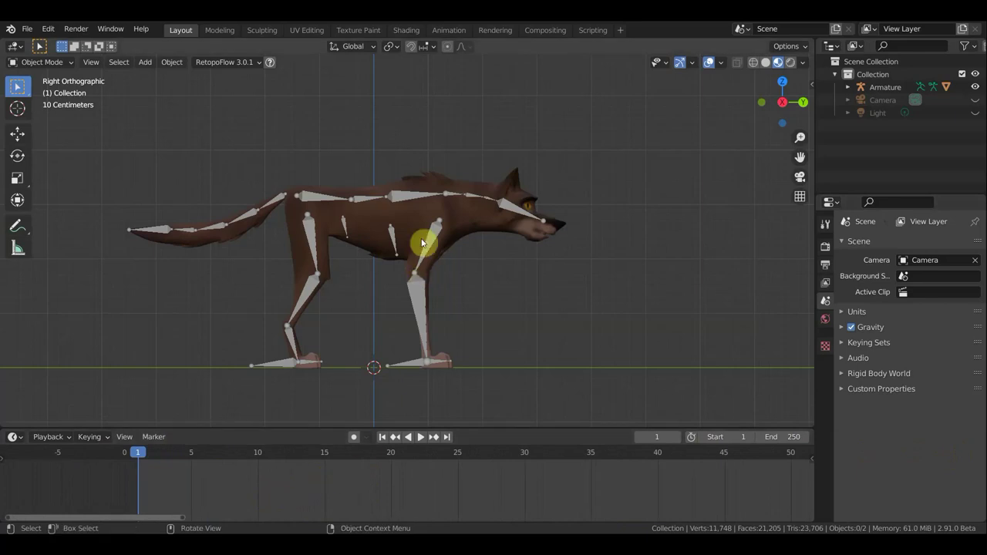
Step: Select the wolf's armature and zoom the viewport out
click(410, 198)
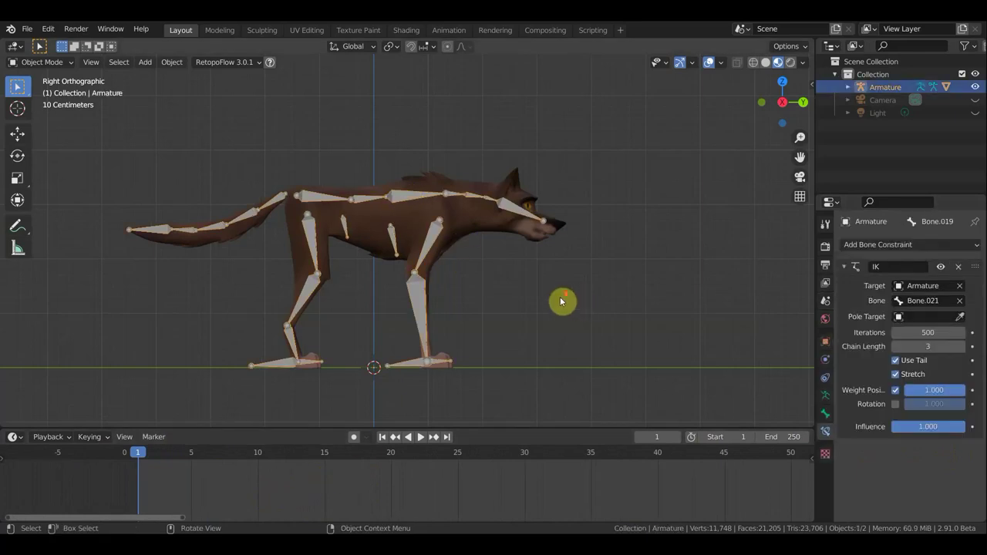
scroll(557, 298, down, 2)
scroll(557, 298, down, 1)
key(shift+a)
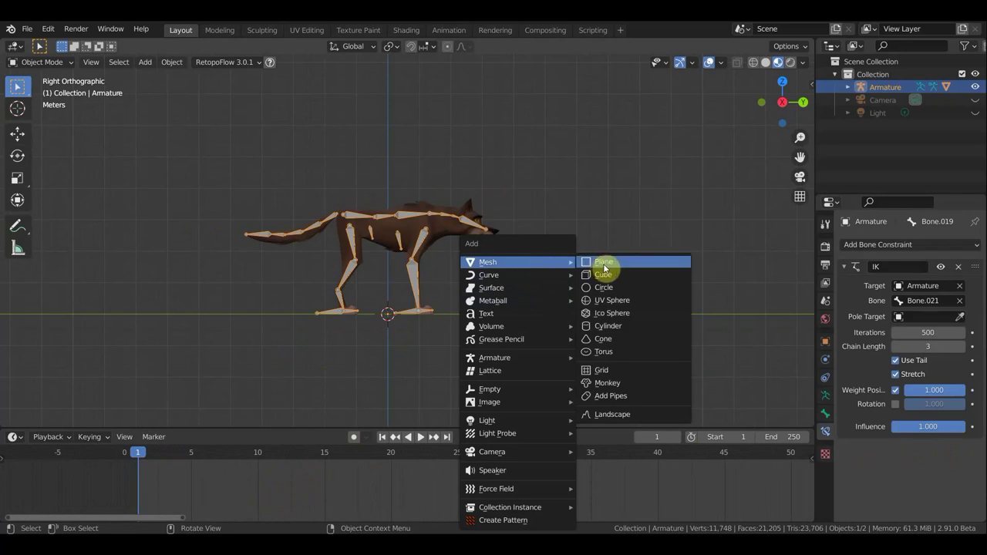
Step: Add a cube and move it to the right of the wolf, slightly raised
click(610, 275)
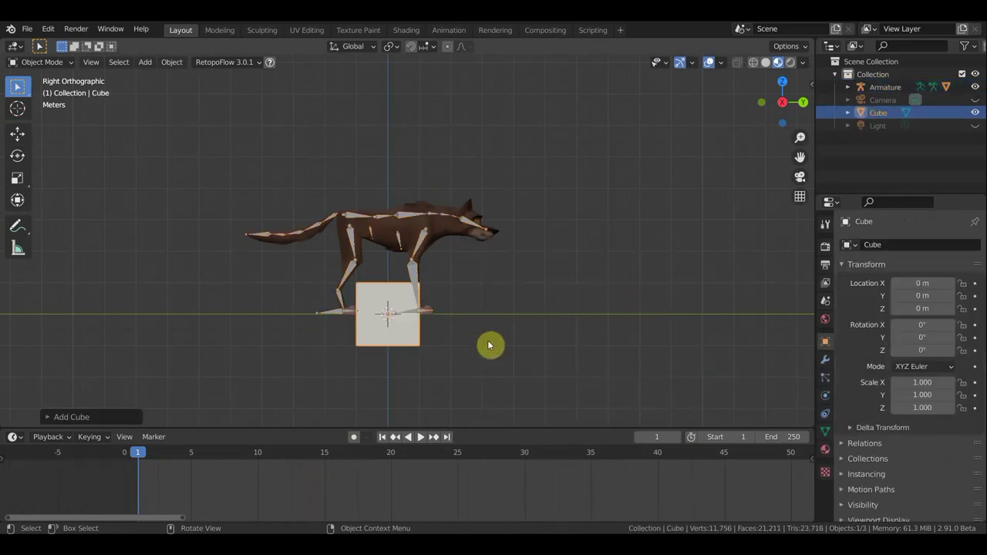
click(18, 202)
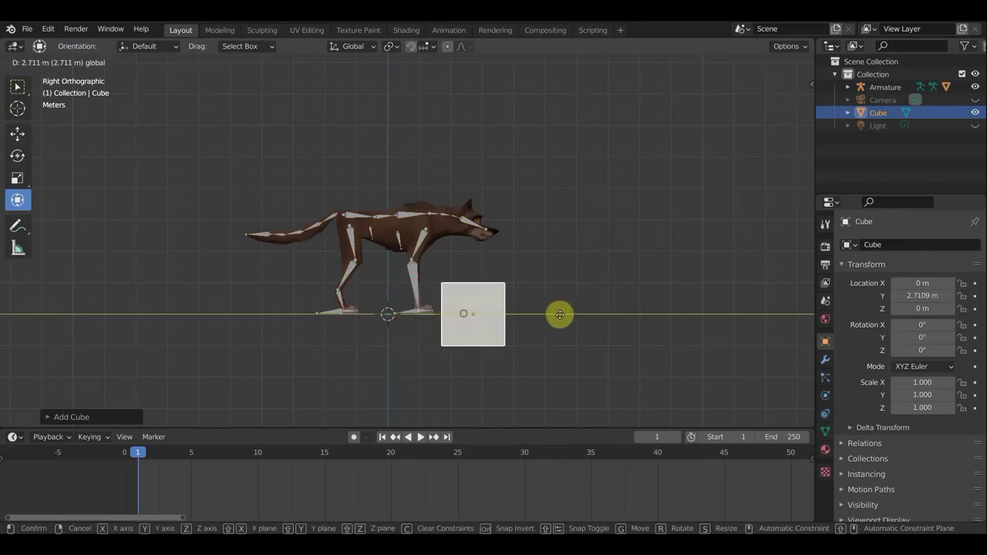
drag(462, 318, 696, 317)
drag(621, 243, 622, 202)
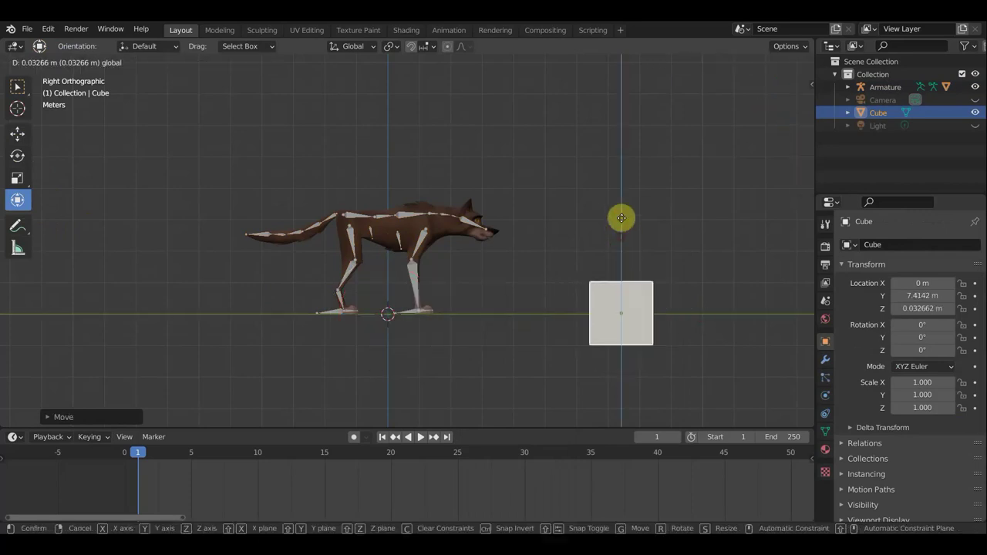
mouse_move(691, 283)
mouse_down()
mouse_move(732, 292)
mouse_move(717, 289)
mouse_up()
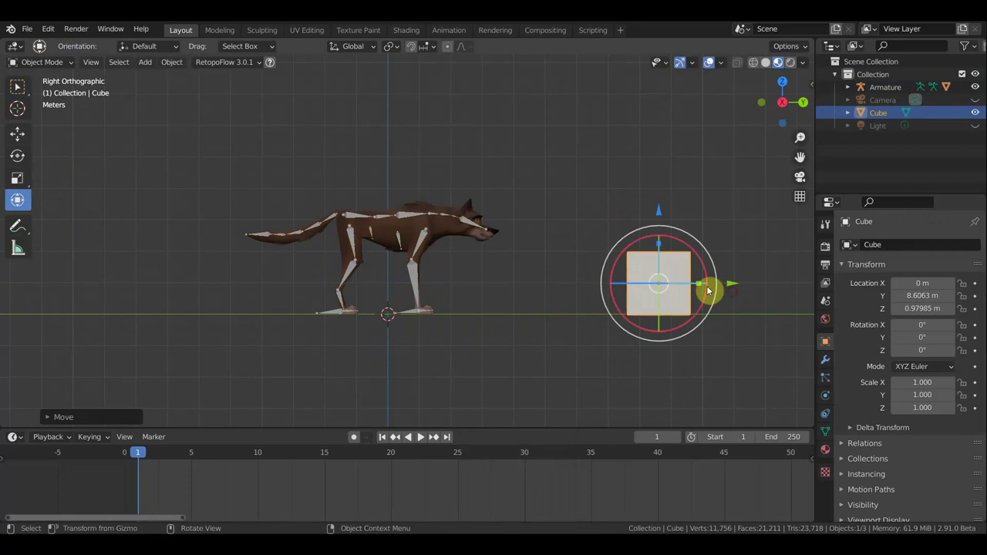
Step: Stretch the cube into a tall block resting on the ground
mouse_move(659, 245)
mouse_down()
mouse_move(652, 64)
mouse_move(655, 73)
mouse_up()
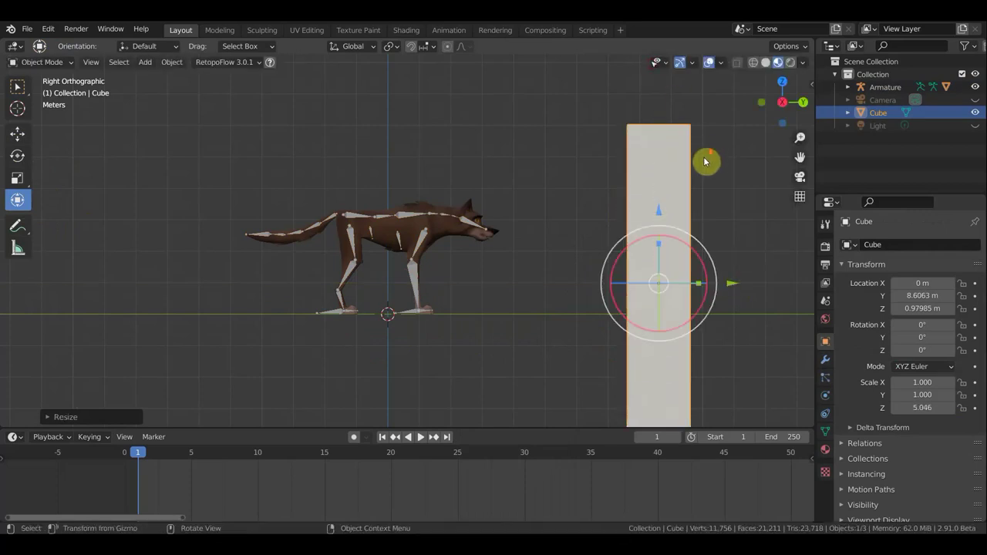
scroll(663, 185, down, 3)
drag(553, 194, 551, 120)
drag(553, 154, 553, 165)
drag(553, 127, 553, 148)
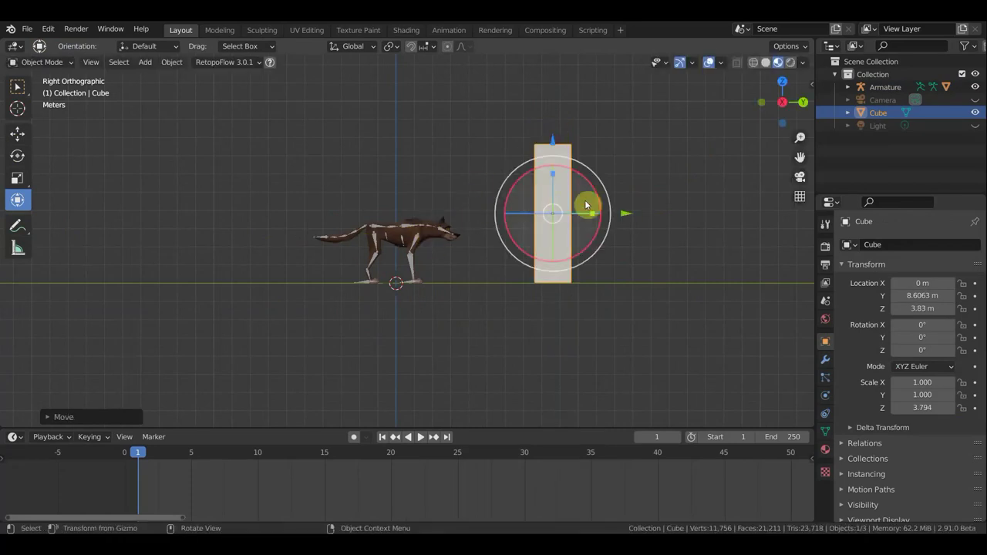
Step: Widen, shift and thicken the block to scale 4.603 × 5.466 × 3.794
drag(591, 214, 694, 224)
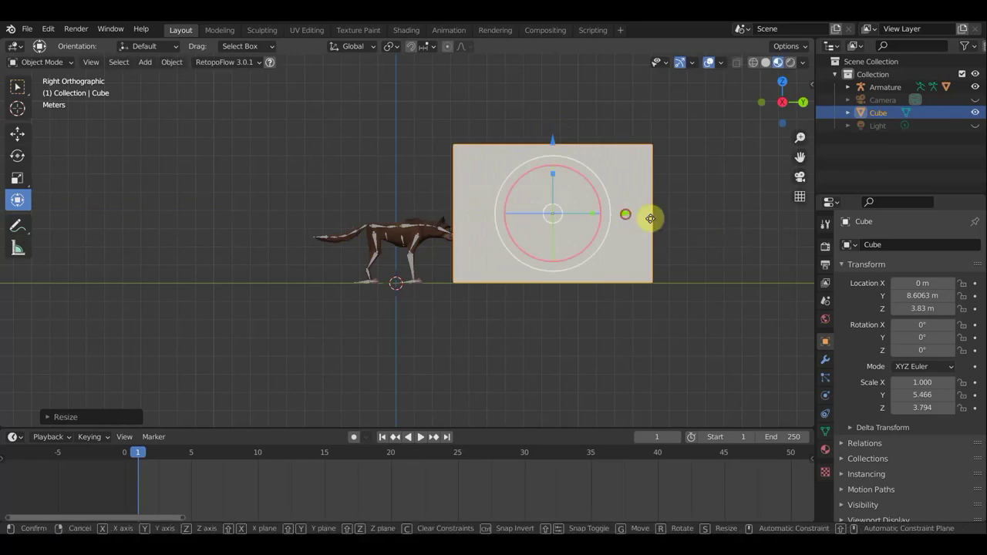
drag(626, 217, 715, 234)
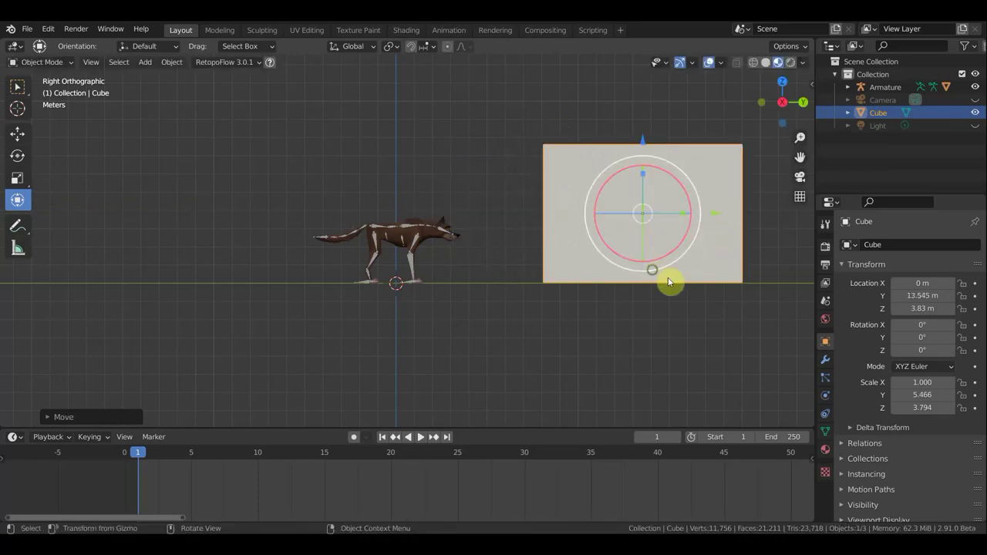
middle_drag(668, 281, 792, 291)
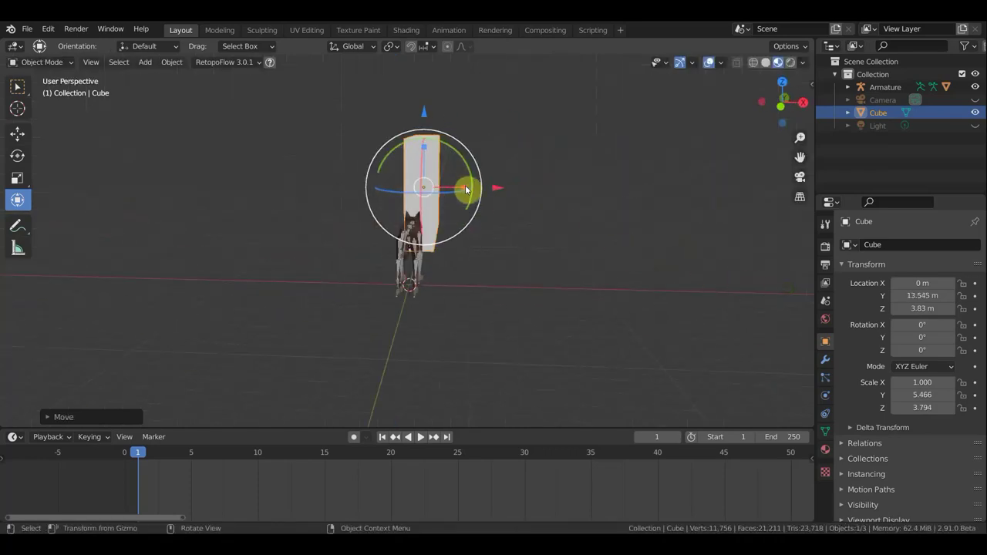
drag(466, 189, 628, 223)
mouse_move(628, 222)
middle_down()
mouse_move(520, 245)
mouse_move(453, 229)
middle_up()
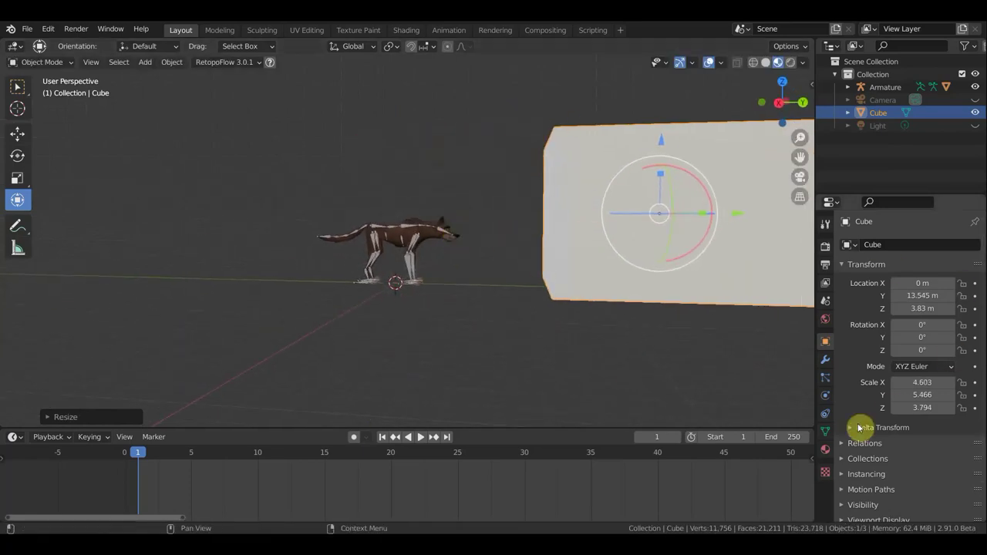
Step: Create a new material for the cube with a dark bluish-grey base colour
click(825, 450)
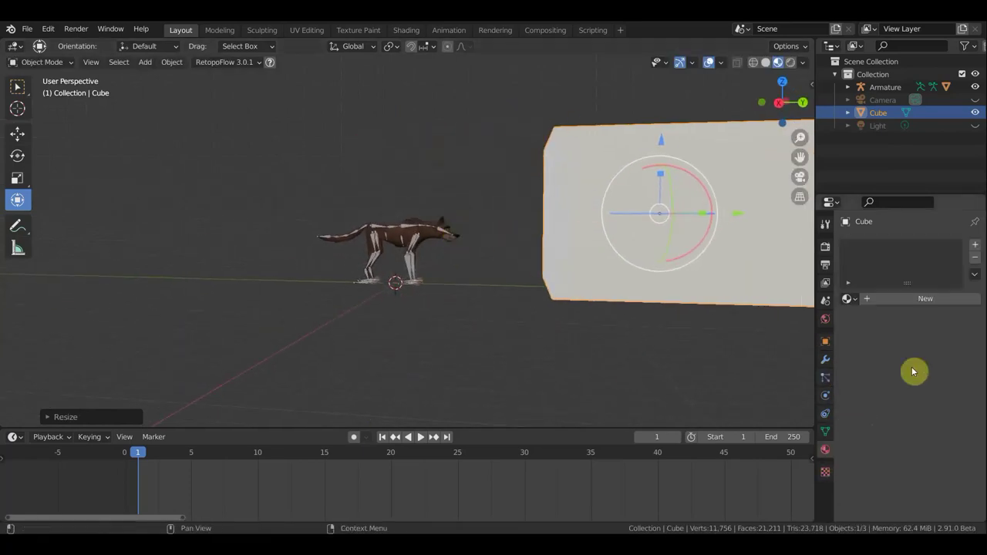
click(925, 300)
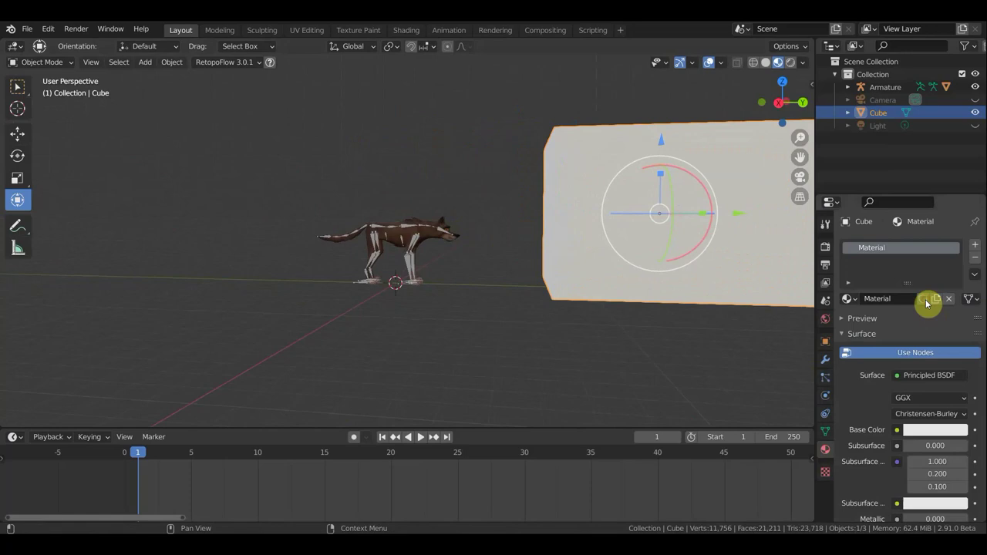
click(941, 430)
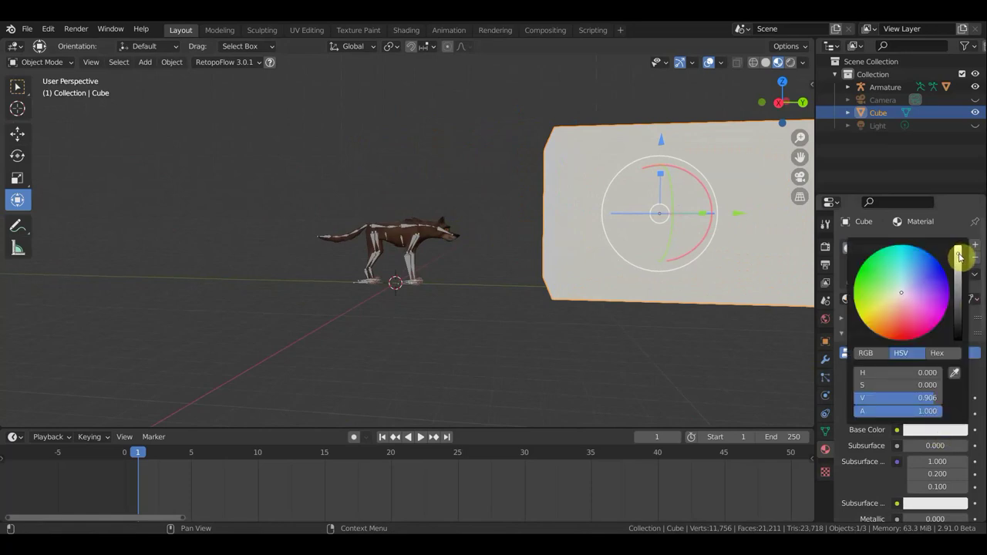
drag(928, 397, 880, 397)
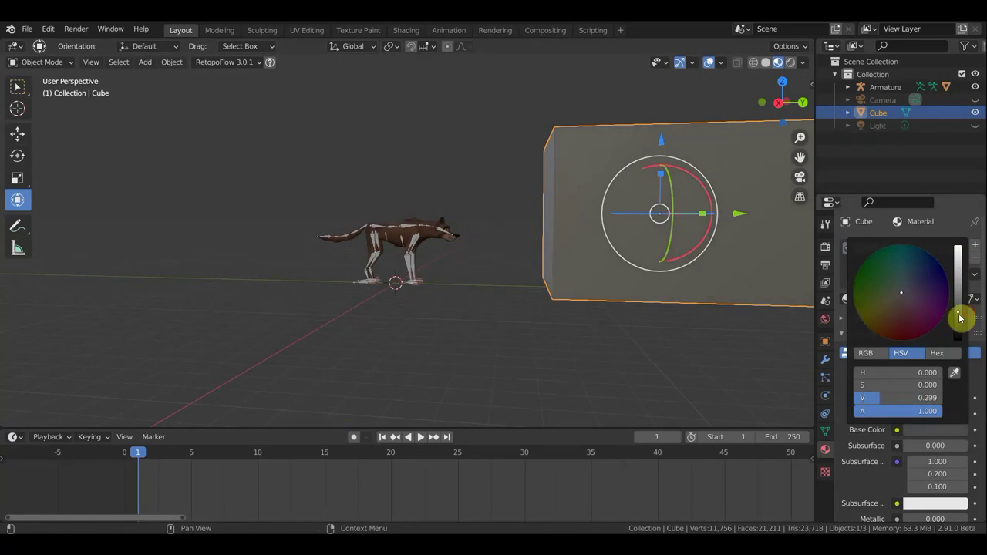
click(907, 316)
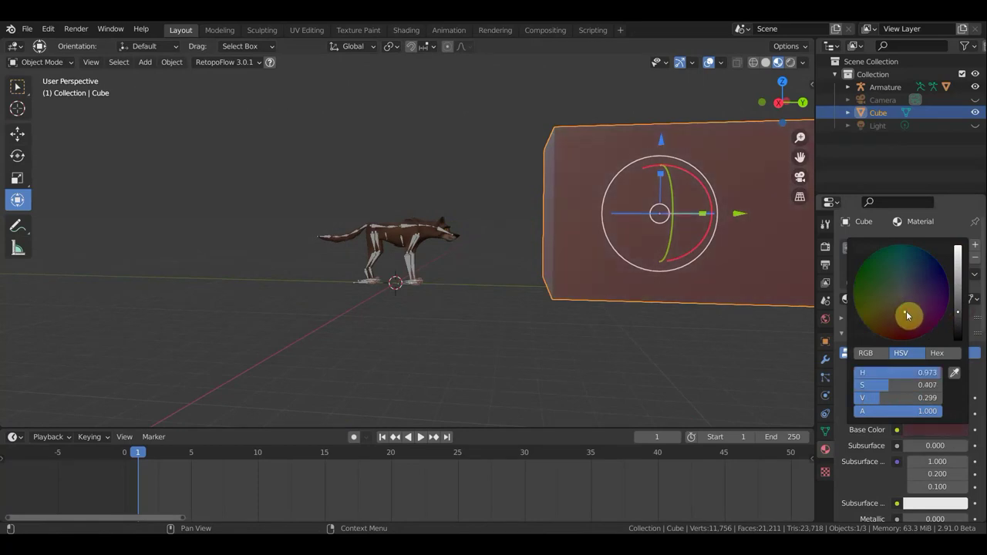
drag(894, 298, 917, 290)
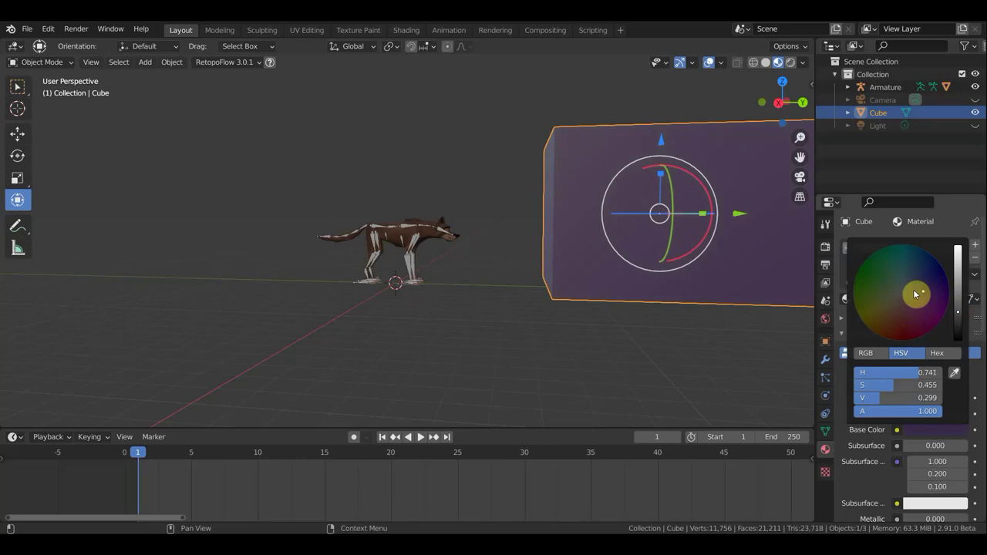
mouse_move(918, 290)
mouse_down()
mouse_move(906, 291)
mouse_move(915, 296)
mouse_up()
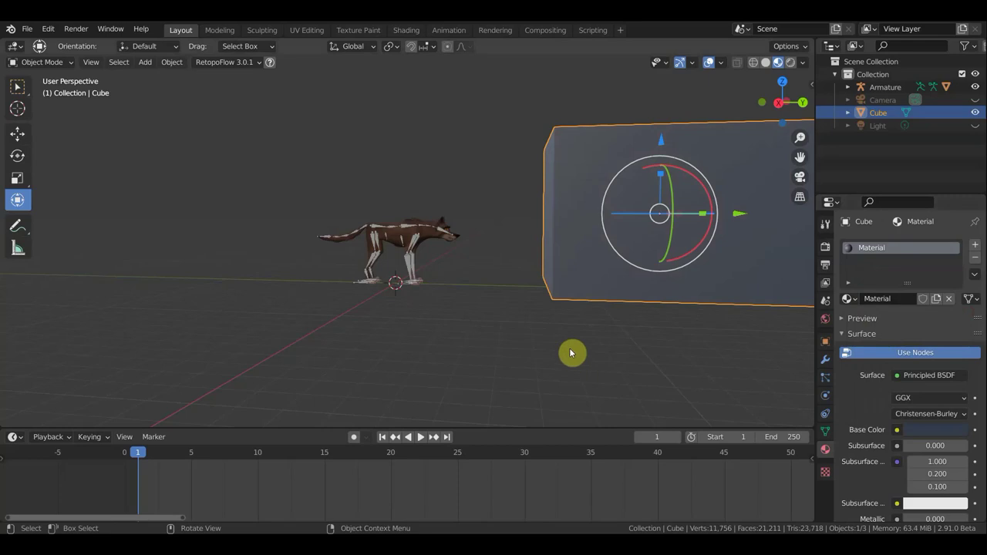
middle_drag(573, 353, 597, 347)
key(KP_3)
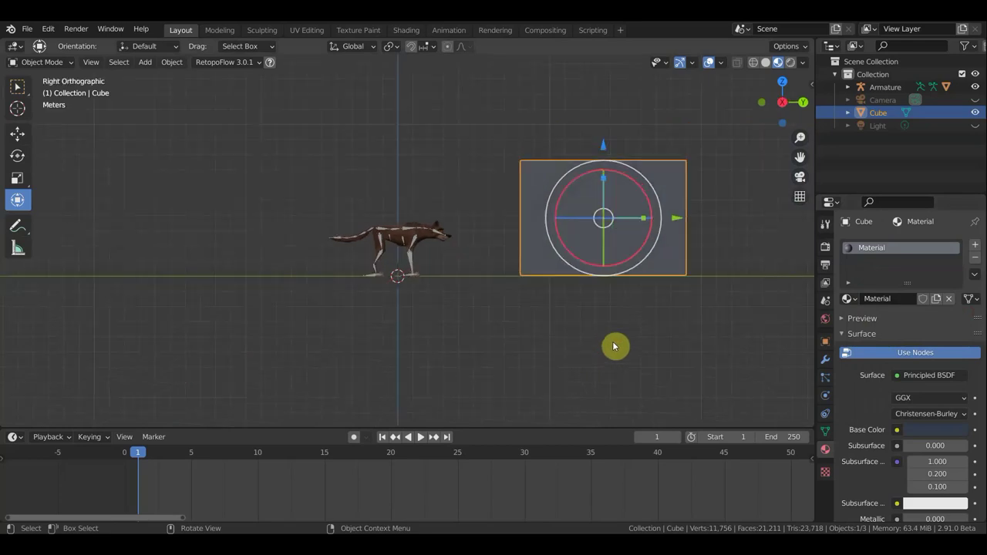
Step: Zoom in on the wolf from the right side, select its armature and enter Pose Mode
scroll(617, 343, up, 1)
shift+middle_drag(635, 332, 503, 365)
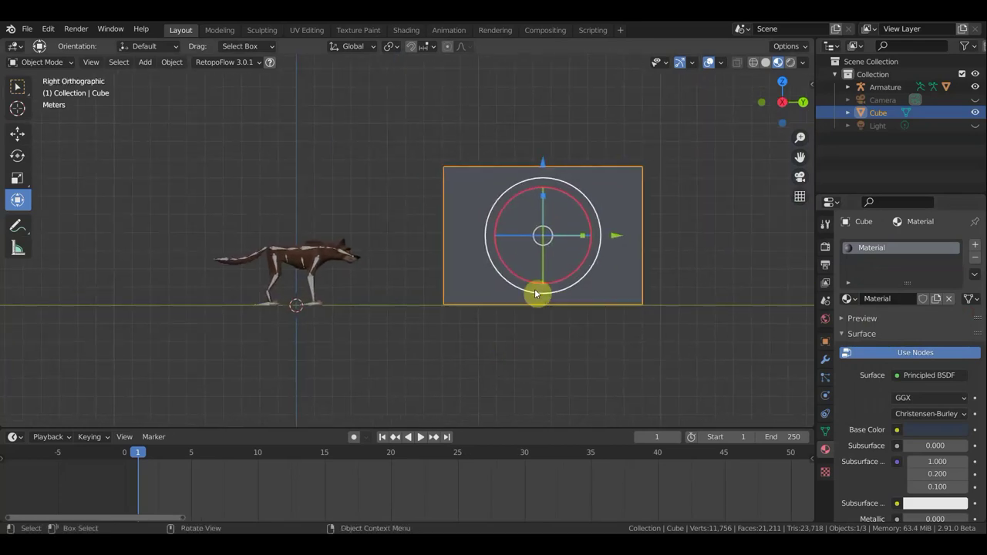
click(17, 87)
scroll(170, 196, up, 2)
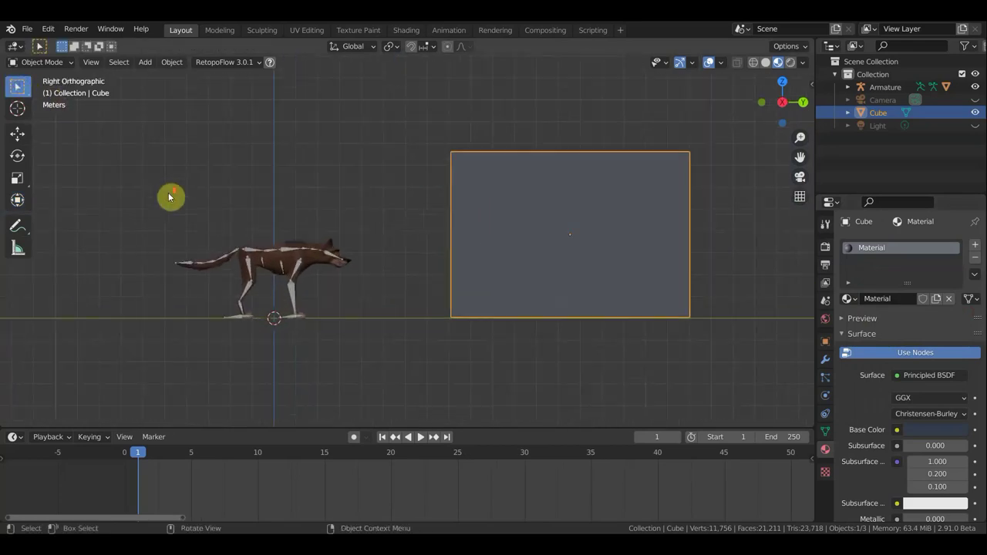
scroll(306, 183, up, 2)
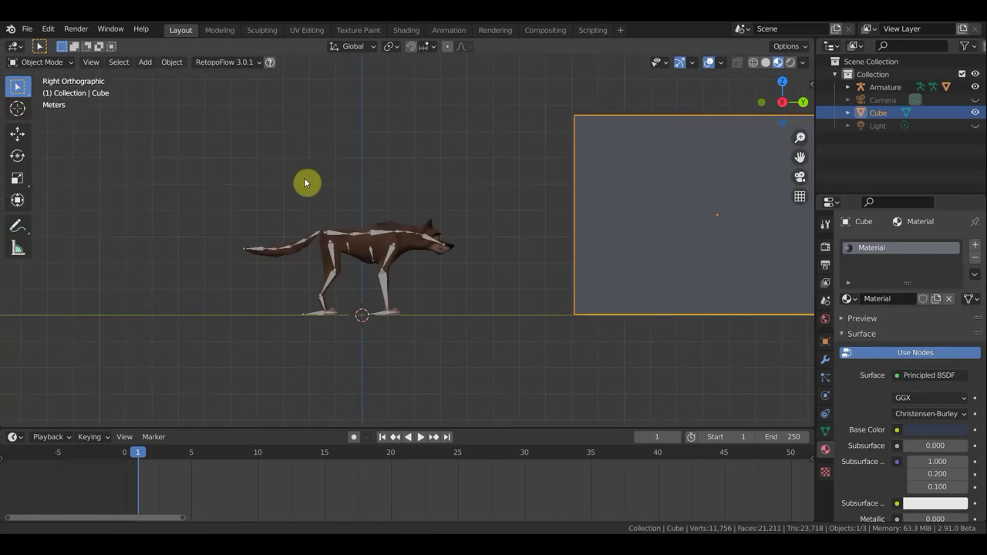
click(350, 226)
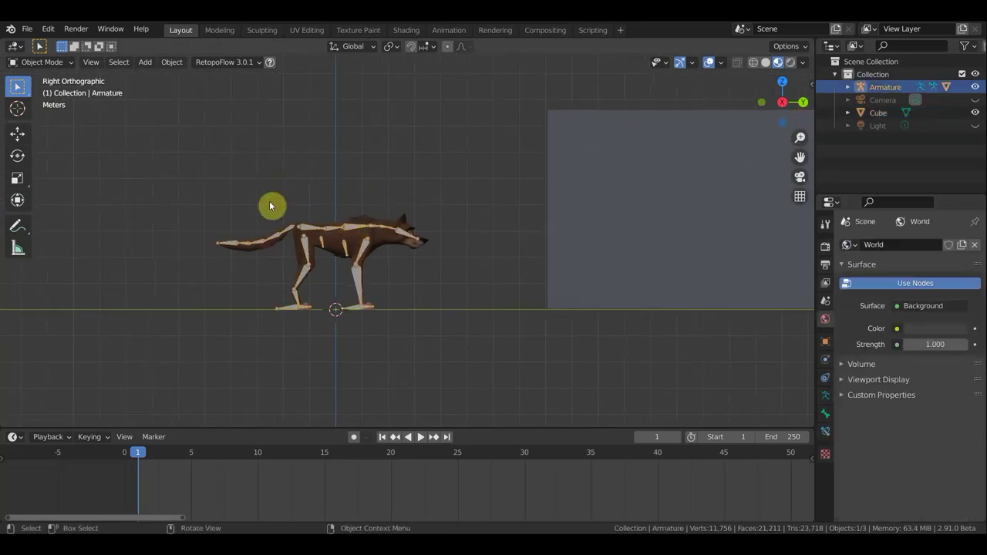
click(50, 68)
click(53, 105)
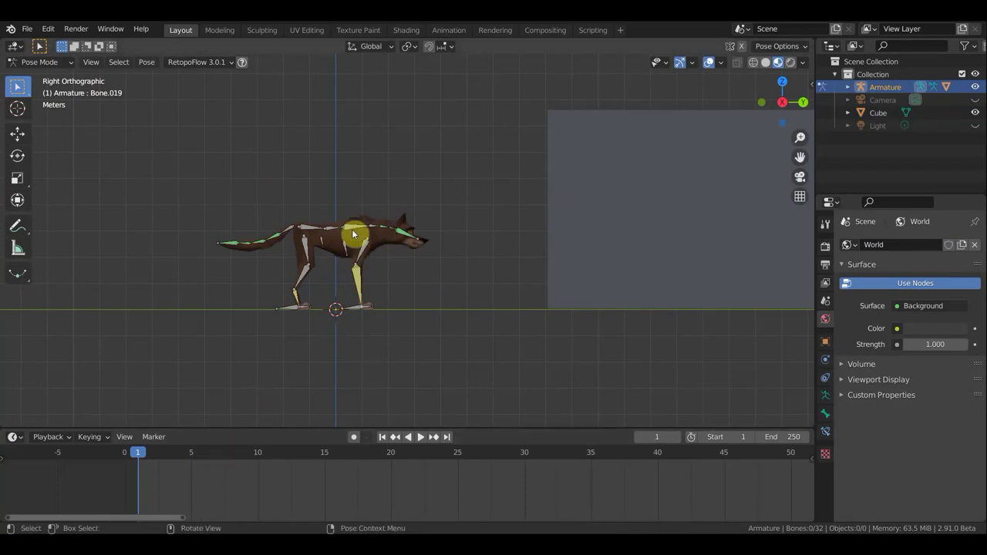
scroll(363, 231, up, 1)
scroll(367, 226, up, 1)
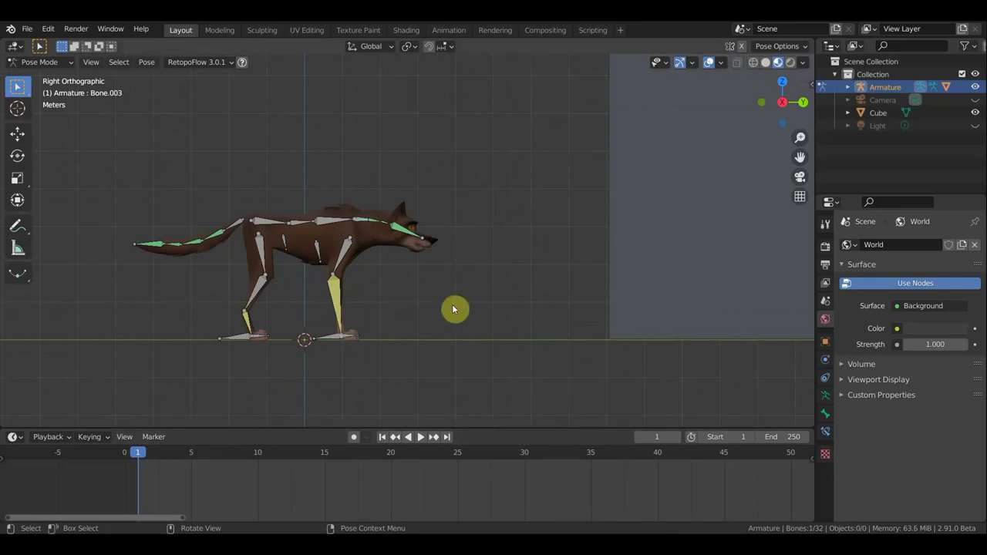
Step: Keyframe the rotation of all bones at frame 1
key(a)
key(i)
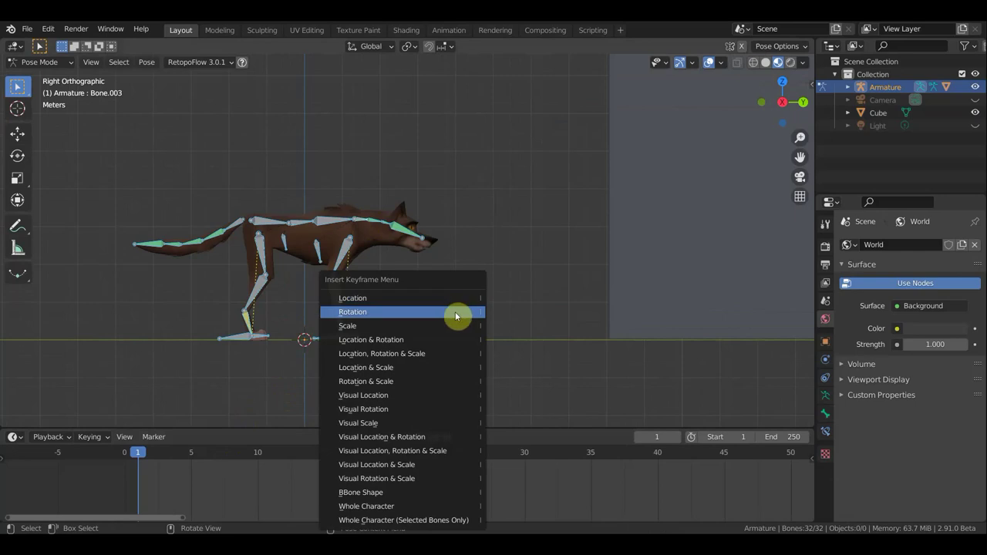
click(441, 340)
Step: At frame 5, raise the head and tail and keyframe all bones' location and rotation
key(space)
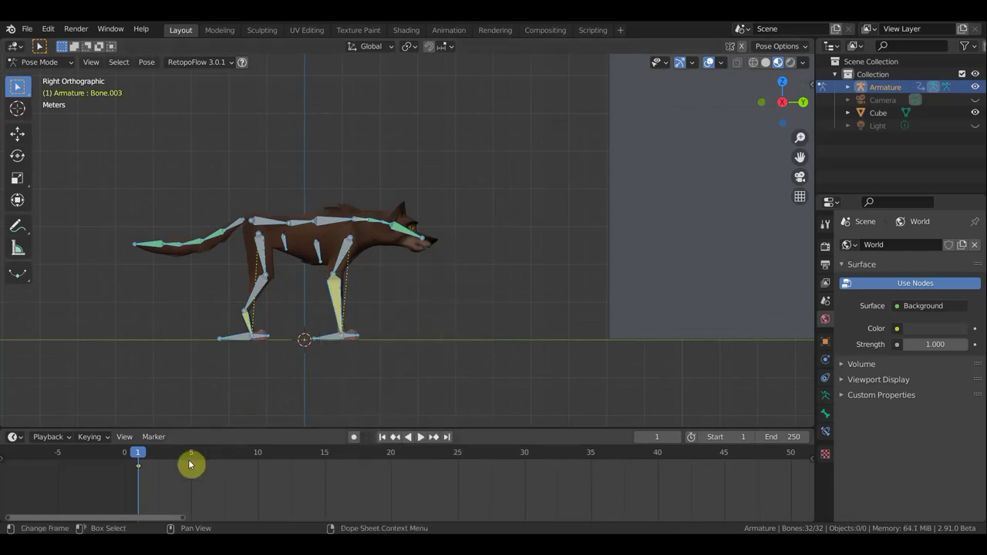
key(space)
click(375, 229)
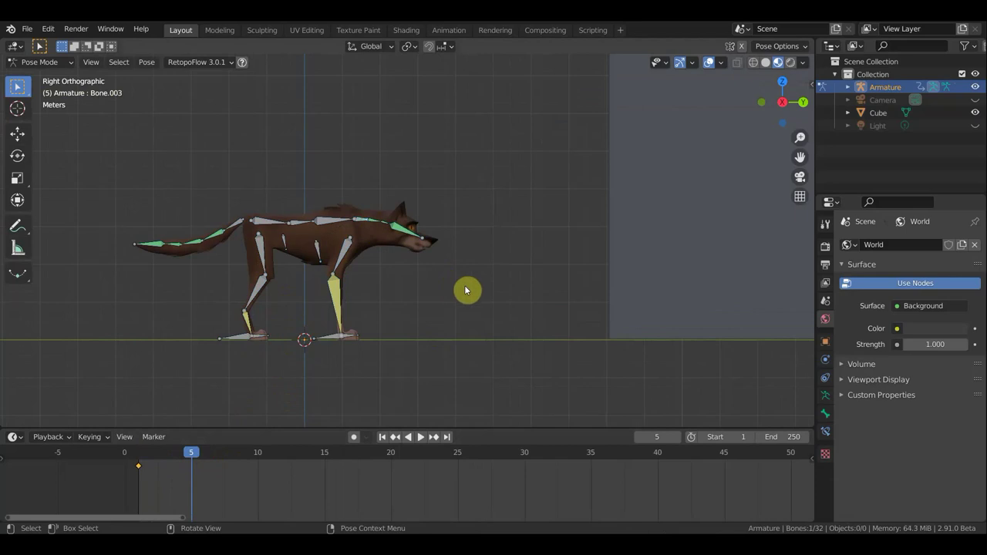
key(r)
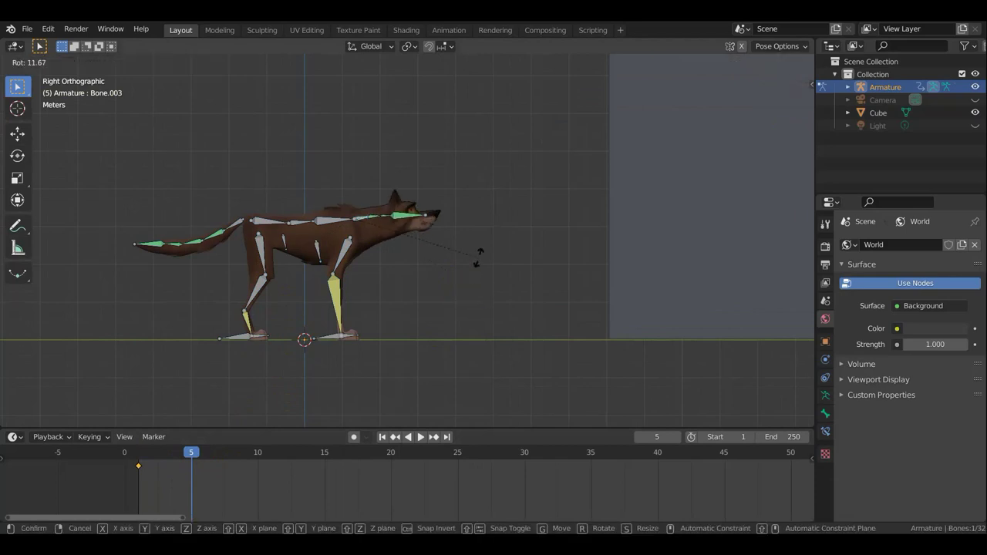
click(479, 261)
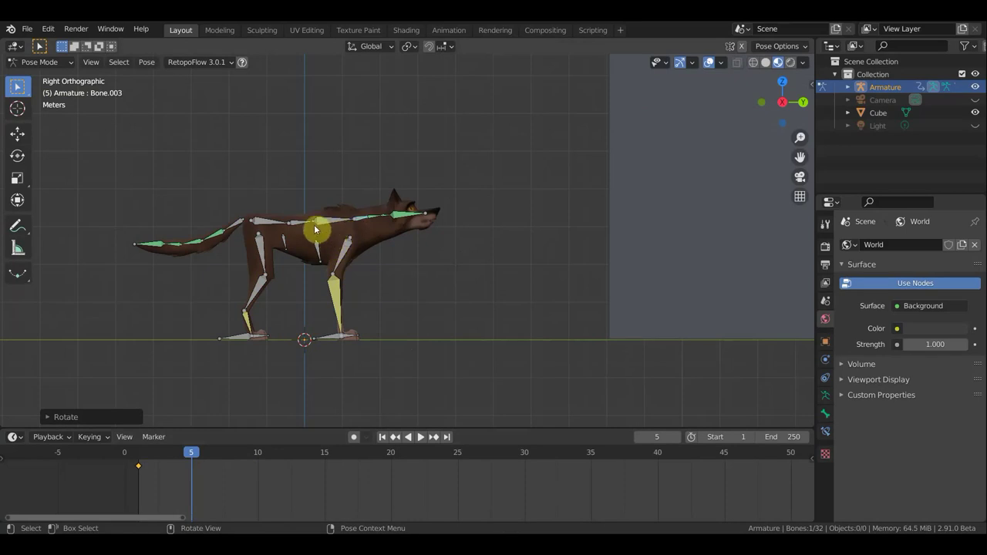
click(242, 225)
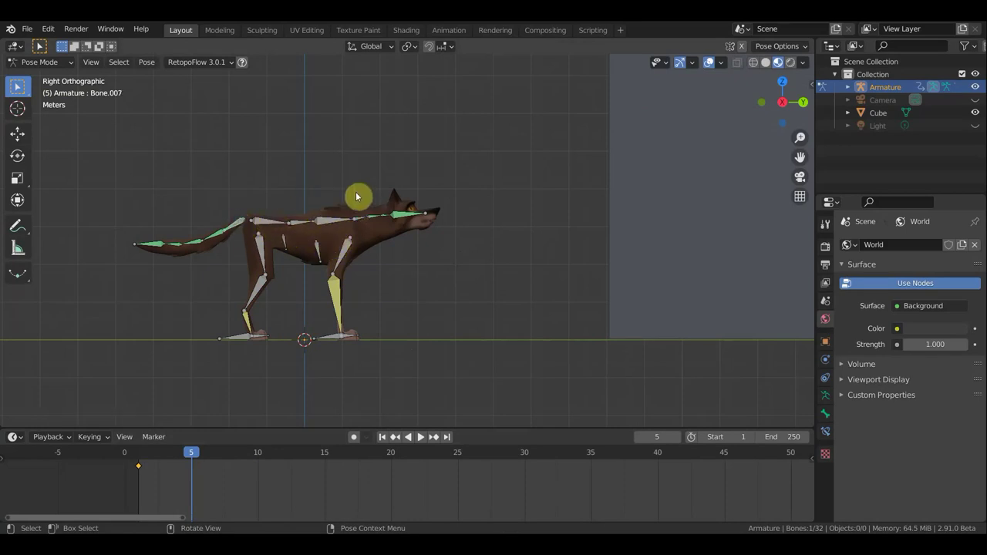
key(r)
click(348, 183)
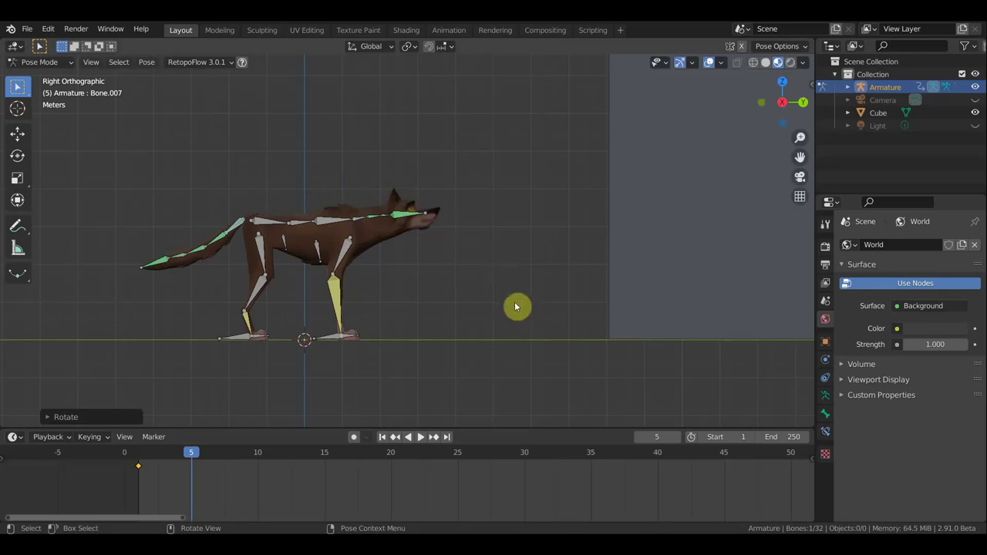
key(a)
key(i)
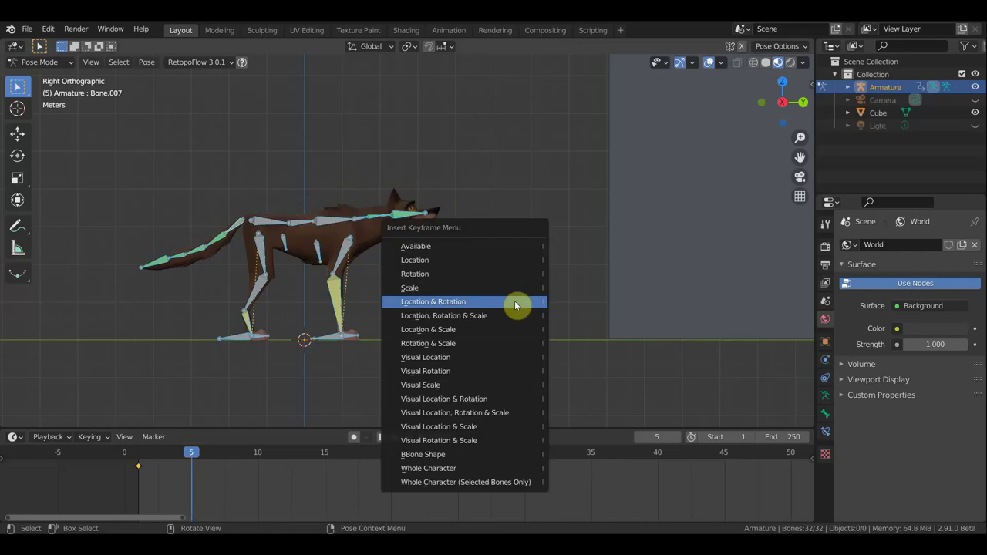
click(519, 305)
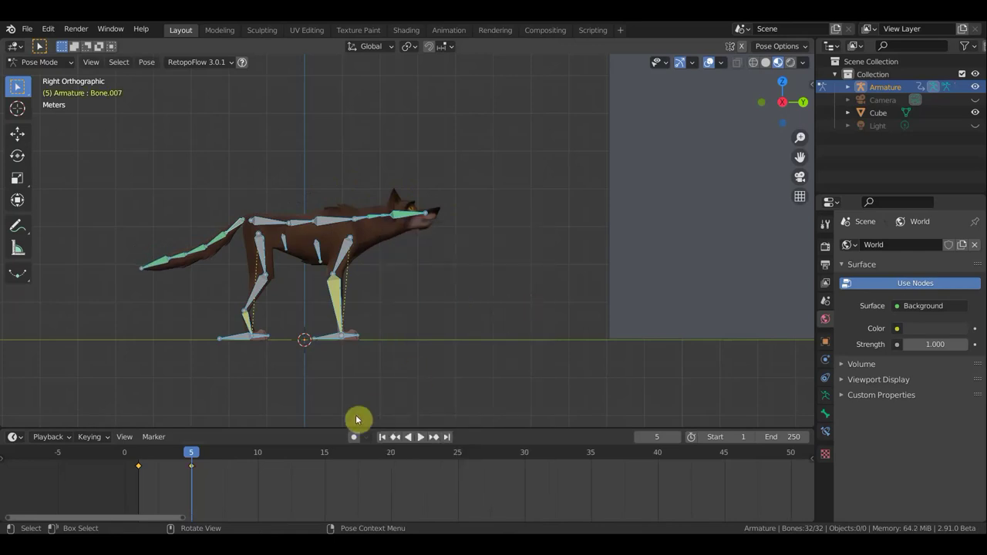
Step: At frame 10, tilt the neck bones further up and shift the root body bone
click(260, 458)
click(362, 219)
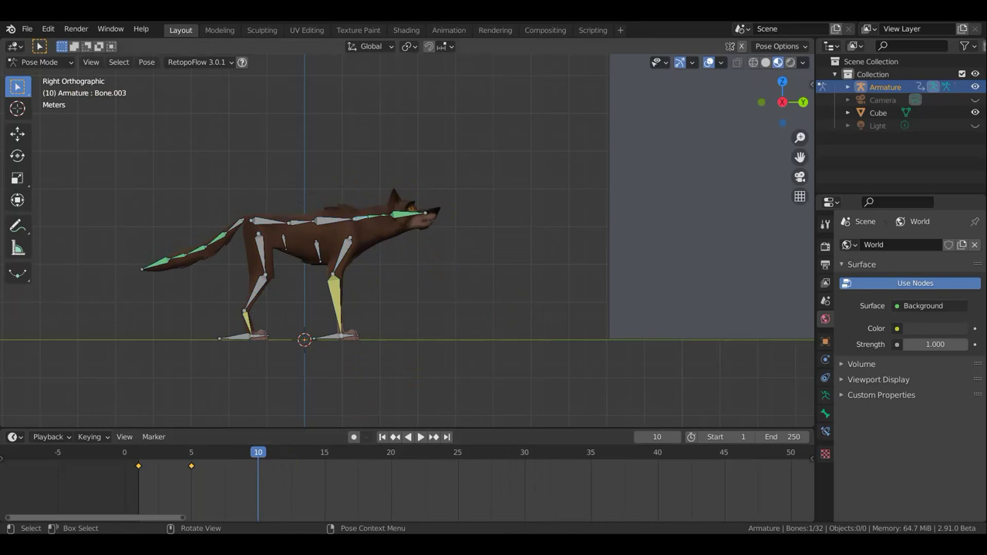
key(r)
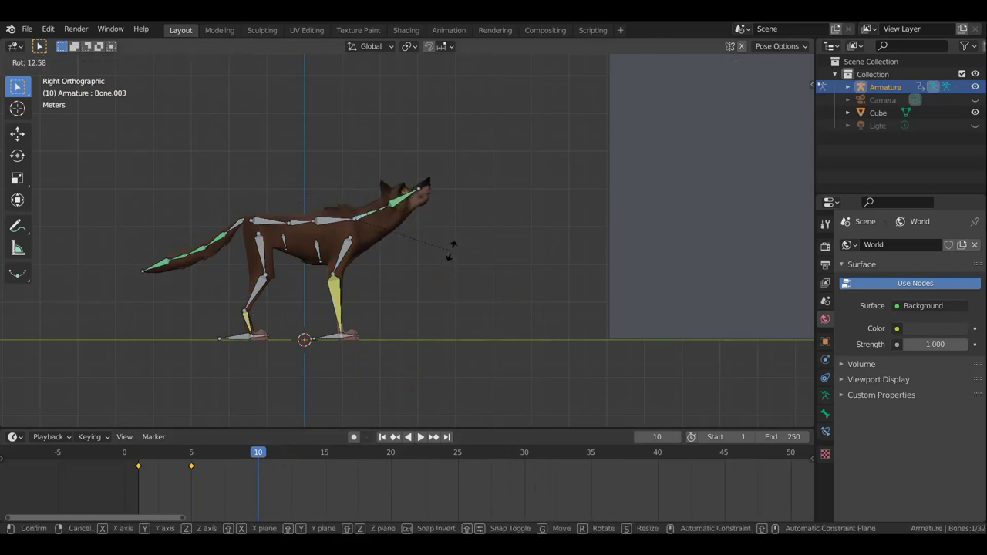
click(451, 251)
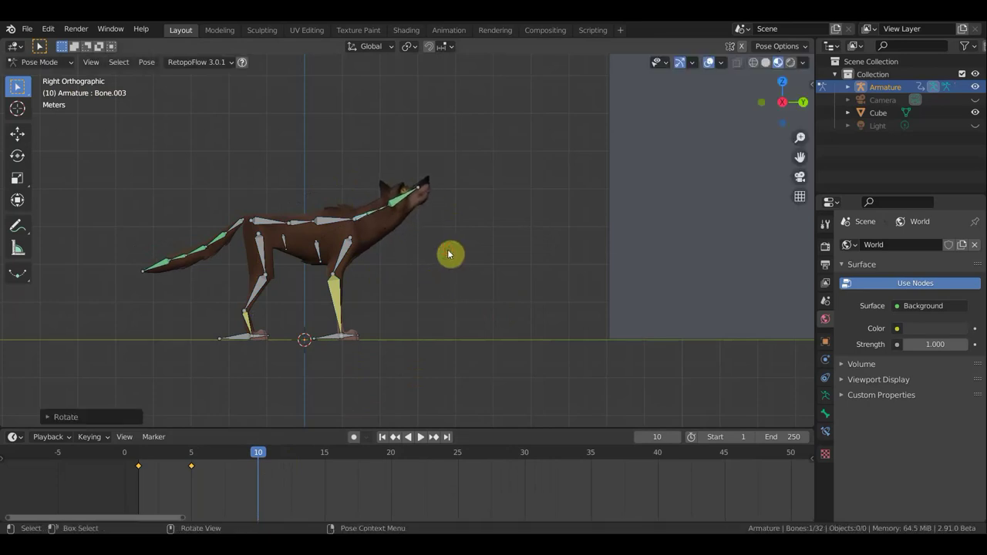
click(334, 228)
key(r)
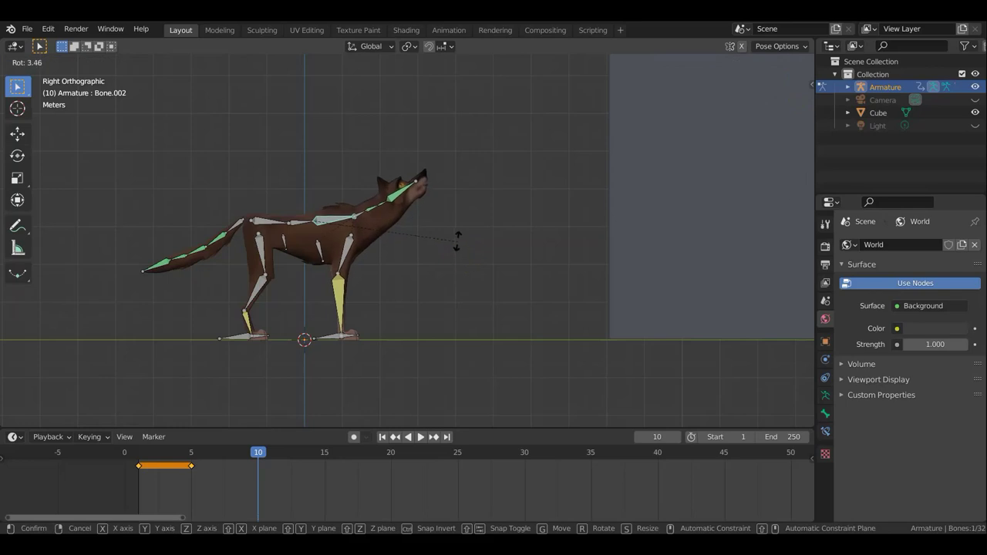
click(413, 240)
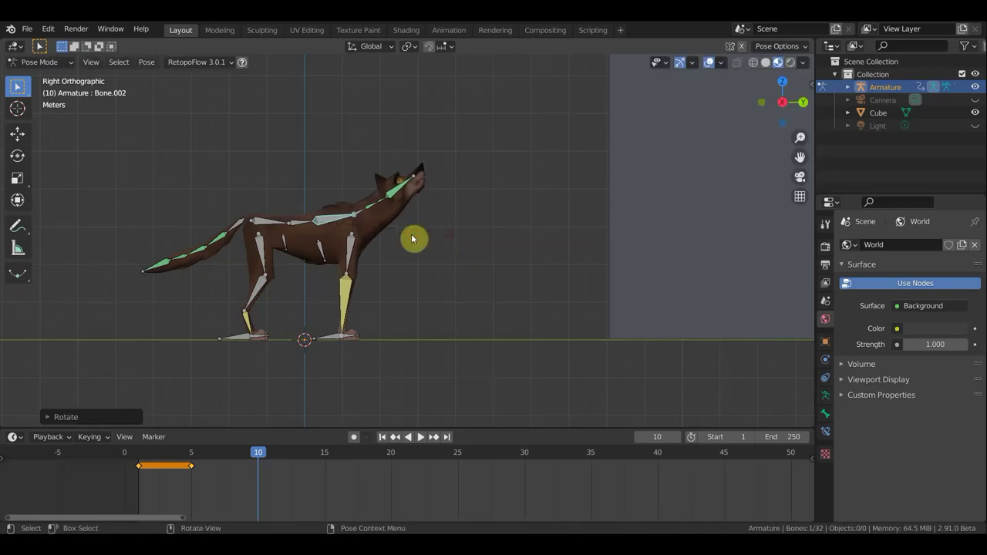
click(262, 222)
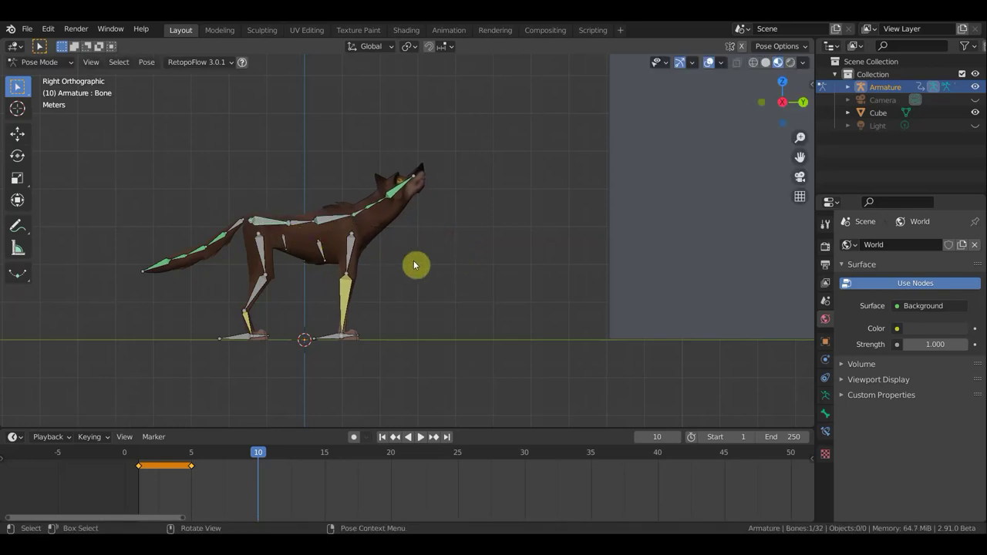
key(g)
click(411, 267)
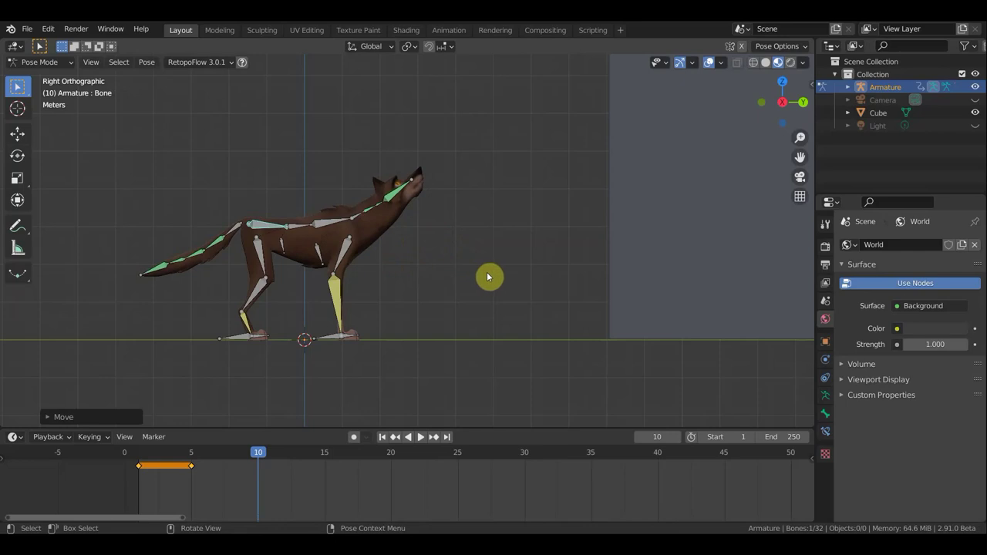
Step: Keyframe all bones' location and rotation at frame 10, then scrub to check the motion
key(a)
key(i)
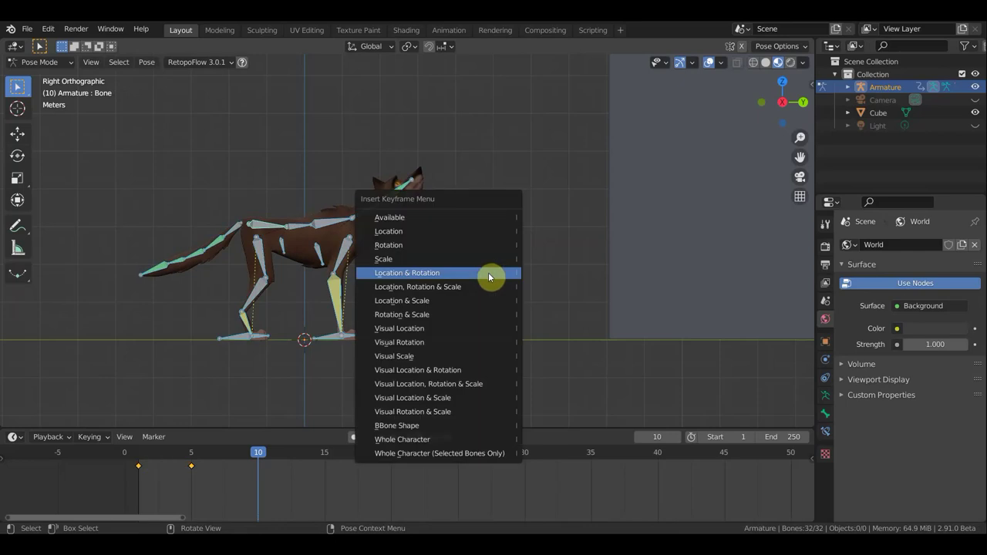
click(478, 274)
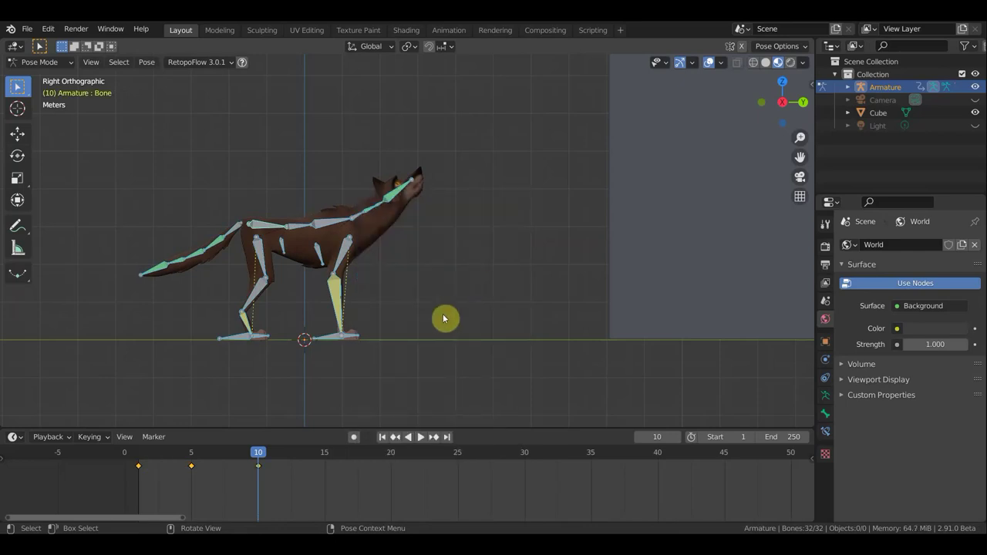
drag(256, 456, 140, 462)
drag(209, 462, 261, 461)
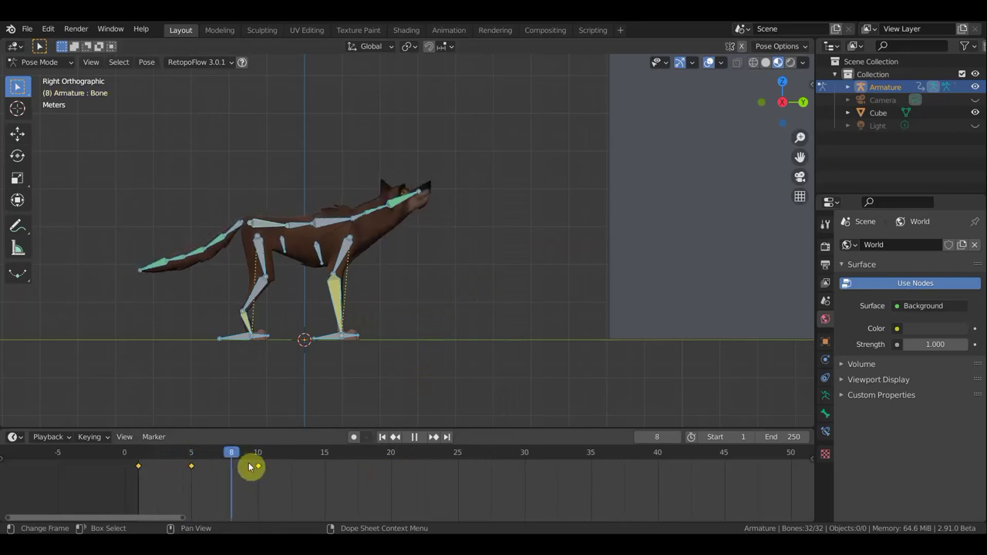
Step: Preview the head-raising animation with overlays hidden, then show overlays again
click(708, 64)
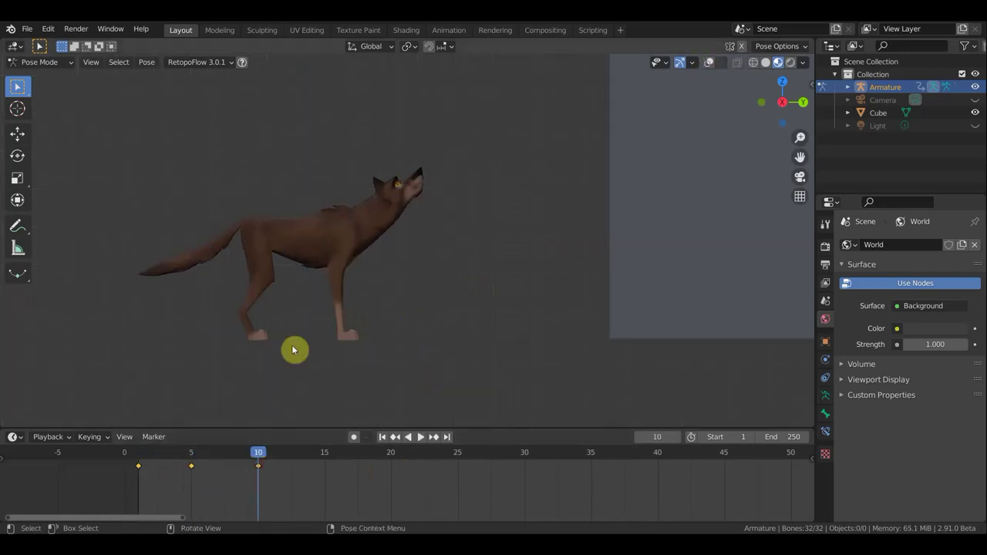
key(ctrl+shift+space)
mouse_move(227, 457)
mouse_down()
mouse_move(144, 460)
mouse_move(262, 460)
mouse_move(128, 463)
mouse_move(271, 473)
mouse_move(201, 475)
mouse_move(251, 465)
mouse_move(241, 480)
mouse_move(214, 478)
mouse_move(324, 486)
mouse_up()
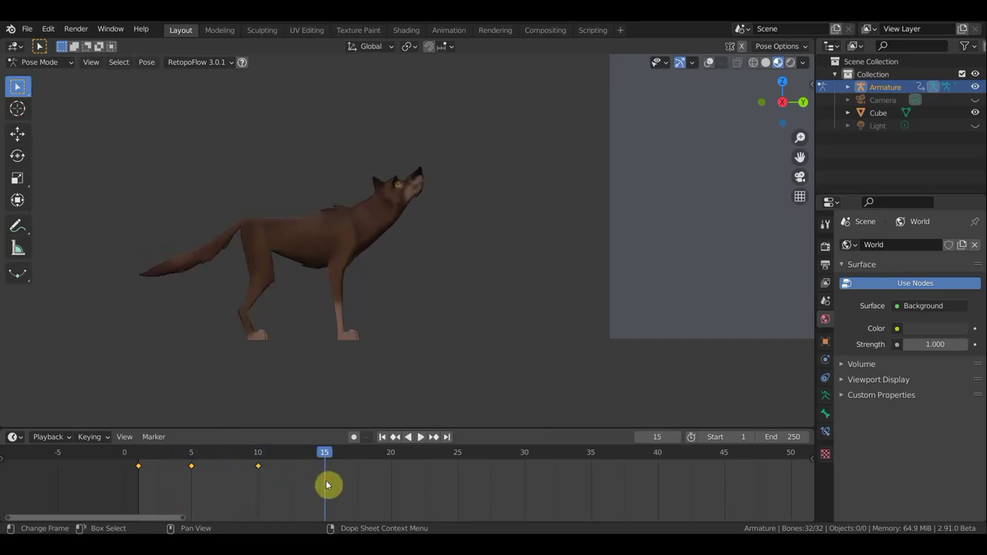
click(707, 62)
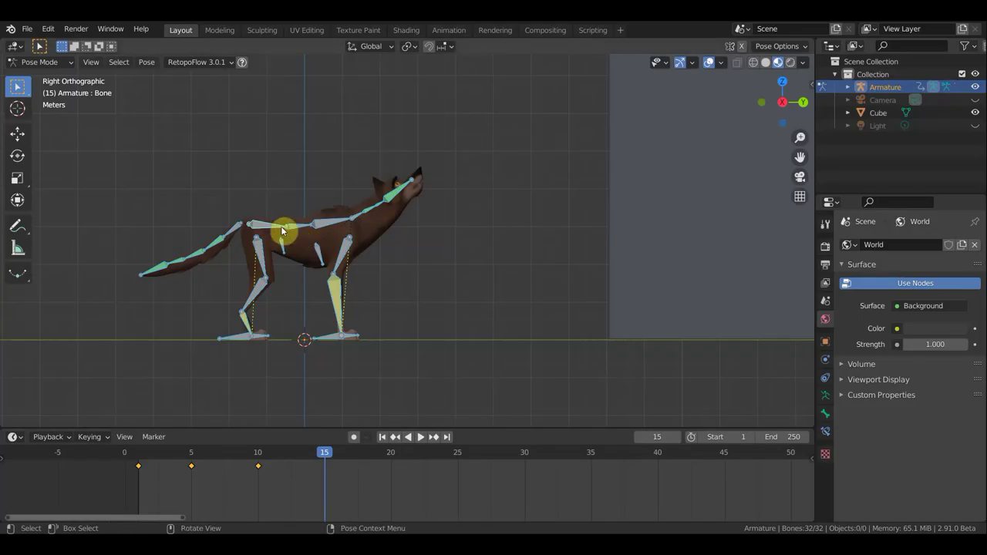
Step: Tilt the back bone up, lower the body into a crouch and swing the tail down
click(276, 234)
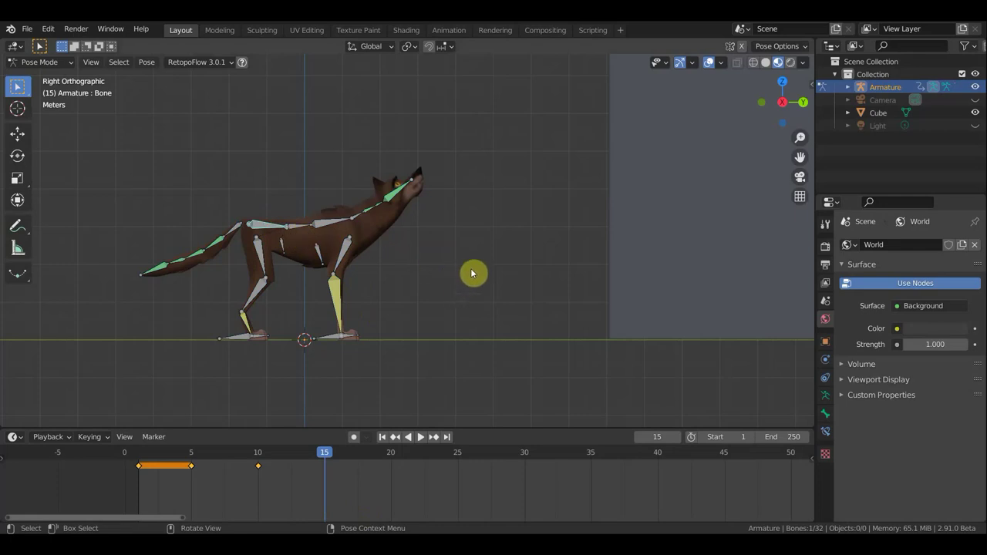
key(r)
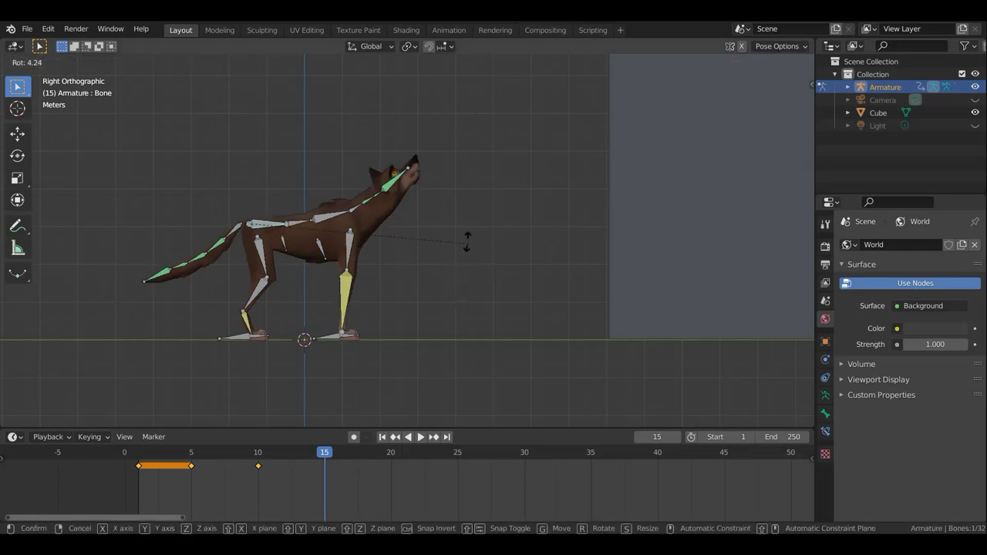
click(408, 192)
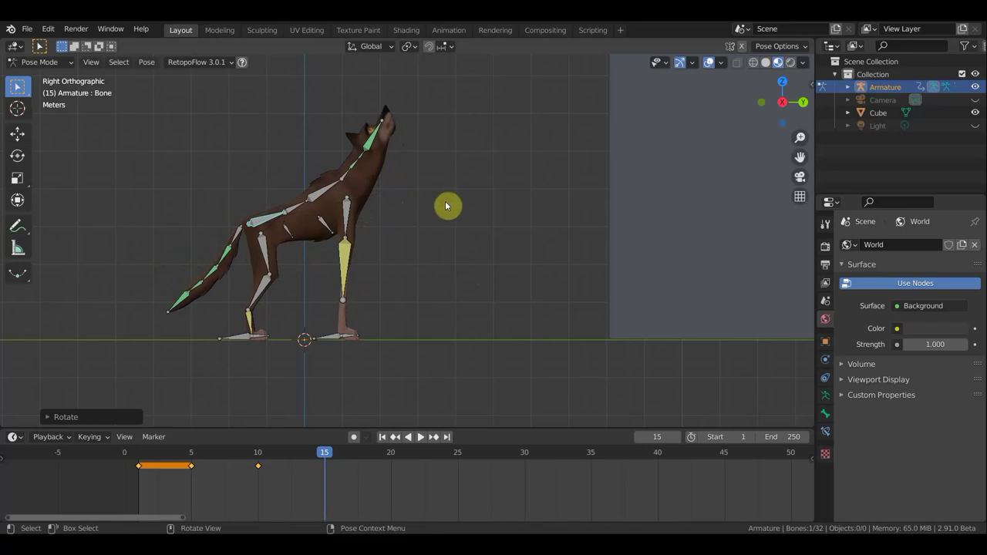
key(g)
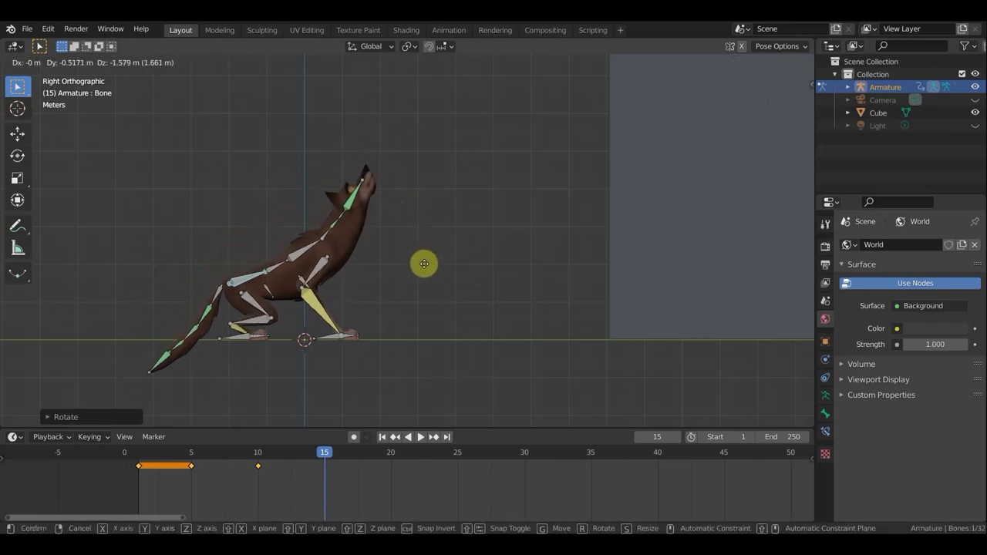
click(424, 264)
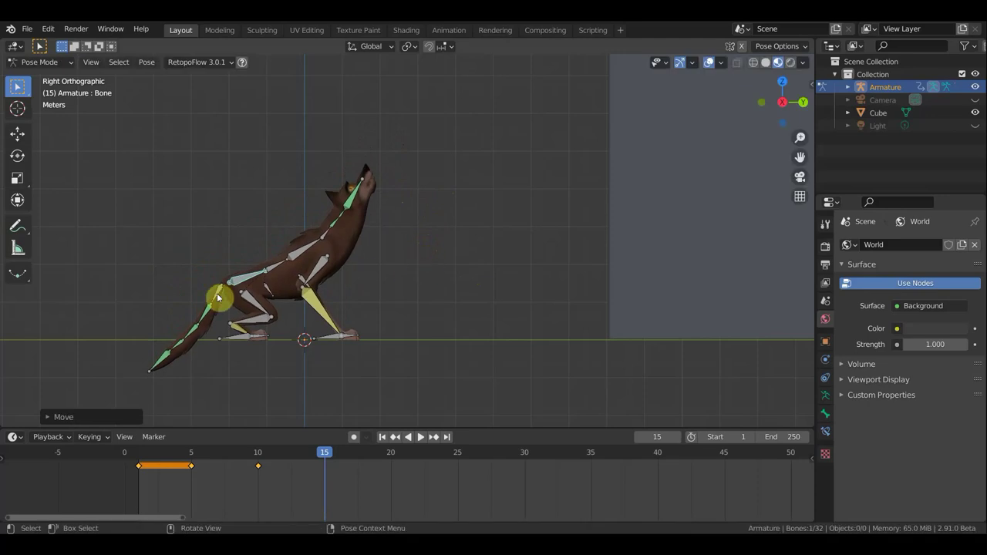
click(285, 298)
key(r)
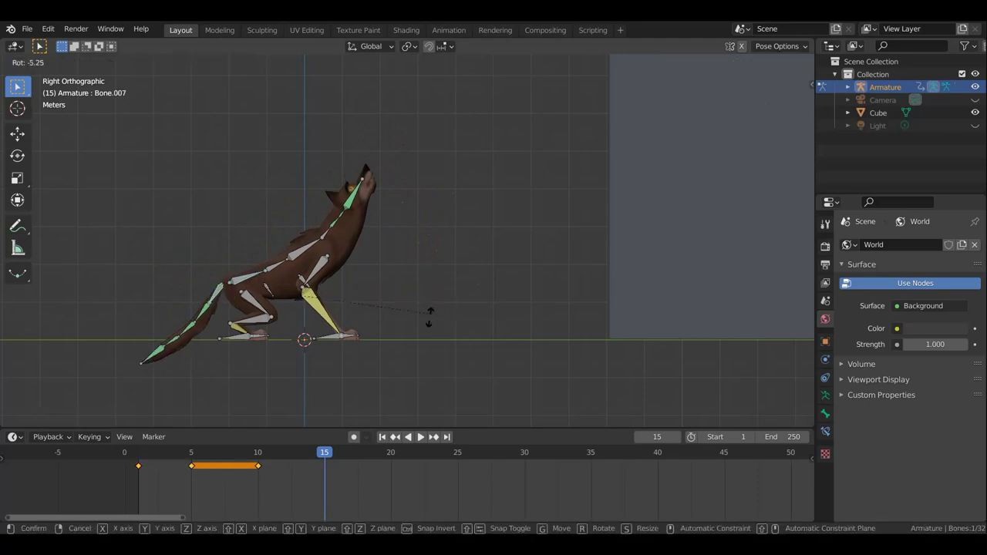
click(388, 342)
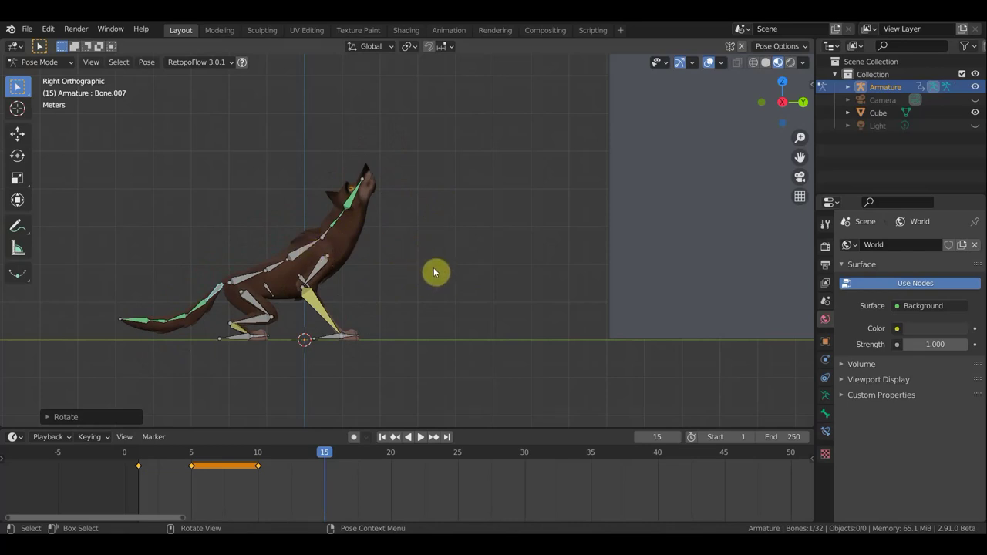
Step: Keyframe all bones' location and rotation at frame 15, then preview with overlays hidden
key(a)
key(i)
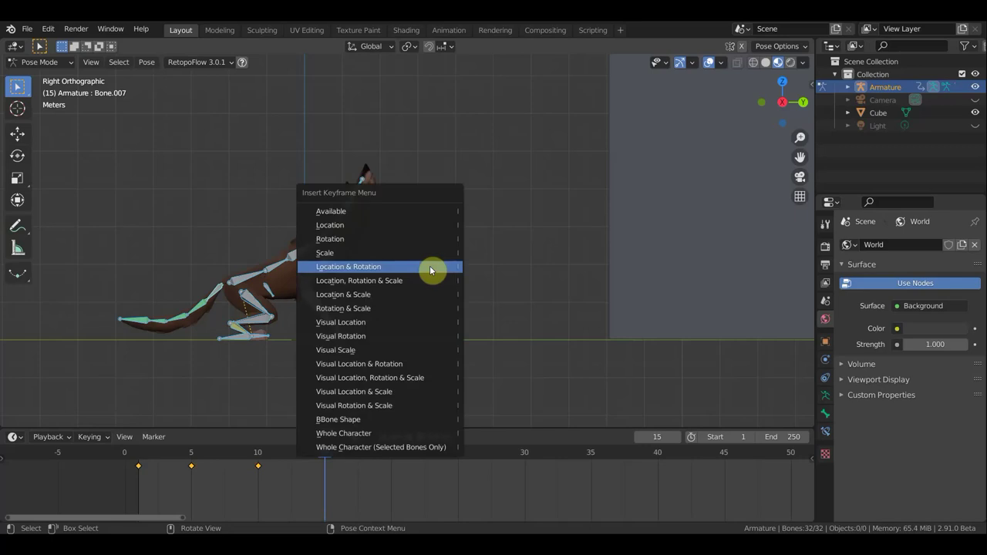
click(429, 267)
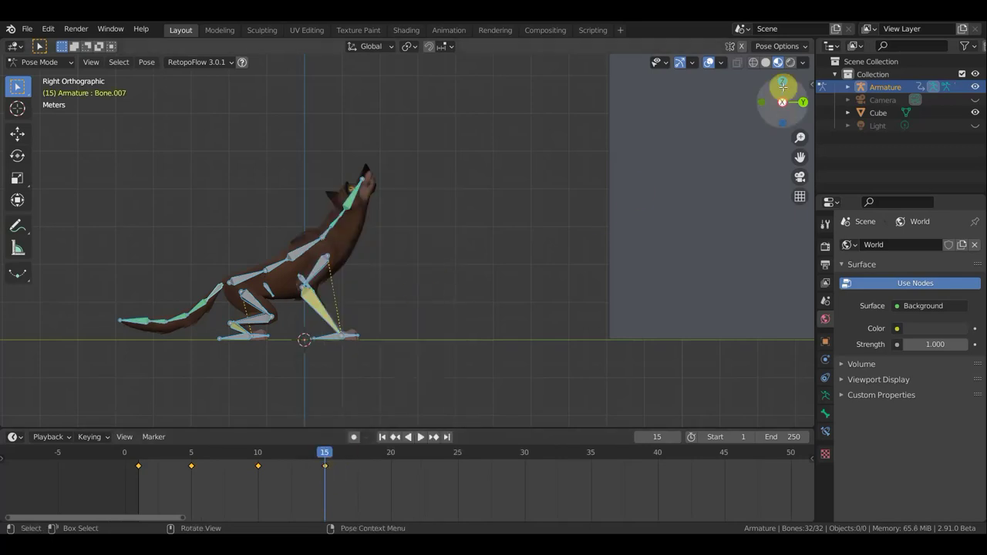
click(709, 67)
key(space)
mouse_move(301, 456)
mouse_down()
mouse_move(179, 452)
mouse_move(324, 469)
mouse_up()
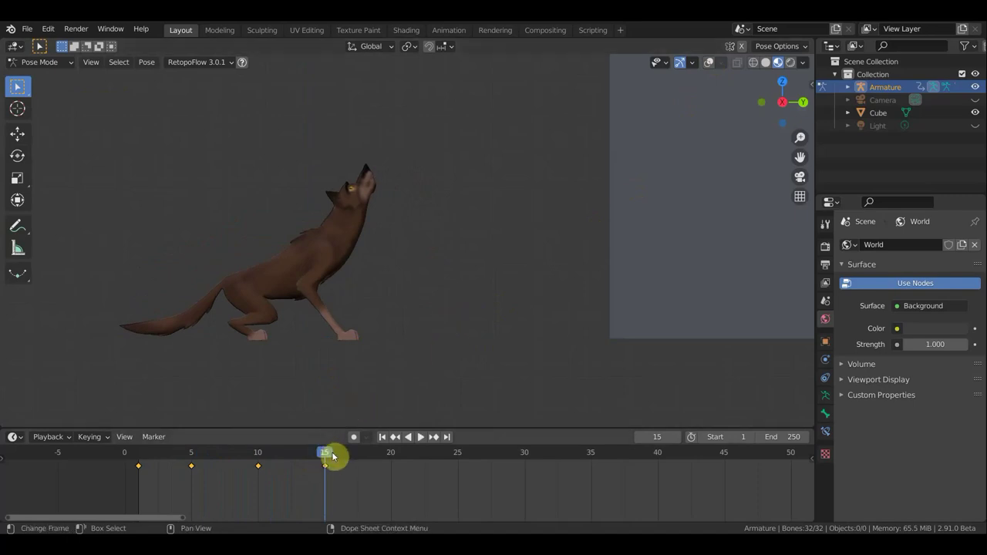
Step: At frame 20, lower the neck so the head faces forward and keyframe location and rotation
drag(331, 457, 382, 463)
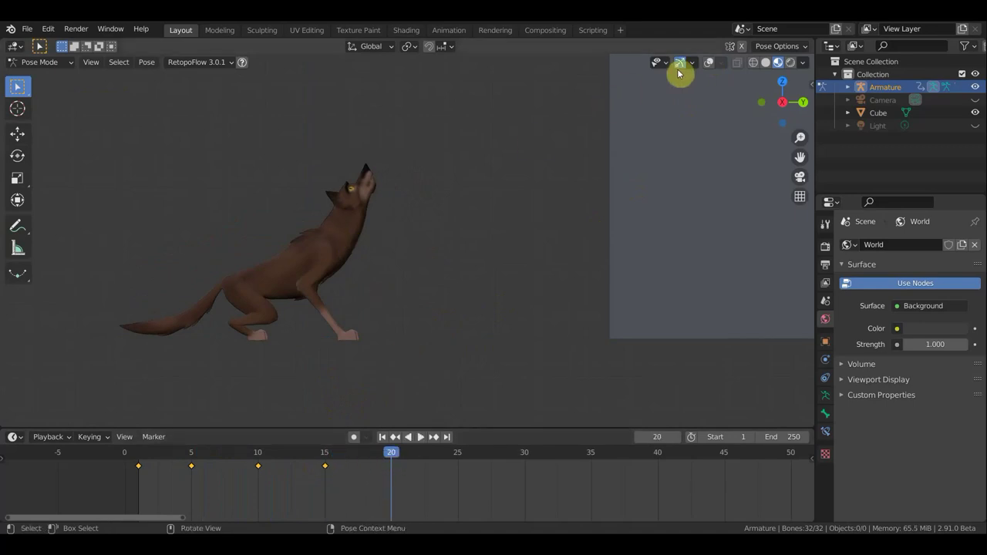
click(711, 61)
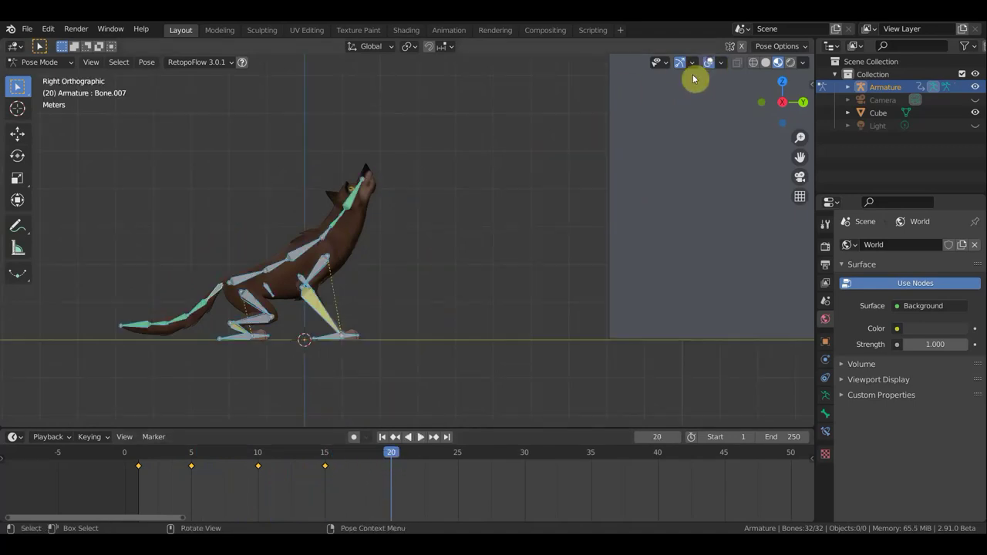
click(334, 225)
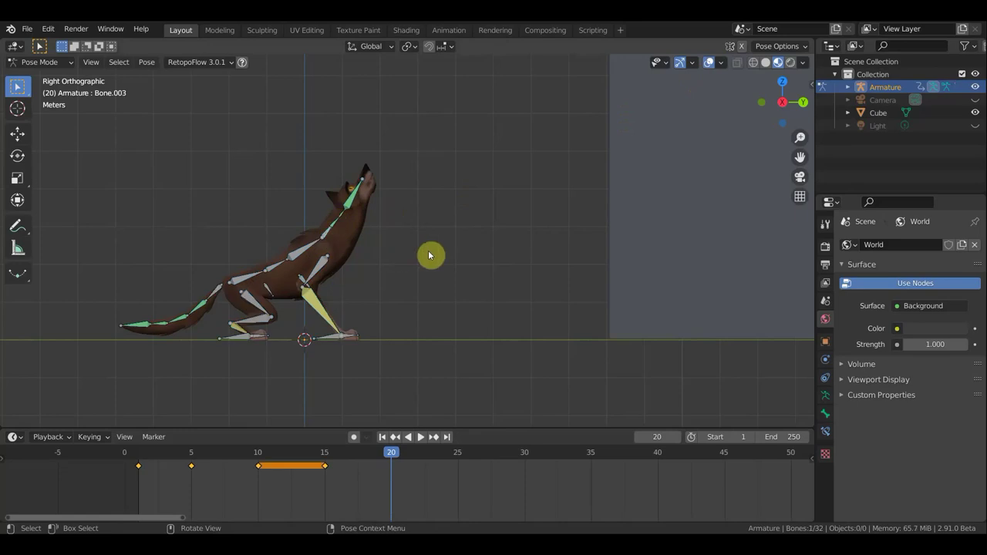
key(r)
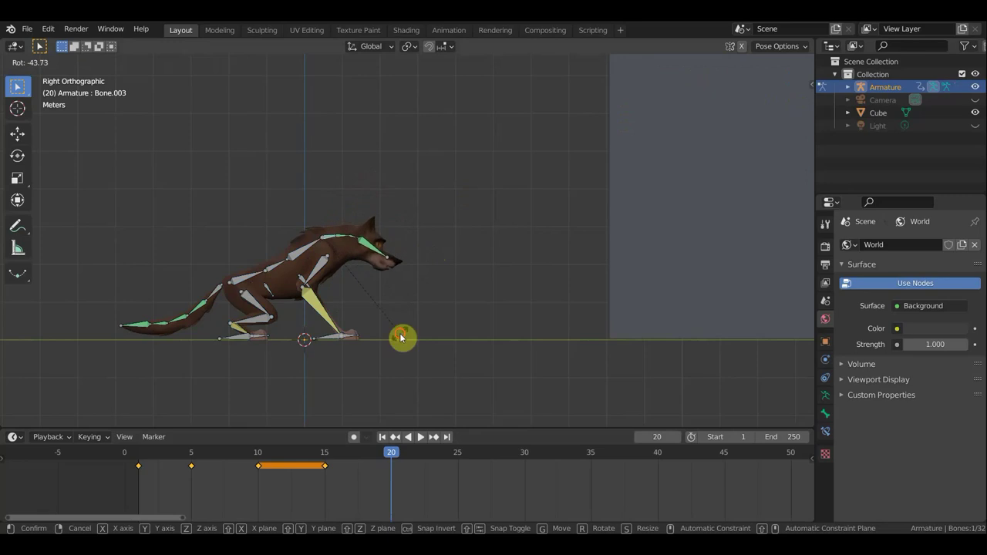
click(402, 331)
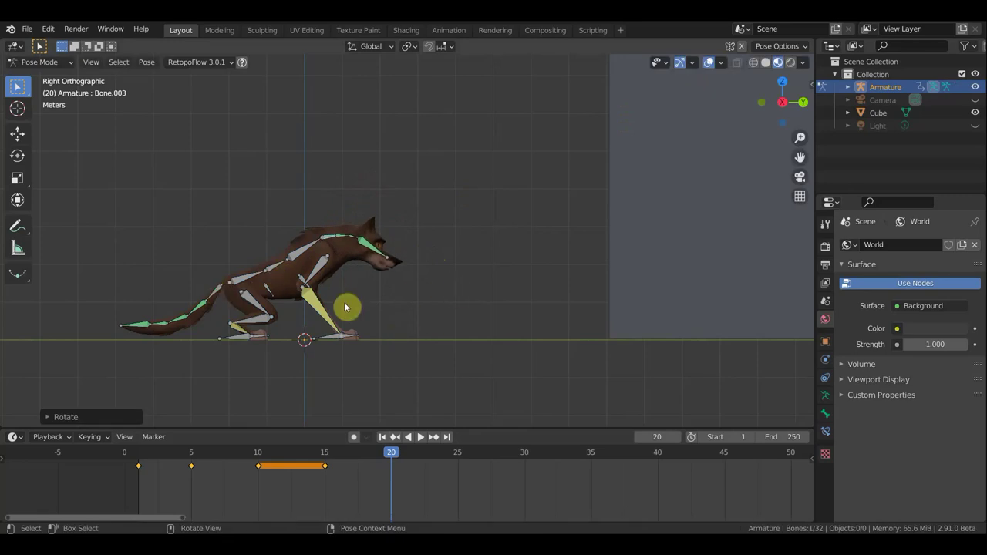
key(a)
key(i)
click(458, 301)
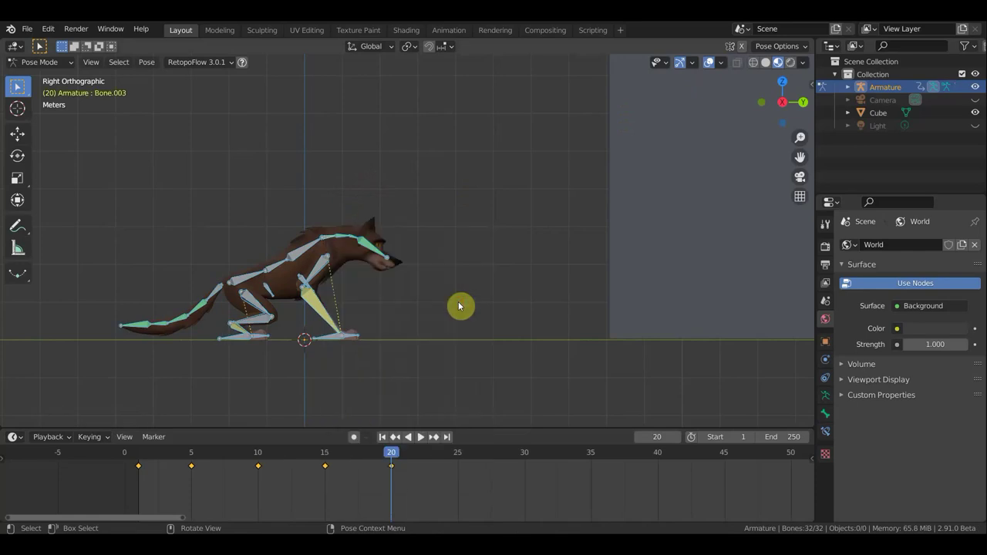
Step: At frame 25, turn Bone.003 and Bone.002 sideways in top view
click(458, 454)
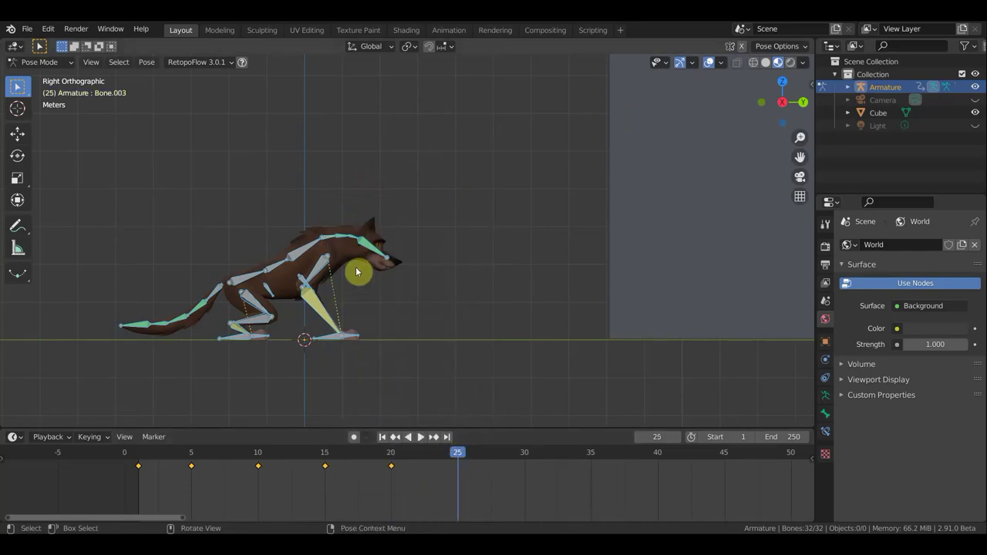
middle_drag(375, 274, 537, 366)
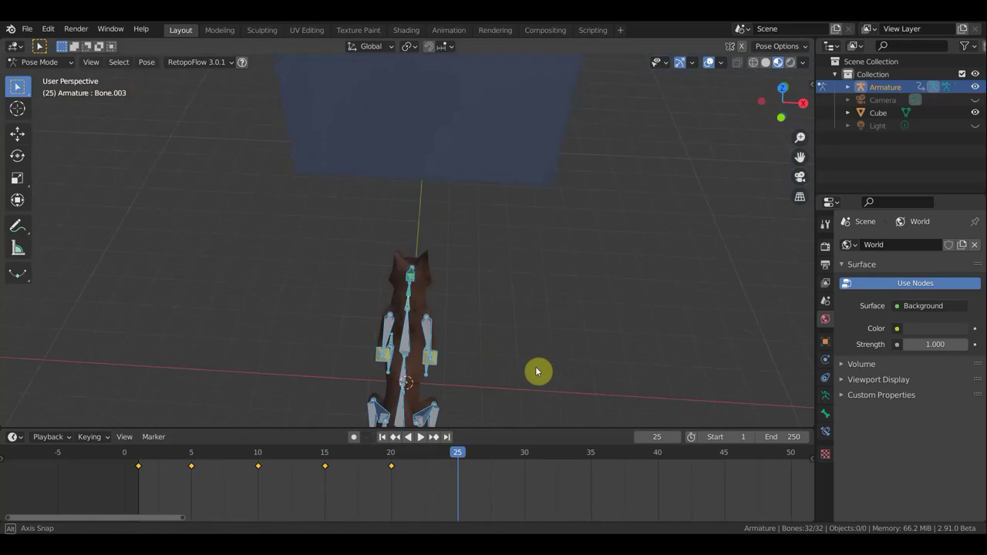
key(KP_7)
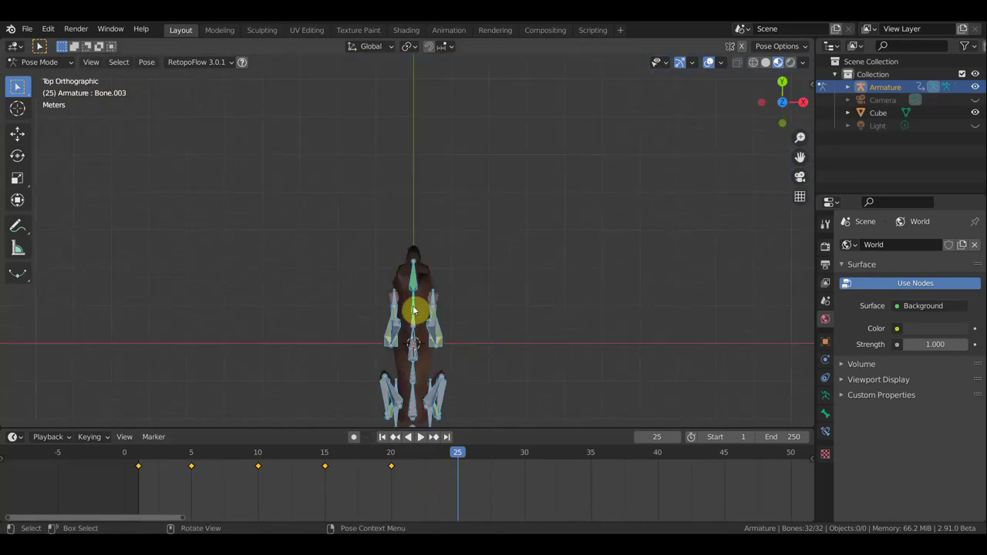
click(414, 311)
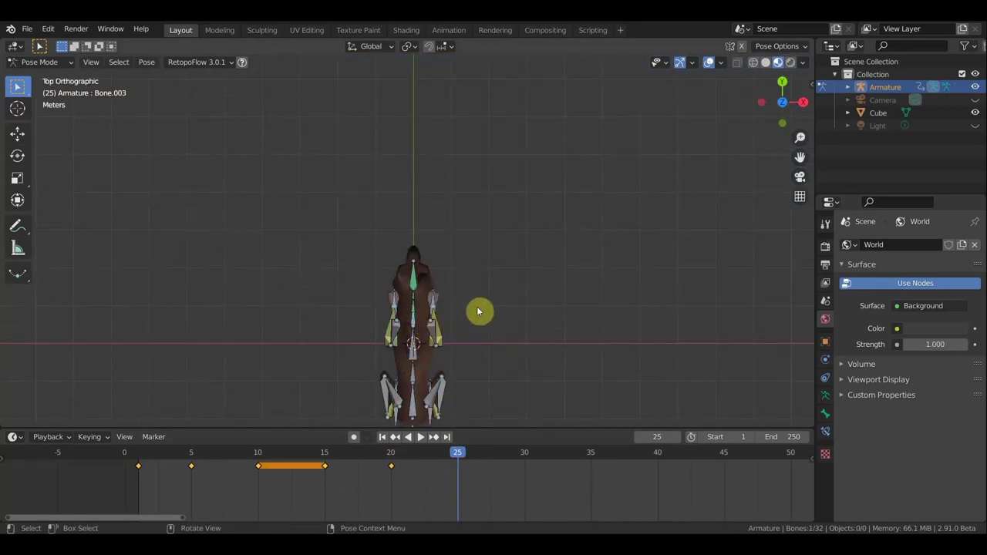
key(r)
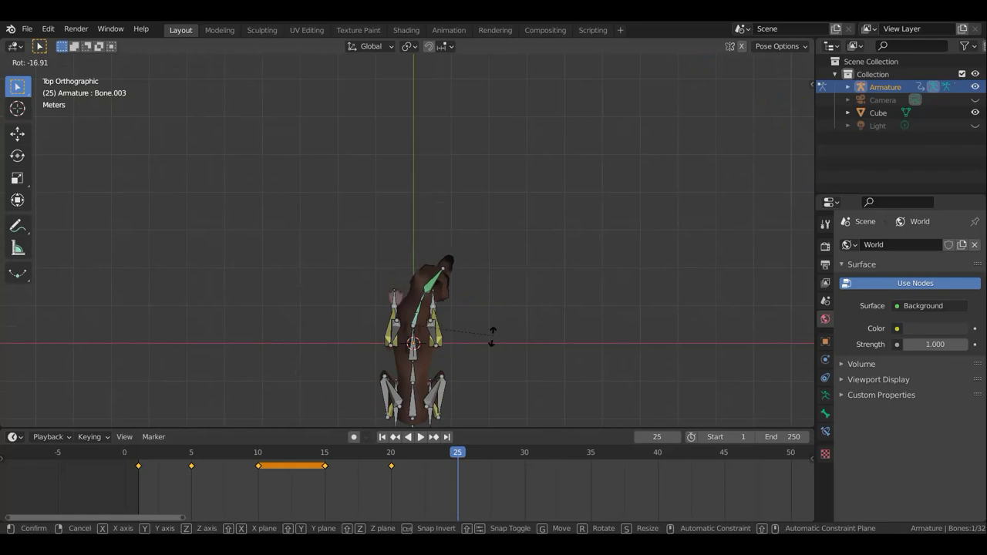
click(479, 356)
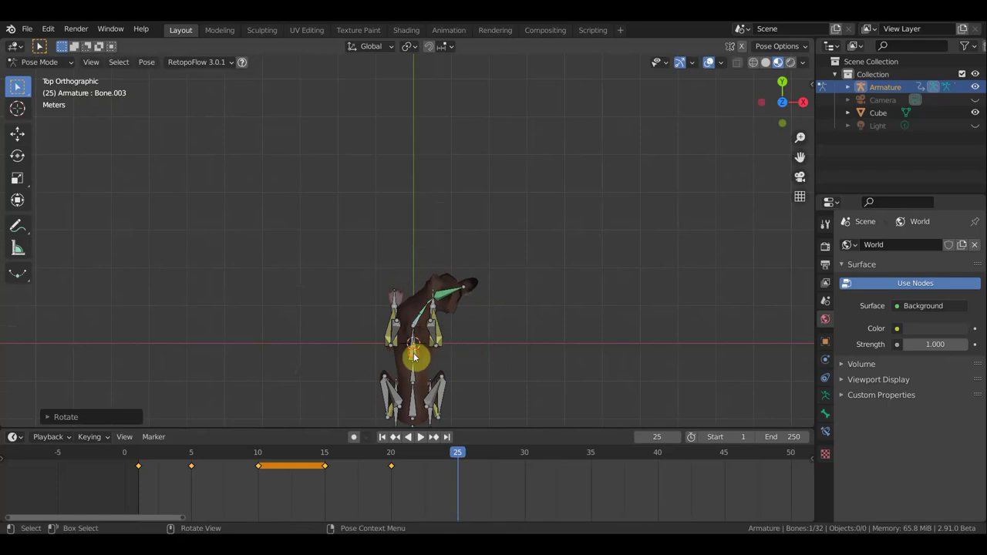
click(414, 356)
key(r)
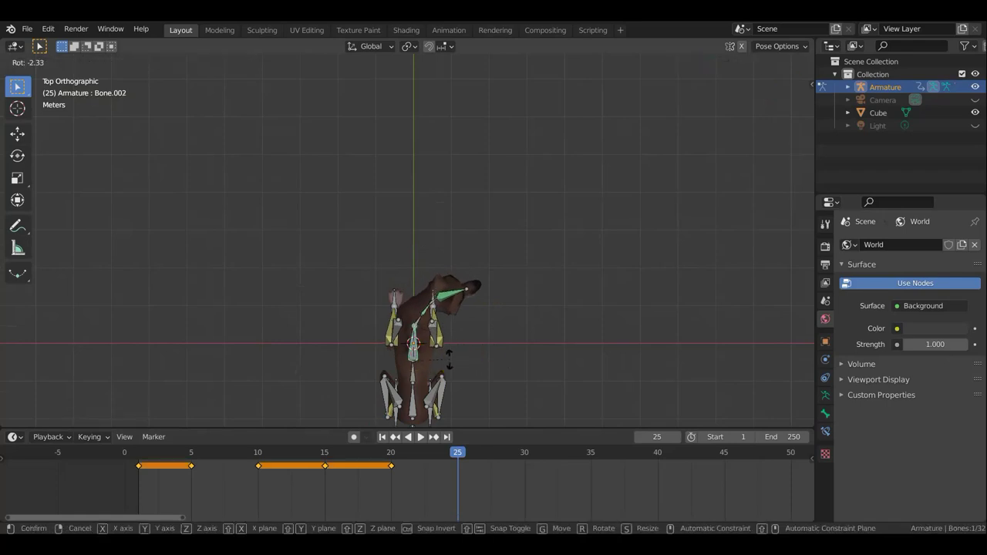
click(453, 365)
Step: Back in right side view, keyframe all bones' location and rotation and scrub the result
middle_drag(481, 354, 315, 190)
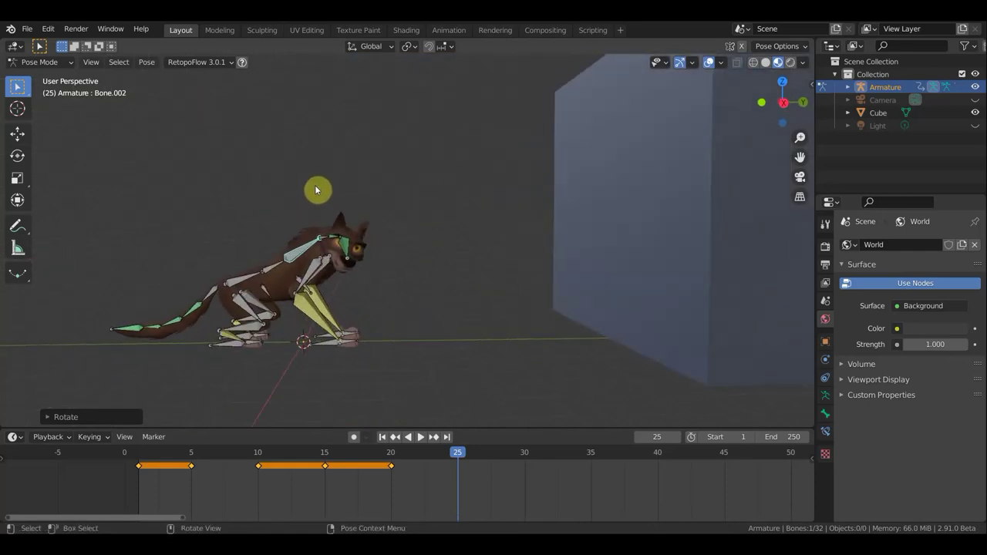
key(KP_3)
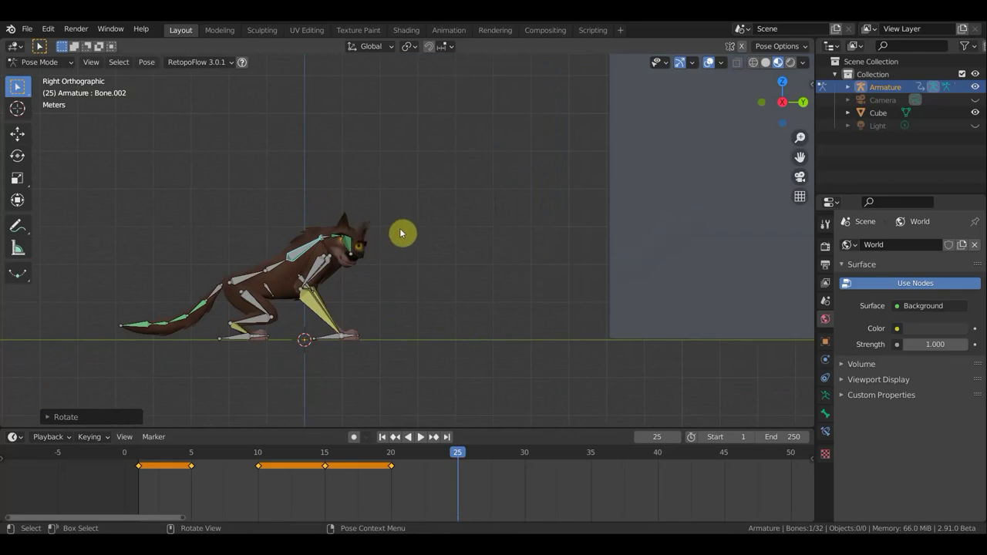
key(a)
key(i)
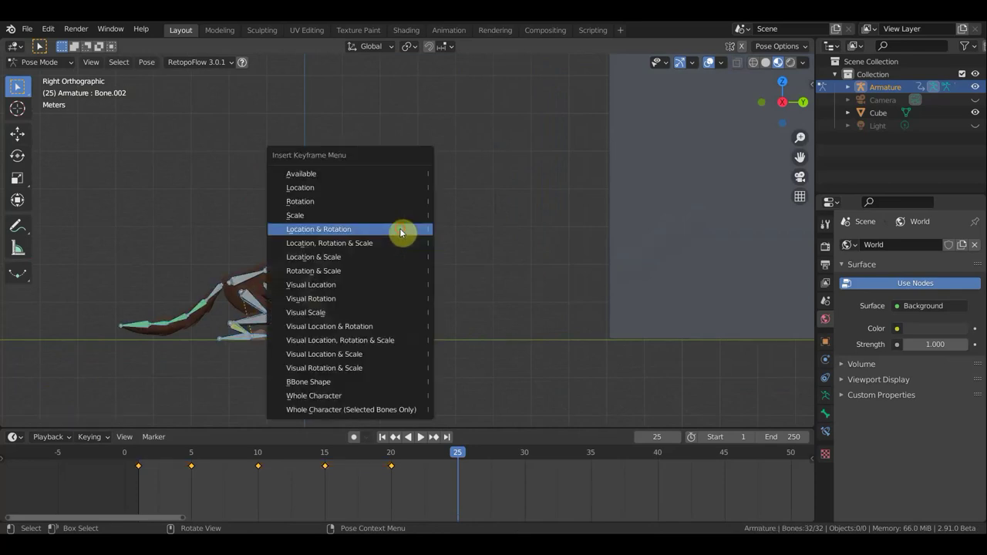
click(400, 232)
mouse_move(449, 455)
mouse_down()
mouse_move(457, 476)
mouse_move(214, 476)
mouse_move(458, 494)
mouse_up()
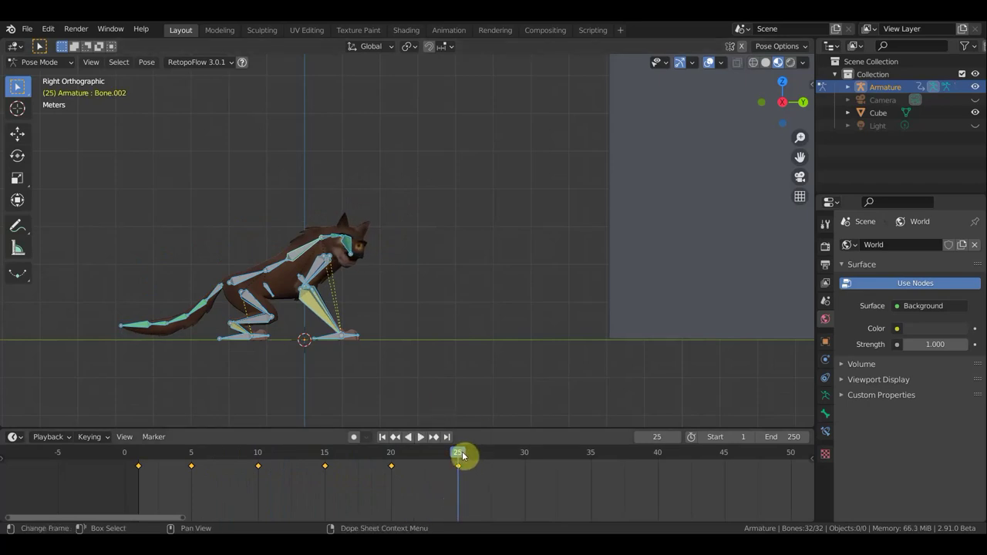
Step: Go to frame 27 and try a head-bone rotation, then undo it
drag(462, 456, 487, 467)
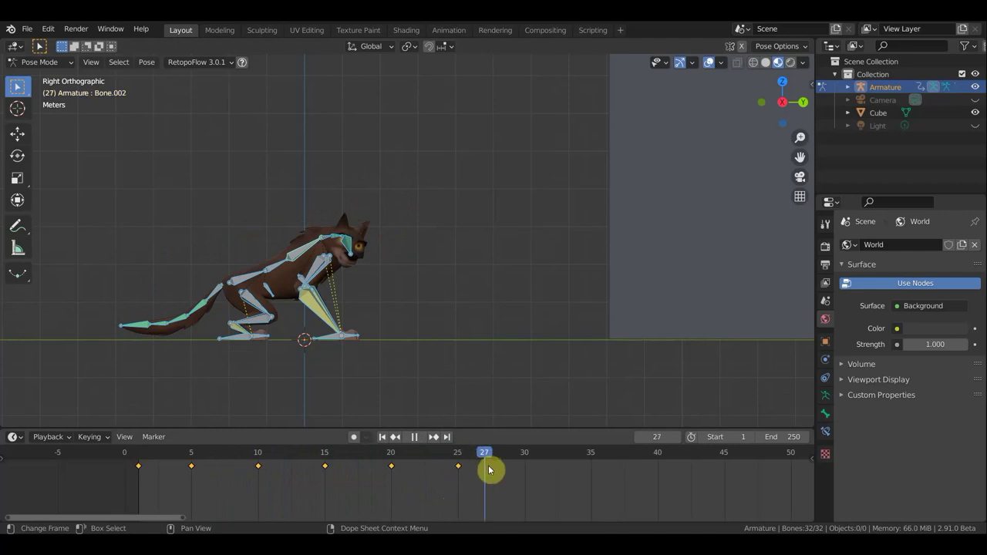
mouse_move(441, 386)
middle_down()
mouse_move(424, 354)
mouse_move(560, 353)
middle_up()
click(438, 240)
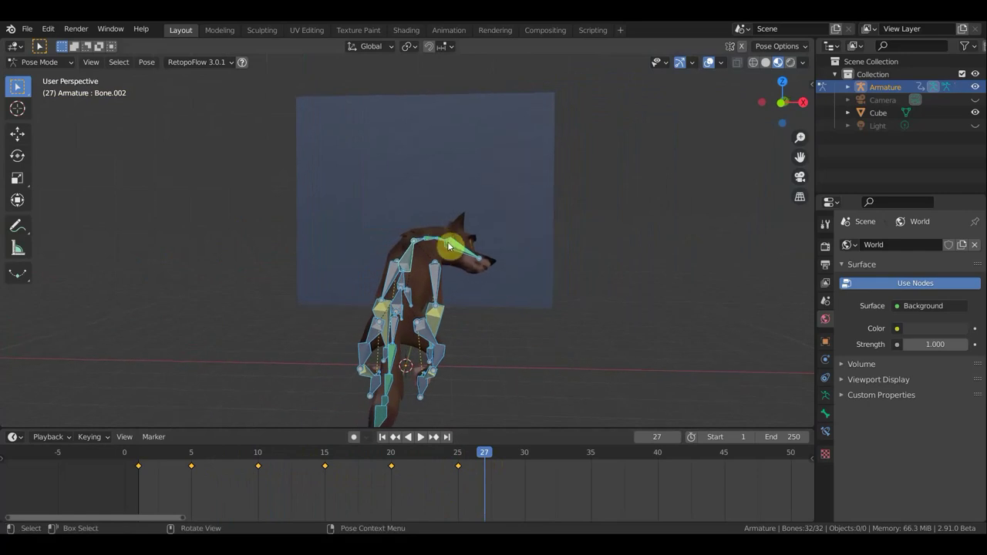
click(485, 288)
key(r)
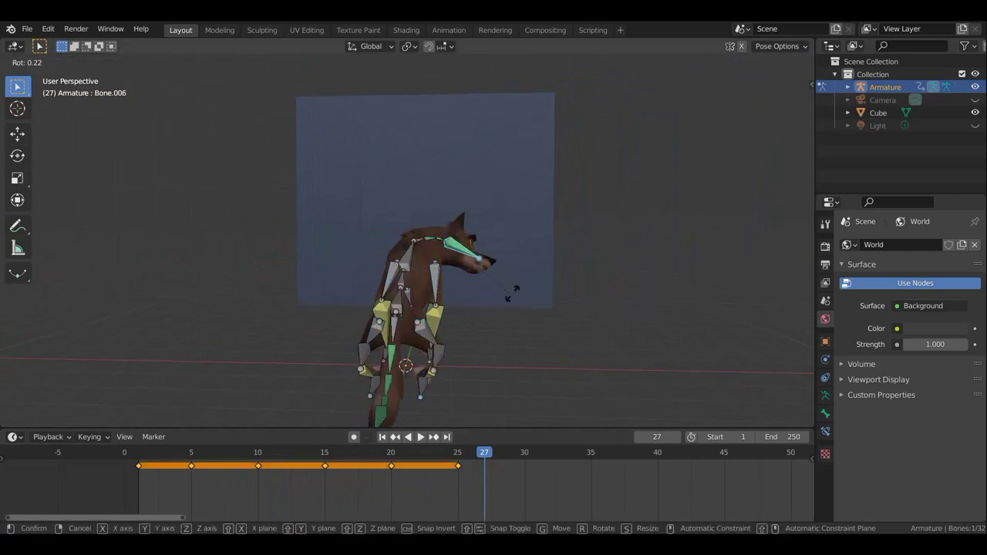
click(521, 198)
mouse_move(533, 242)
middle_down()
mouse_move(392, 268)
mouse_move(407, 257)
middle_up()
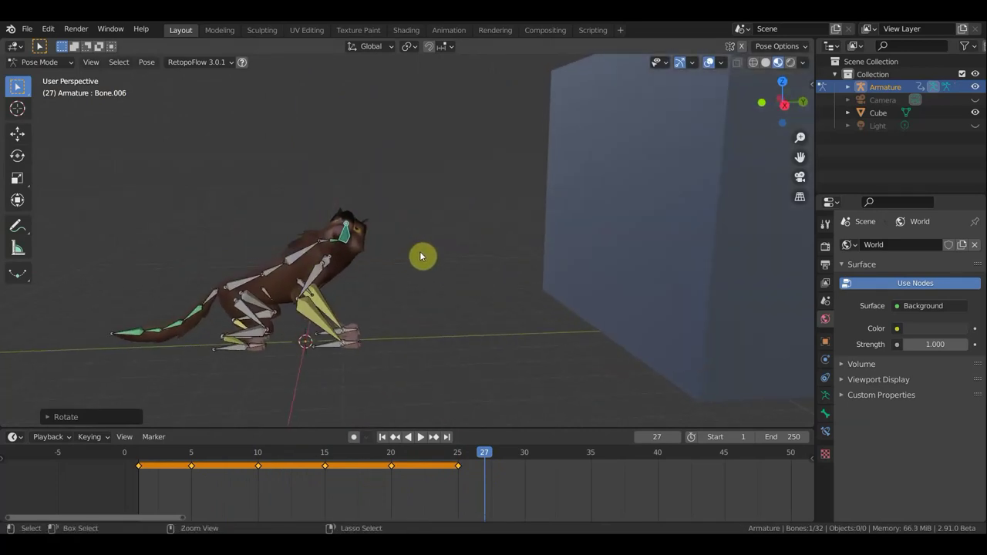
key(ctrl+z)
mouse_move(370, 256)
middle_down()
mouse_move(366, 235)
mouse_move(363, 346)
middle_up()
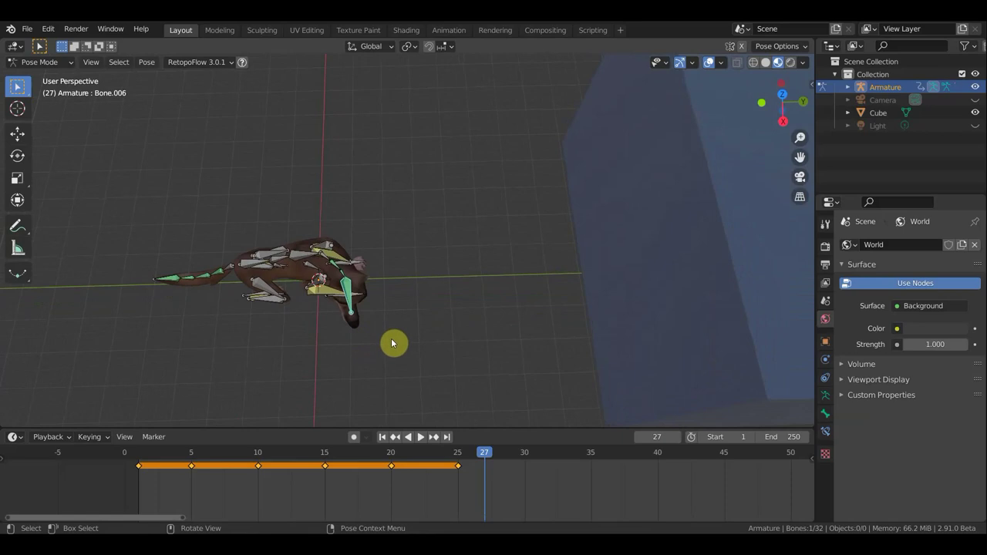
Step: From top view, turn Bone.006 a further -12.49° and key Location & Rotation for all bones at frame 27
key(KP_7)
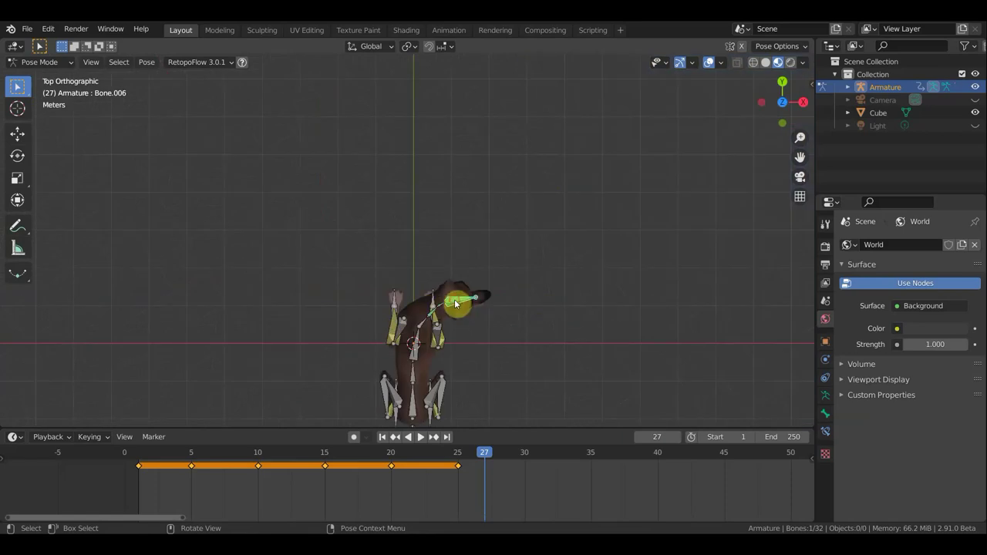
key(r)
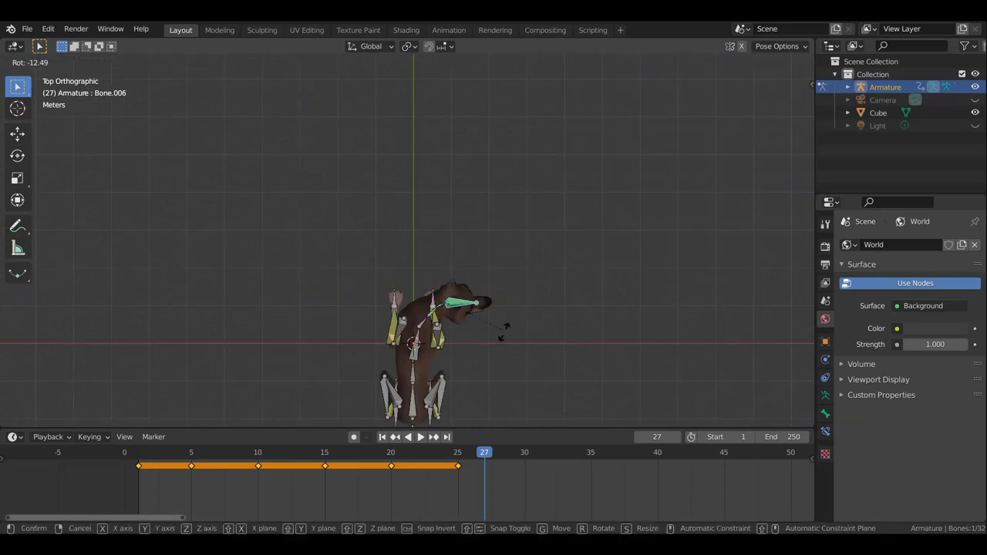
click(508, 343)
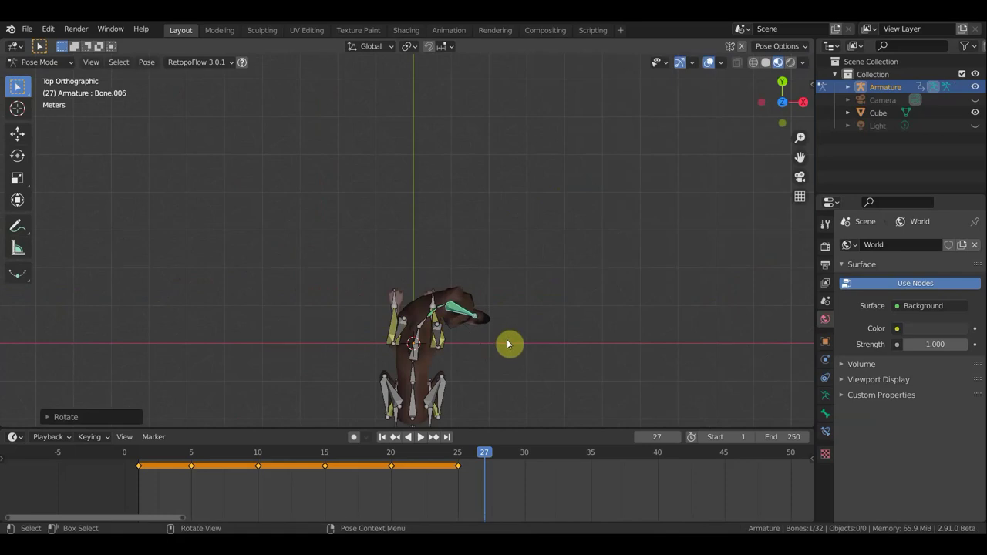
key(a)
key(i)
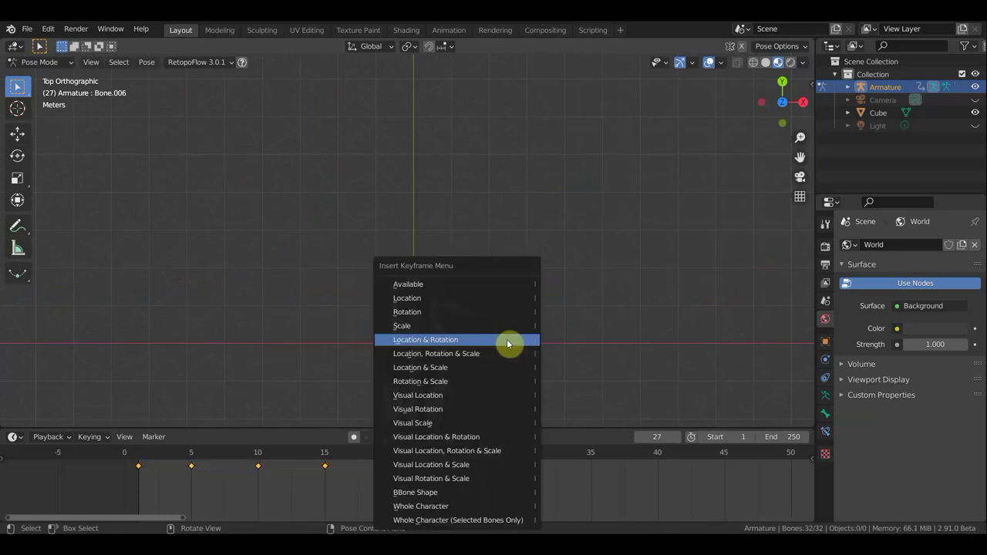
click(507, 339)
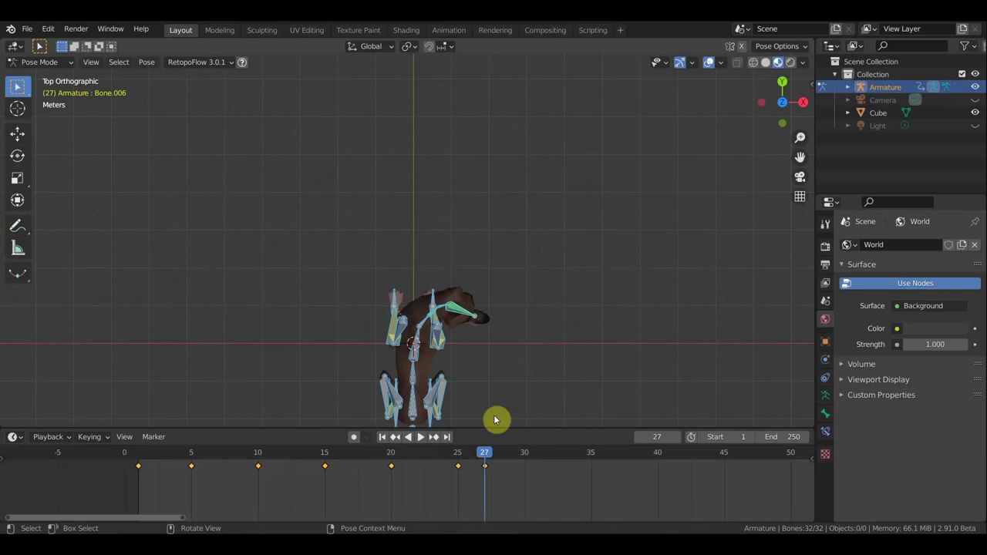
key(space)
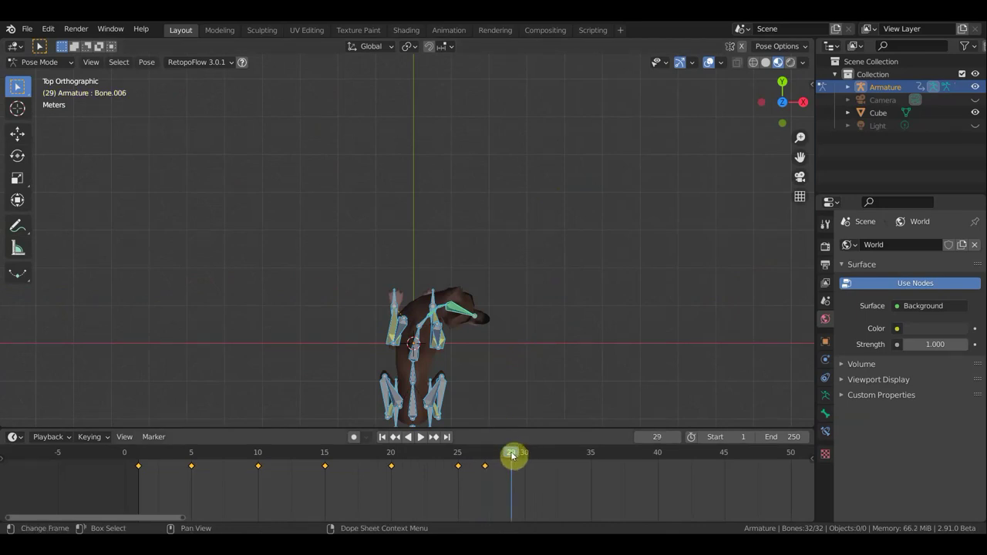
Step: Turn the head bone and key all bones at frame 29
click(460, 310)
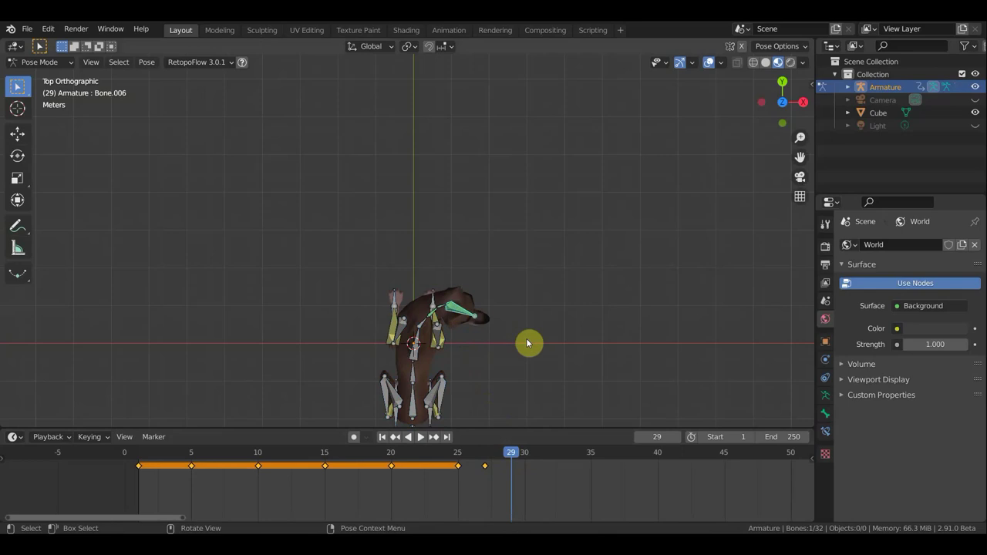
key(r)
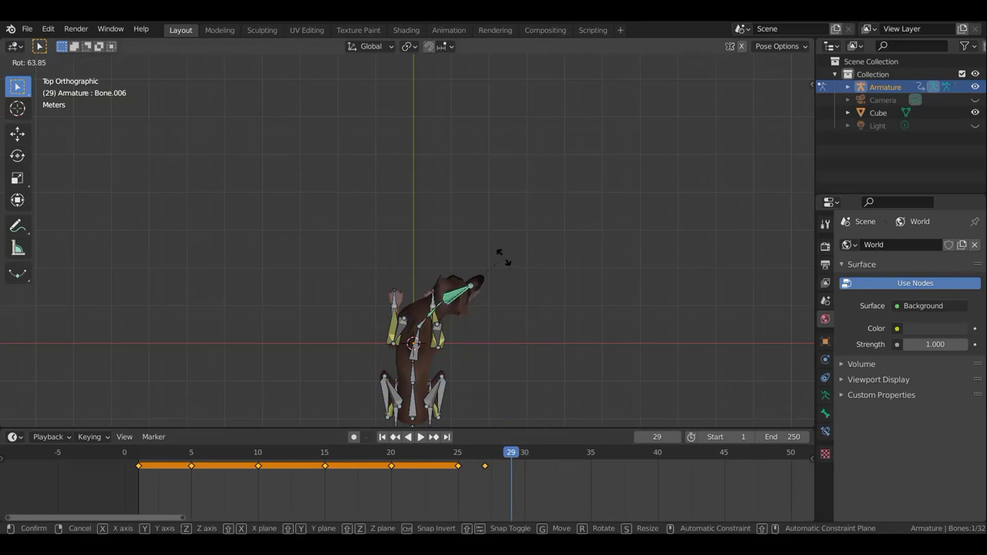
click(493, 254)
key(a)
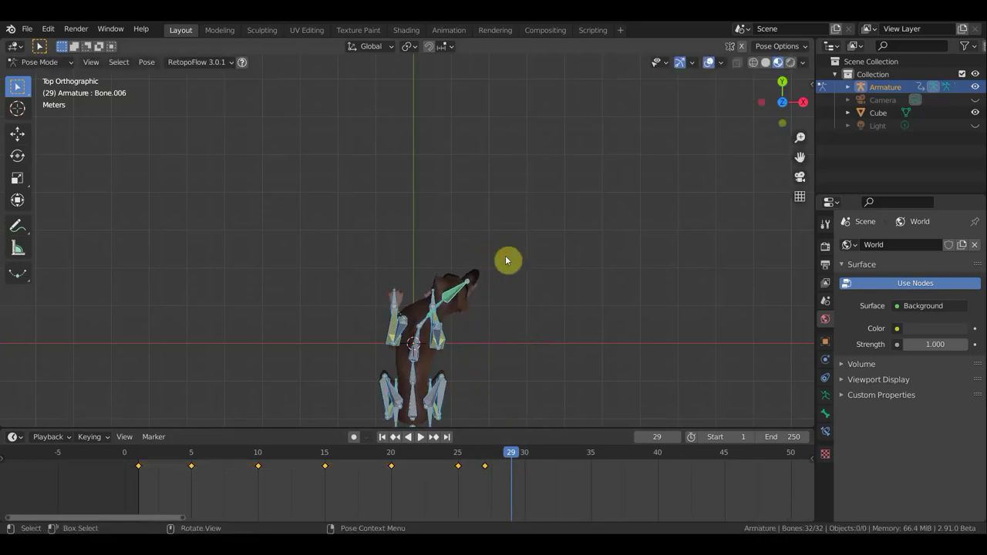
key(i)
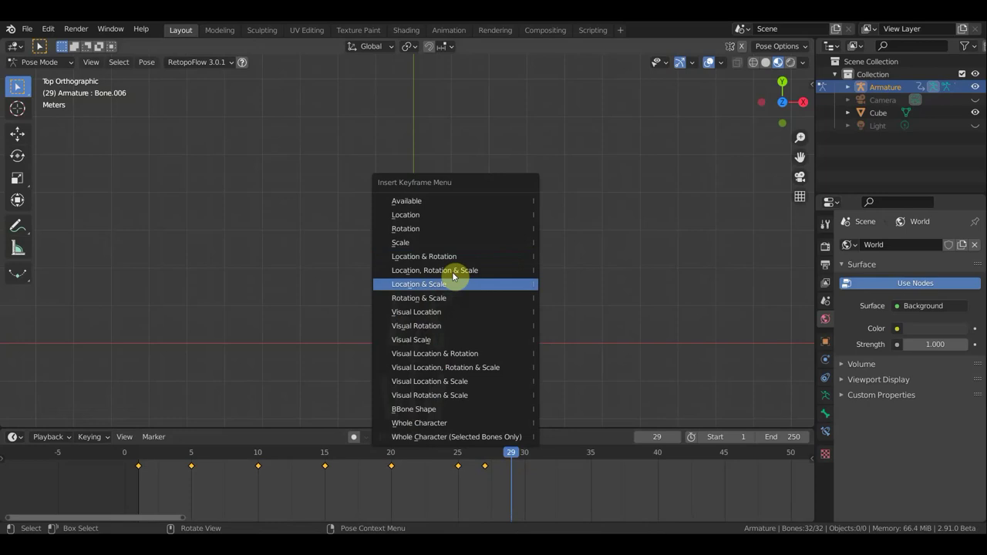
click(467, 256)
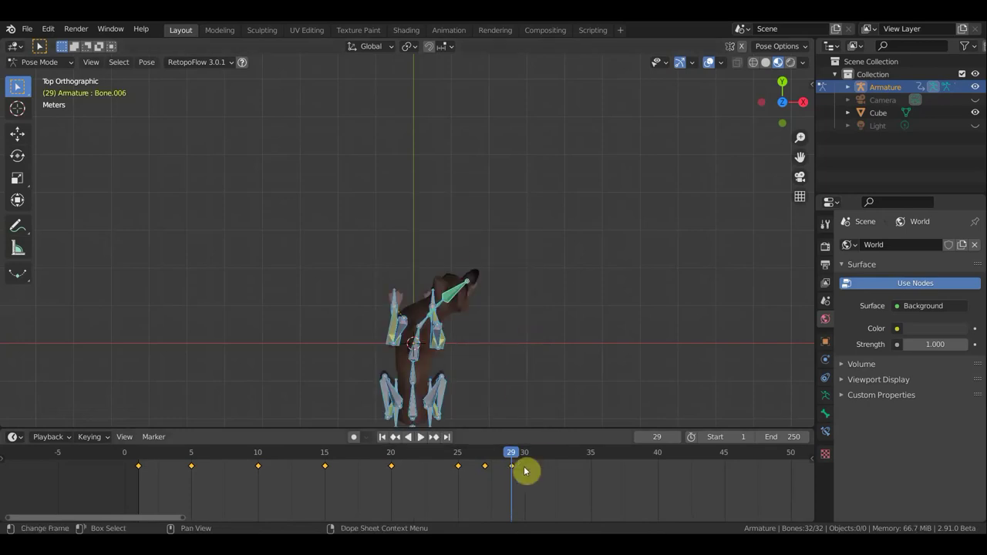
Step: At frame 30, turn the head bone further and key location, rotation and scale for all bones
drag(515, 454, 527, 456)
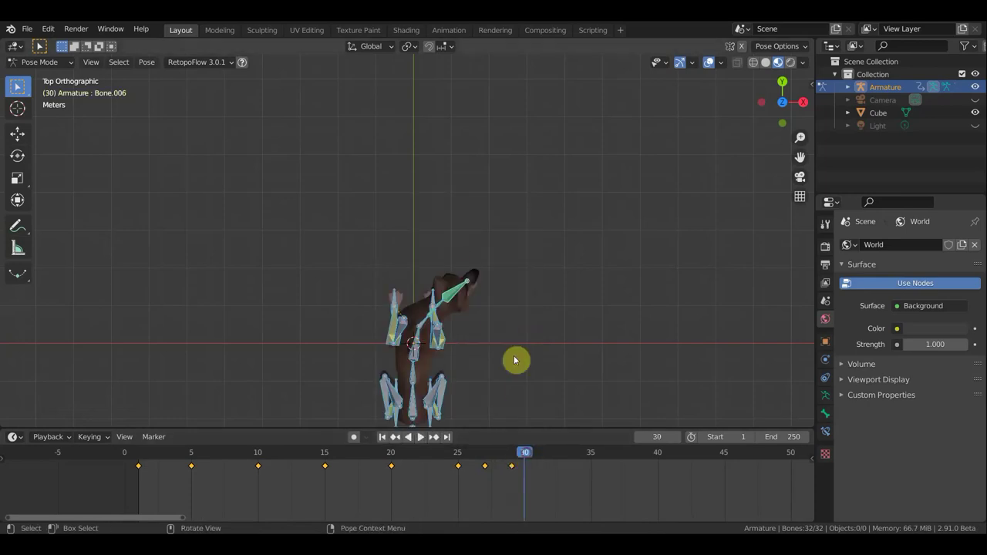
key(r)
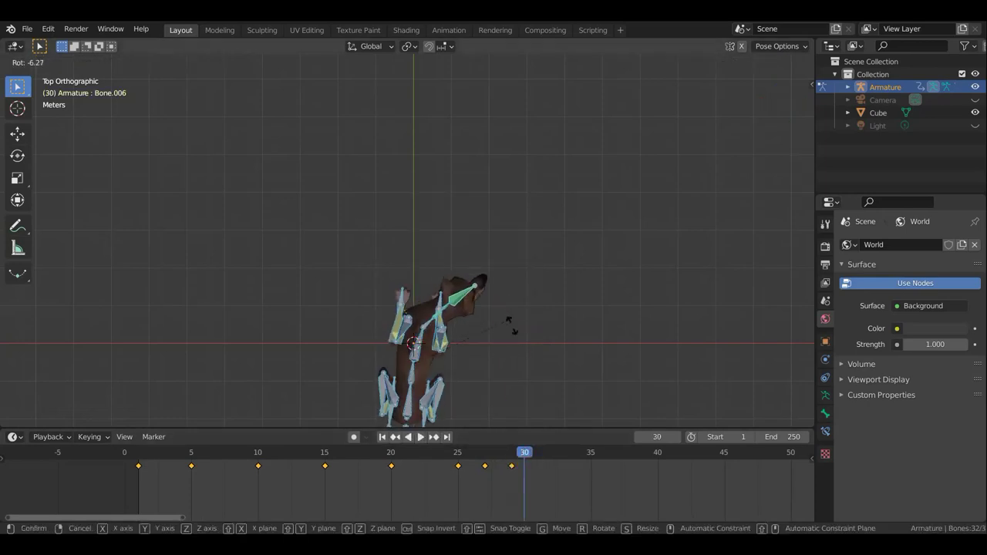
click(498, 322)
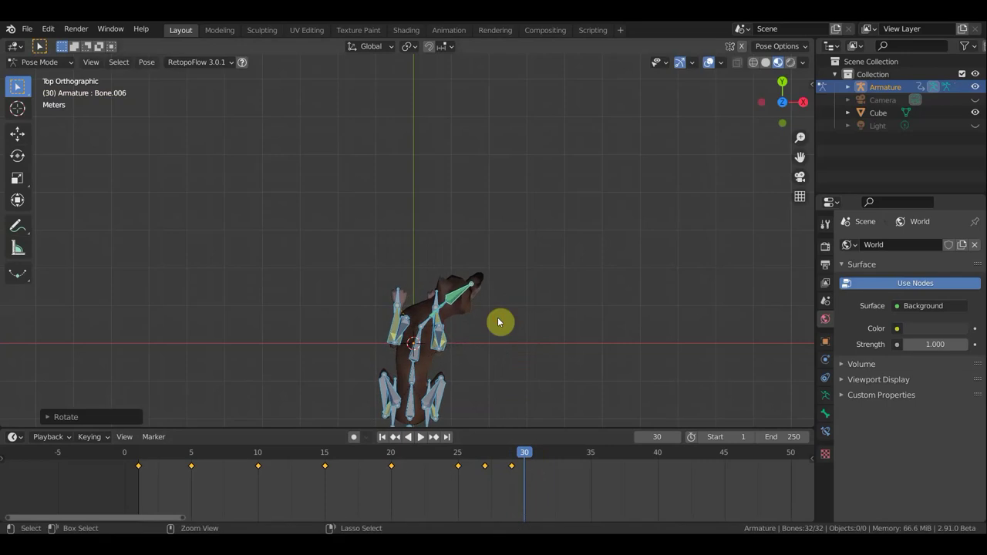
click(458, 293)
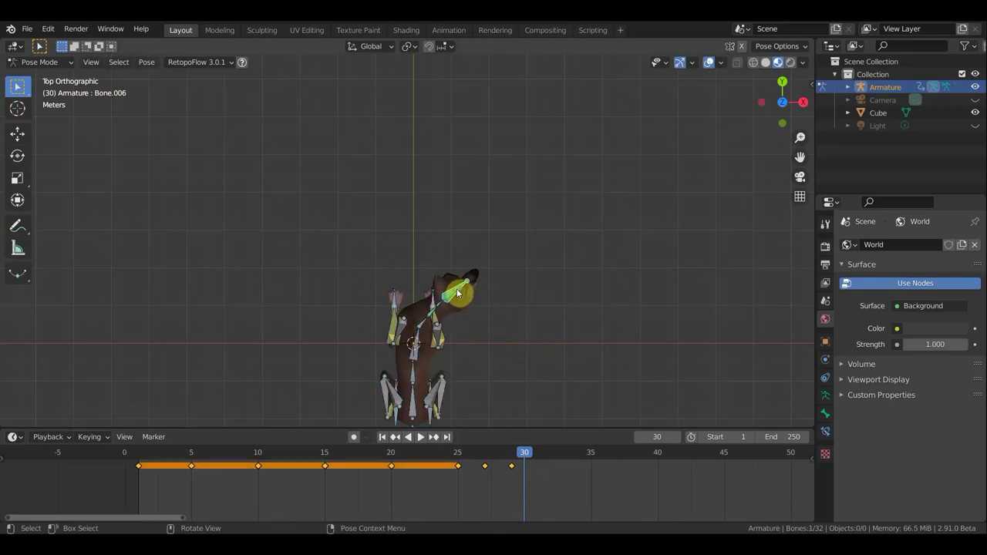
key(r)
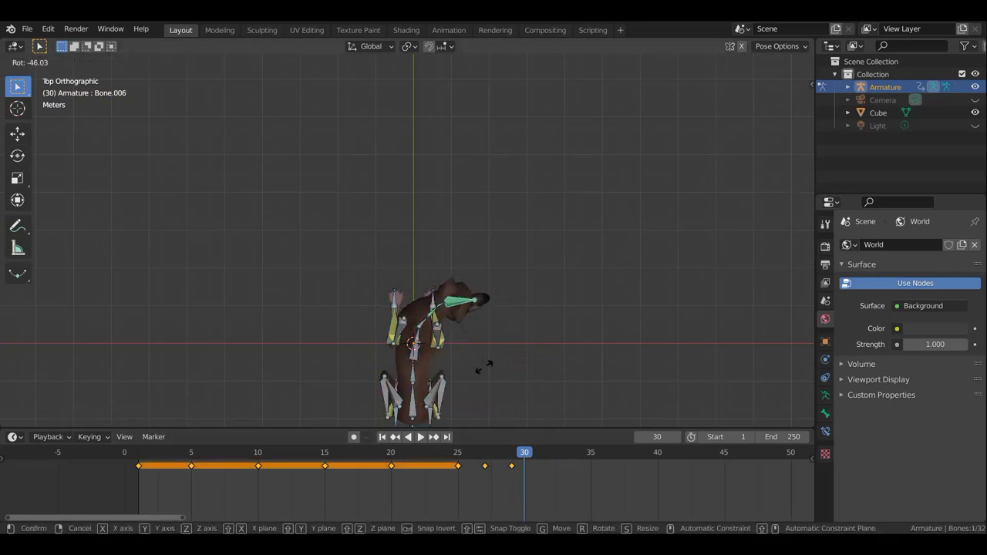
click(539, 360)
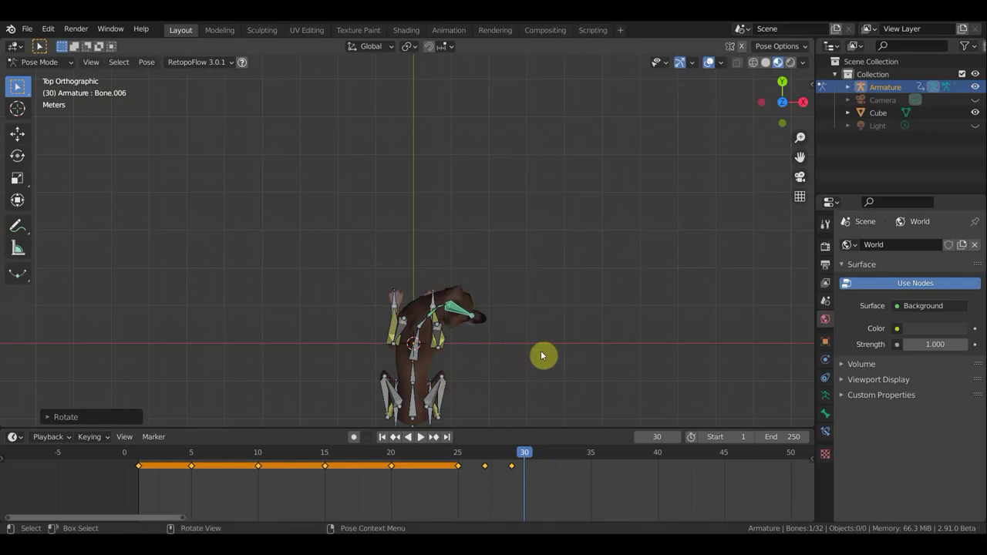
key(a)
key(i)
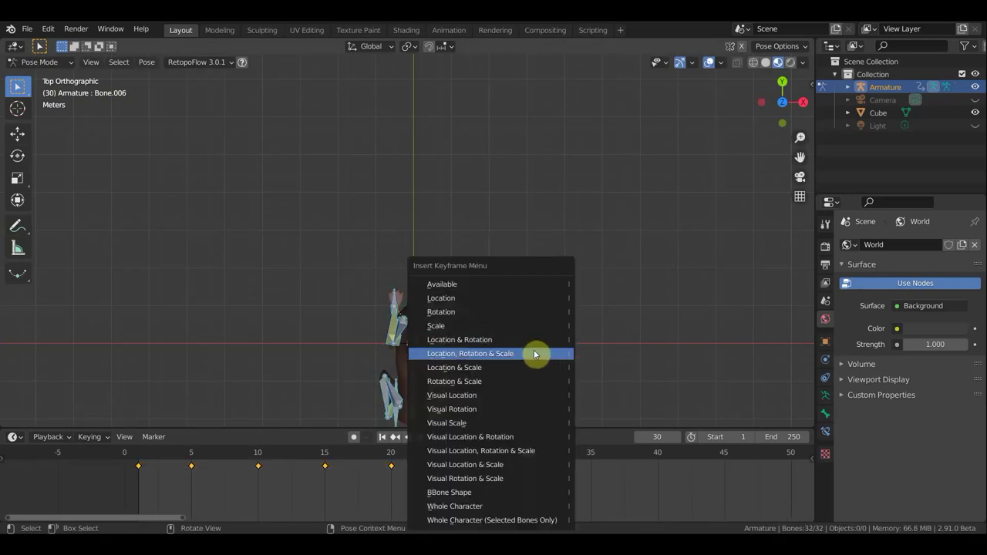
click(538, 354)
Step: At frame 31, raise head bone Bone.006 and key all bones
click(538, 460)
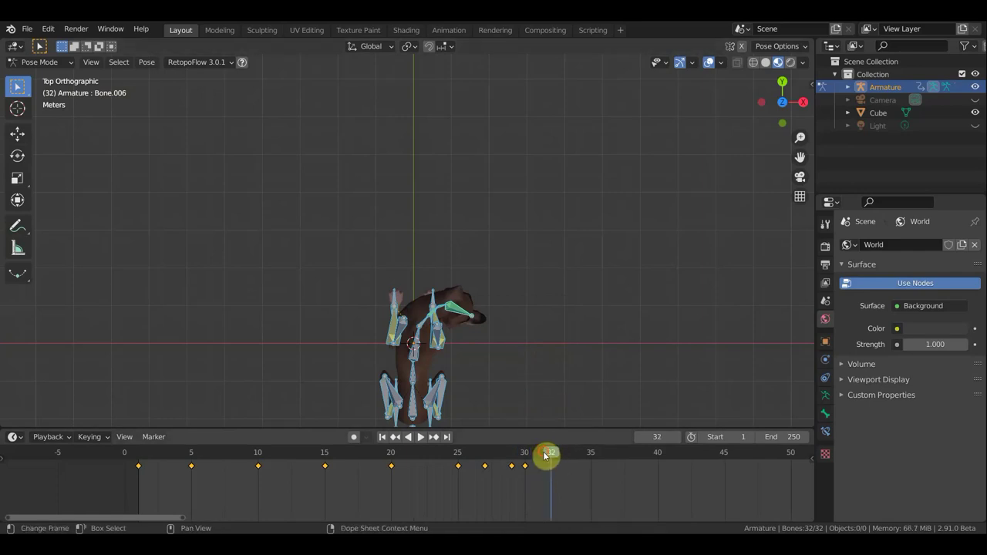
click(458, 310)
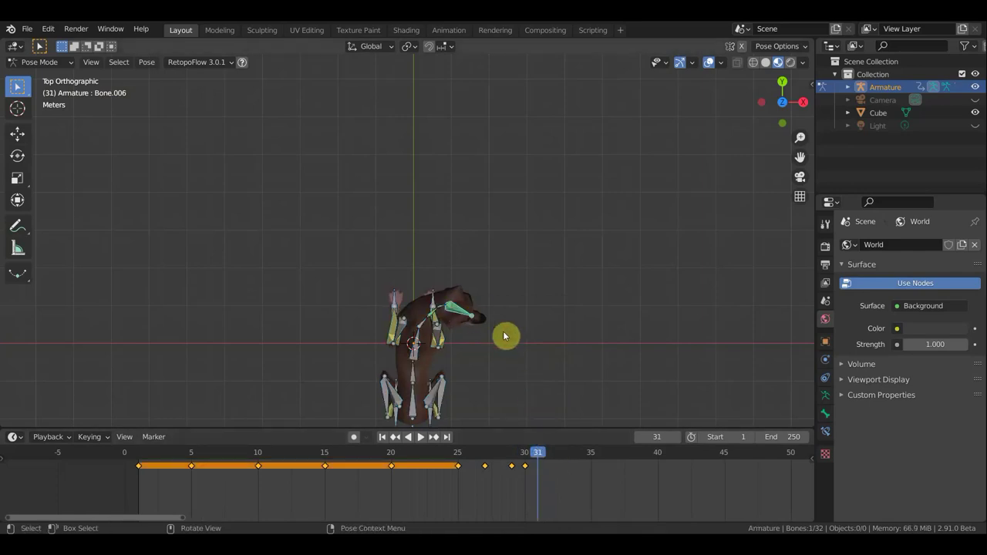
key(r)
click(489, 231)
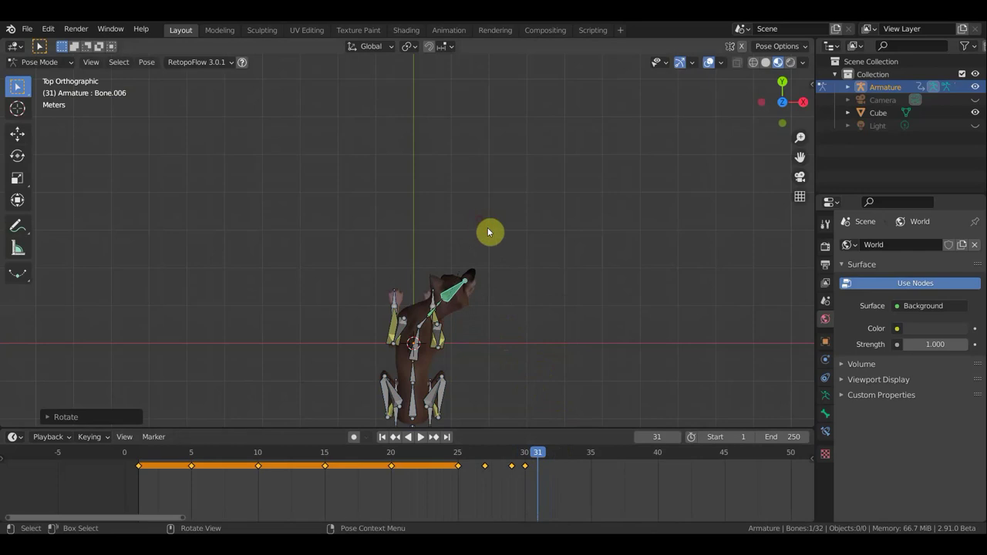
key(a)
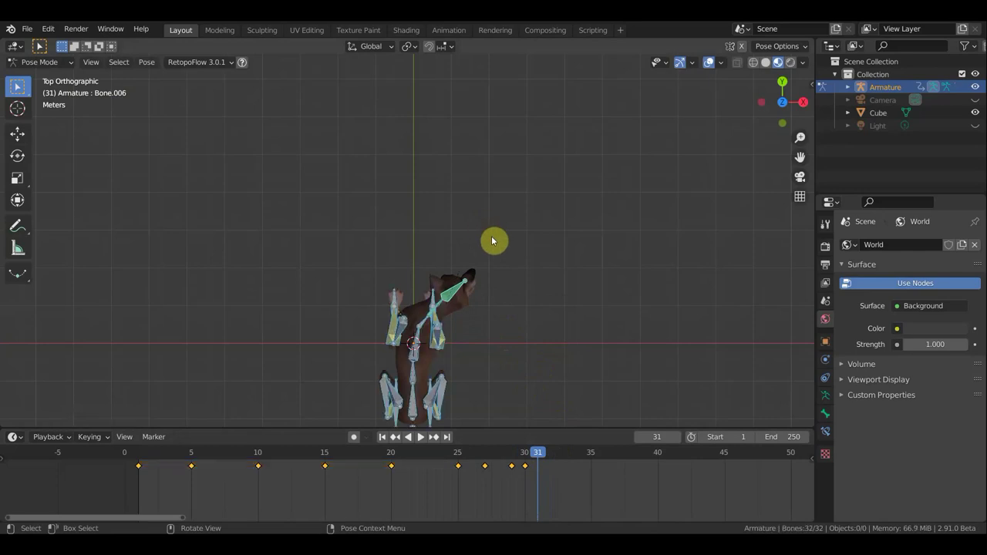
key(i)
click(492, 237)
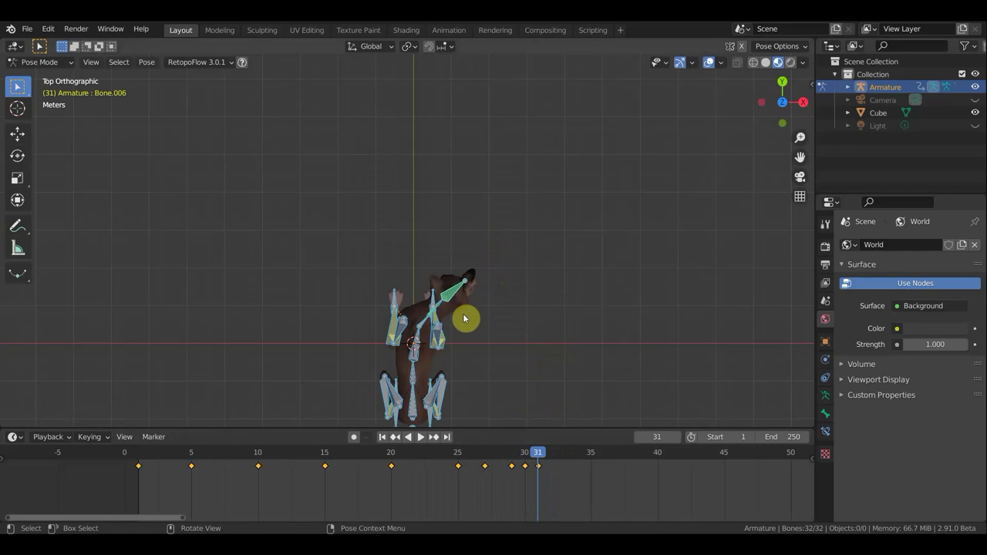
Step: At frame 35, rotate Bone.003 by 39.28° to bend the wolf's body
click(591, 454)
key(space)
key(Escape)
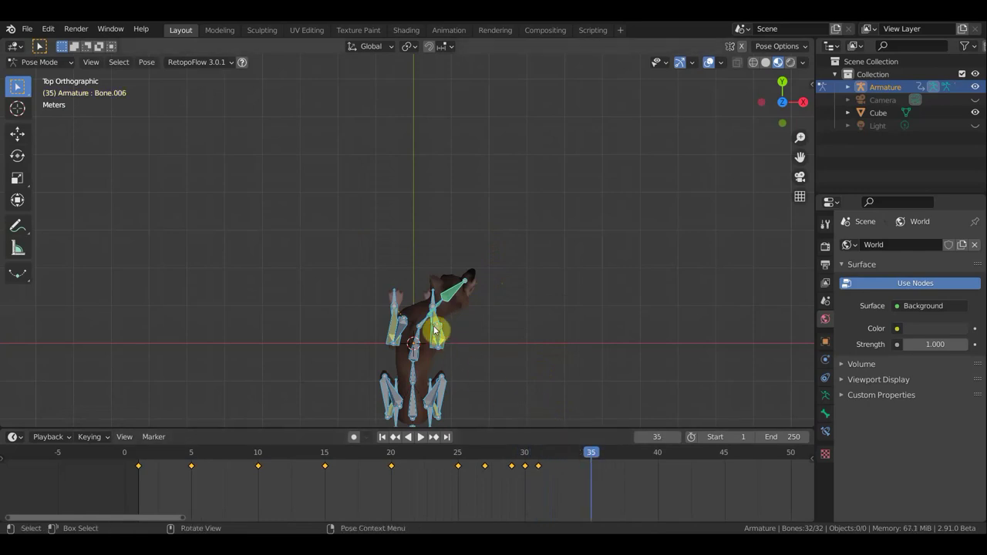
click(427, 322)
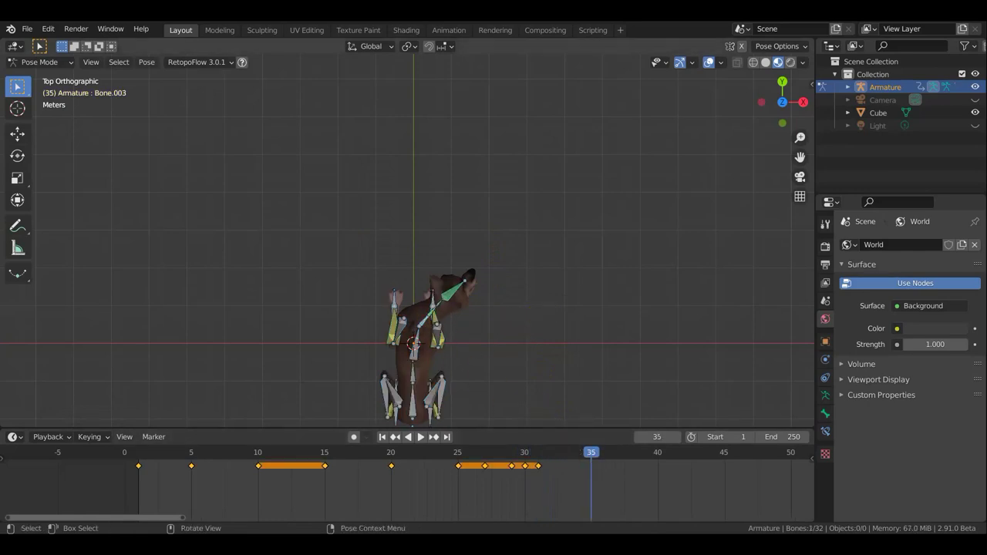
key(r)
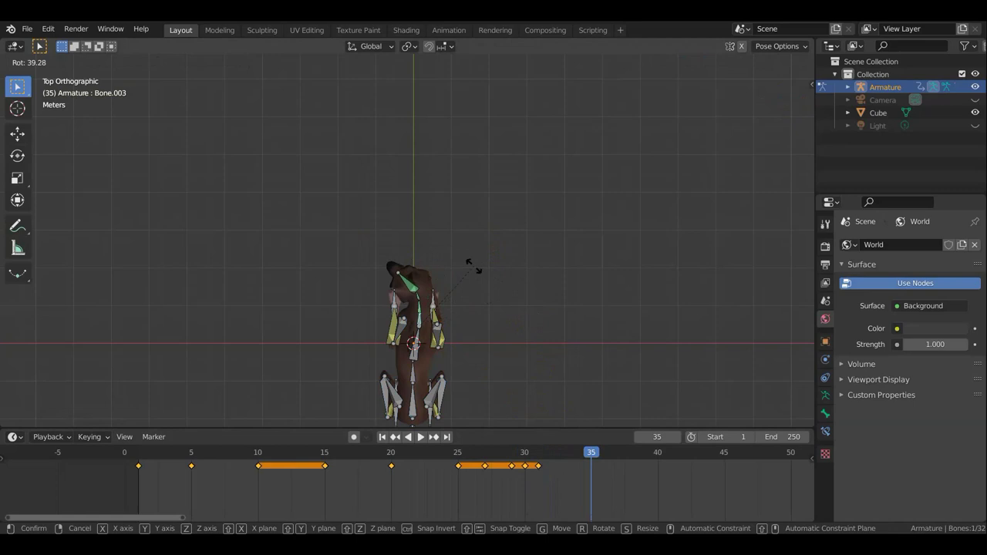
click(473, 267)
mouse_move(513, 313)
middle_down()
mouse_move(352, 190)
mouse_move(353, 171)
mouse_move(401, 178)
mouse_move(369, 168)
middle_up()
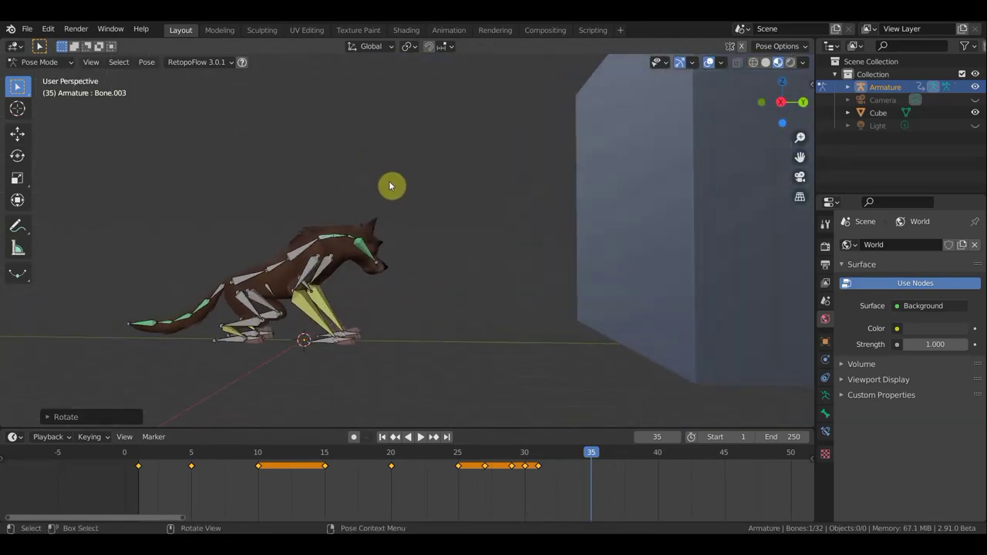
Step: Scrub back to frame 28 and play the animation to check the timing
drag(598, 462, 431, 455)
click(421, 438)
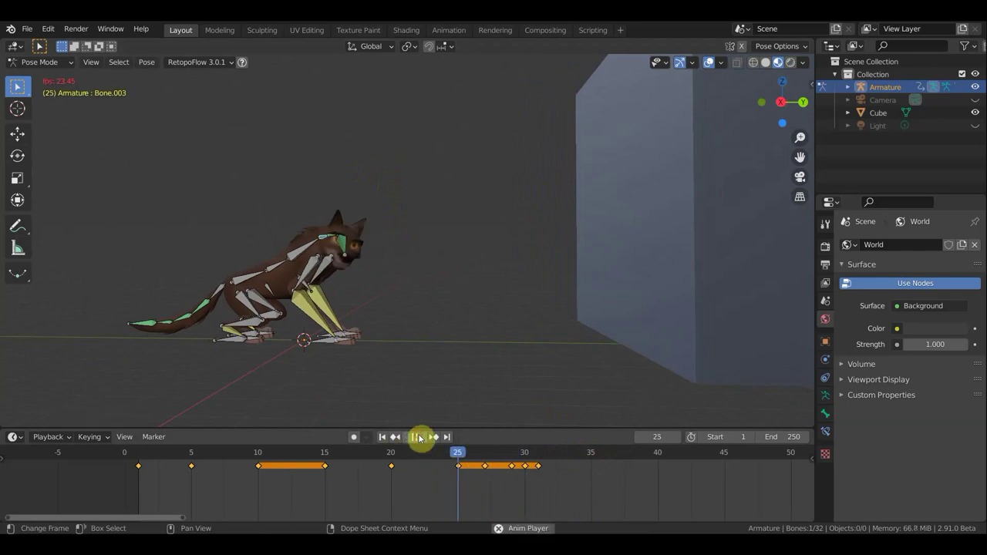
click(419, 438)
Step: Slide the final keyframes later so the last pose lands at frame 37
drag(556, 477, 521, 465)
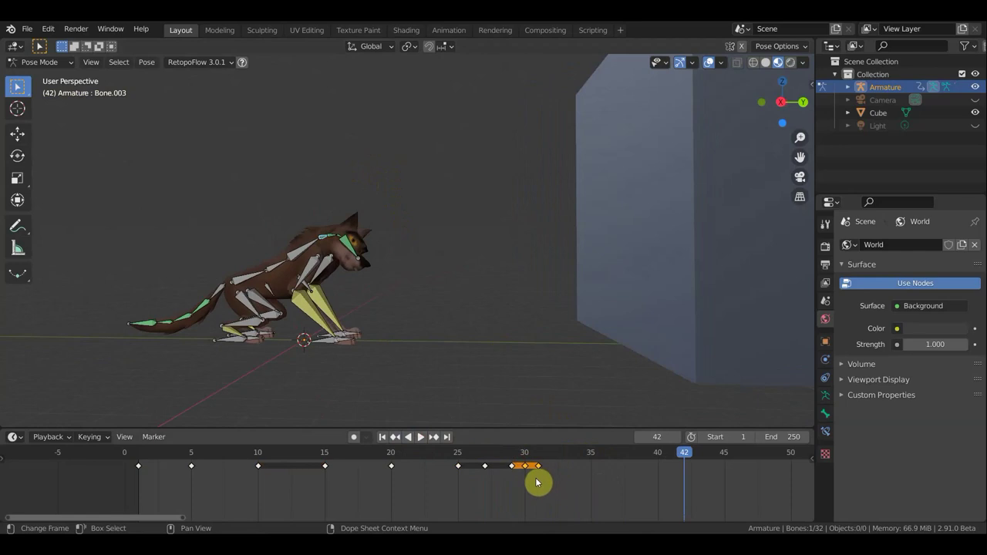
mouse_move(556, 478)
mouse_down()
mouse_move(483, 465)
mouse_move(496, 466)
mouse_up()
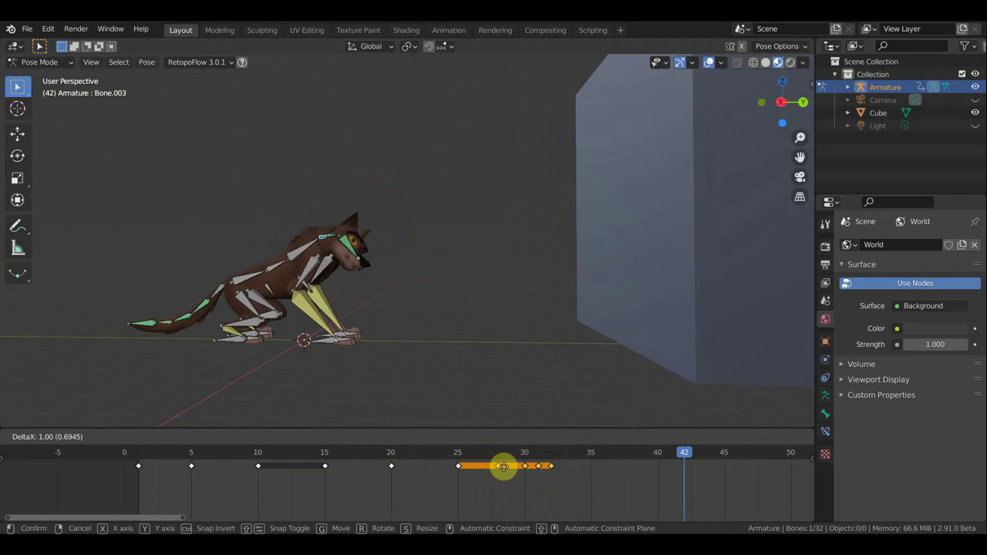
click(531, 466)
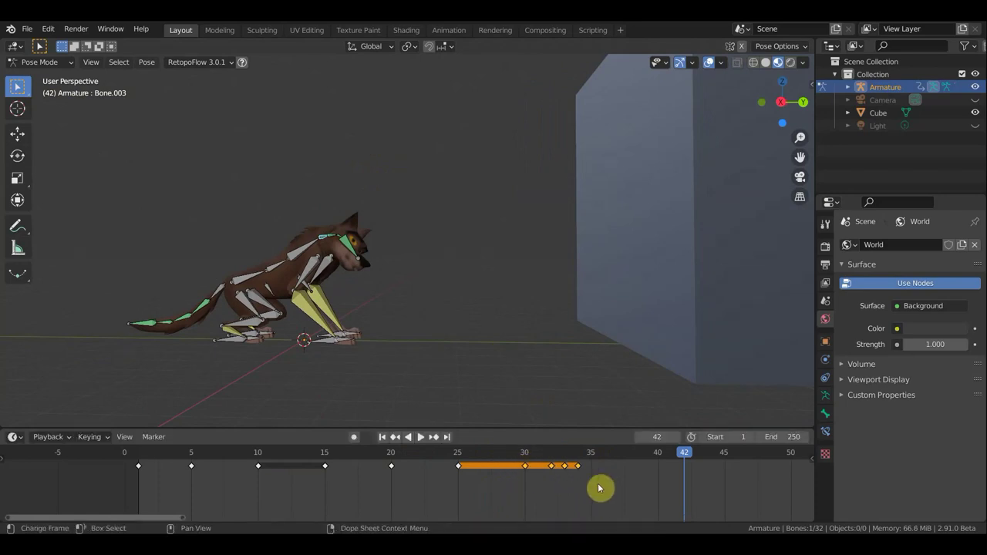
click(551, 465)
mouse_move(573, 465)
mouse_down()
mouse_move(631, 469)
mouse_move(511, 453)
mouse_move(561, 455)
mouse_move(590, 459)
mouse_move(504, 458)
mouse_move(590, 459)
mouse_move(397, 453)
mouse_move(617, 466)
mouse_up()
key(b)
key(ctrl+shift+space)
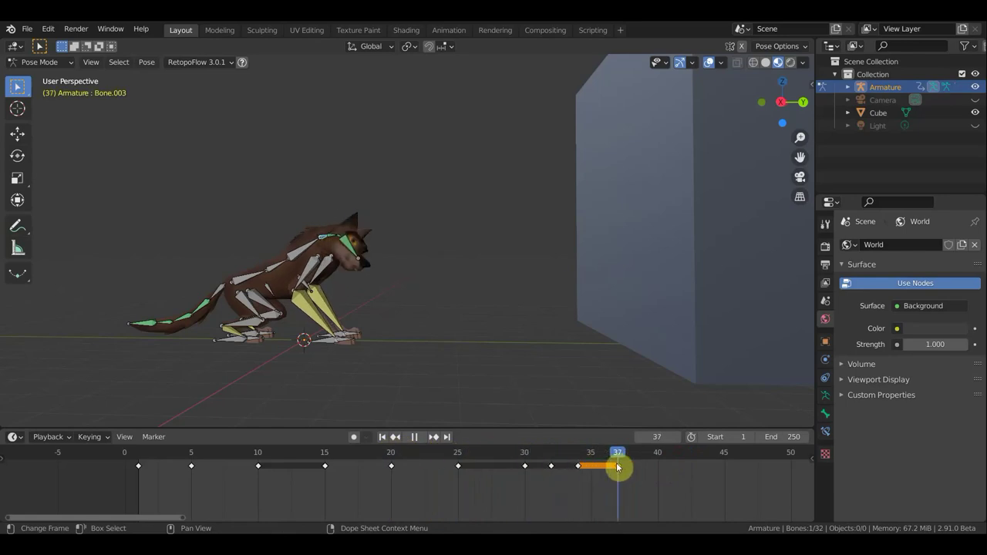
click(658, 461)
Step: Raise the neck bone Bone.002 and the head bone Bone.003 at frame 40
middle_drag(485, 294, 516, 300)
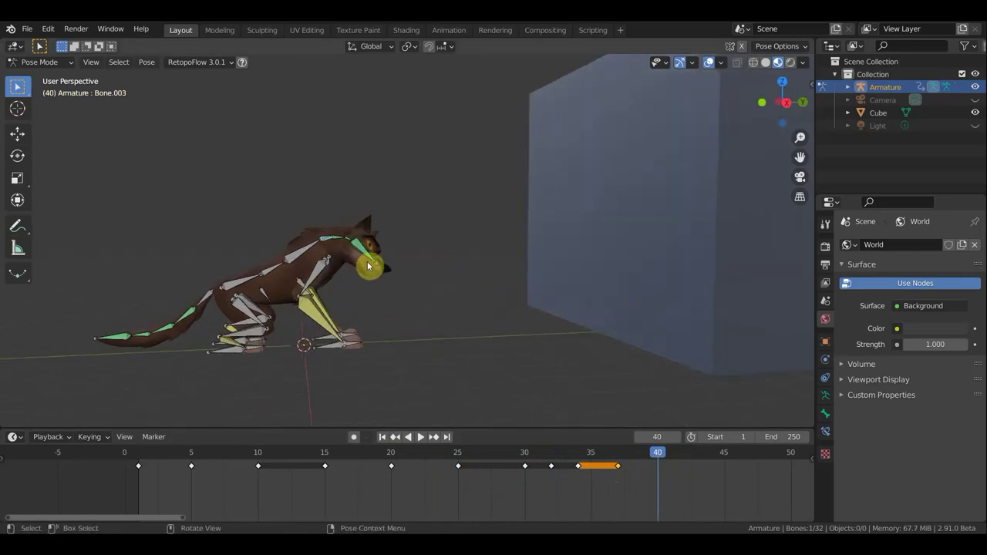
click(327, 240)
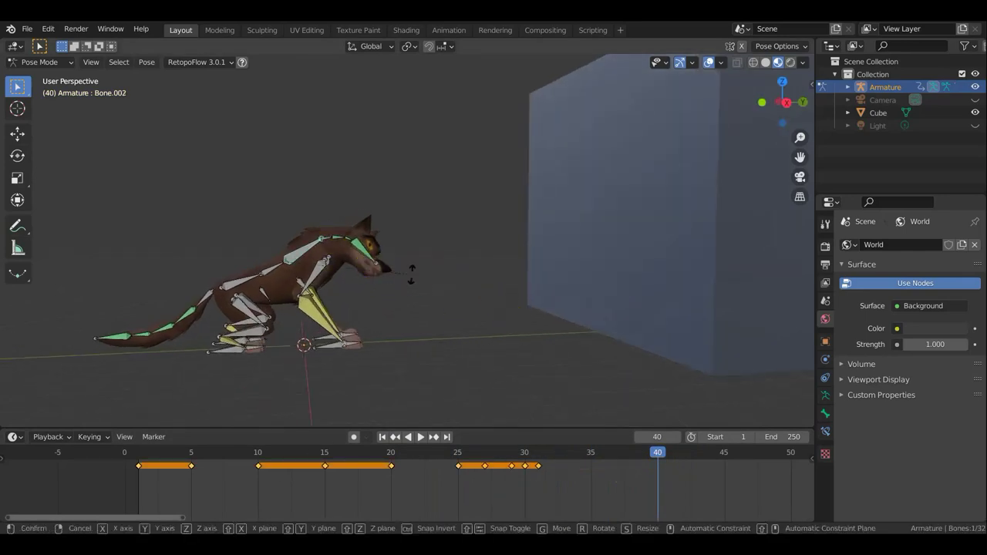
key(r)
click(414, 276)
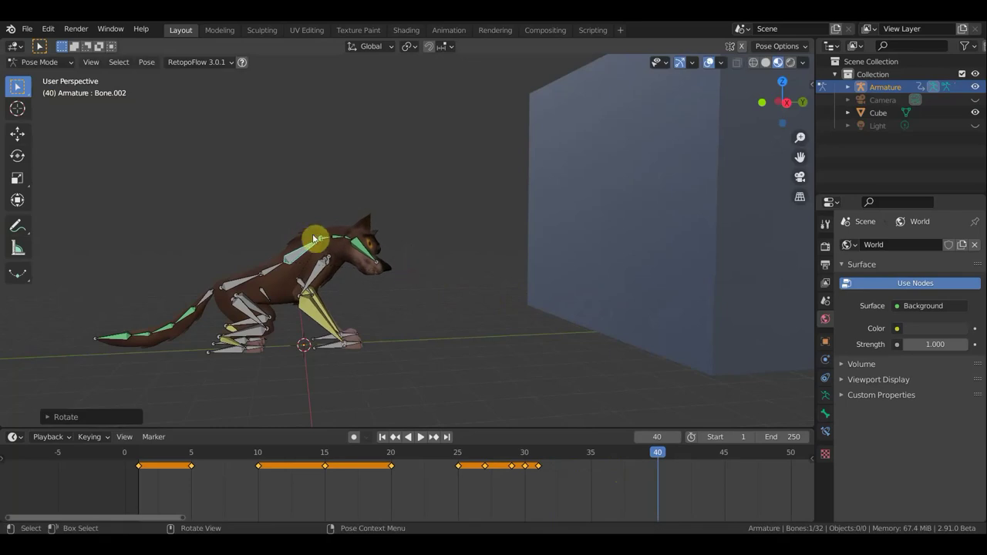
click(356, 245)
key(r)
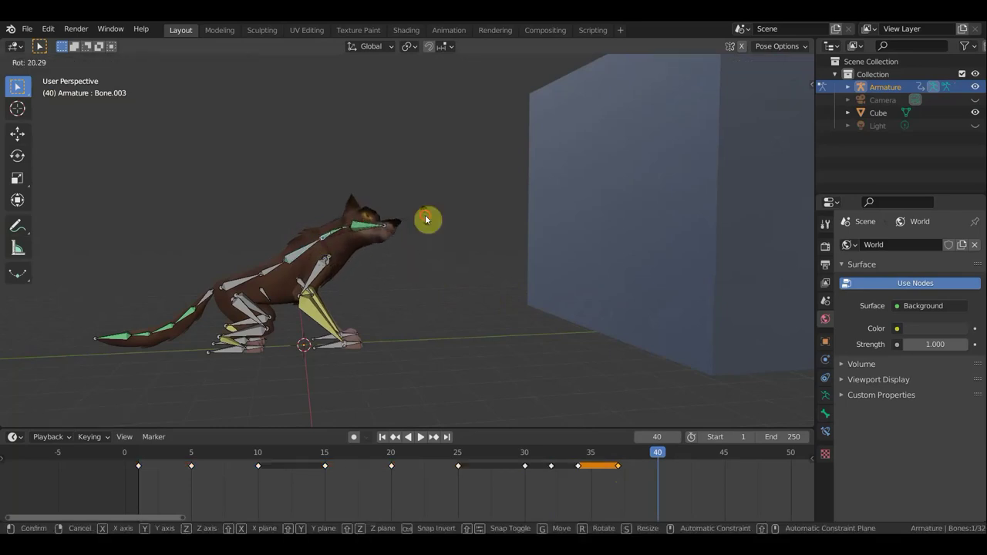
click(407, 276)
Step: In top view, straighten the sideways turn of Bone.003 and Bone.002
middle_drag(405, 277, 409, 302)
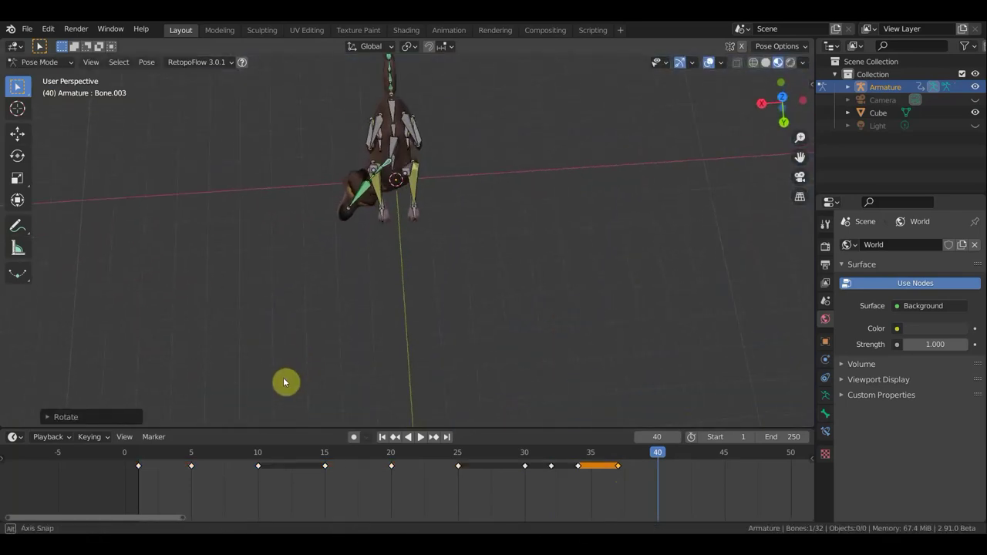
key(KP_7)
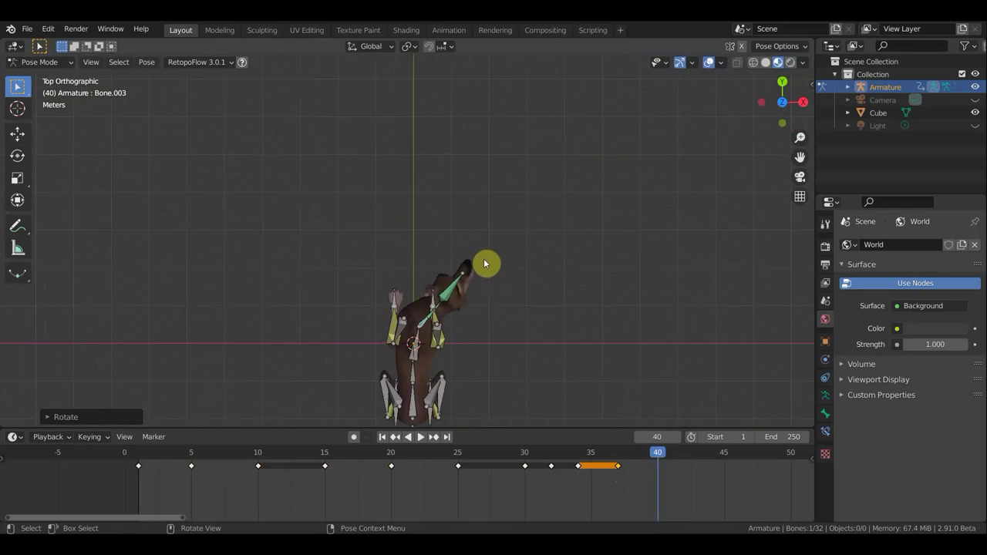
key(r)
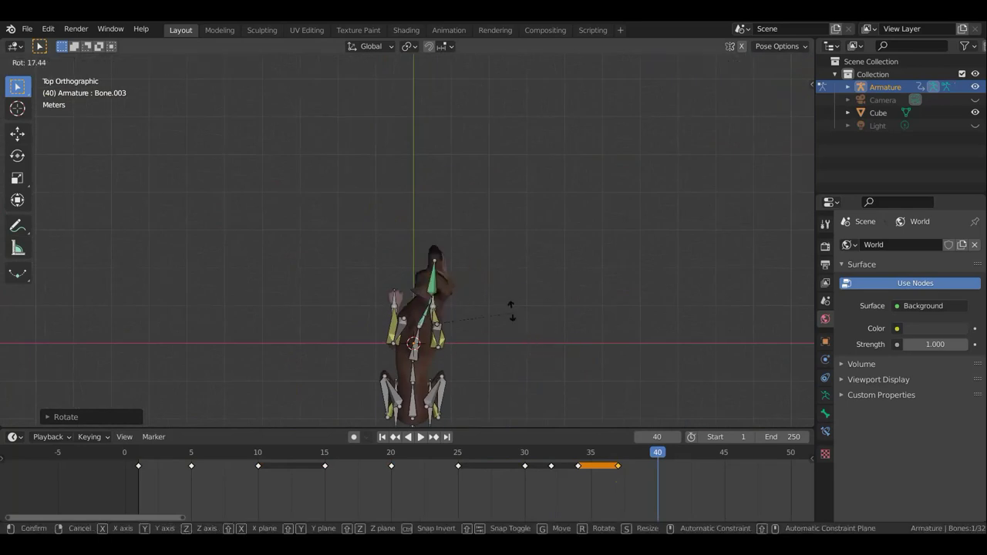
click(463, 293)
click(415, 351)
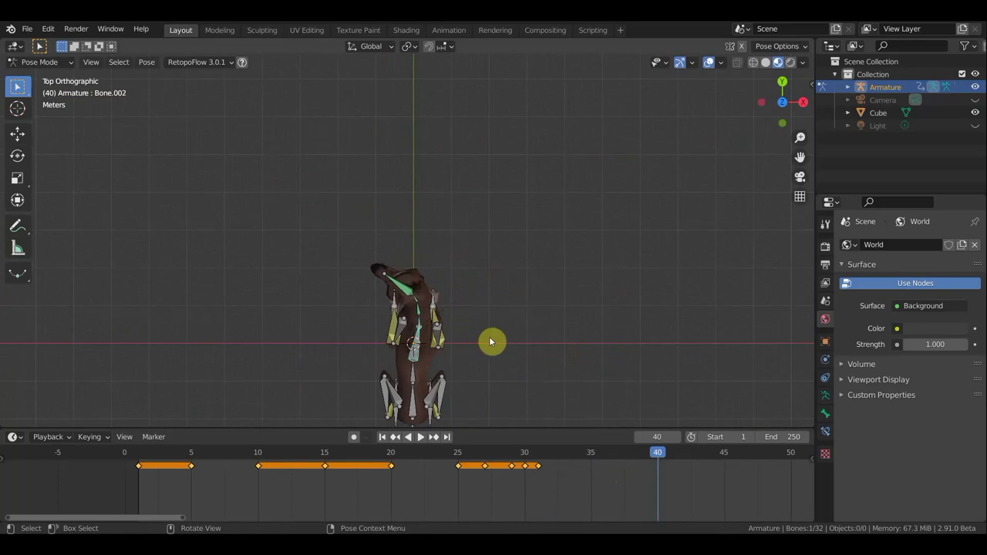
key(r)
click(472, 327)
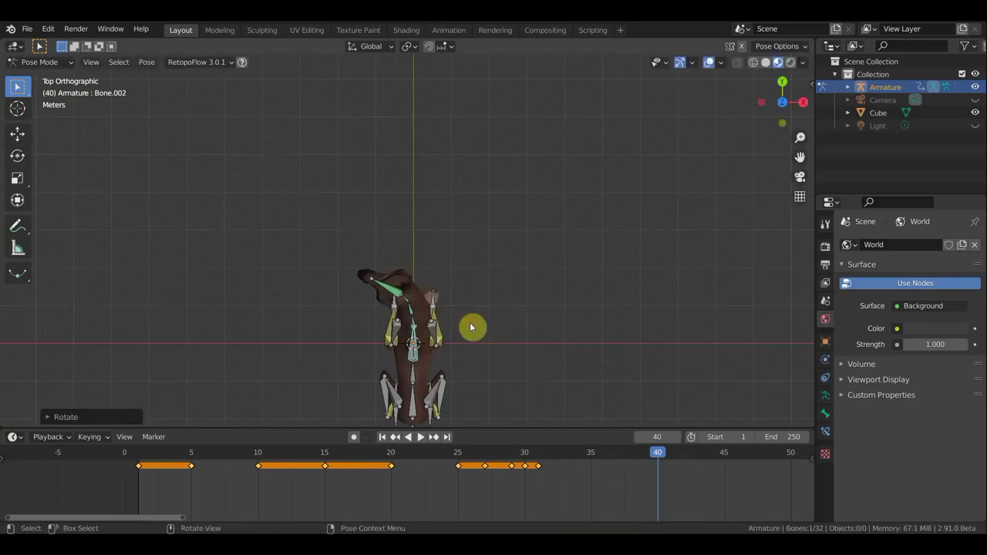
click(414, 324)
key(r)
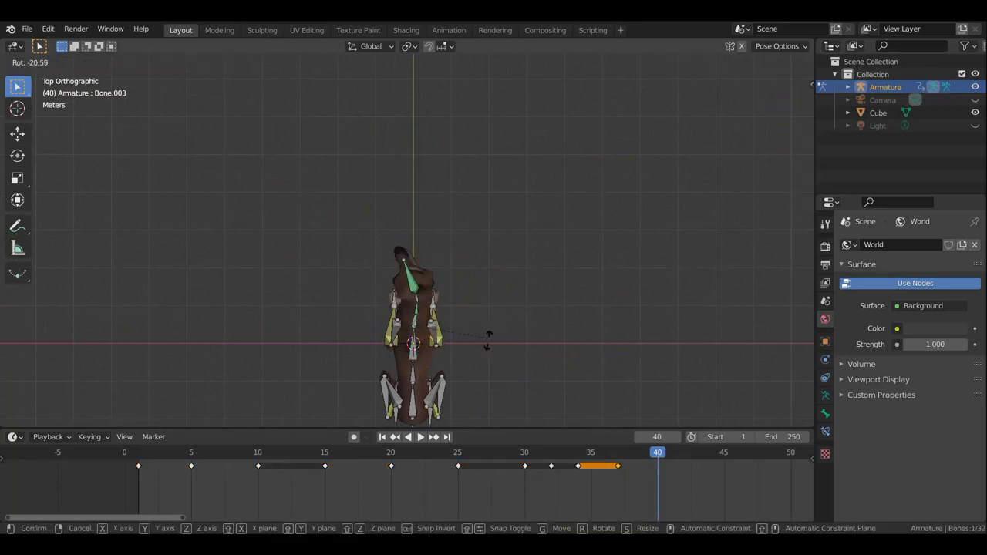
click(491, 348)
mouse_move(486, 337)
middle_down()
mouse_move(258, 223)
mouse_move(231, 222)
middle_up()
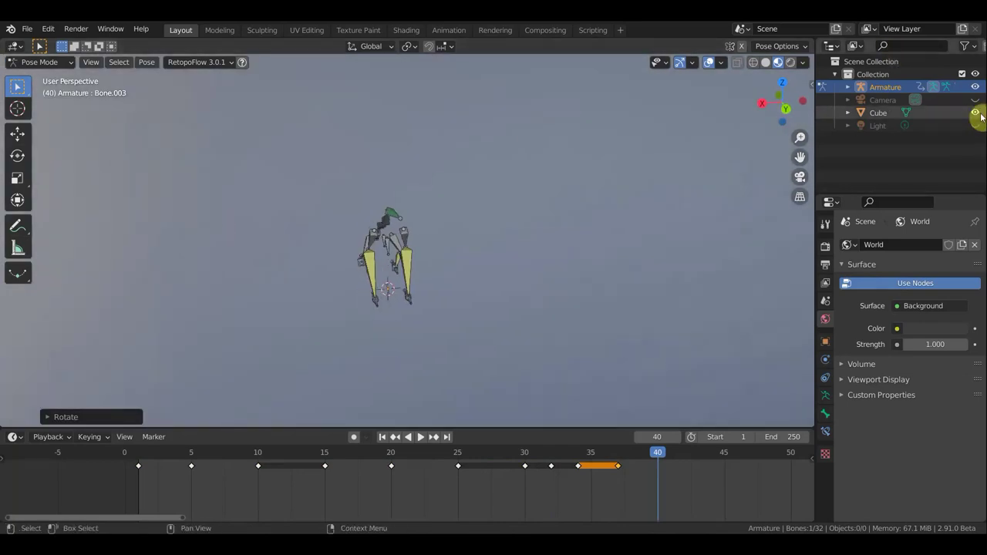
Step: Hide the Cube wall and tilt the head bone upward
click(975, 113)
scroll(564, 238, up, 2)
scroll(530, 236, up, 2)
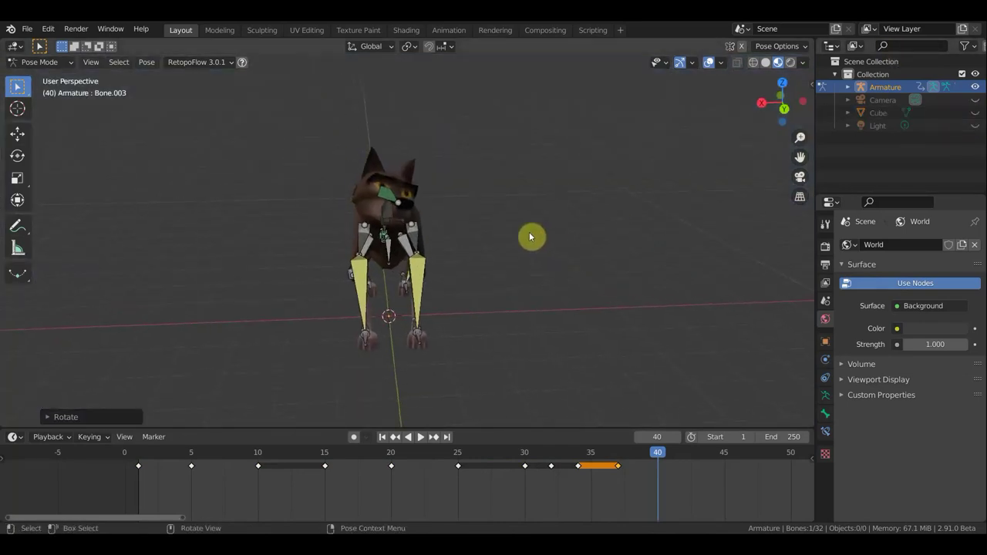
key(r)
click(538, 207)
Step: From top view, adjust the rotations of Bone.006, Bone.003 and Bone.005
mouse_move(540, 253)
middle_down()
mouse_move(550, 323)
mouse_move(625, 348)
middle_up()
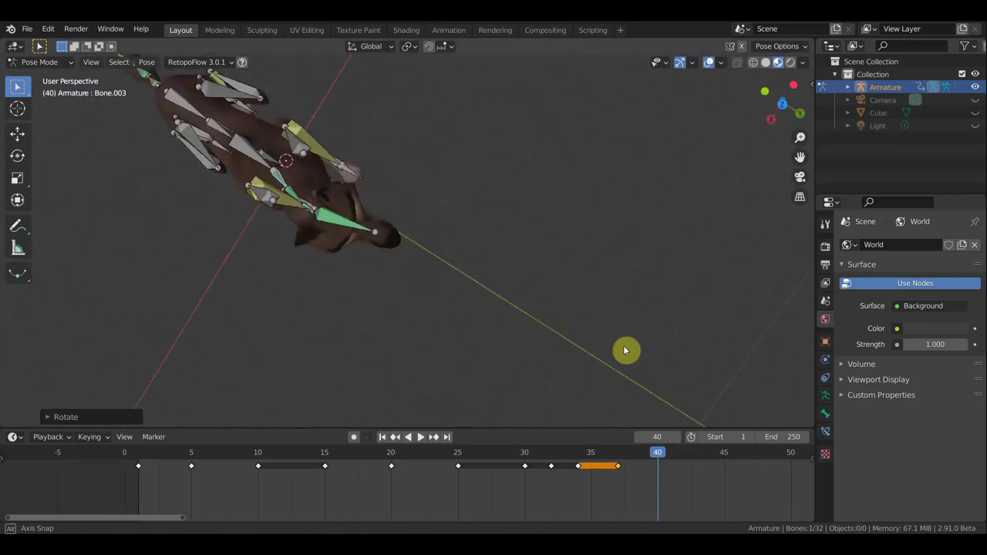
click(377, 229)
key(KP_7)
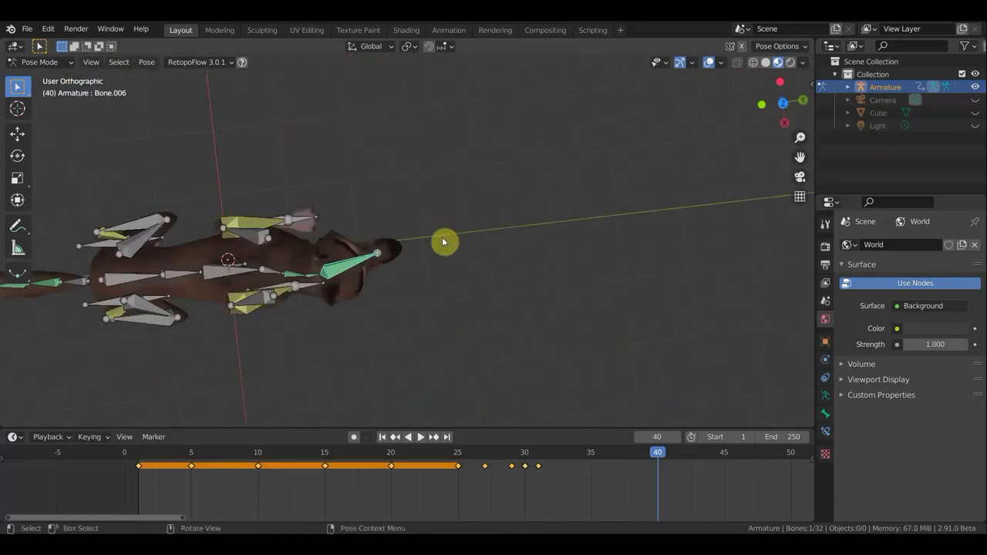
key(r)
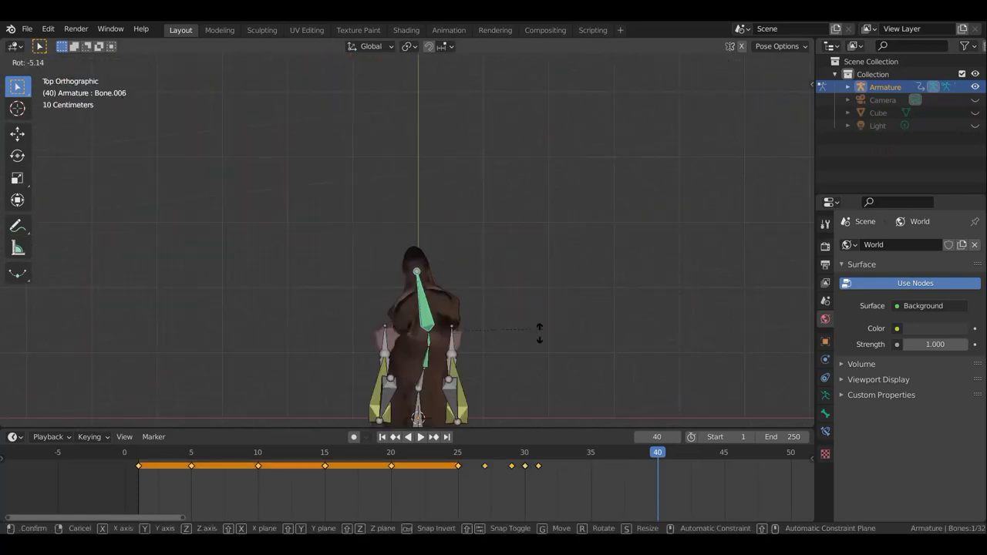
click(441, 366)
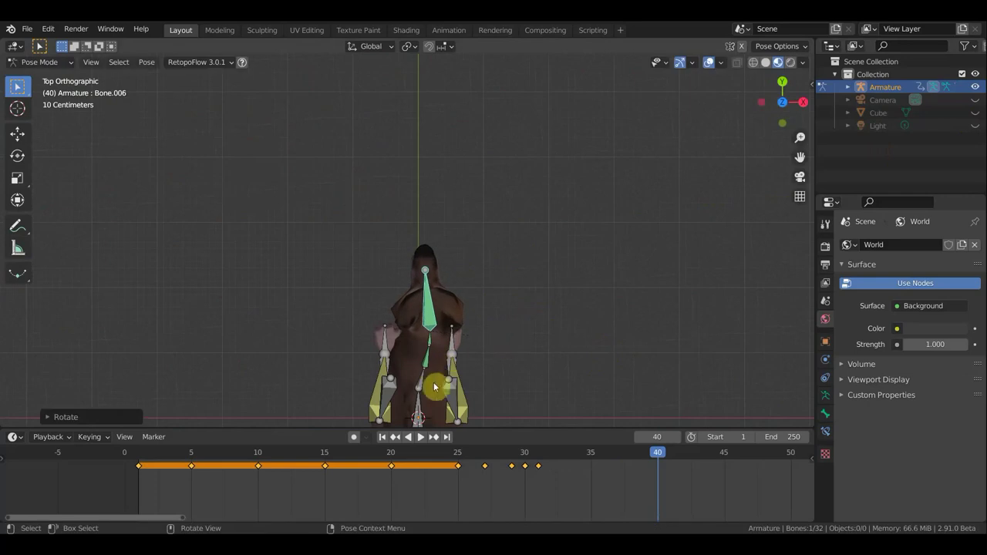
click(485, 378)
key(r)
click(496, 354)
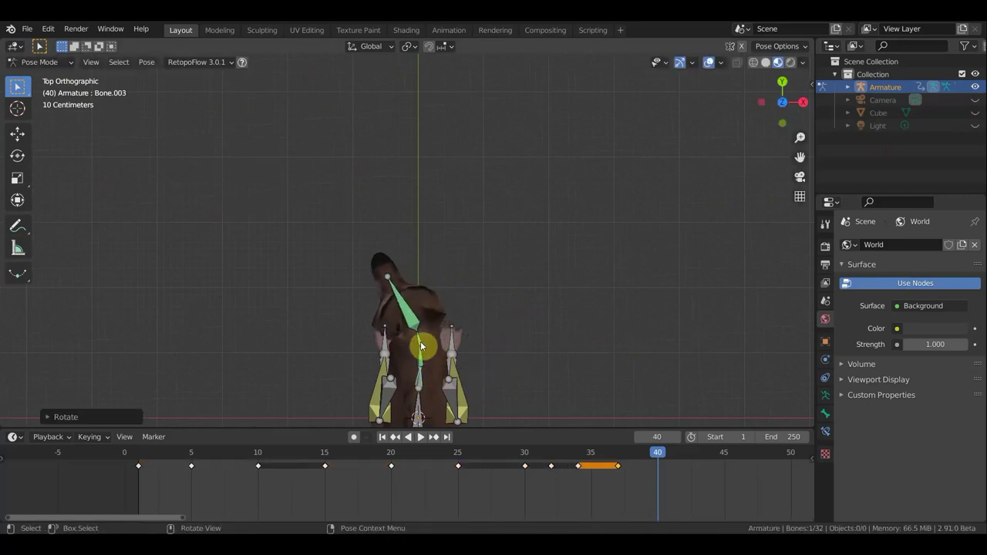
click(478, 347)
key(r)
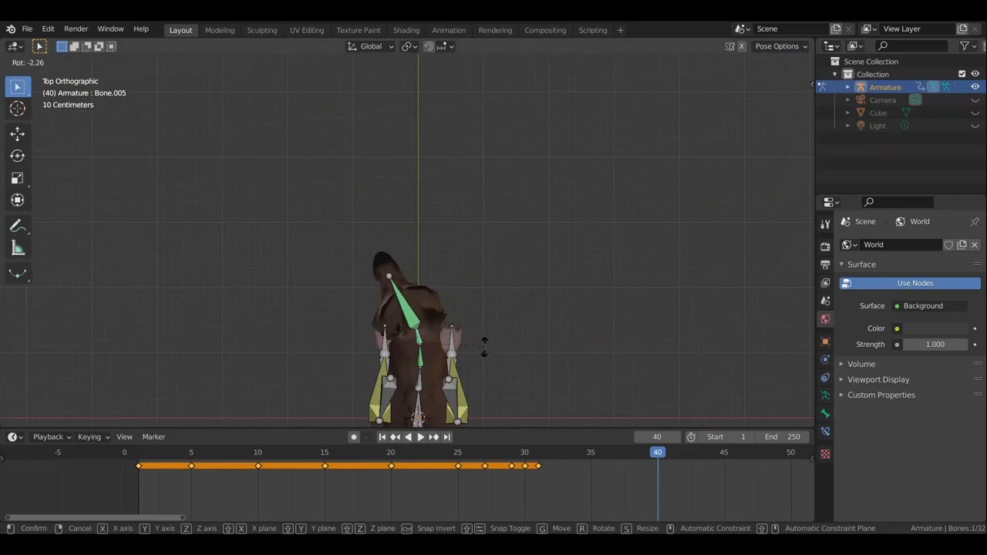
click(493, 360)
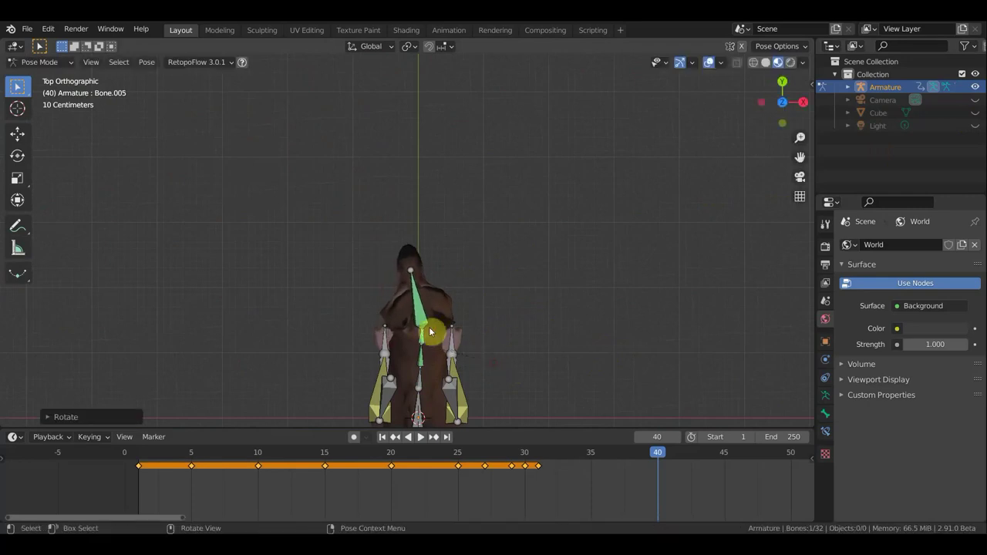
click(489, 318)
key(r)
click(502, 330)
Step: Tilt Bone.006 and raise Bone.003 until the wolf's head points skyward
mouse_move(486, 326)
middle_down()
mouse_move(359, 225)
mouse_move(526, 202)
middle_up()
key(r)
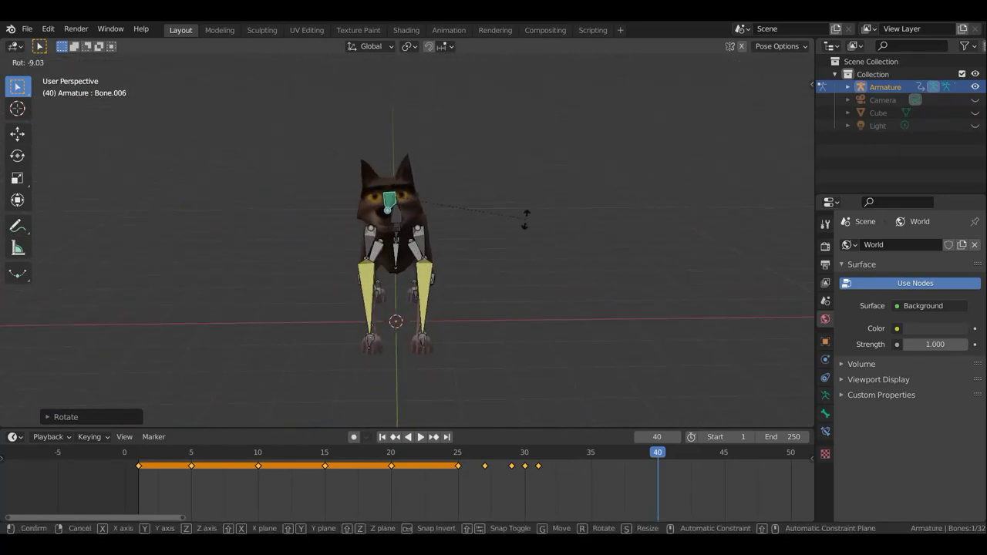
click(525, 219)
middle_drag(528, 255, 667, 234)
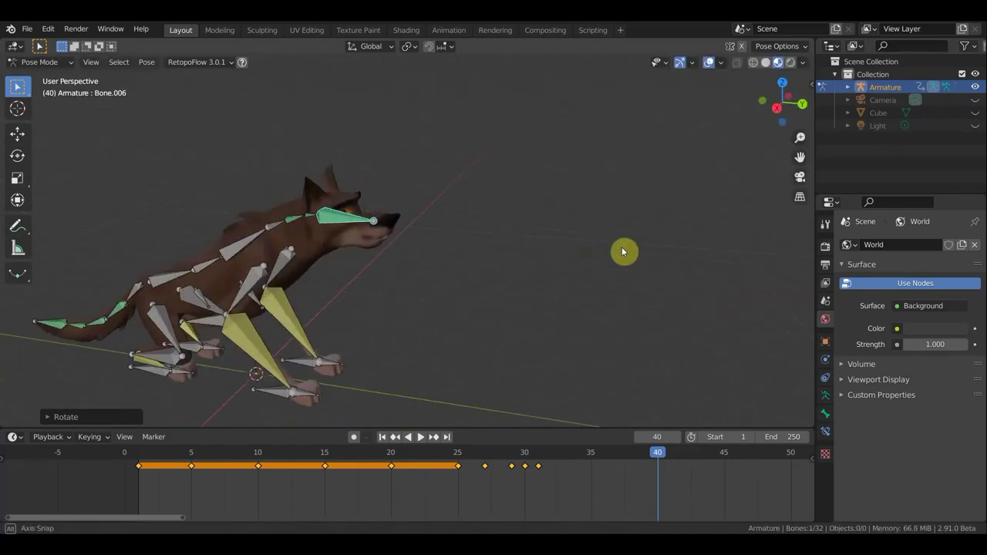
scroll(617, 239, down, 2)
scroll(542, 244, down, 2)
scroll(509, 250, down, 1)
middle_drag(497, 245, 494, 243)
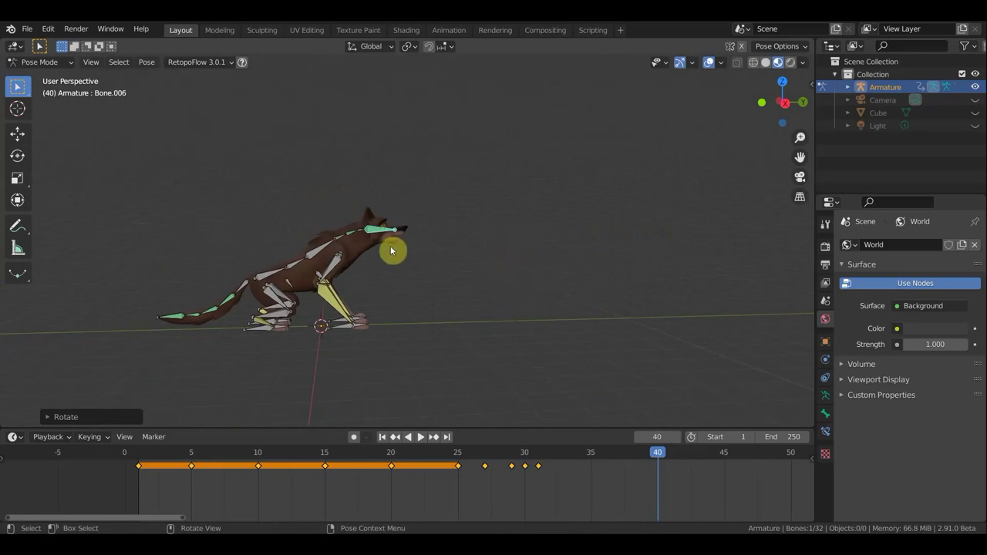
click(344, 238)
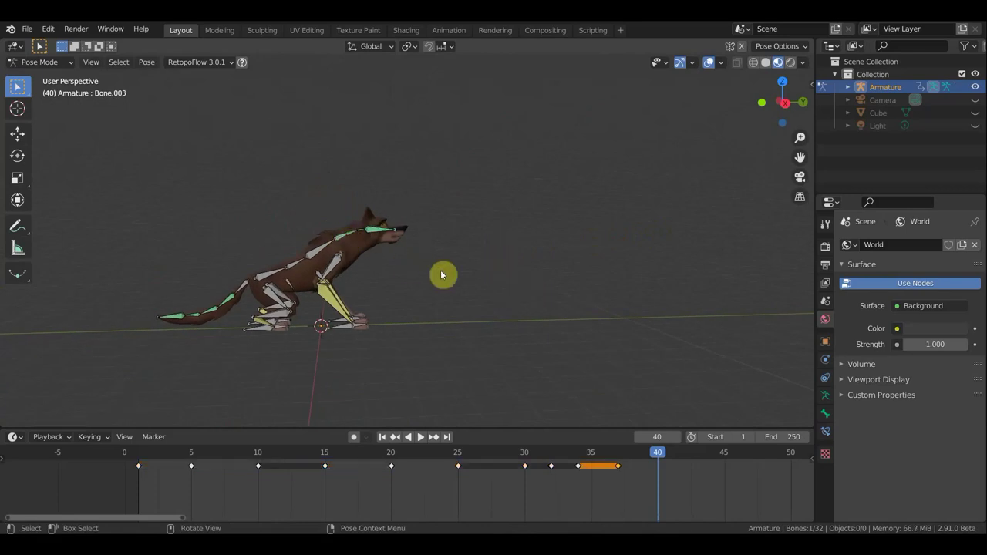
key(r)
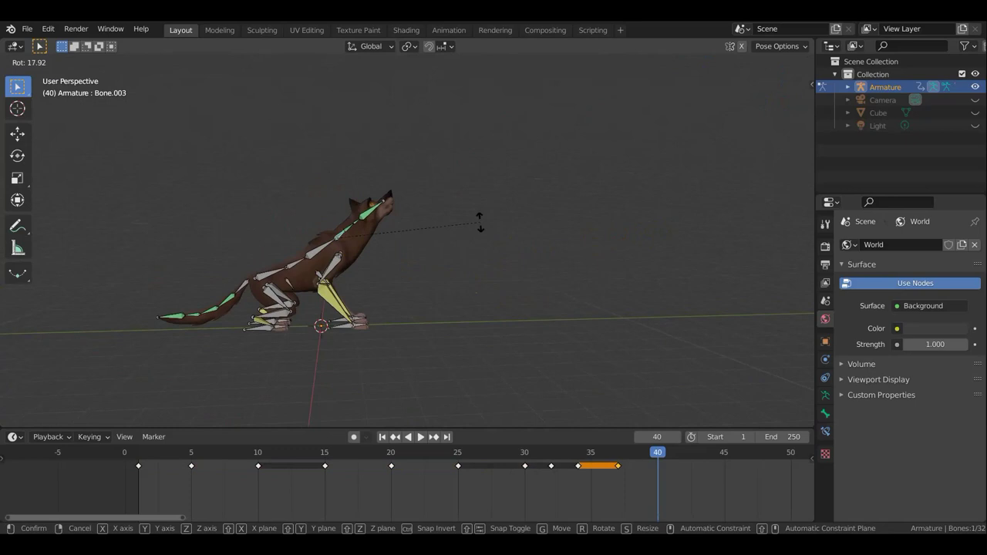
click(481, 223)
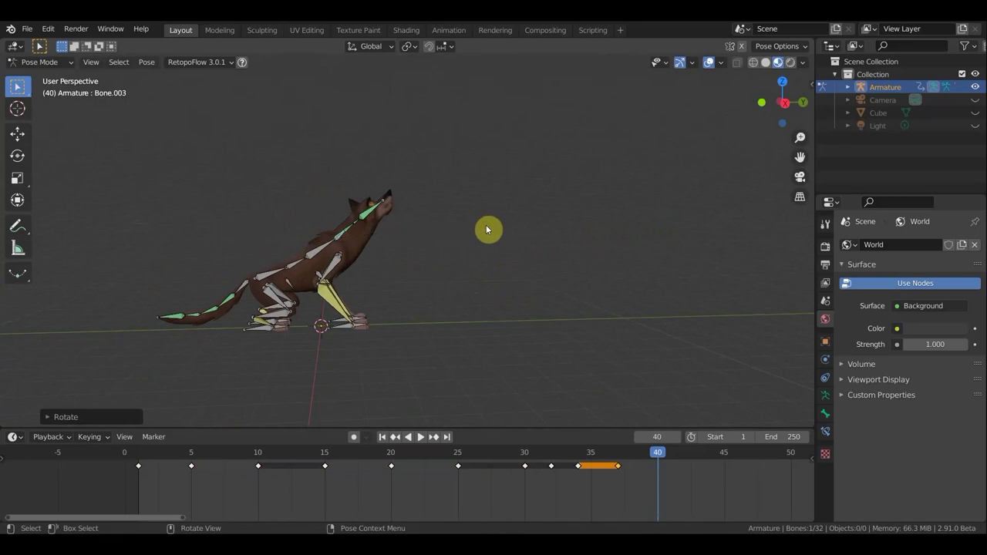
Step: Key location and rotation of all bones at frame 40
key(a)
key(i)
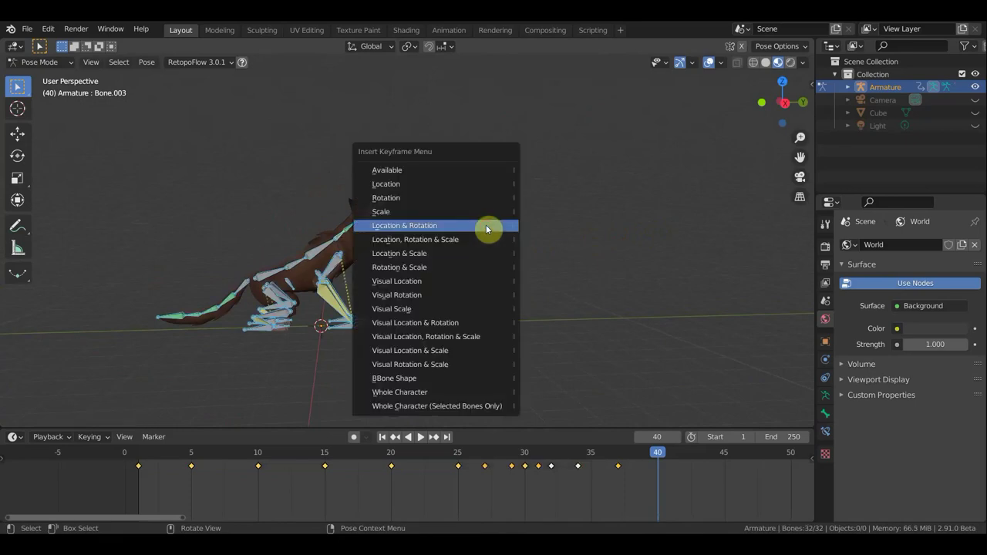
click(487, 225)
Step: Hide the bone overlay, set the end frame to 40, and preview the playback
click(709, 62)
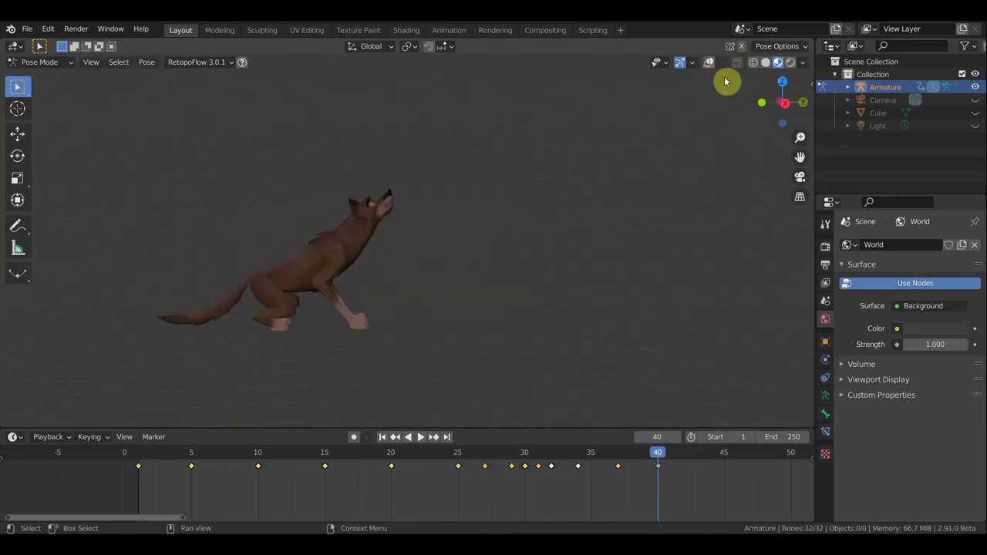
click(795, 436)
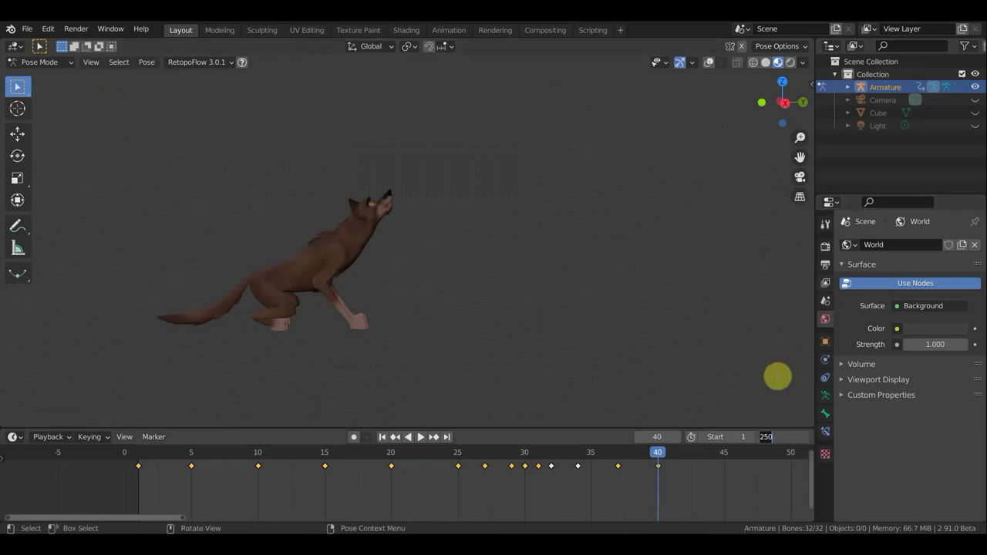
text(40)
key(Return)
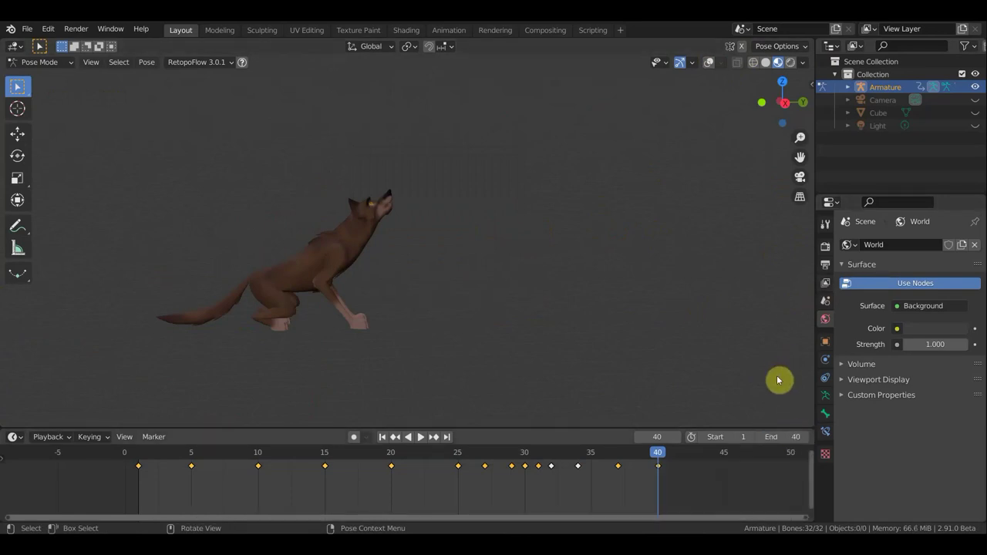
key(space)
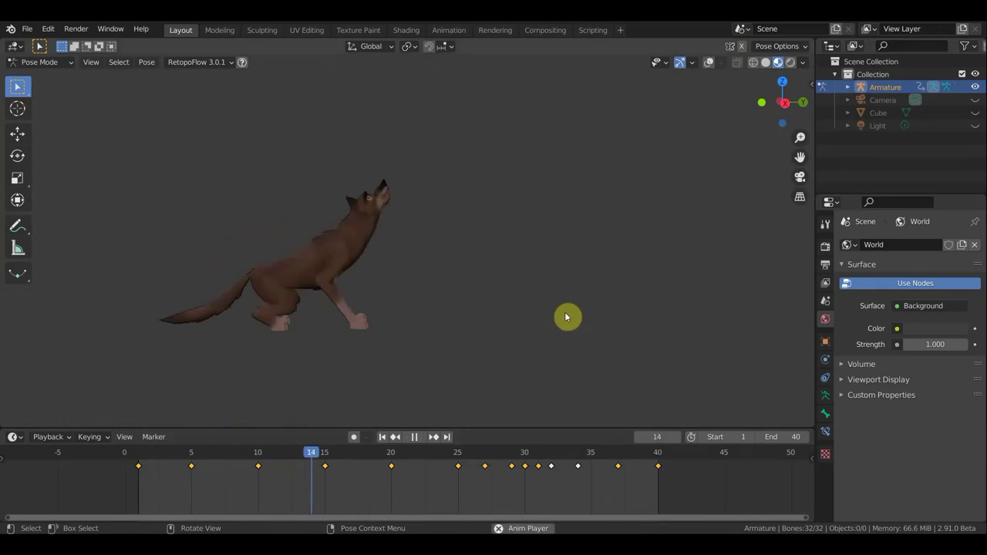
key(space)
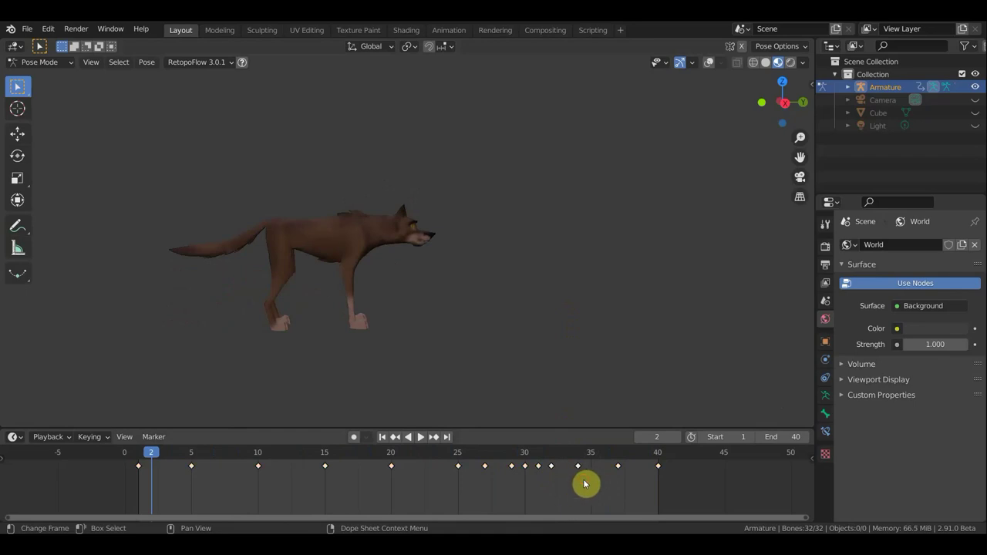
Step: Shift the keyframes at frames 34 and 37 one frame later, to 35 and 38
click(579, 467)
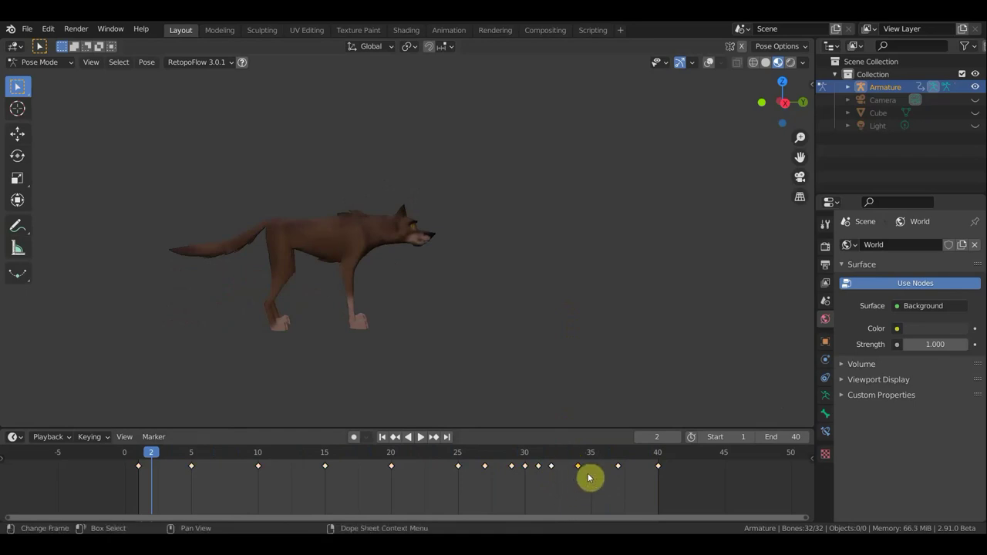
key(g)
click(602, 478)
click(618, 459)
key(space)
key(Escape)
click(618, 466)
key(g)
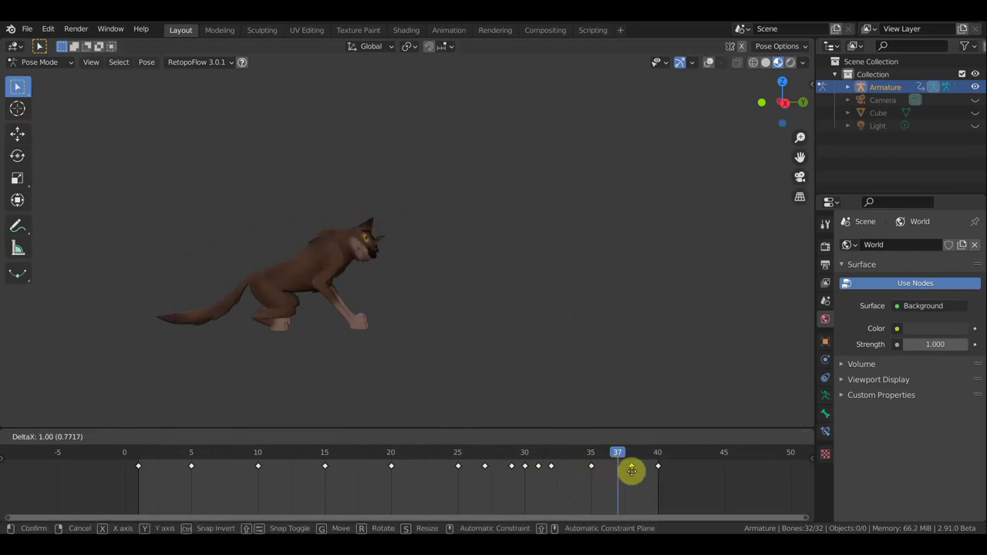
click(632, 471)
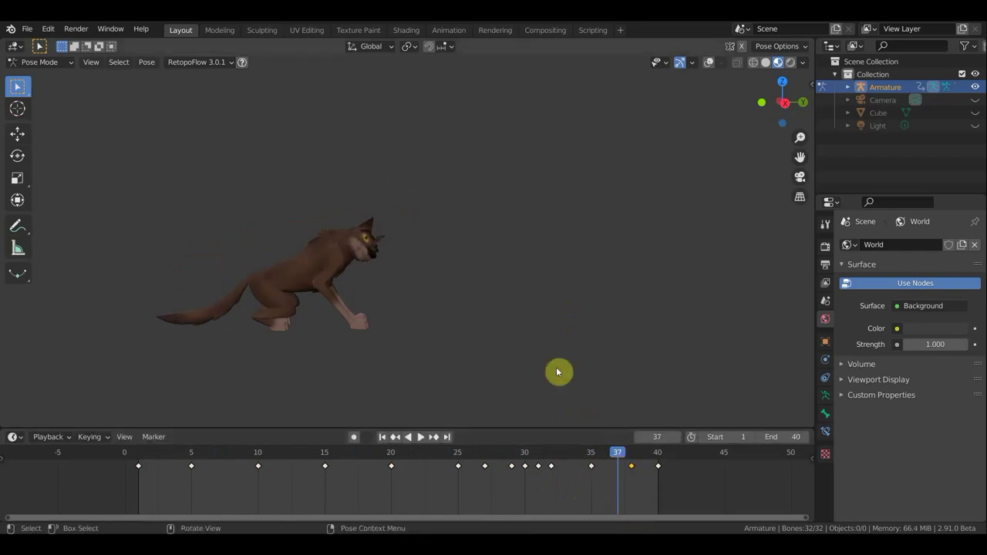
Step: Show the bones, level head bone Bone.006, and key all bones at frame 37
middle_drag(481, 348, 409, 334)
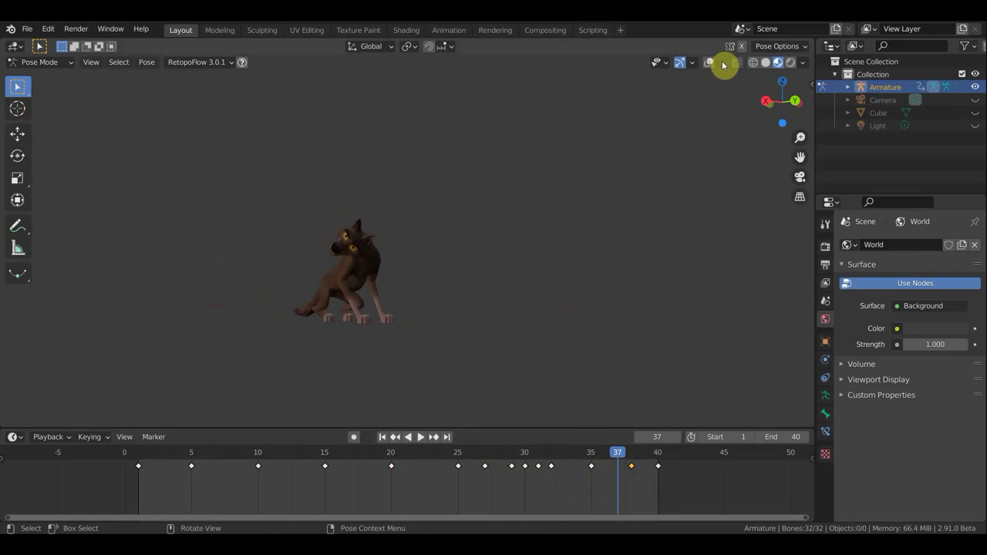
click(709, 62)
click(359, 245)
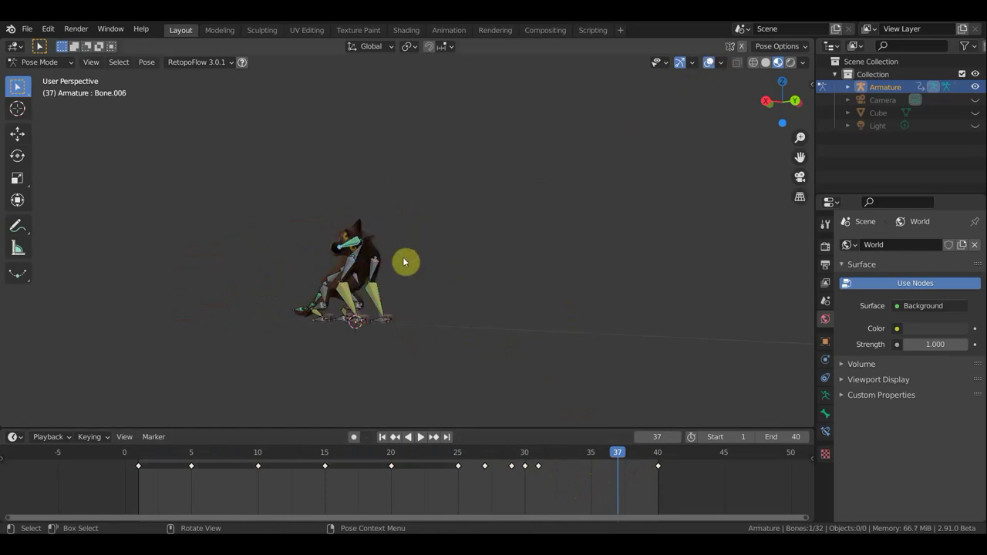
middle_drag(406, 262, 453, 286)
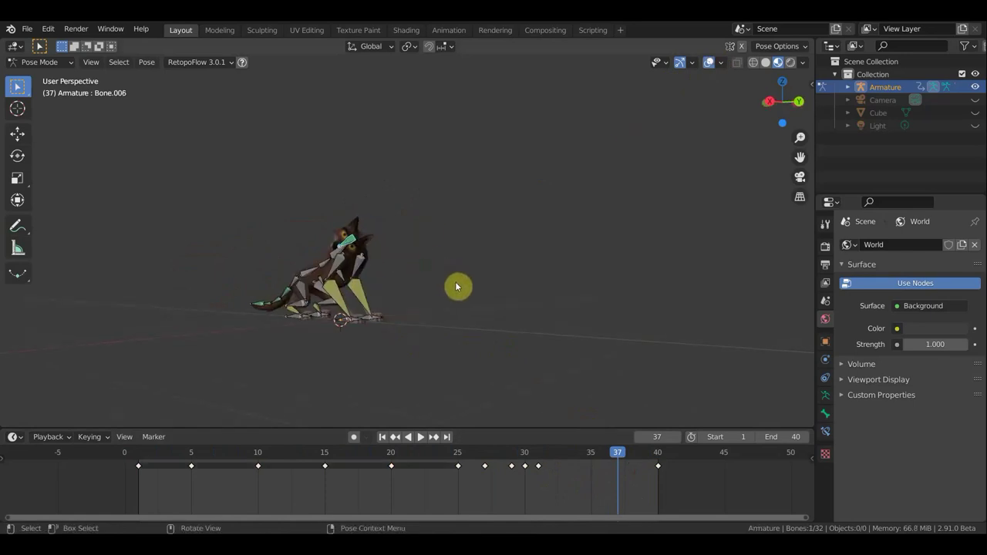
key(r)
click(434, 182)
mouse_move(440, 192)
middle_down()
mouse_move(507, 273)
mouse_move(545, 273)
middle_up()
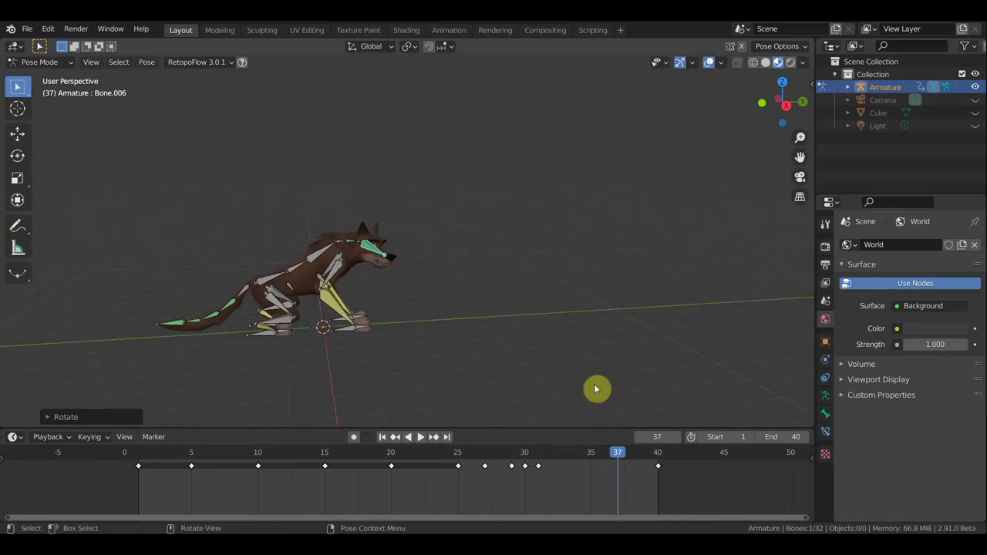
key(a)
key(k)
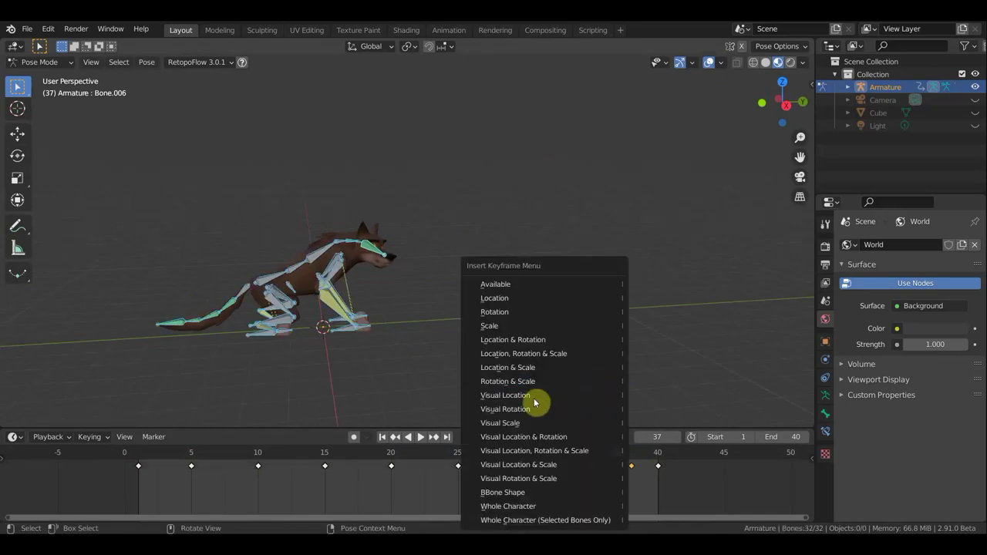
click(550, 342)
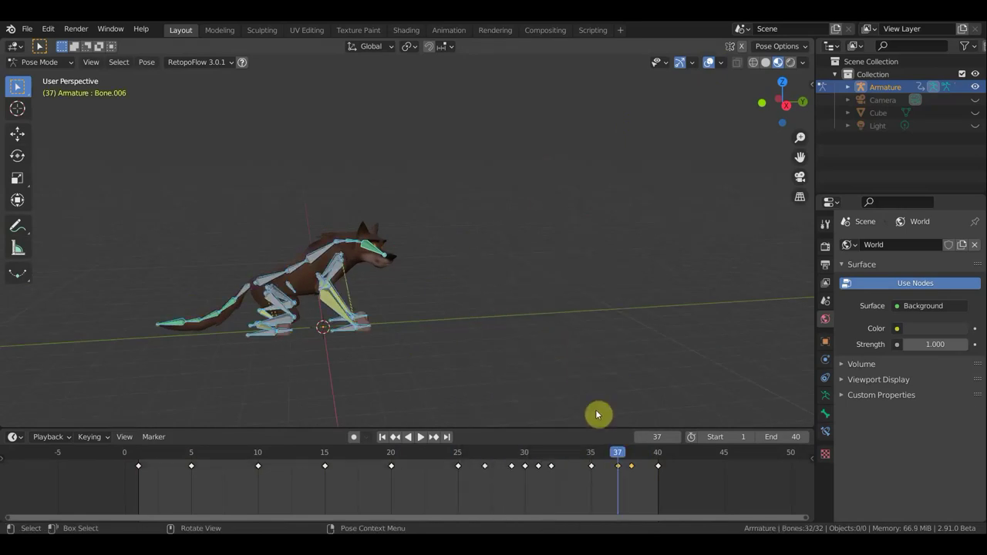
drag(640, 478, 629, 464)
click(633, 463)
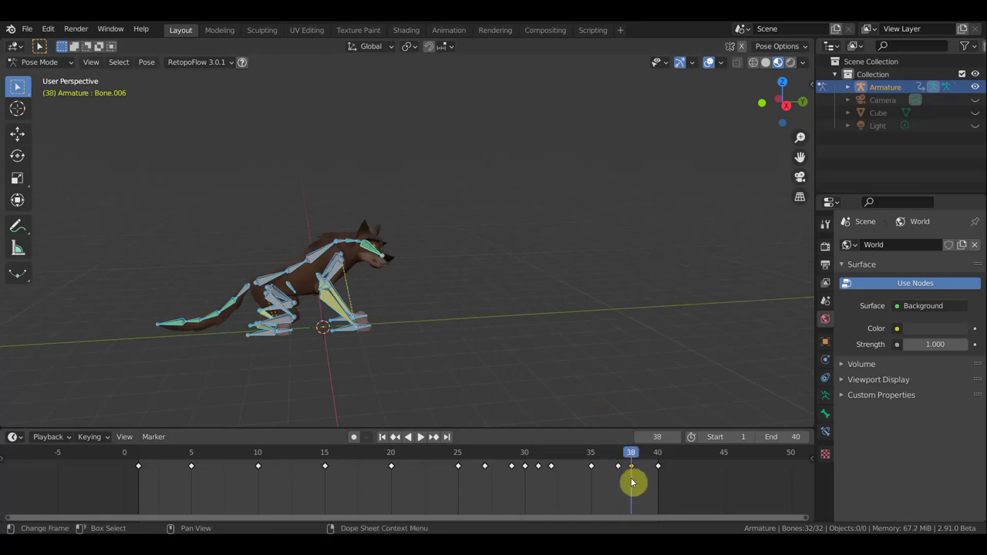
Step: Delete the keyframe at frame 38 and scrub back through the frames to review the pose
key(x)
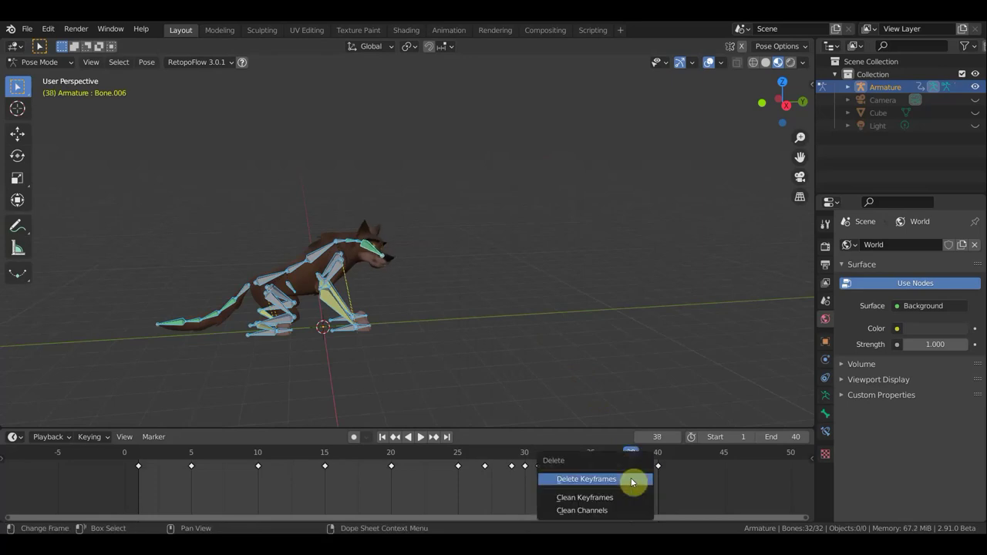
click(632, 479)
mouse_move(640, 456)
mouse_down()
mouse_move(457, 466)
mouse_move(527, 478)
mouse_up()
mouse_move(560, 483)
mouse_down()
mouse_move(509, 481)
mouse_move(550, 487)
mouse_move(512, 478)
mouse_move(525, 465)
mouse_up()
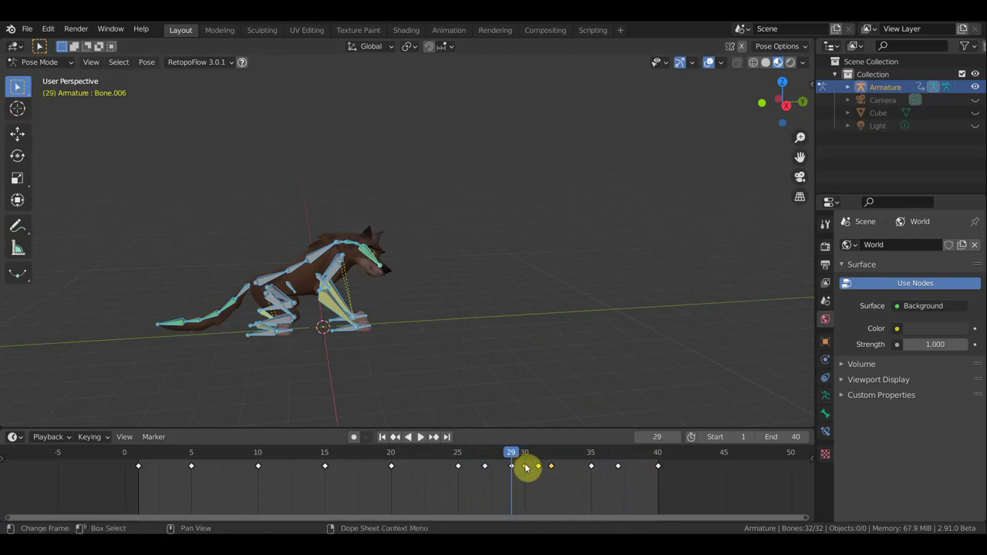
Step: Respace the keyframes around frames 30–34, moving one to frame 34, and play back to check timing
key(g)
click(553, 471)
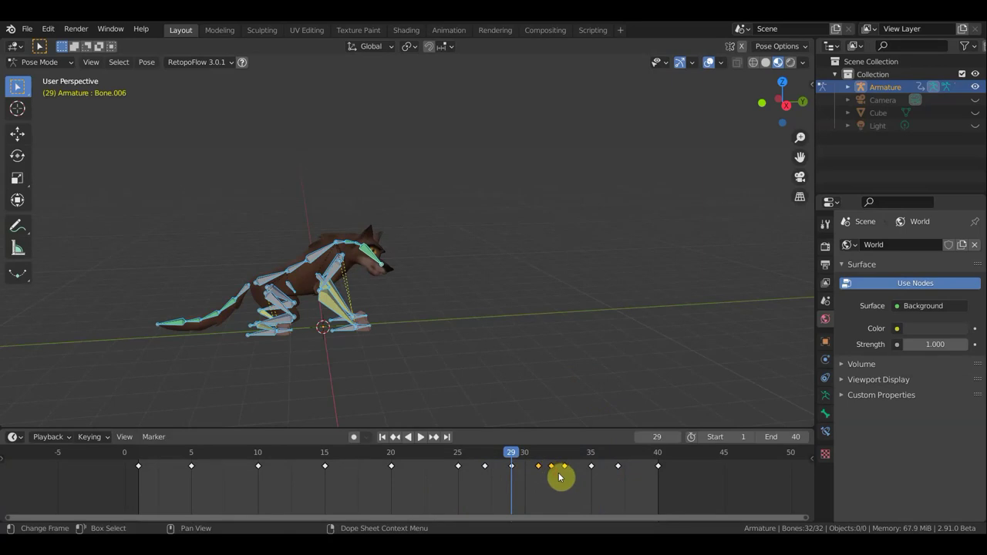
drag(565, 466, 579, 467)
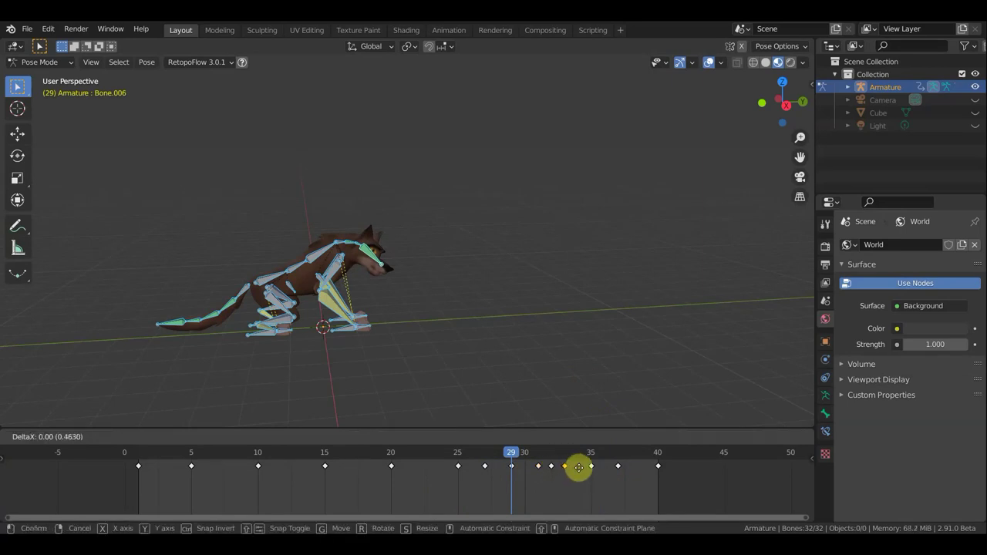
click(580, 467)
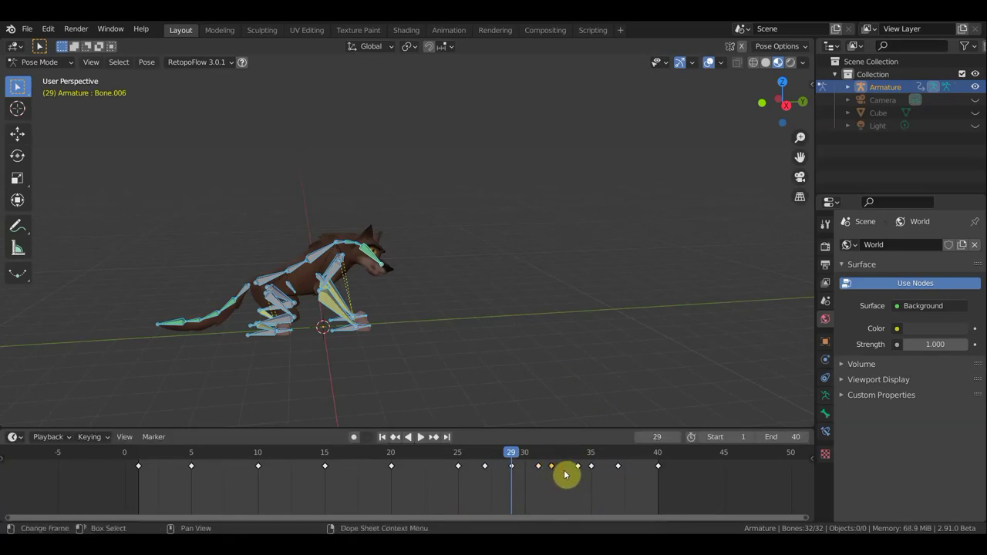
drag(564, 476, 567, 468)
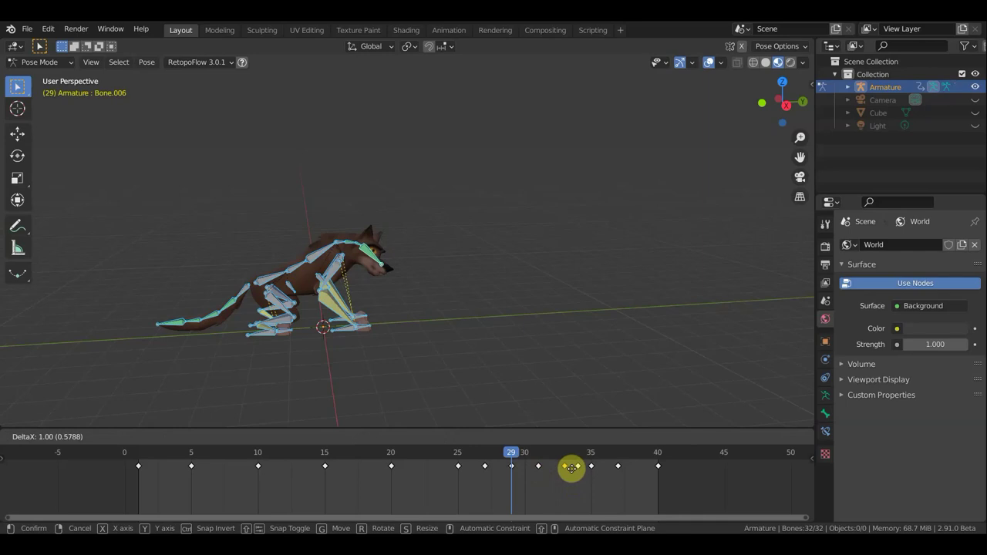
mouse_move(567, 467)
mouse_down()
mouse_move(519, 473)
mouse_move(492, 467)
mouse_move(492, 455)
mouse_up()
key(space)
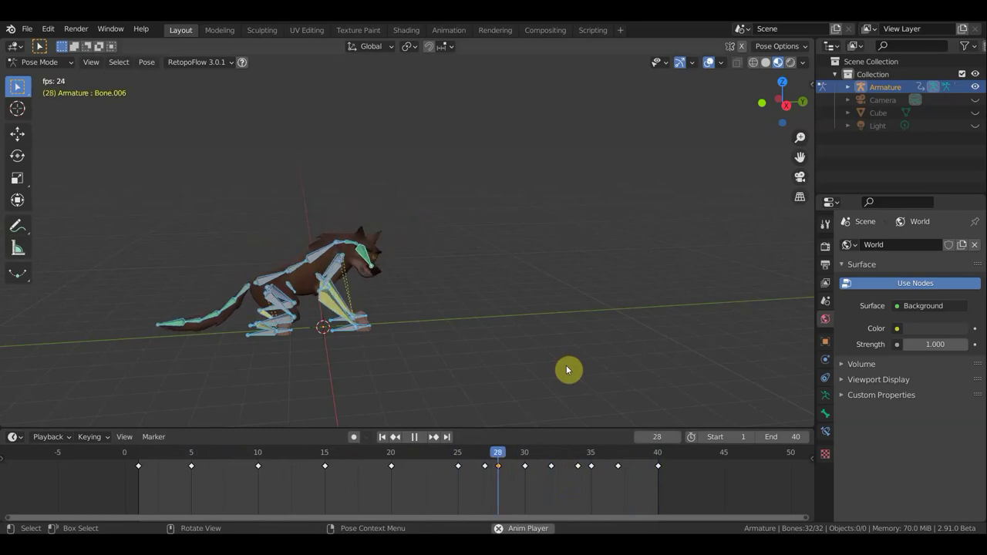
Step: Stop playback, hide the bones to show the plain wolf, and widen the timeline to frames 10–80
key(space)
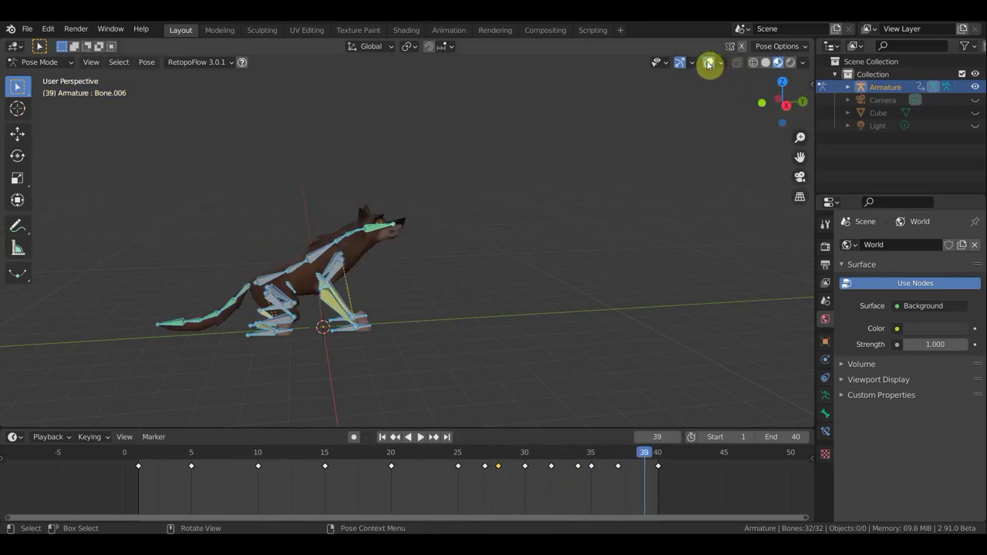
click(709, 61)
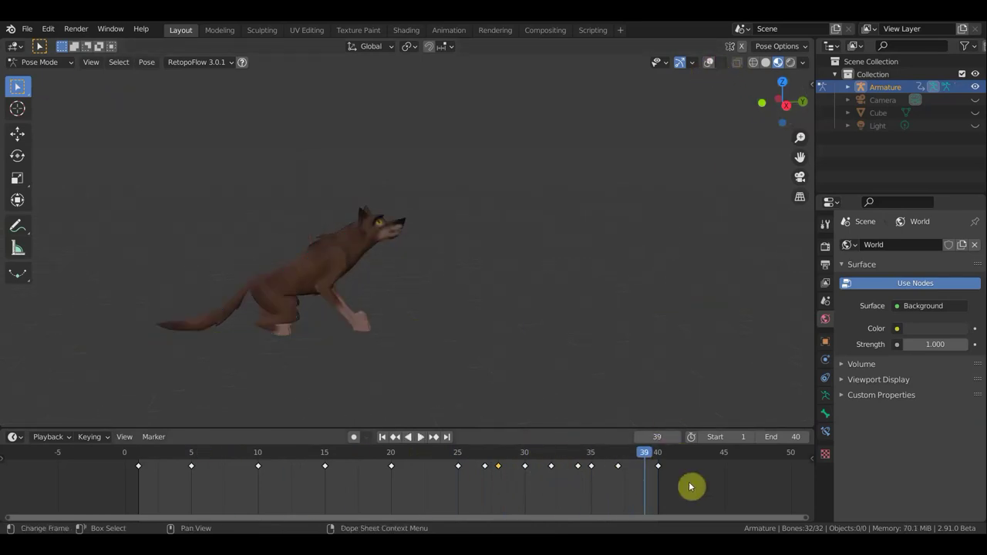
scroll(703, 475, down, 2)
middle_drag(703, 476, 438, 506)
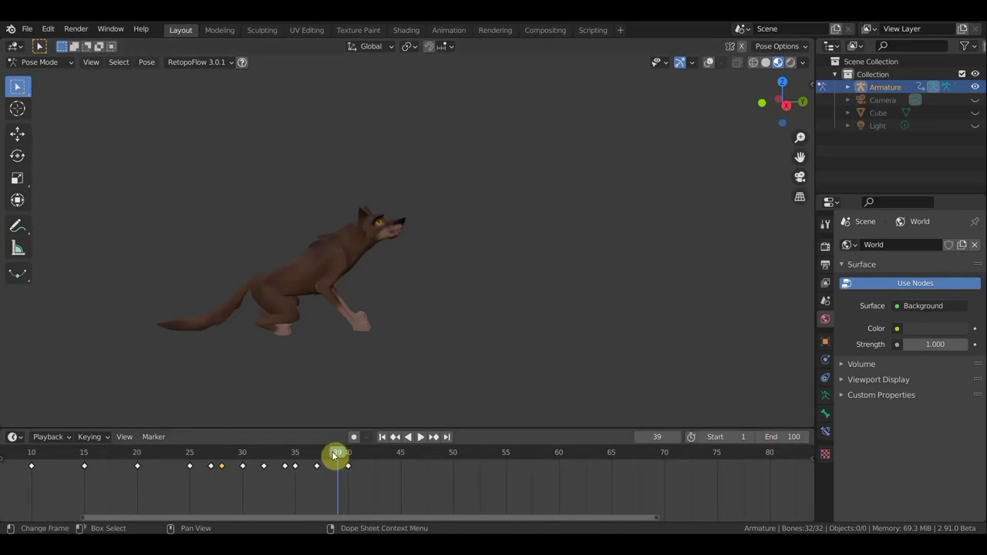
Step: In right side orthographic view with bones shown, go to frame 45 and select the front-leg bone
click(975, 112)
key(KP_3)
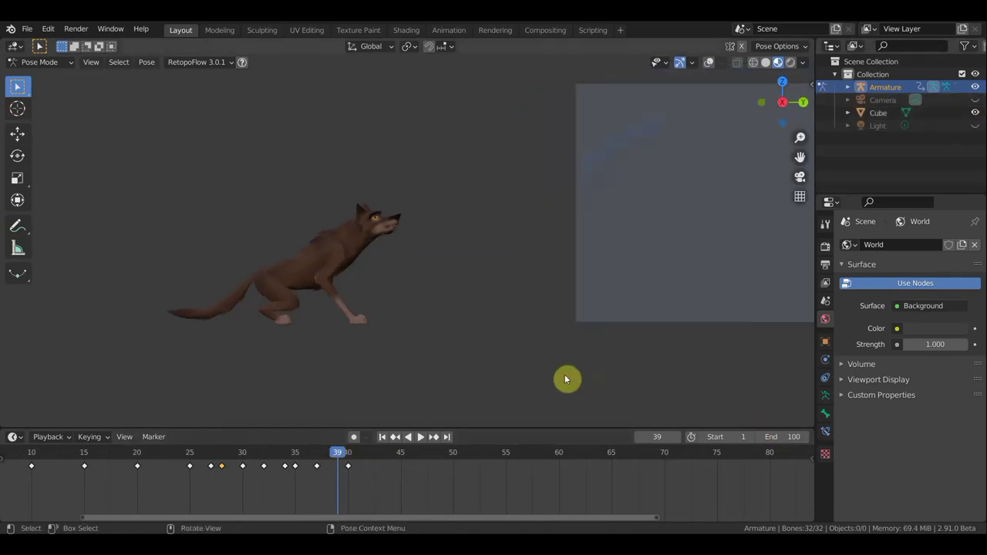
click(707, 63)
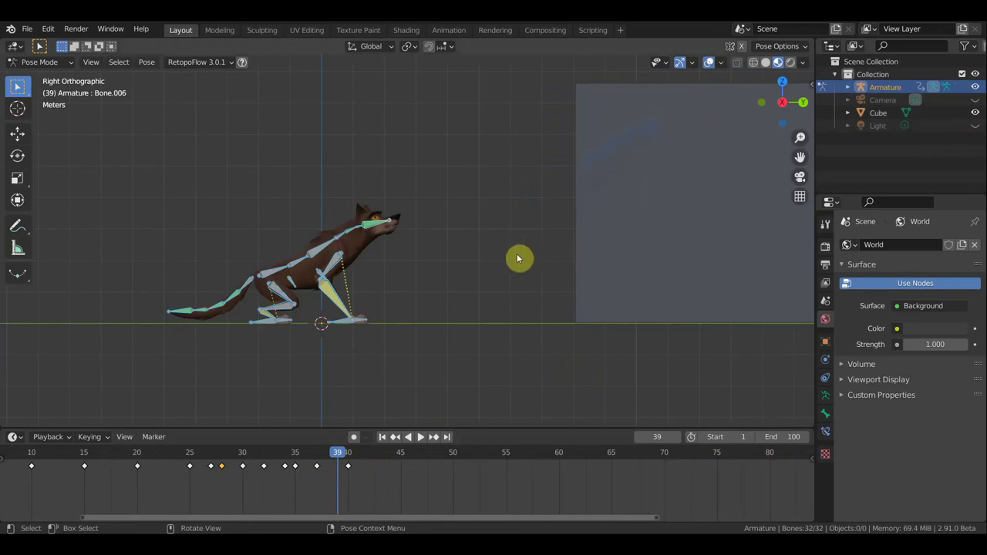
click(401, 460)
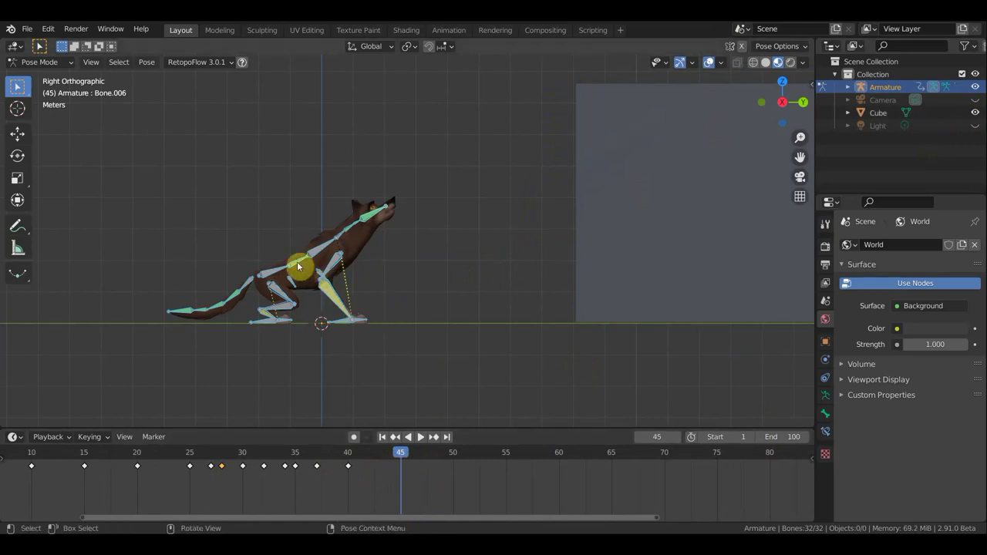
click(333, 287)
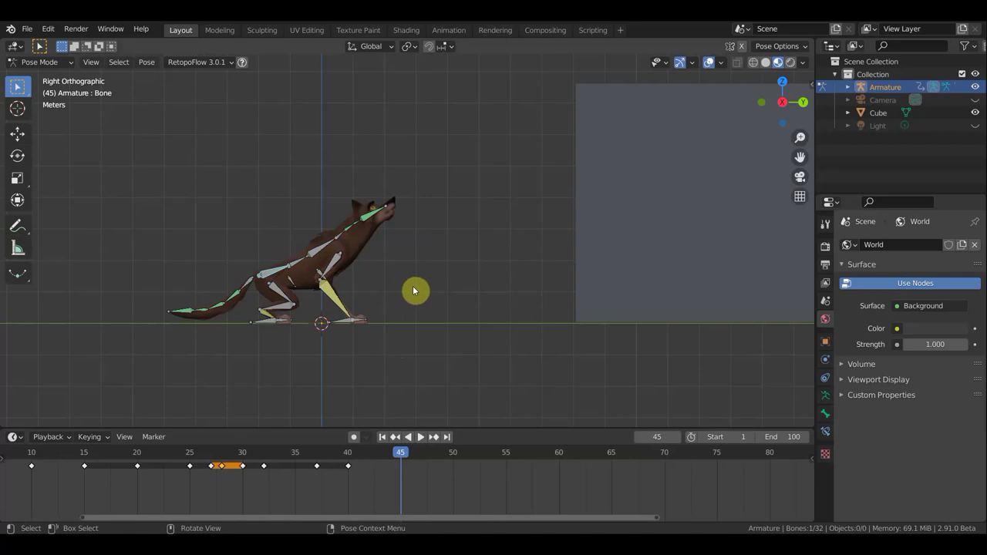
Step: Move the front-leg bone and rotate it to tilt the wolf forward
key(g)
click(409, 275)
key(r)
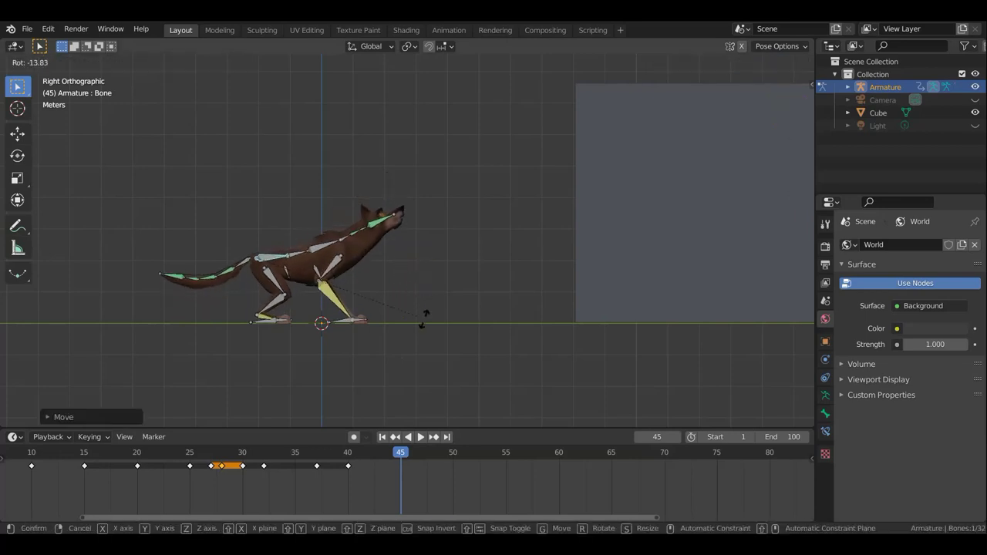
click(425, 357)
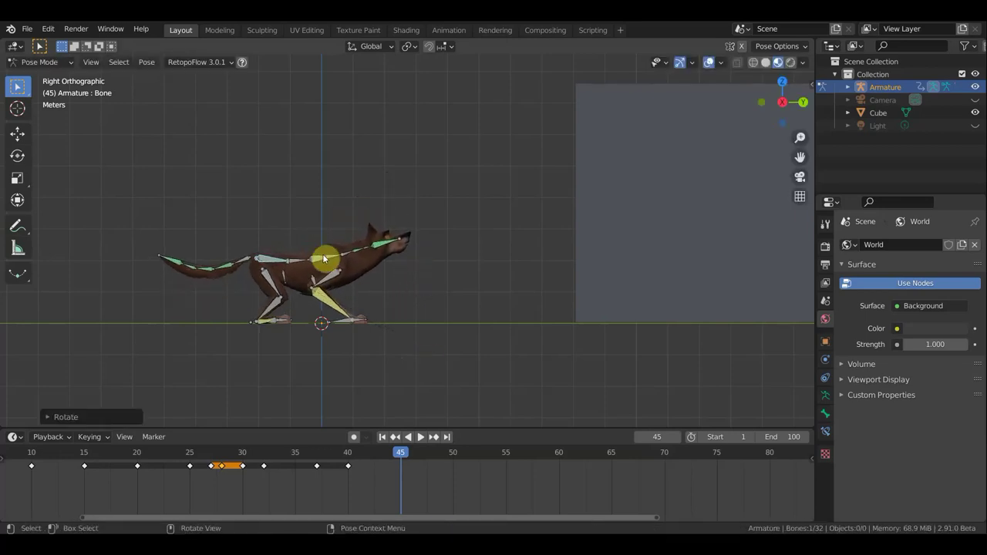
Step: Rotate Bone.002, Bone.003 and Bone.004 to tilt the spine down and lower the head
click(372, 278)
key(r)
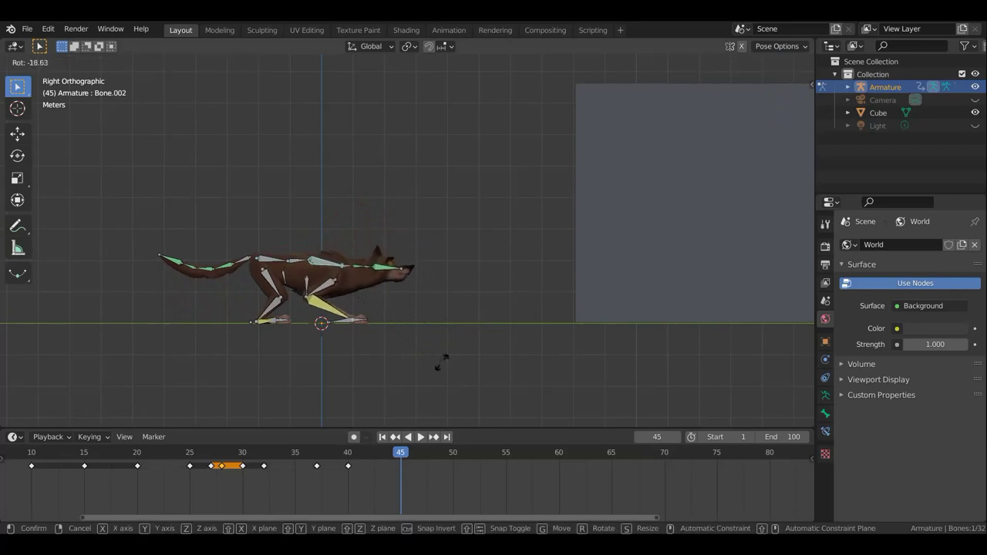
click(401, 357)
click(346, 273)
click(414, 324)
key(r)
click(403, 349)
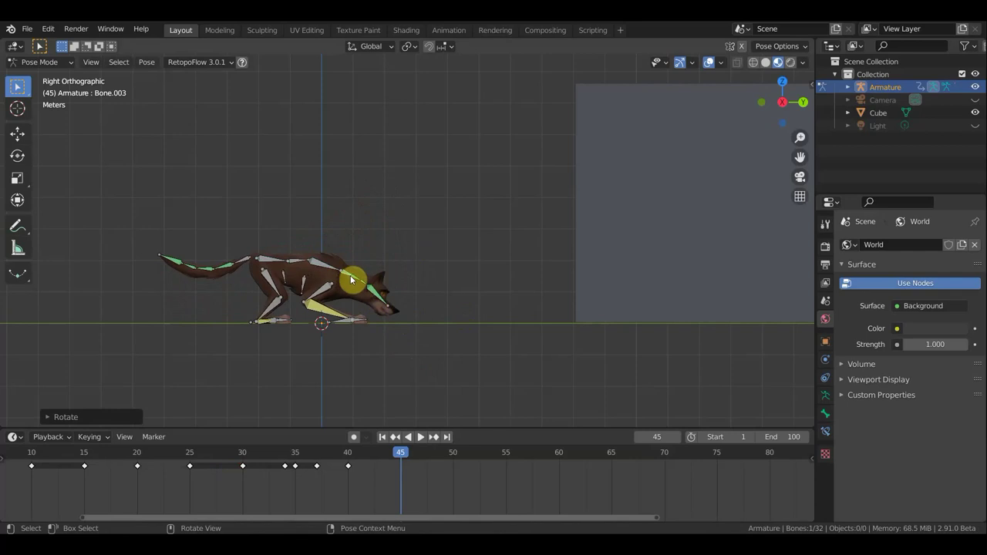
click(375, 286)
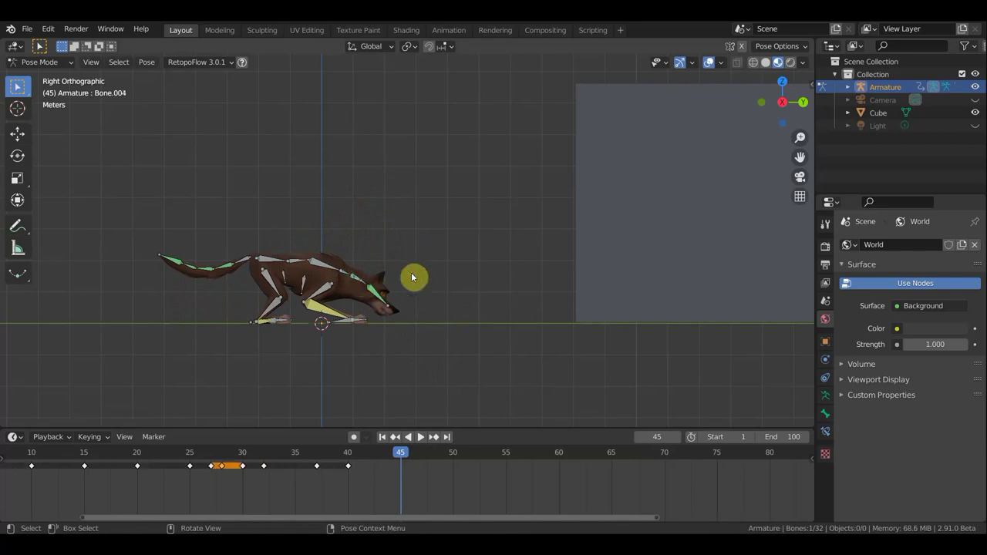
key(r)
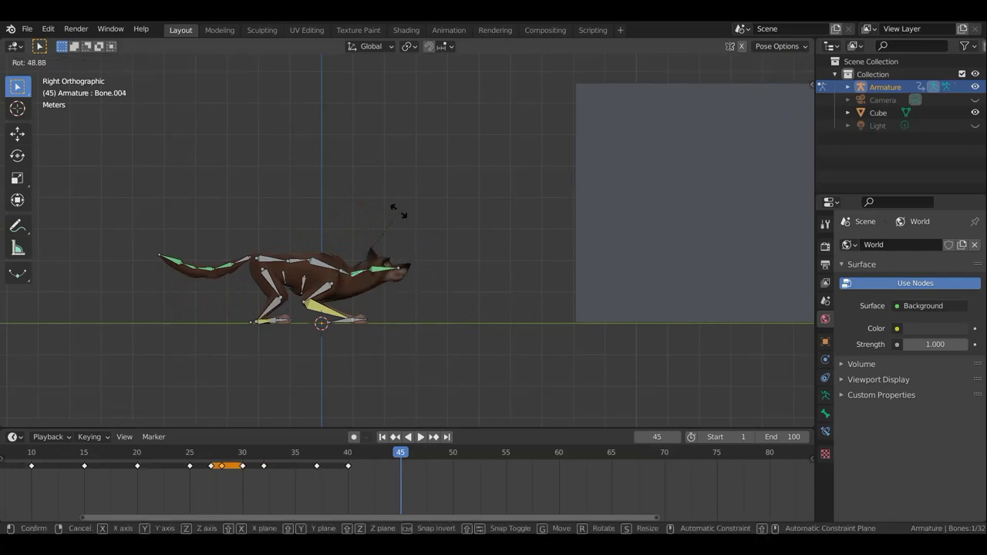
click(424, 244)
Step: Rotate back bone Bone.001 to reshape the back, then adjust the head bone's angle
click(333, 267)
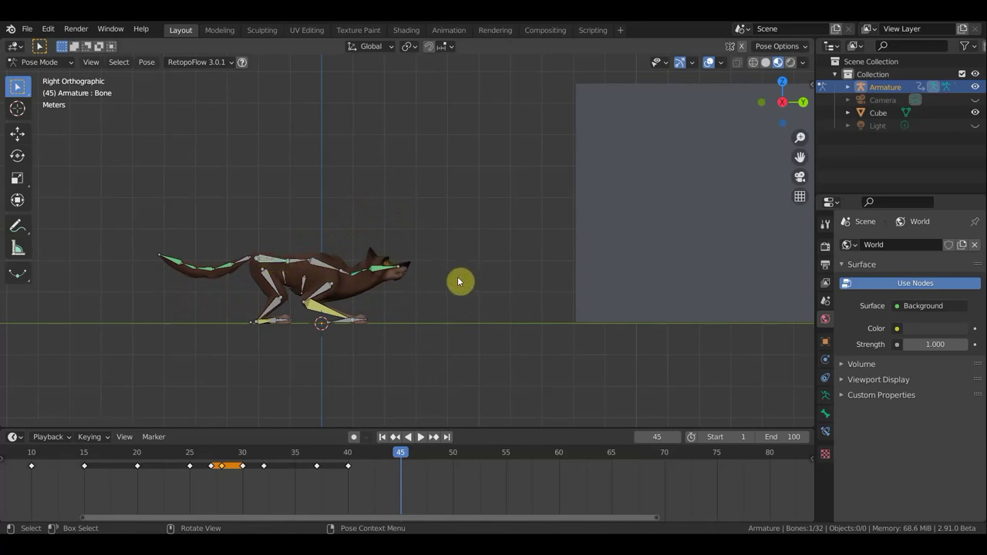
click(312, 266)
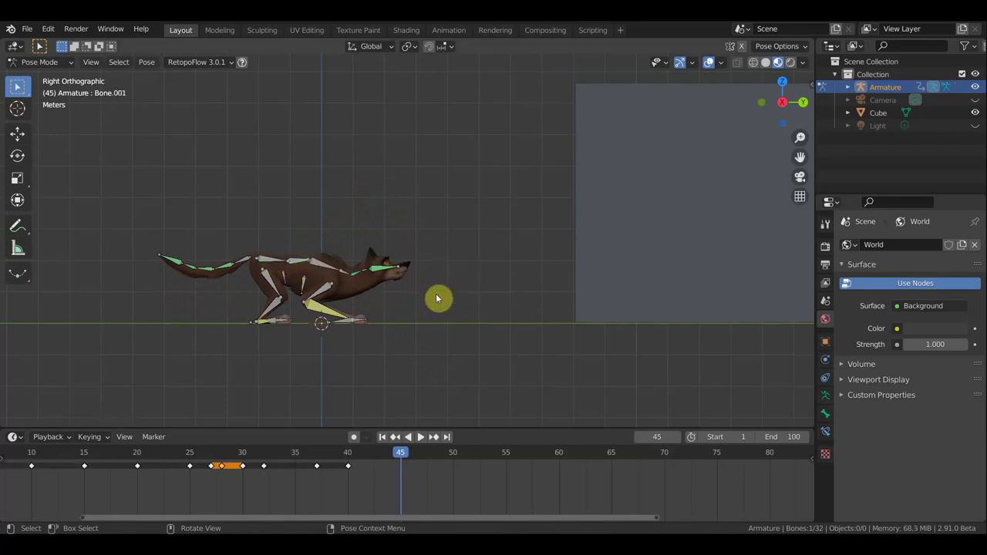
key(r)
click(442, 337)
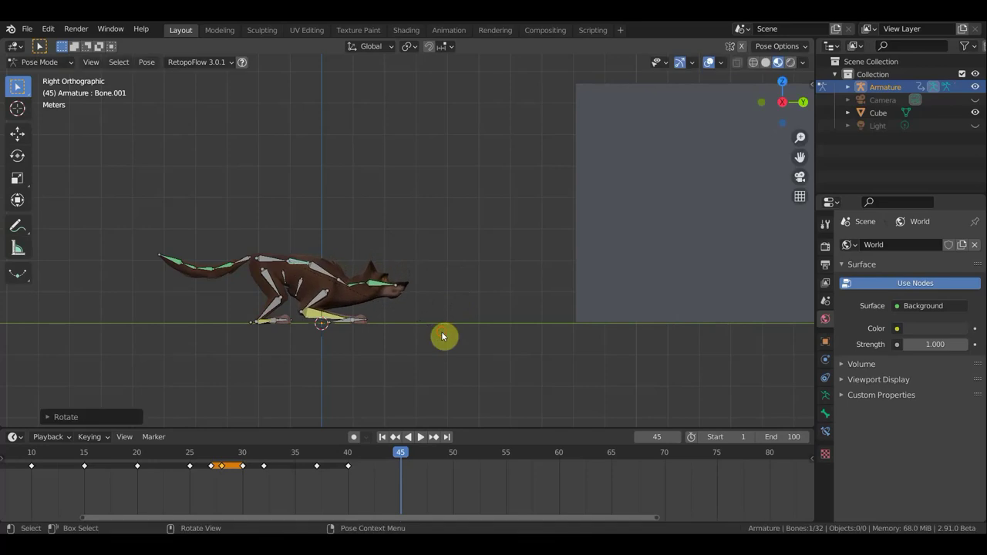
click(463, 289)
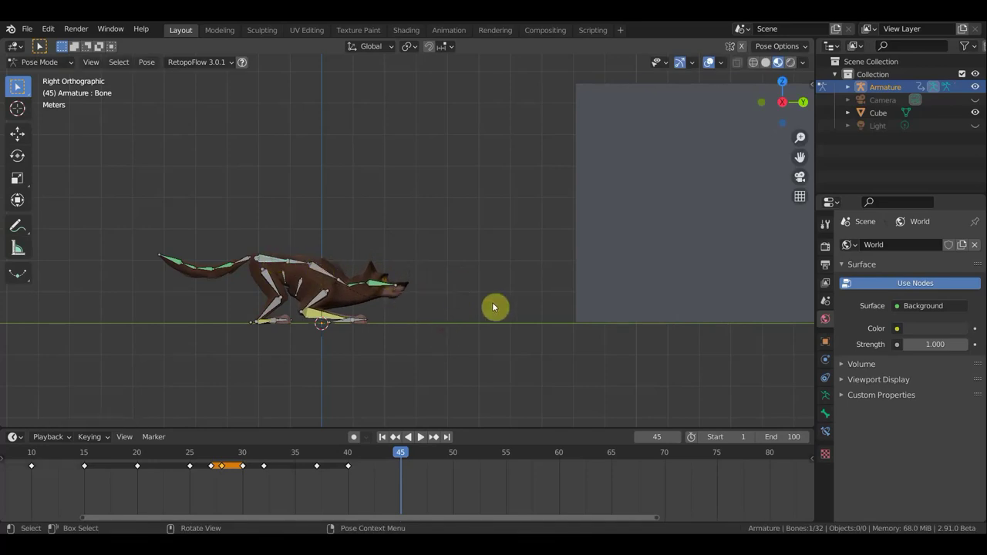
key(r)
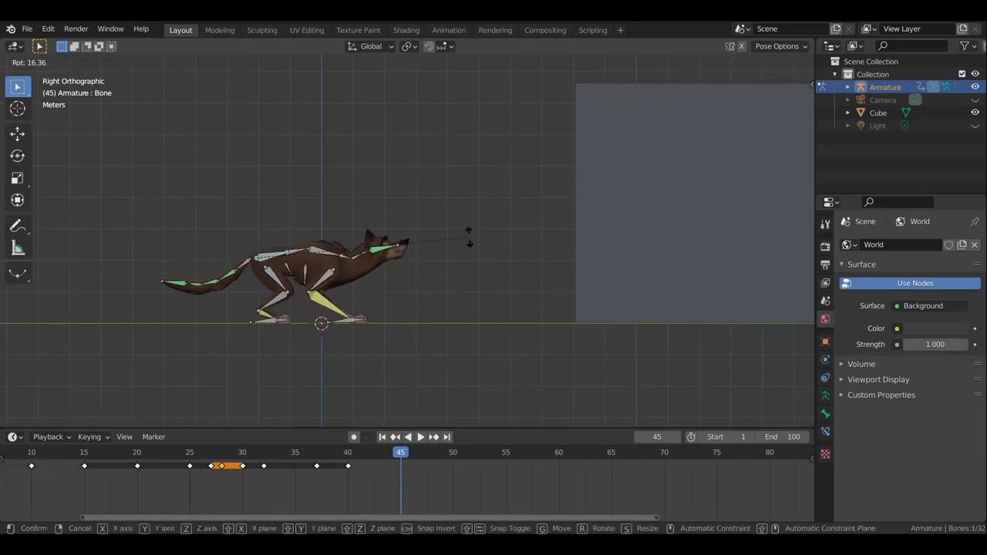
click(470, 240)
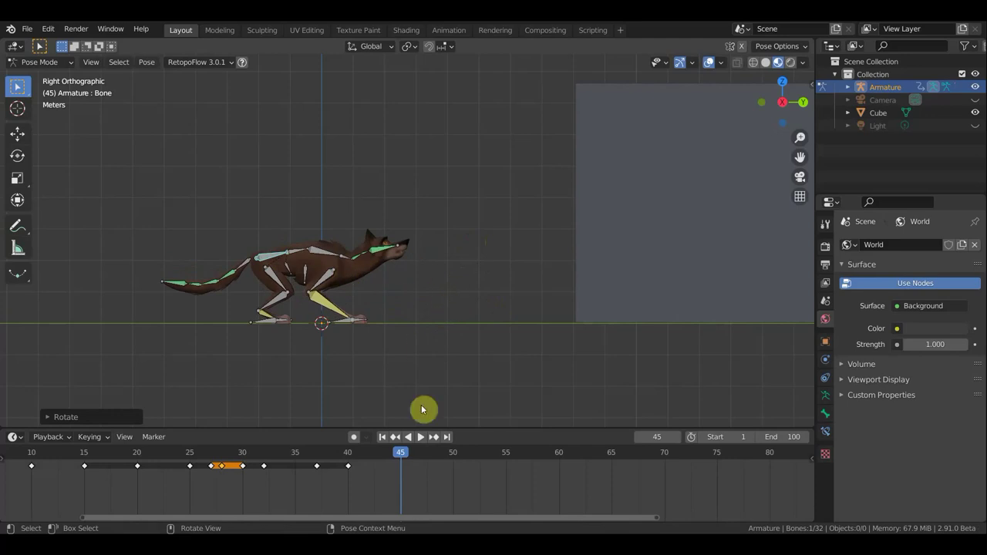
Step: Rotate tail bone Bone.007 downward and move the root bone to lower the body
click(248, 265)
key(r)
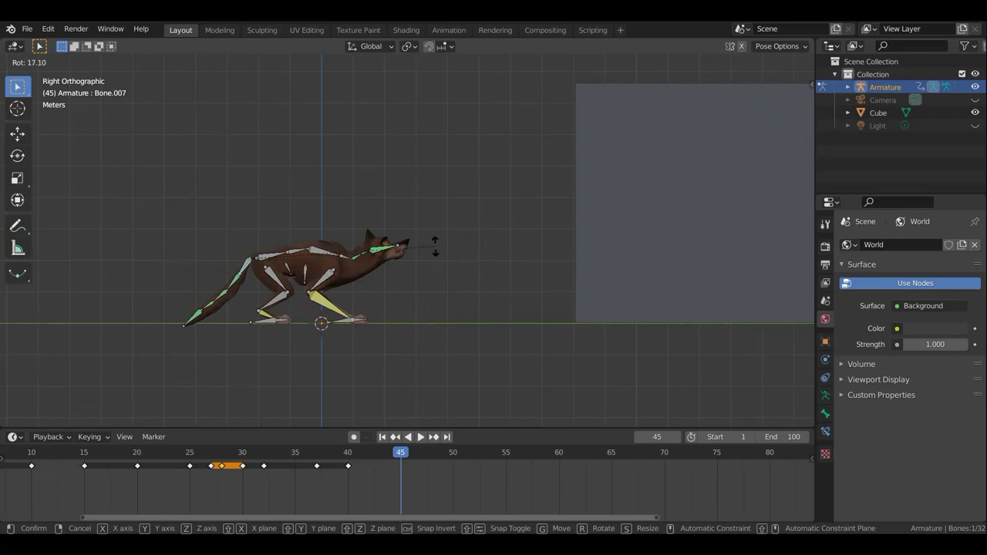
click(400, 274)
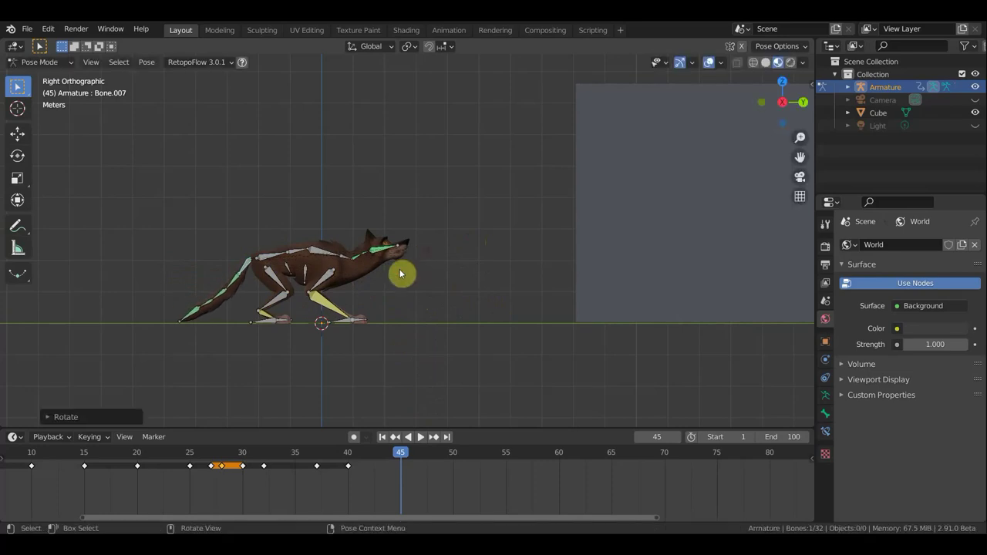
click(271, 255)
key(g)
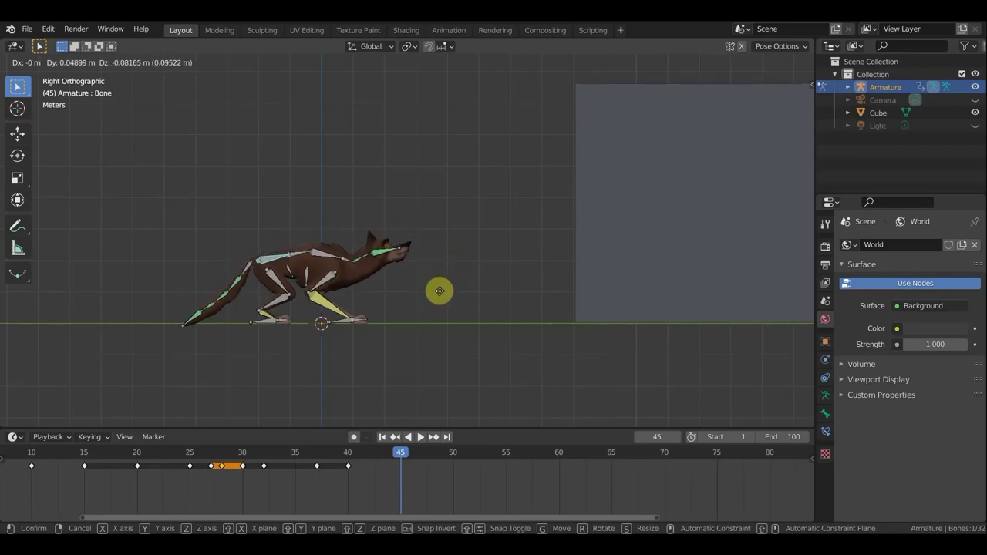
click(437, 299)
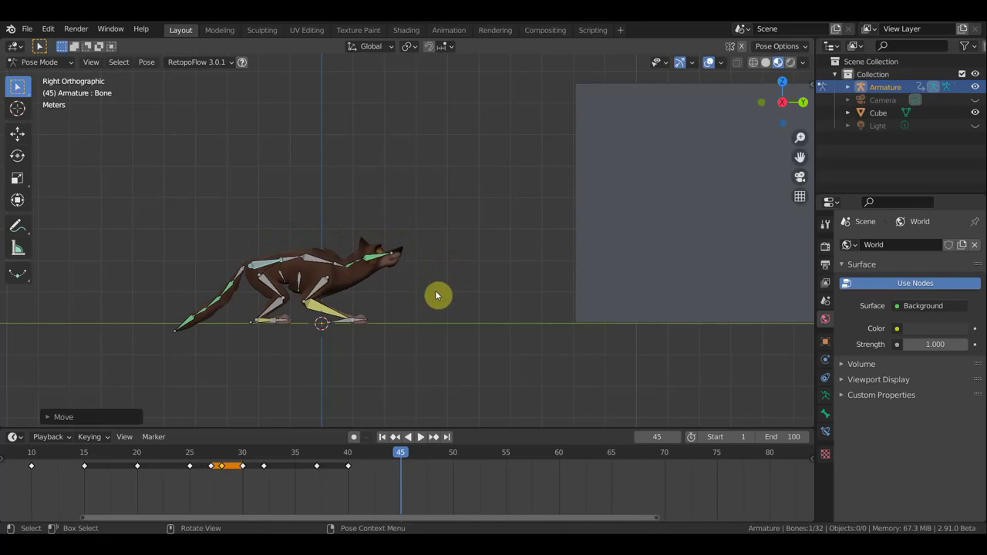
Step: Key location and rotation of all bones for the crouch at frame 45, then play and scrub frames 40–42
key(a)
key(i)
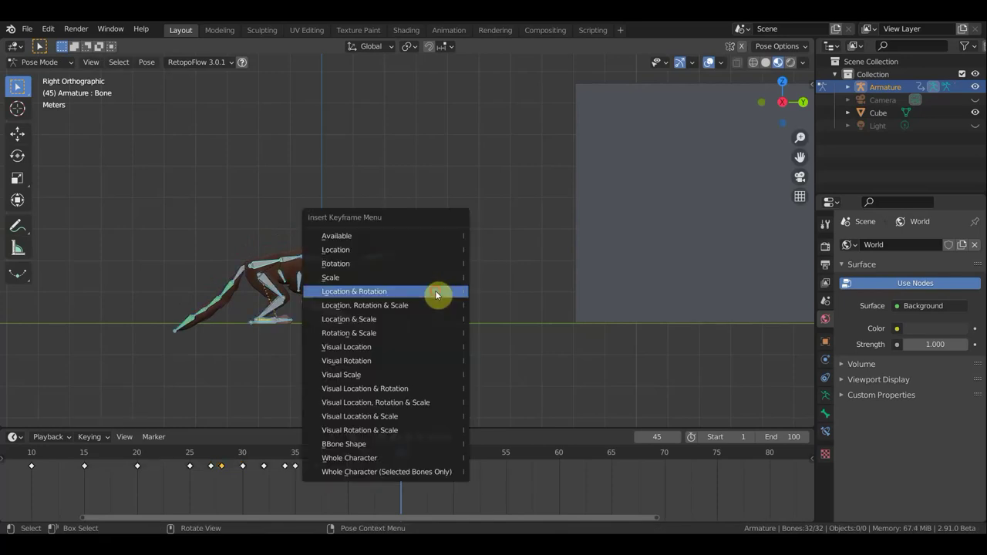
click(435, 296)
click(407, 437)
mouse_move(332, 469)
mouse_down()
mouse_move(293, 471)
mouse_move(452, 508)
mouse_move(453, 466)
mouse_up()
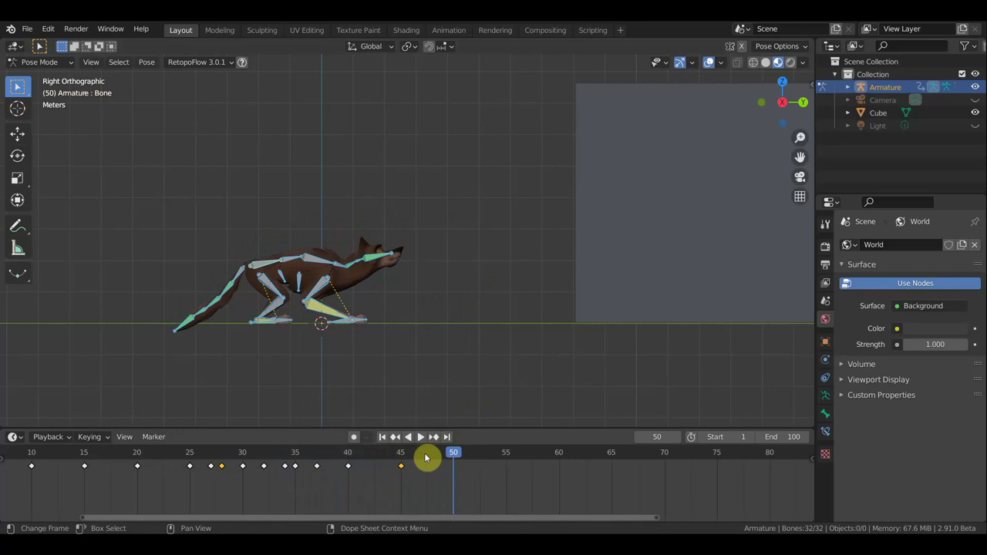
Step: Select the front-leg bones, lift and rotate them so the wolf rears up, and reposition the body
click(270, 266)
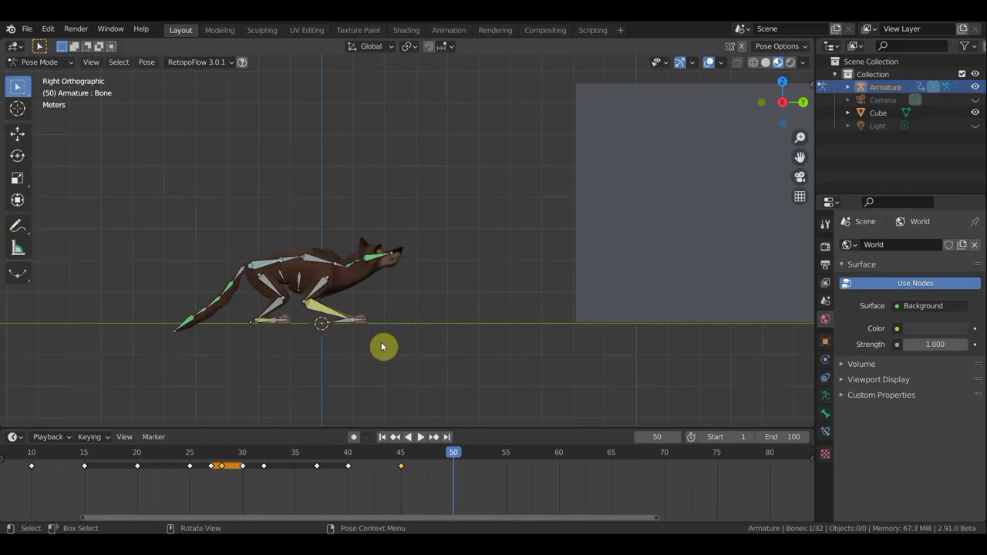
drag(379, 350, 329, 318)
scroll(270, 270, up, 2)
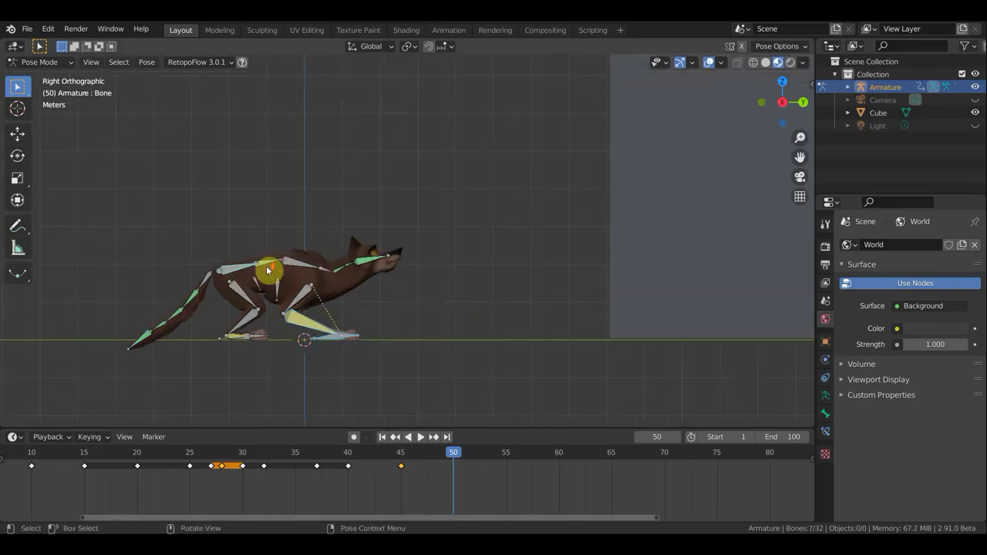
scroll(267, 271, up, 2)
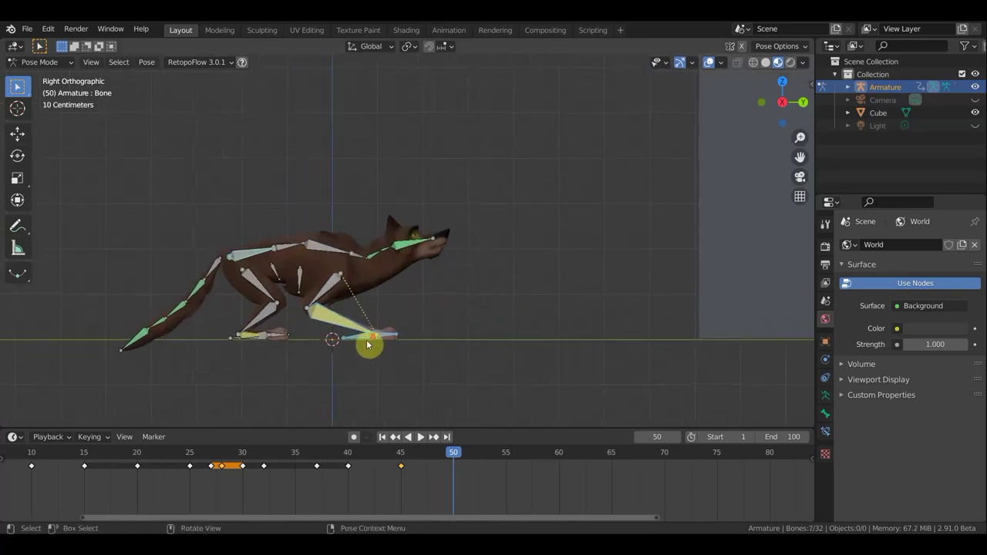
scroll(368, 344, down, 2)
key(g)
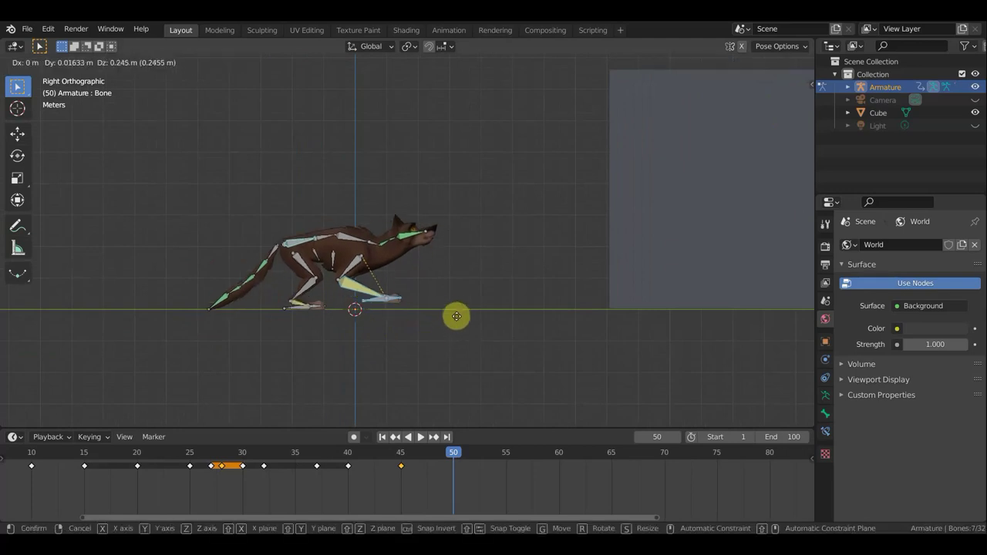
click(490, 298)
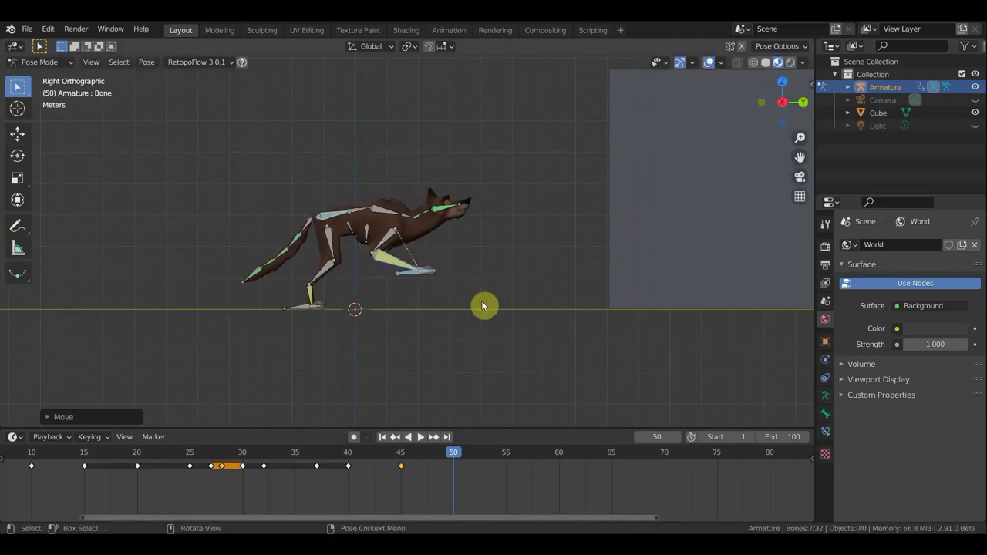
key(r)
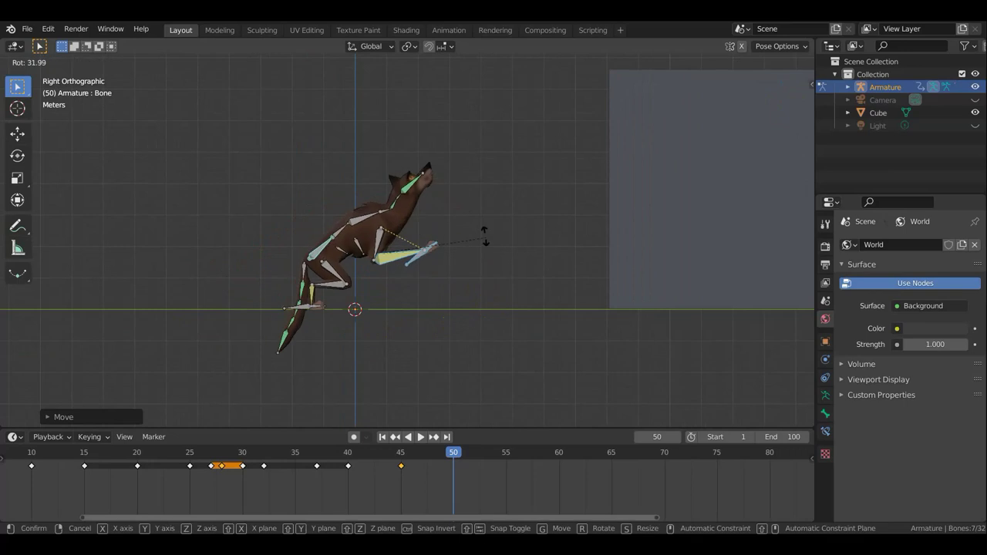
click(483, 240)
key(g)
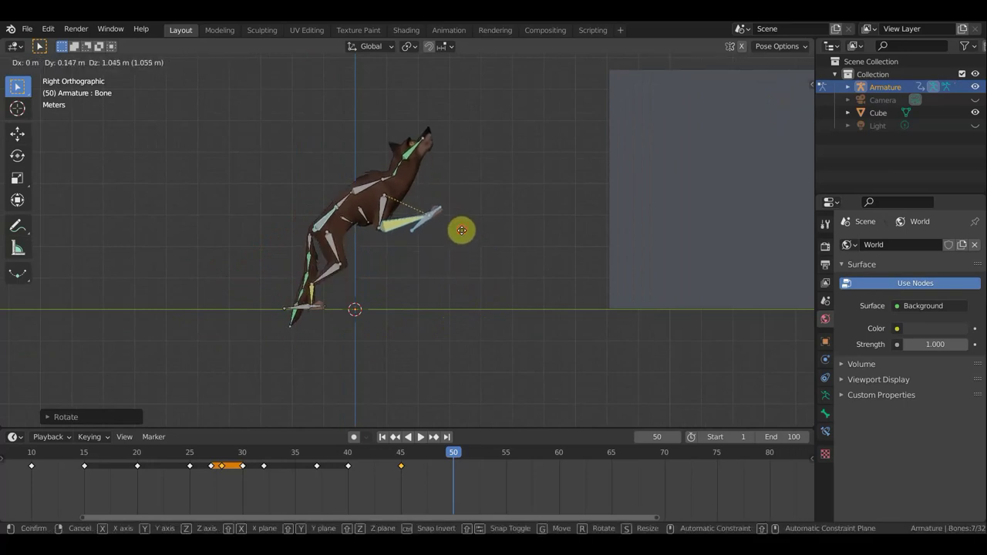
click(459, 232)
Step: Rotate Bone.002 and the neck bone to point the wolf's head upward
click(401, 222)
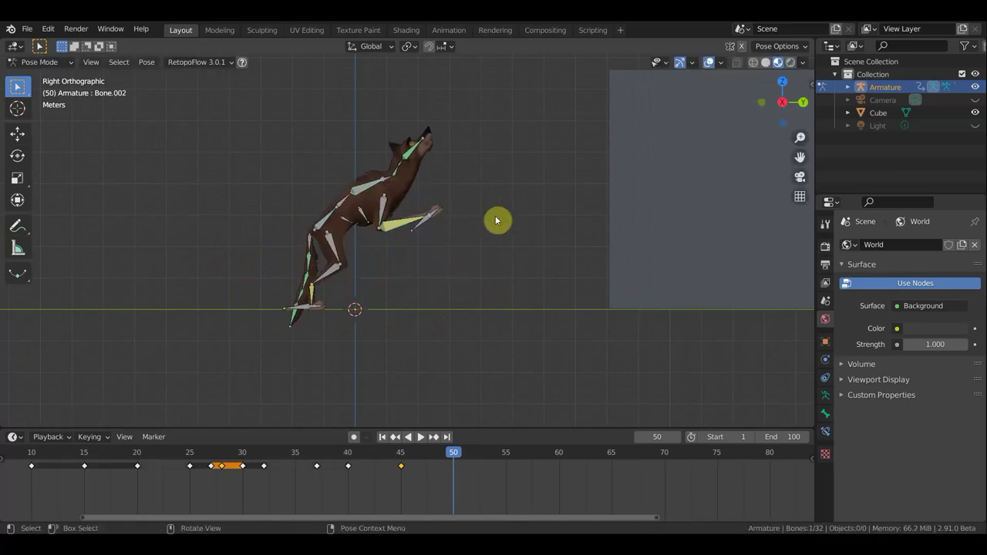
key(r)
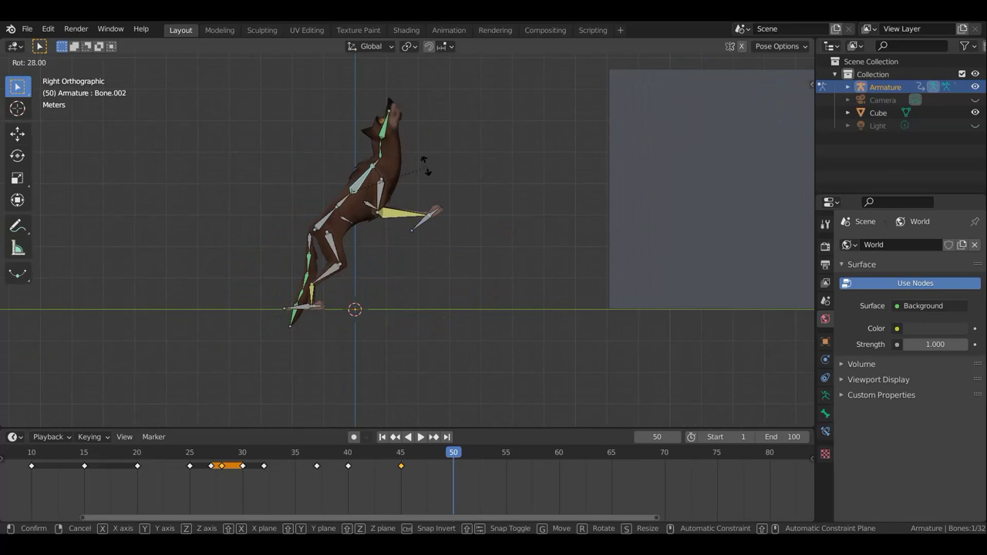
click(417, 165)
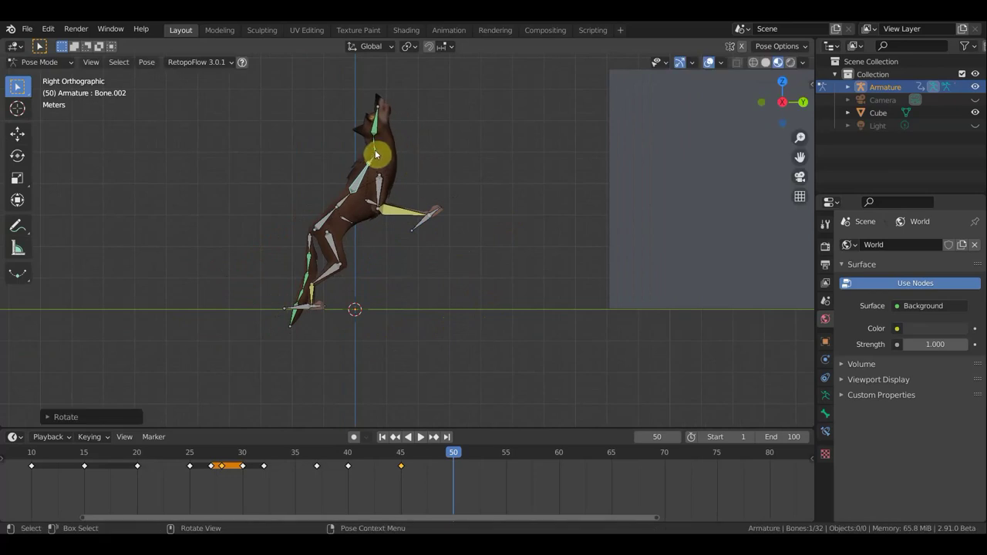
click(381, 153)
key(r)
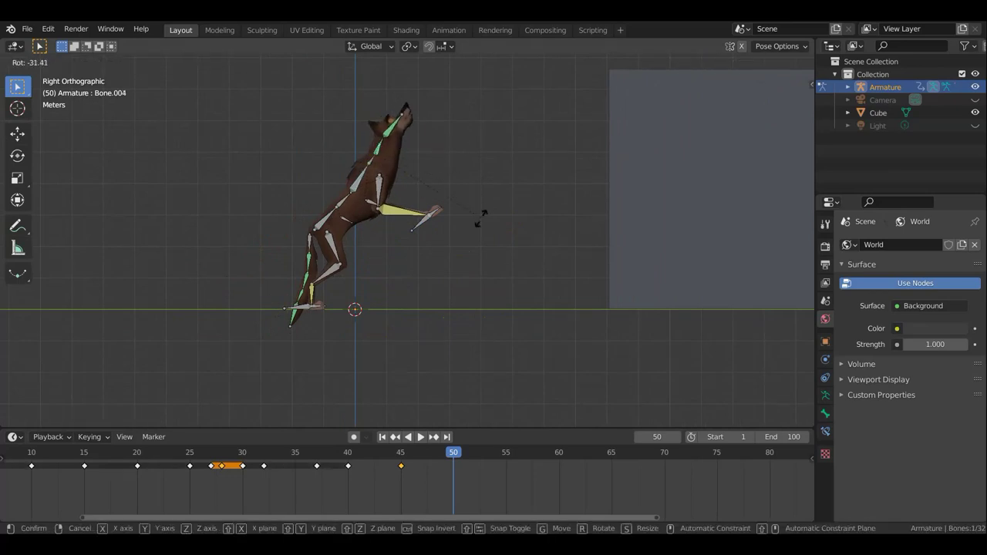
click(488, 242)
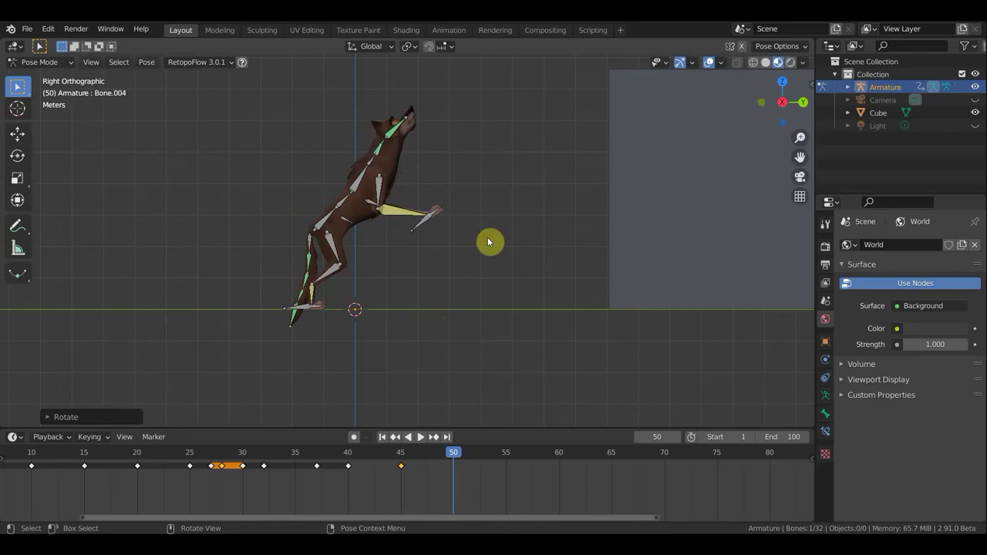
Step: Rotate a front leg bone to bend the leg, then start swinging the tail bone upward
click(357, 188)
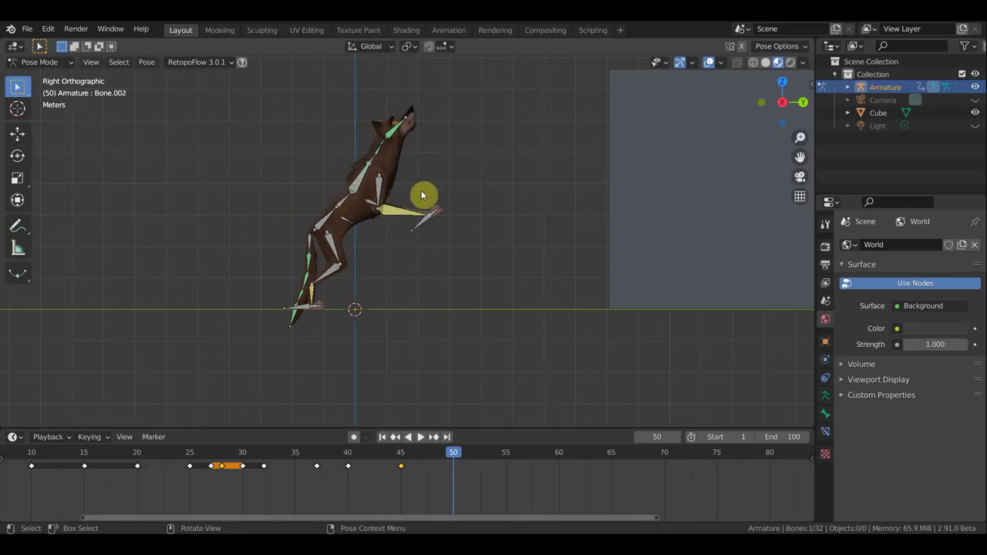
click(347, 202)
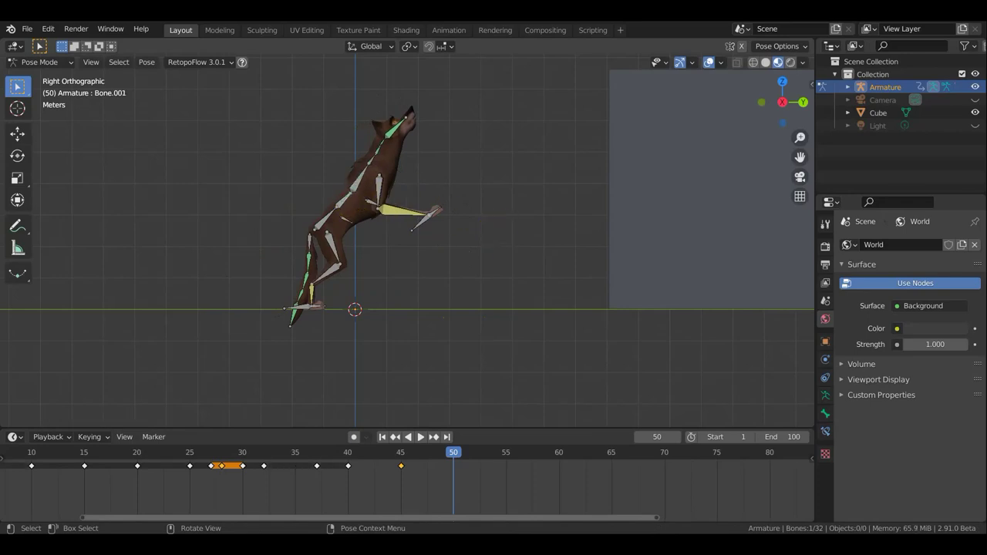
key(r)
click(449, 191)
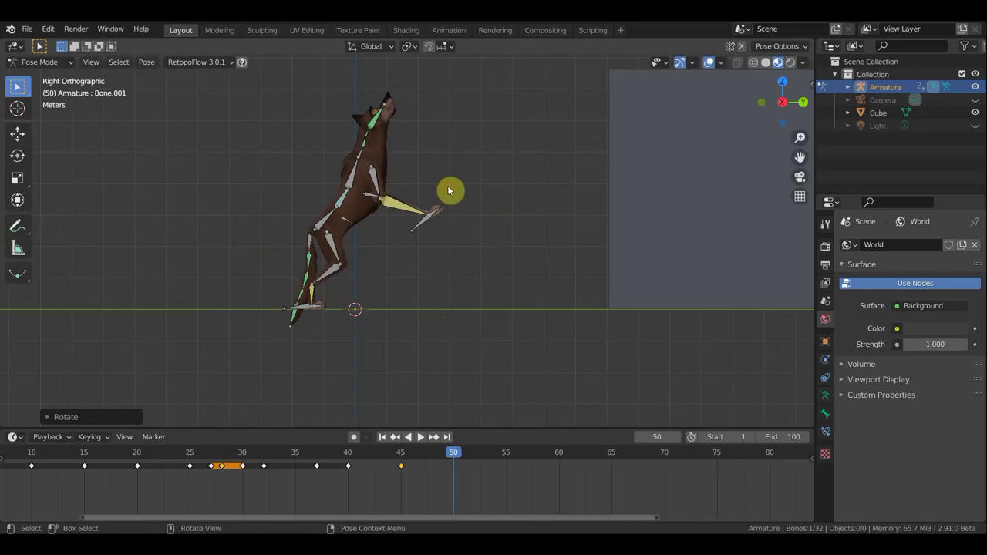
click(308, 245)
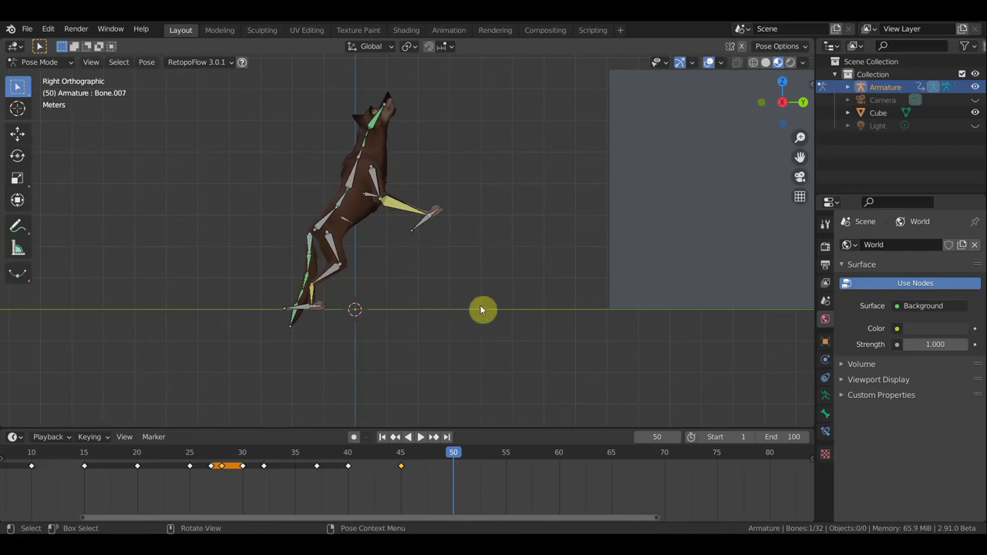
key(r)
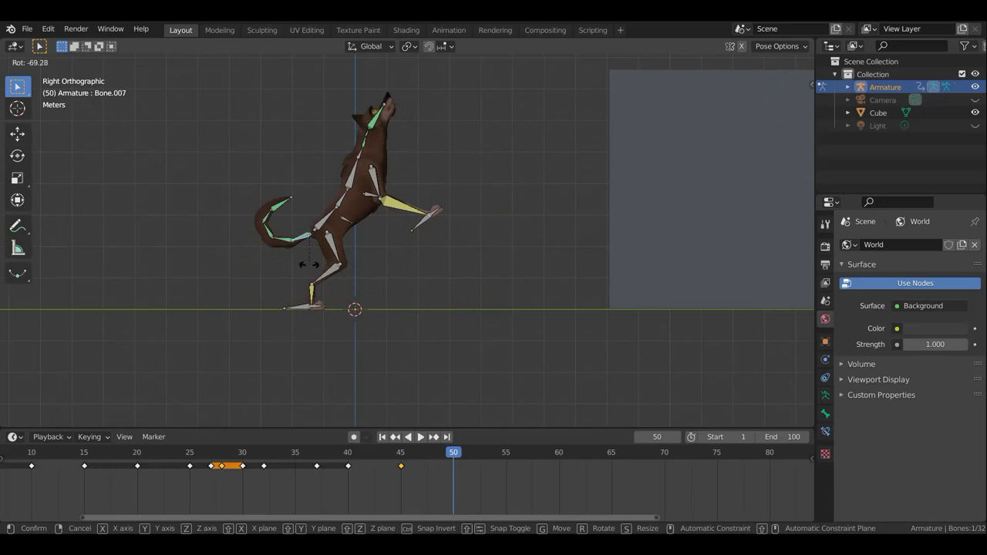
Step: Confirm the raised tail, then move both front foot bones up and forward to lift the paws higher
click(294, 269)
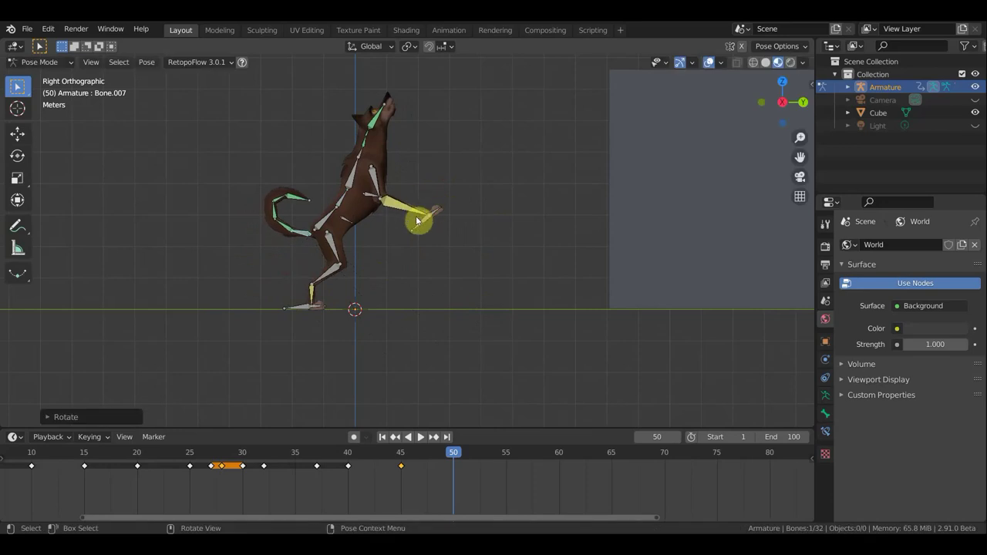
click(419, 227)
key(g)
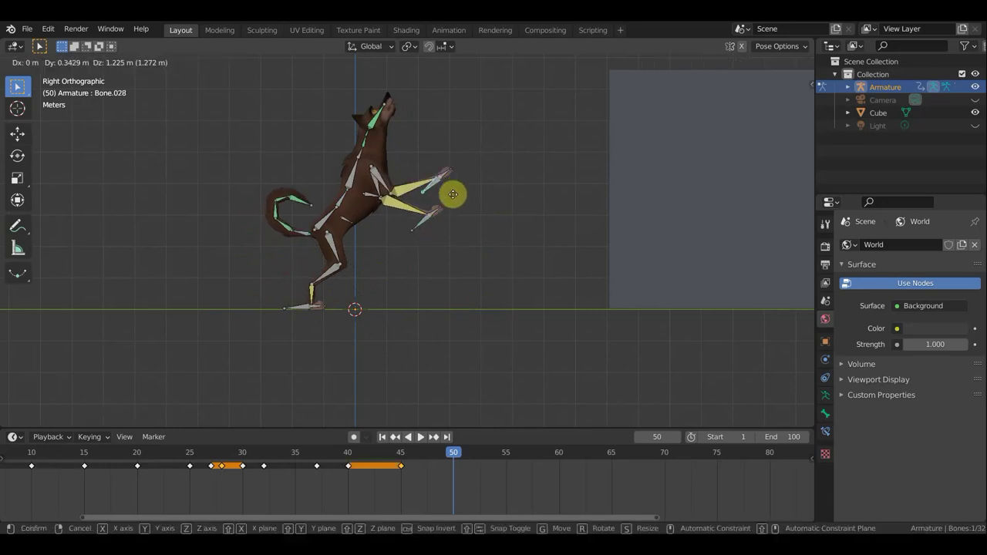
click(467, 207)
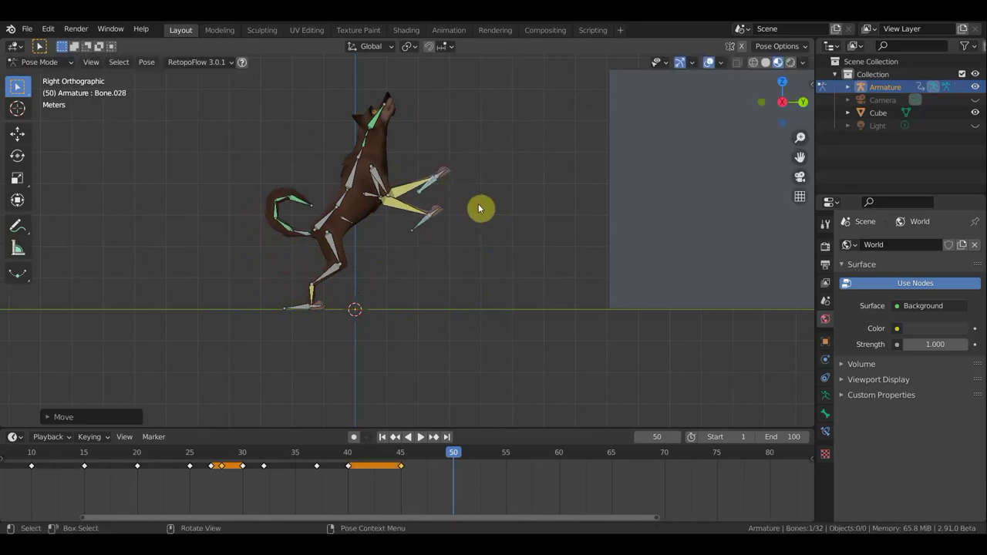
click(453, 189)
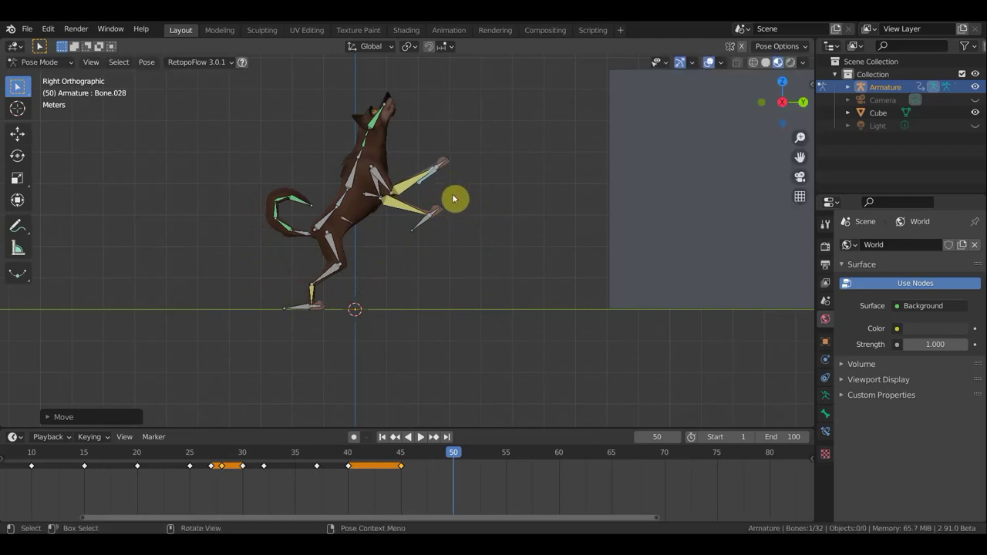
key(g)
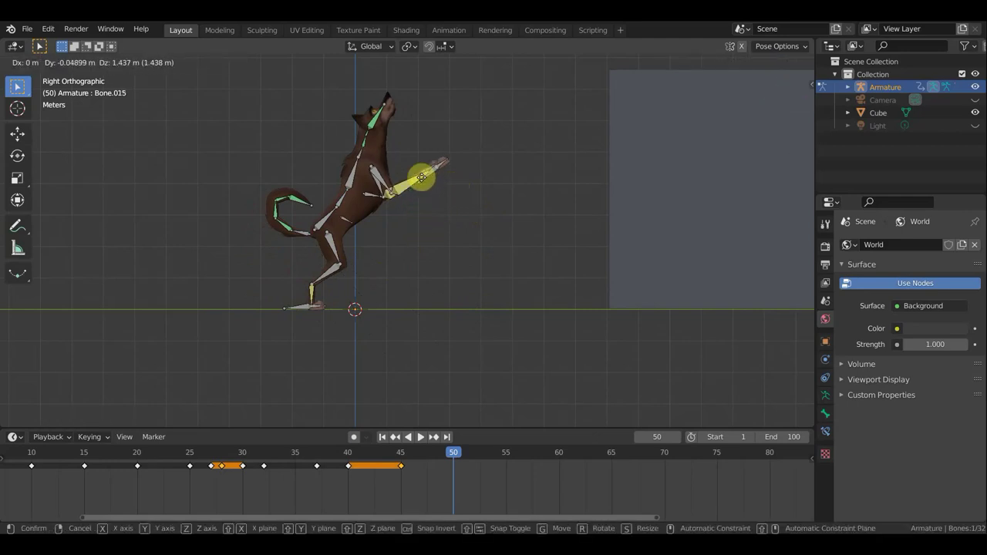
click(423, 133)
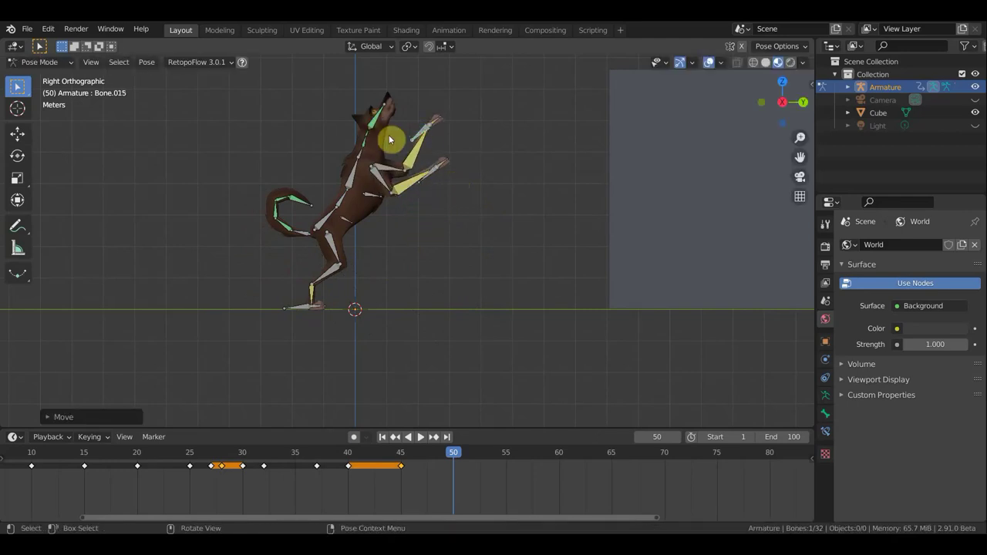
Step: Back in right side view, rotate head bone Bone.006 to -38.25°, tipping the head forward
mouse_move(353, 302)
middle_down()
mouse_move(409, 318)
mouse_move(538, 319)
mouse_move(572, 309)
mouse_move(425, 322)
mouse_move(406, 311)
middle_up()
key(KP_3)
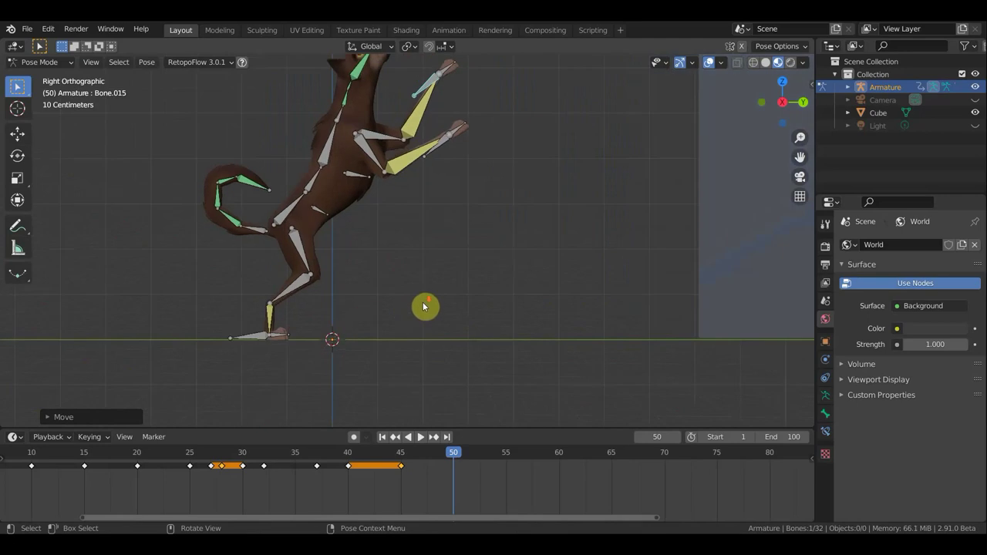
scroll(428, 316, down, 4)
scroll(377, 116, up, 2)
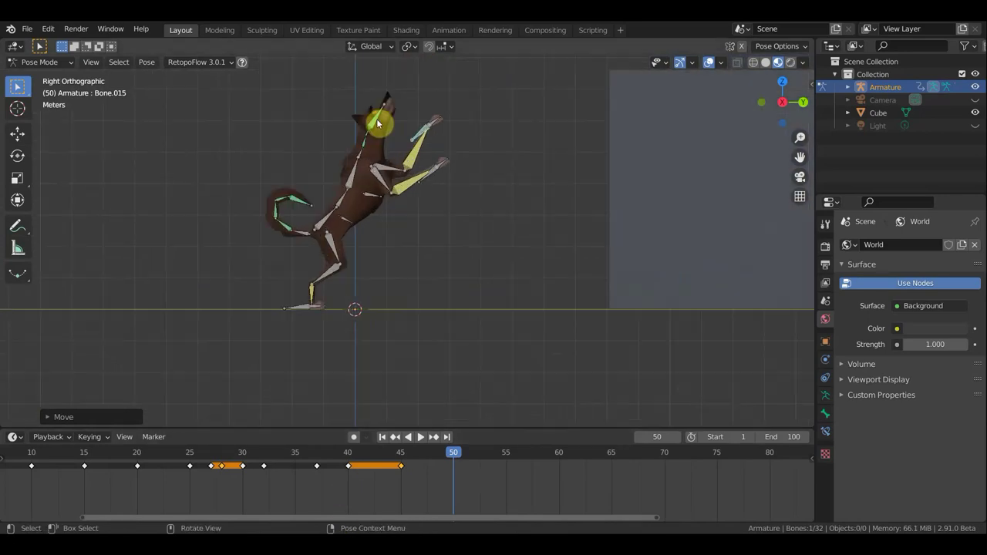
click(374, 127)
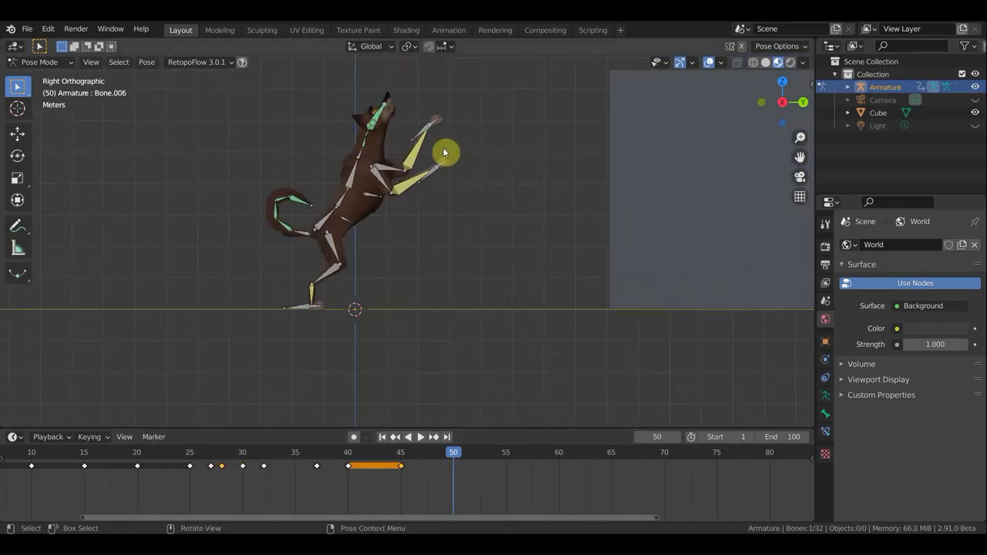
key(r)
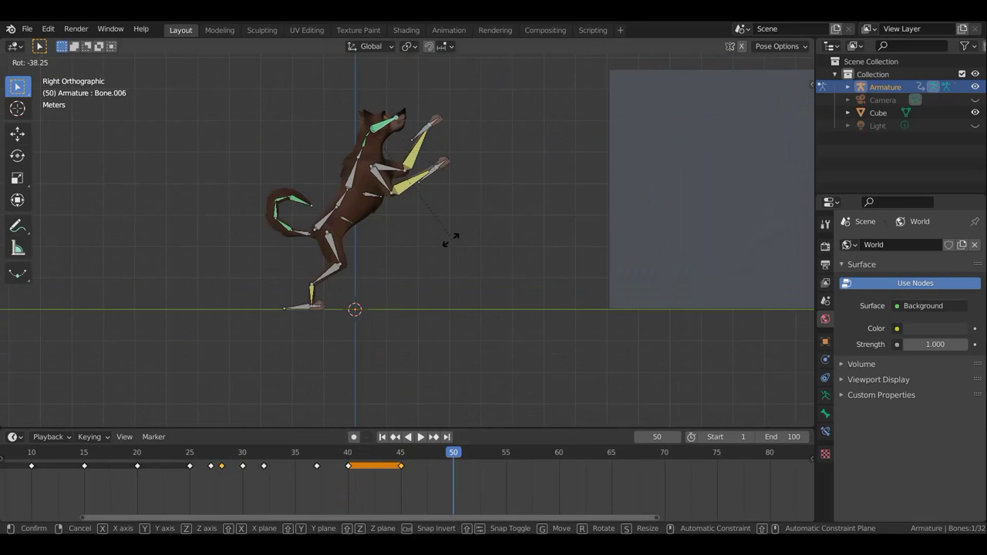
click(468, 239)
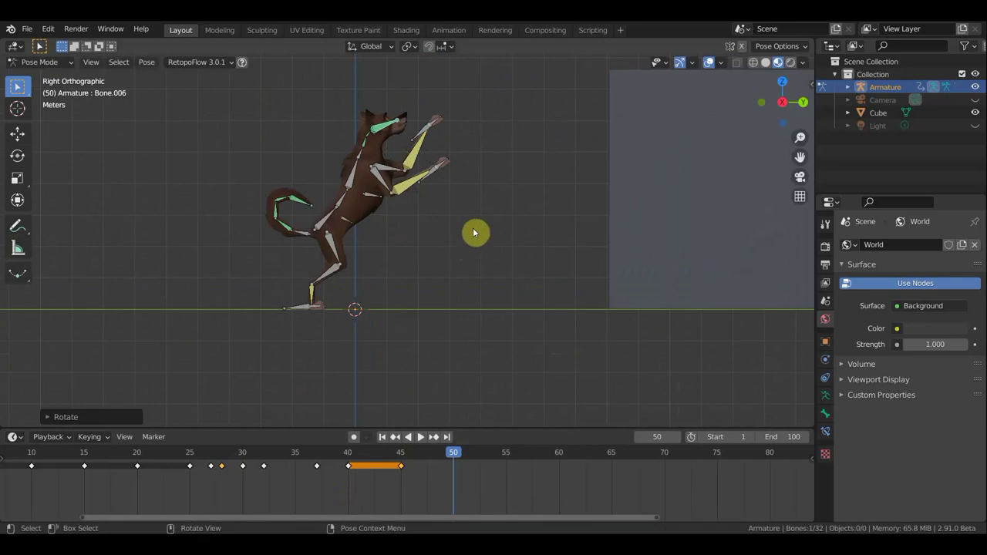
Step: Key location and rotation for all bones at frame 50
key(a)
key(i)
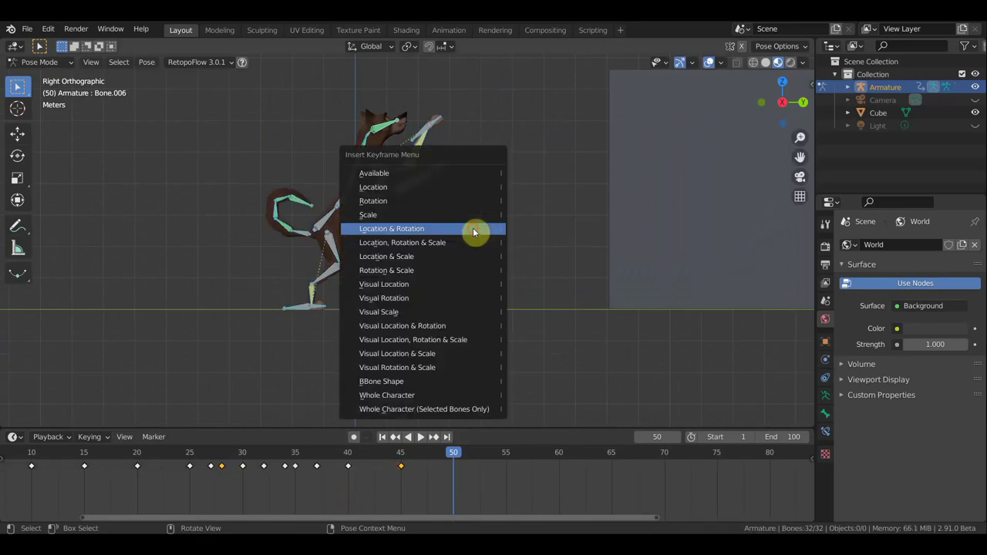
click(473, 228)
Step: Hide the bones, then play and scrub the animation back to the start to review the mesh motion
click(704, 66)
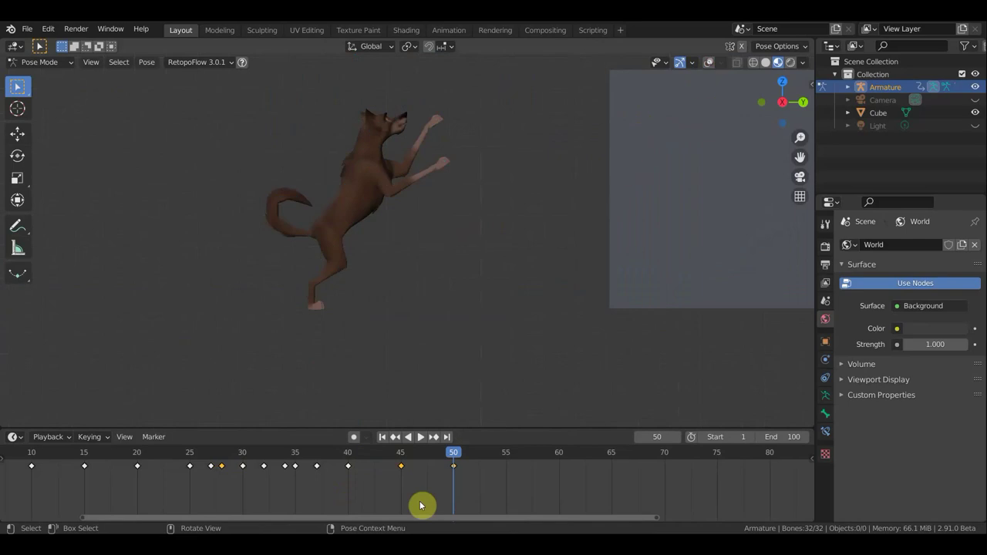
drag(430, 454, 149, 451)
key(space)
mouse_move(84, 449)
mouse_down()
mouse_move(21, 453)
mouse_move(217, 470)
mouse_move(358, 468)
mouse_move(455, 489)
mouse_up()
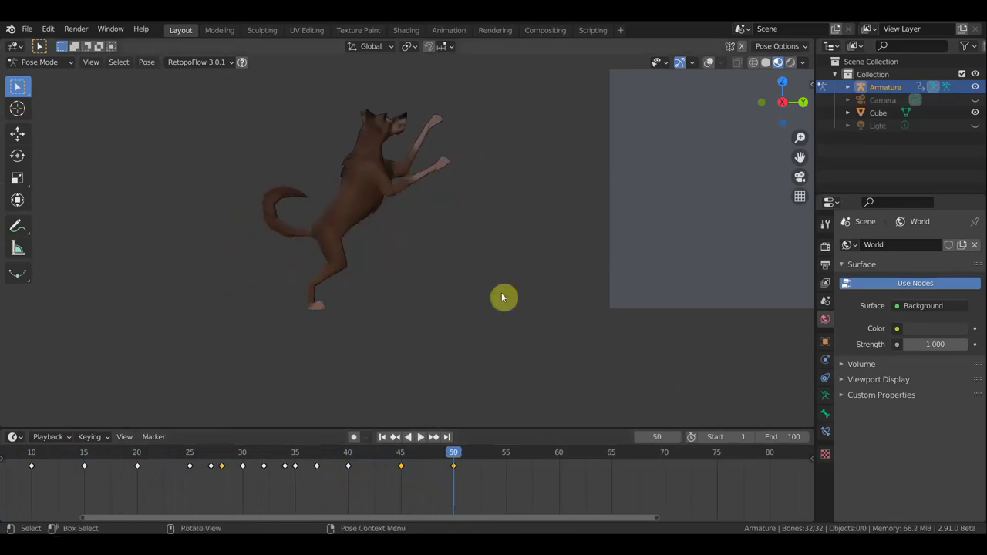
Step: Set the current frame to 55, return to right orthographic view and show the bones again
click(510, 460)
mouse_move(544, 494)
middle_down()
mouse_move(408, 512)
mouse_move(421, 506)
middle_up()
key(KP_3)
click(709, 62)
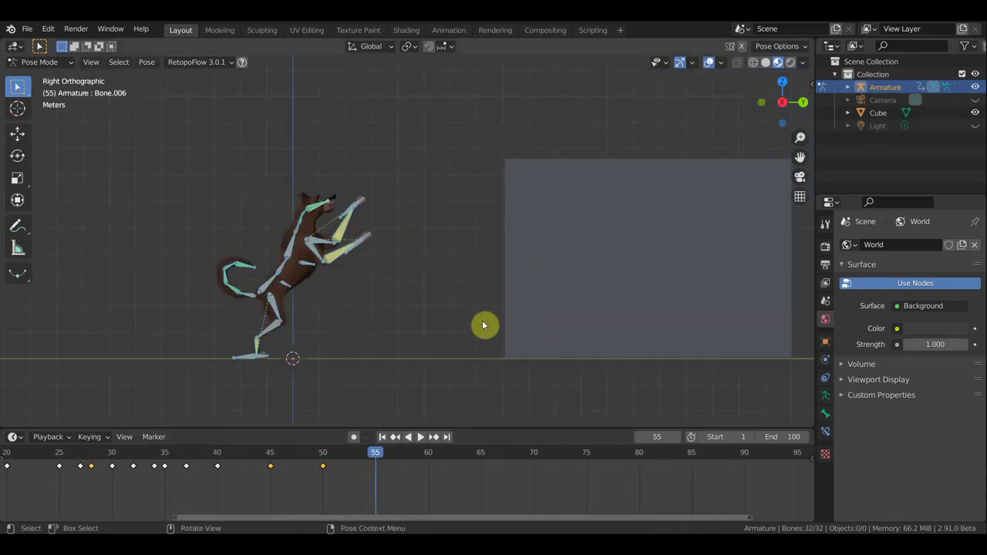
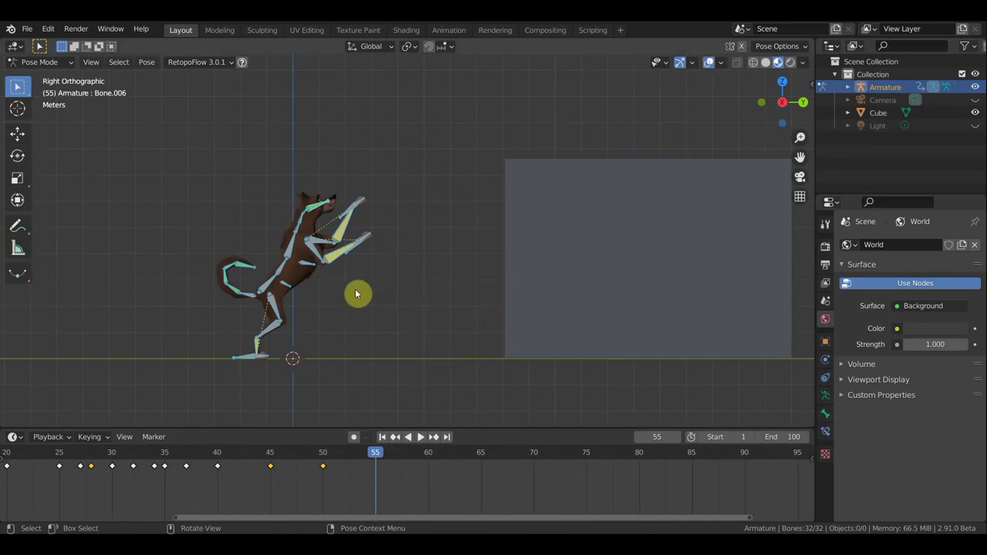
Step: Lift the whole posed dog up toward the grey box and tilt it forward at frame 55
key(g)
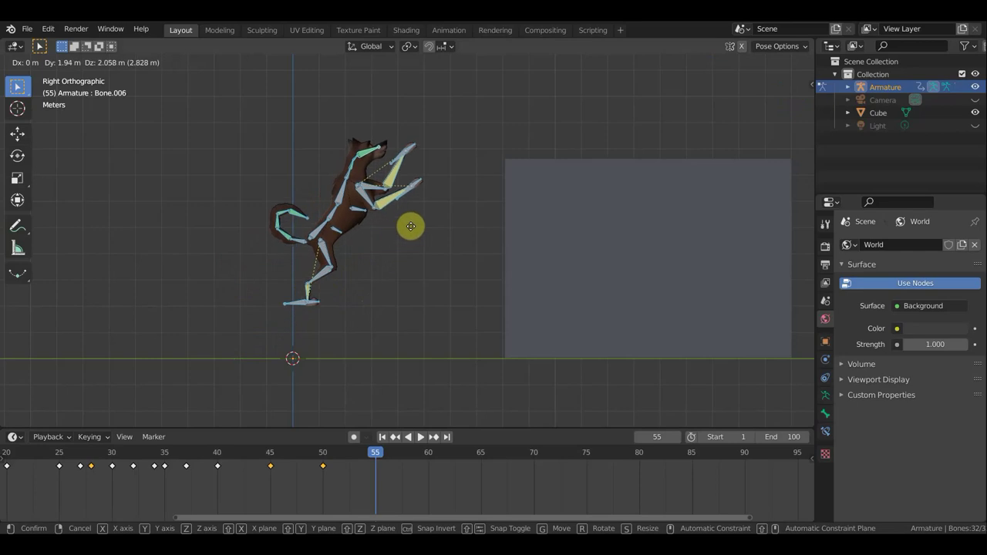
click(436, 214)
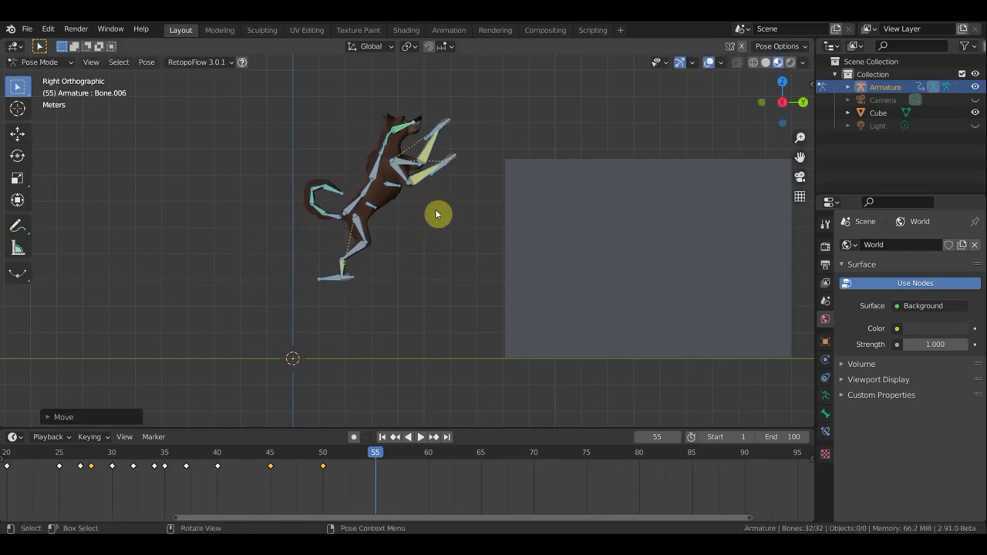
key(g)
click(440, 217)
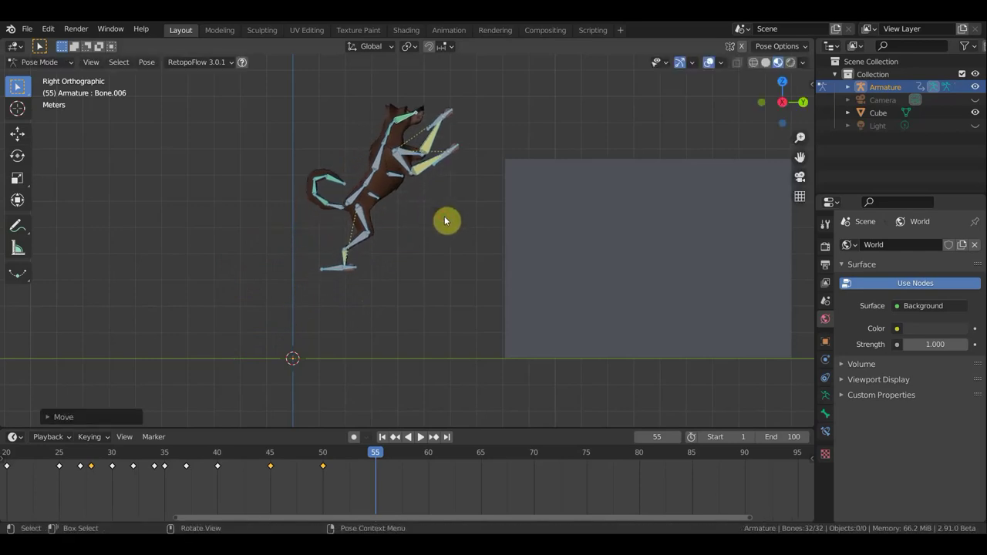
key(r)
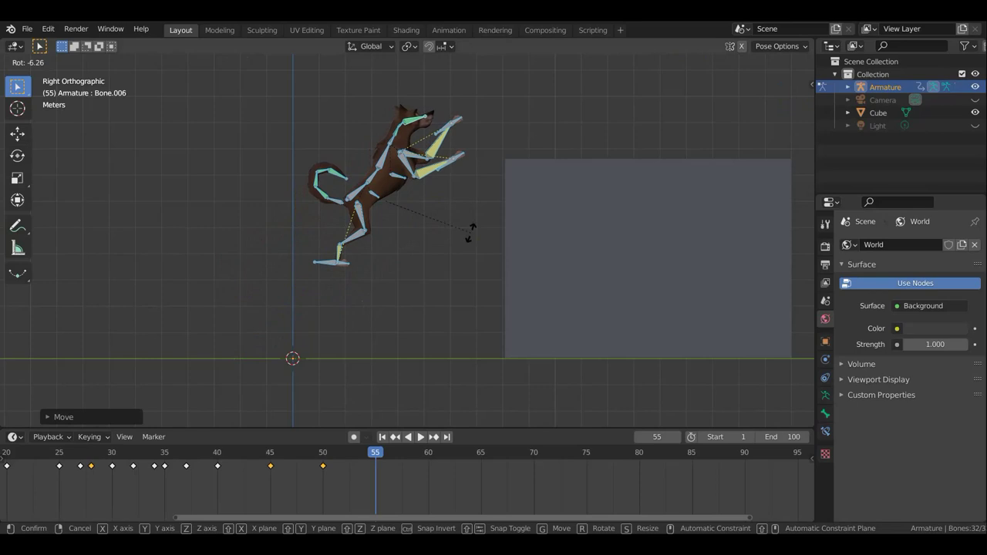
click(470, 224)
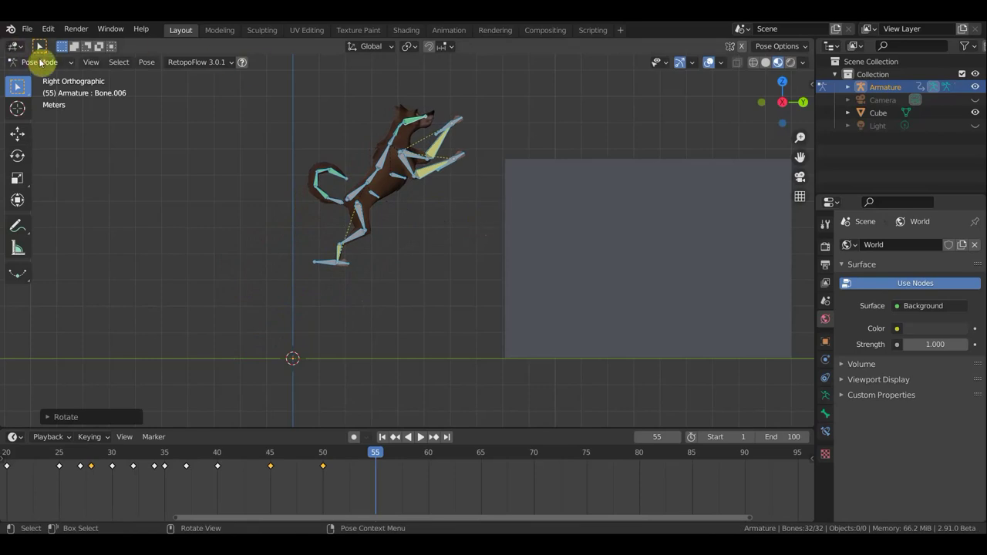
click(38, 62)
Step: Slide the grey box about 1.57 m left under the dog, then return to posing the armature
click(54, 73)
click(540, 236)
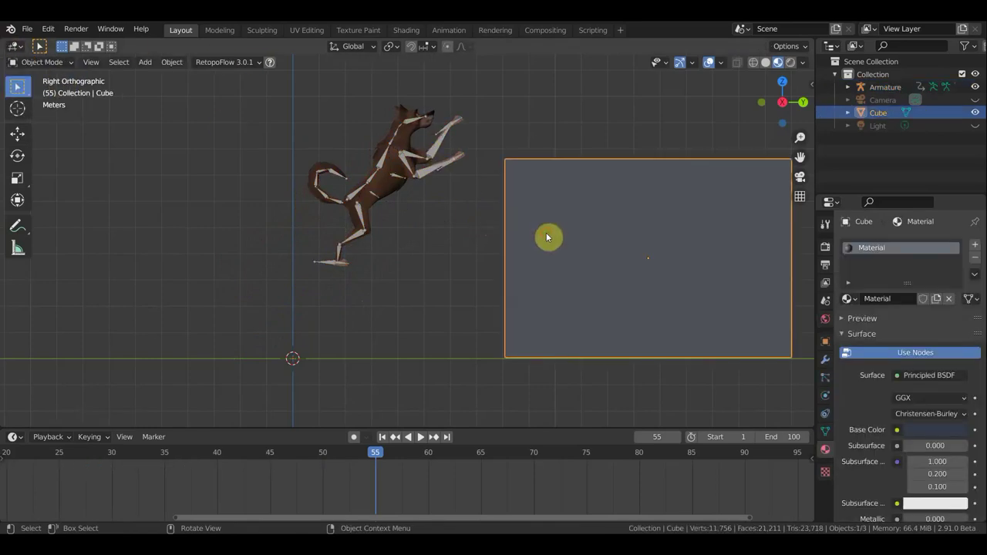
click(17, 133)
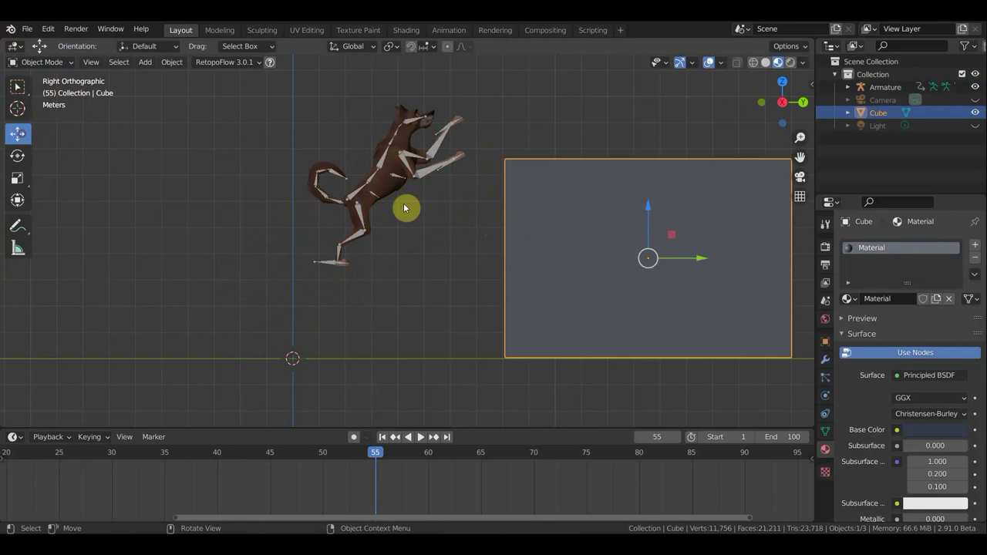
drag(702, 263, 655, 263)
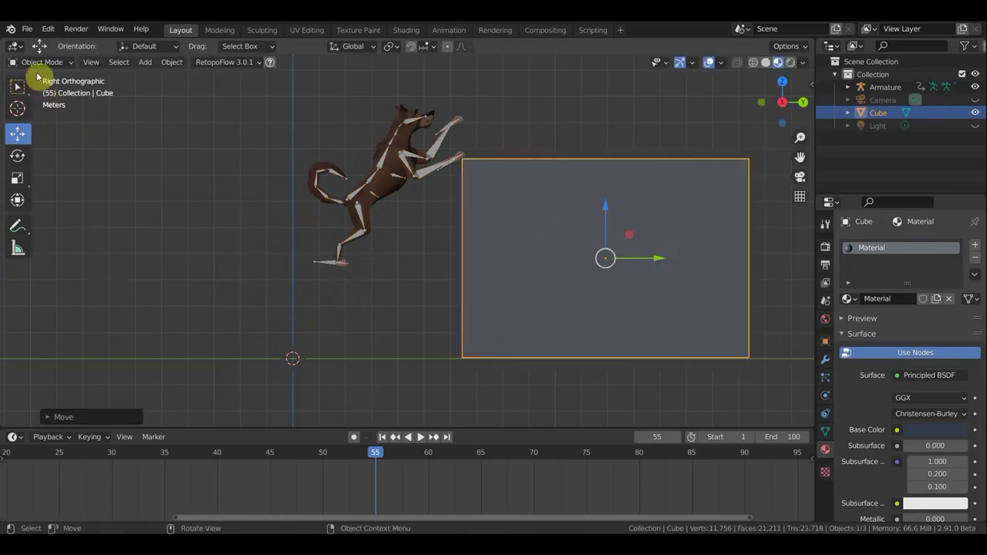
click(381, 166)
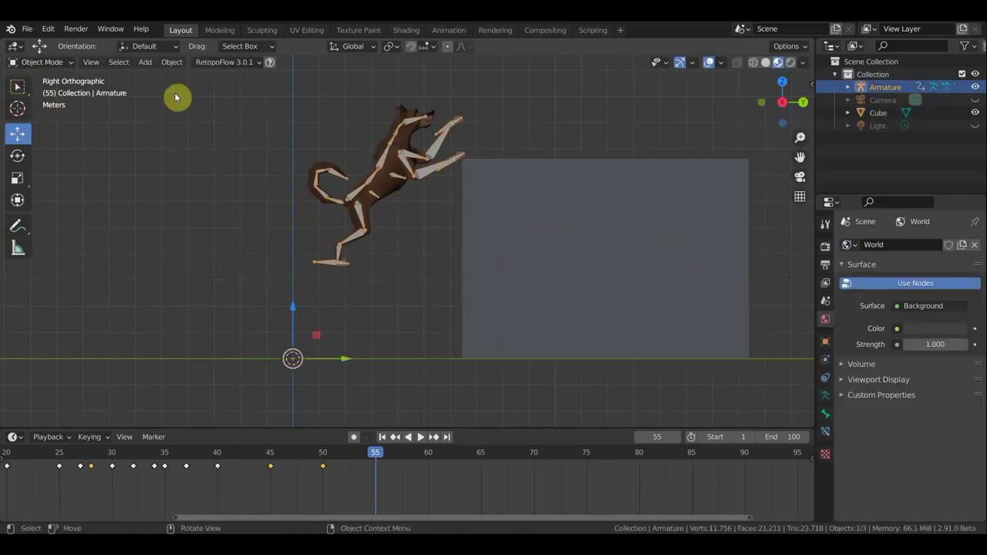
click(46, 62)
click(42, 105)
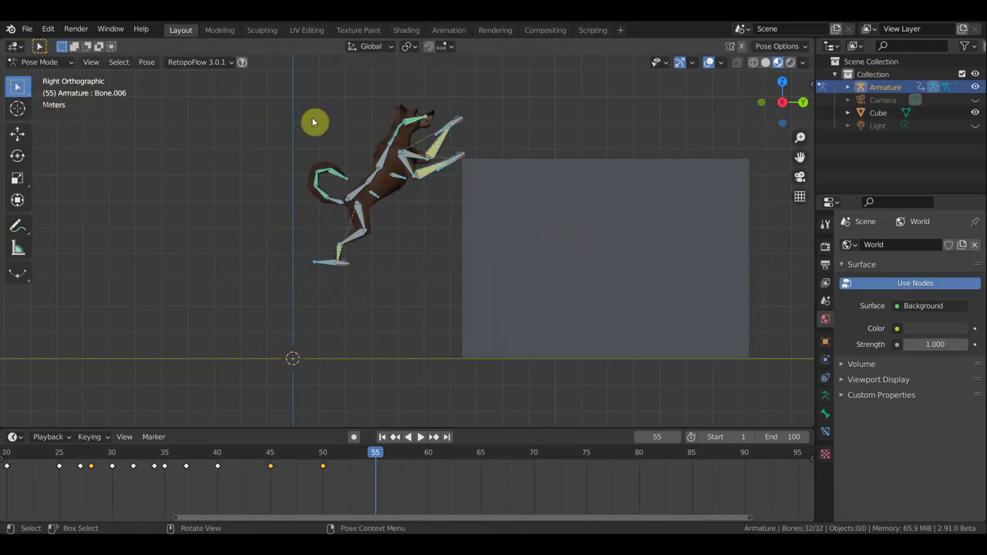
Step: Rotate the dog's body and neck bones and lower its head
click(391, 188)
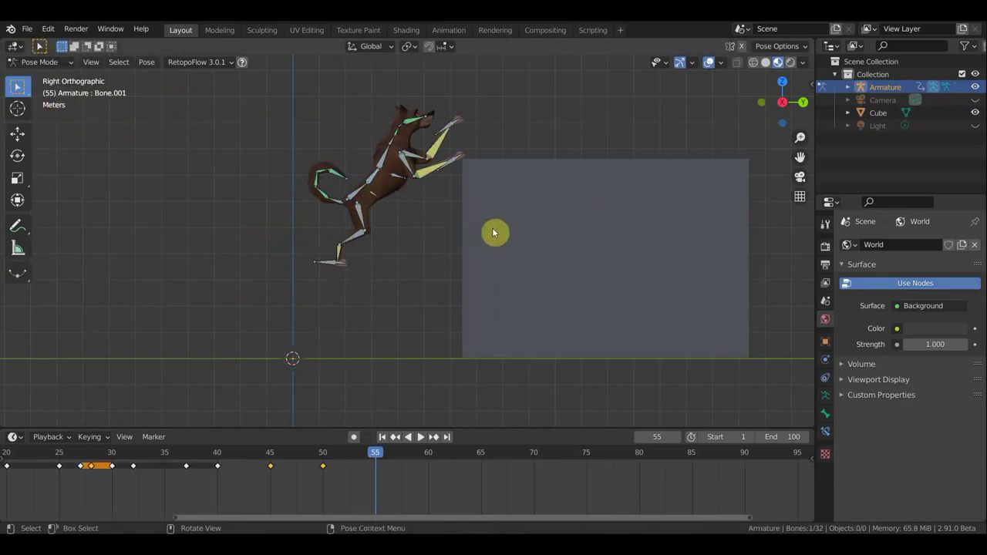
key(r)
click(456, 229)
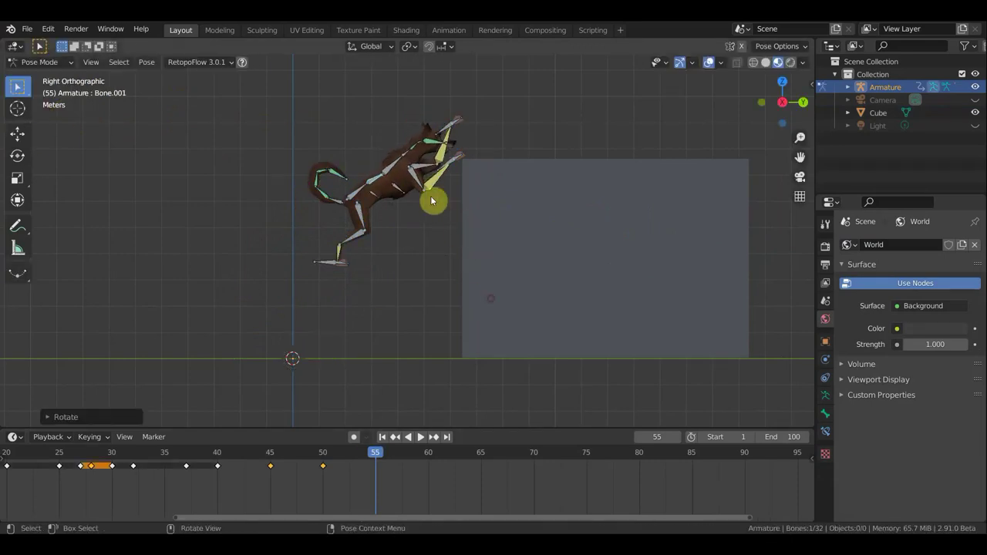
click(395, 167)
key(r)
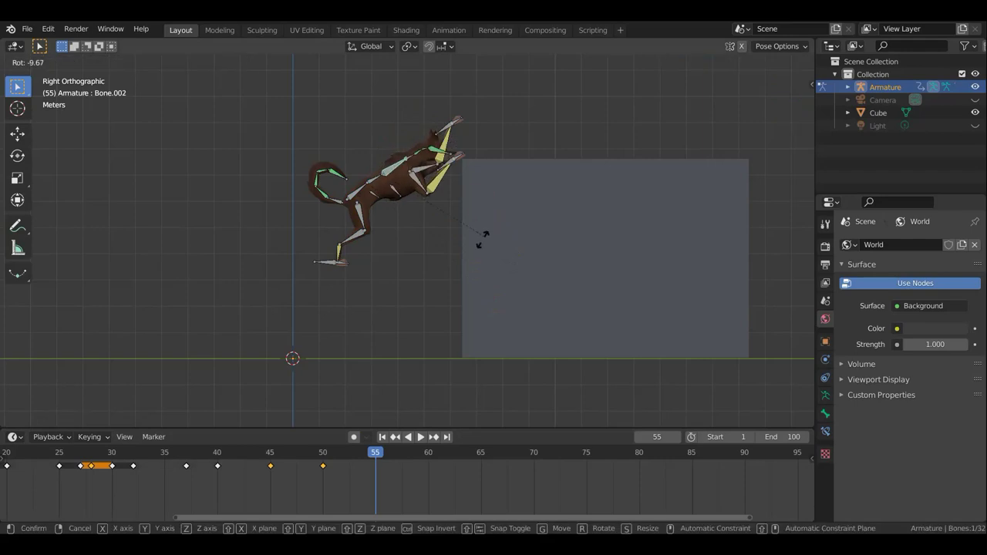
click(460, 271)
click(353, 198)
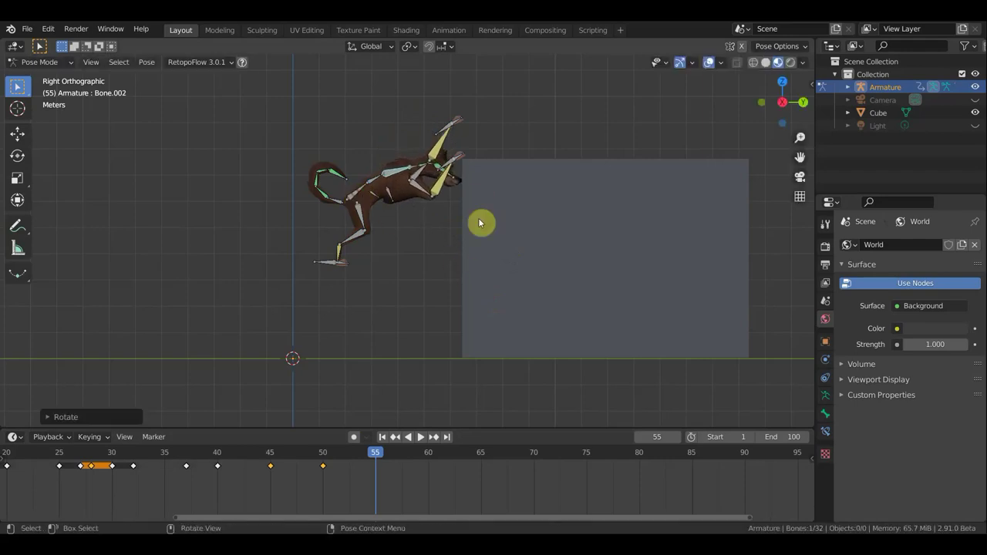
key(r)
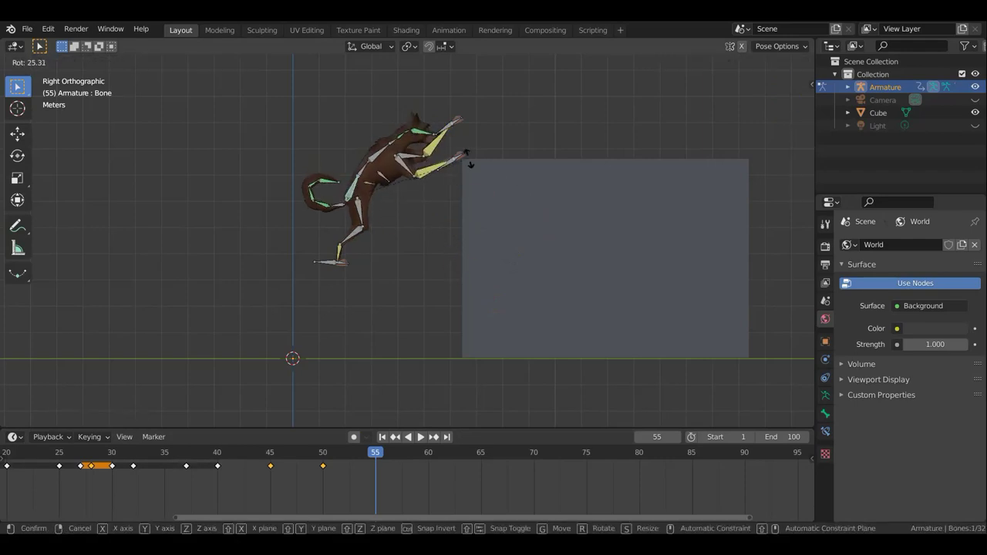
click(465, 149)
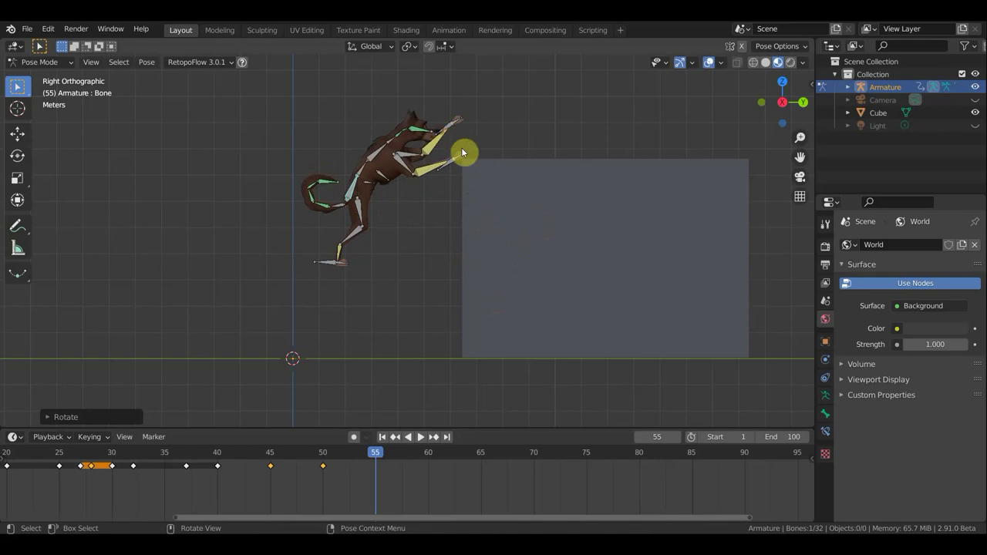
Step: Move the front leg forward and rest the front paw on the box's top edge
click(461, 155)
key(g)
click(507, 161)
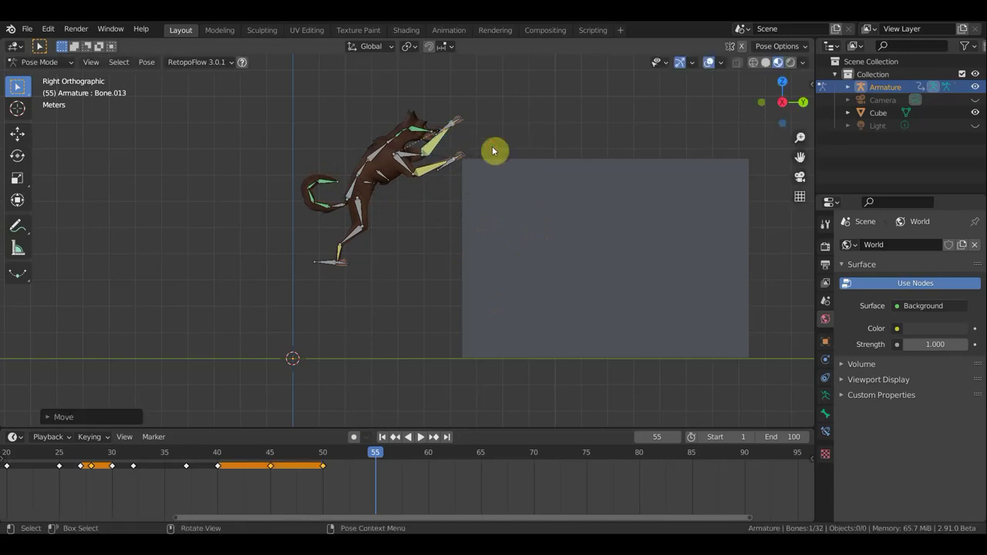
click(455, 129)
key(g)
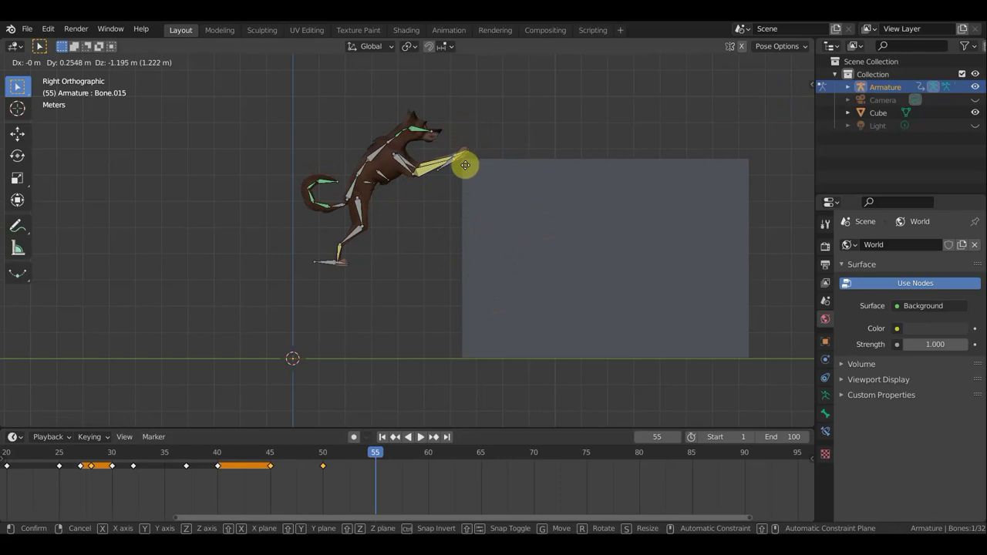
click(466, 165)
Step: Reposition both hind feet and rotate one to tuck it mid-leap
click(342, 297)
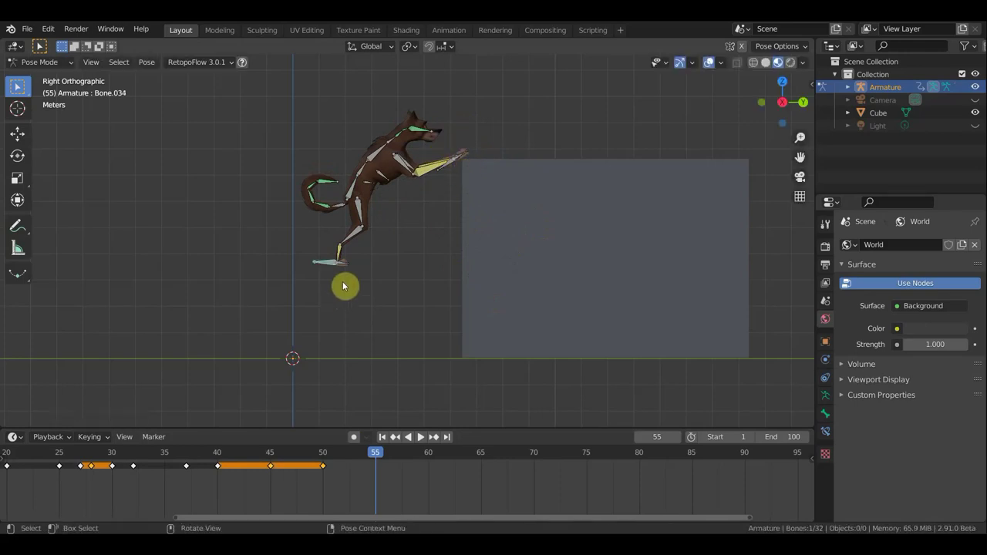
key(g)
click(347, 294)
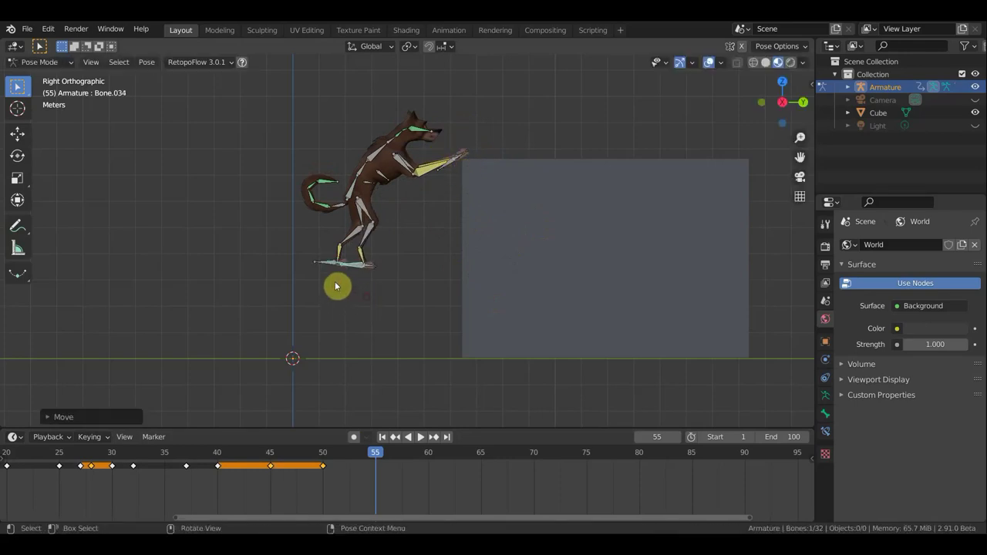
click(324, 264)
key(g)
click(354, 267)
key(g)
key(r)
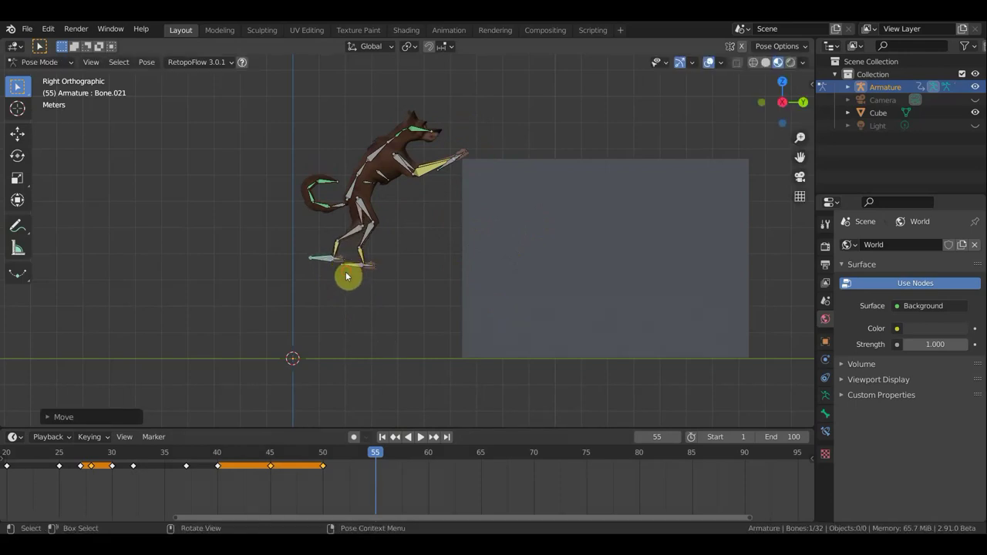
click(362, 337)
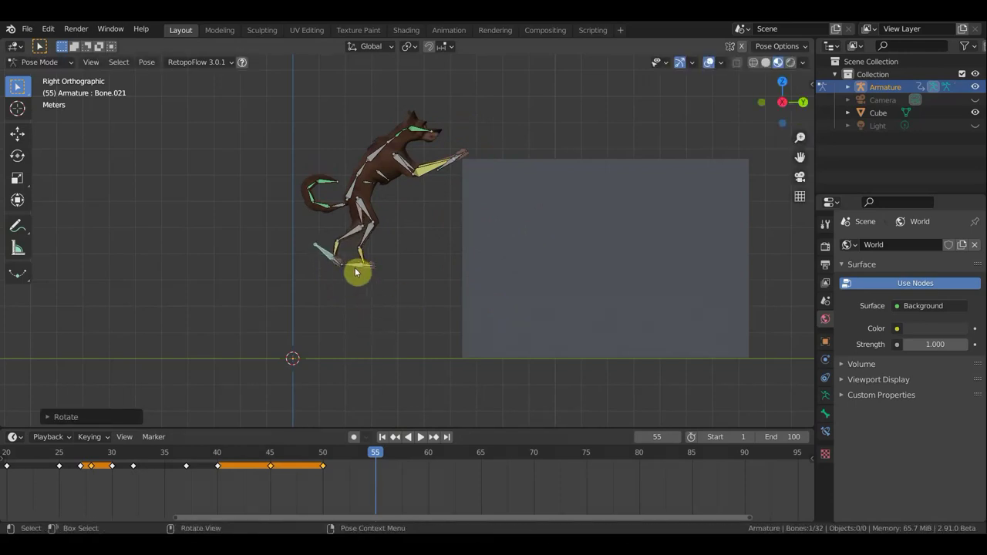
Step: Swing the hips and tail back, then keyframe all bones at frame 55
click(363, 274)
key(r)
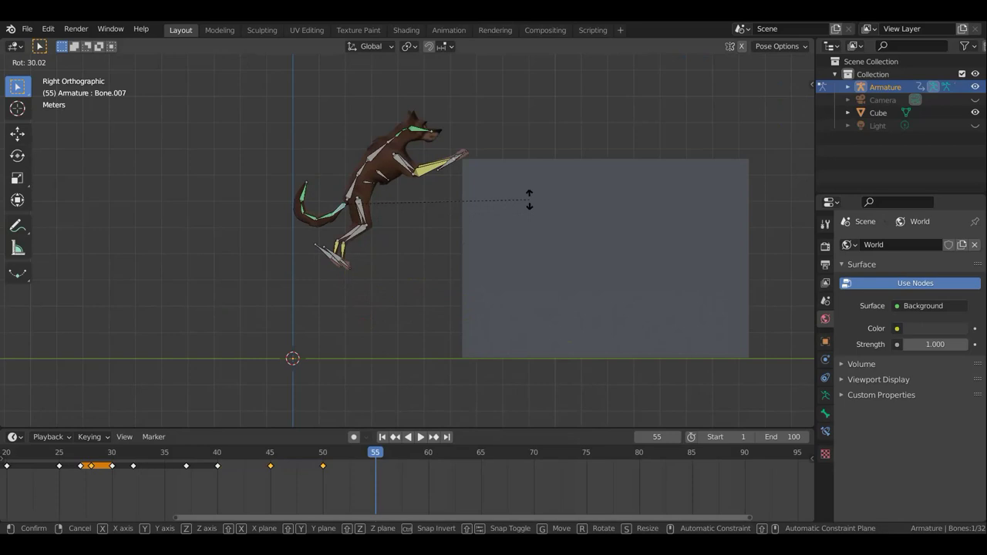
click(529, 199)
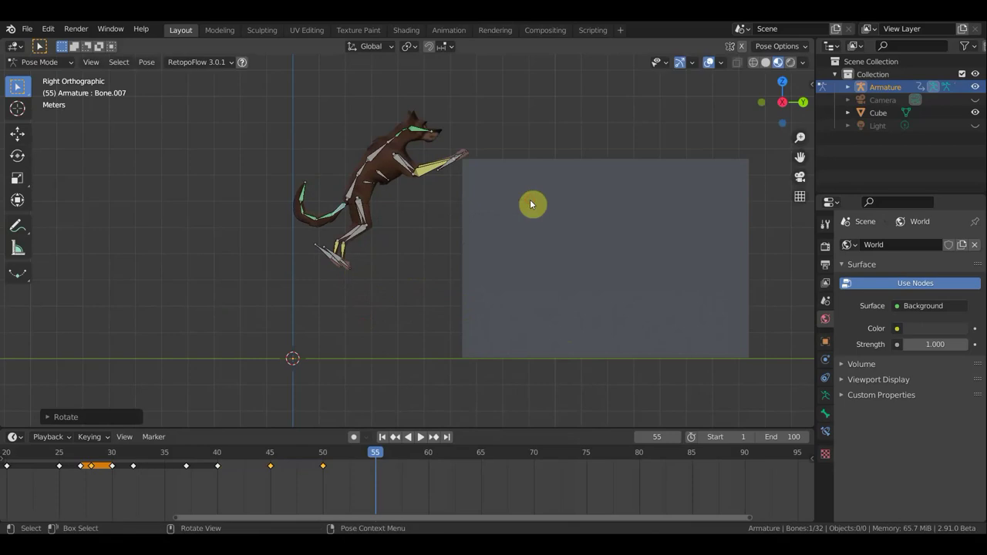
key(a)
key(i)
click(590, 137)
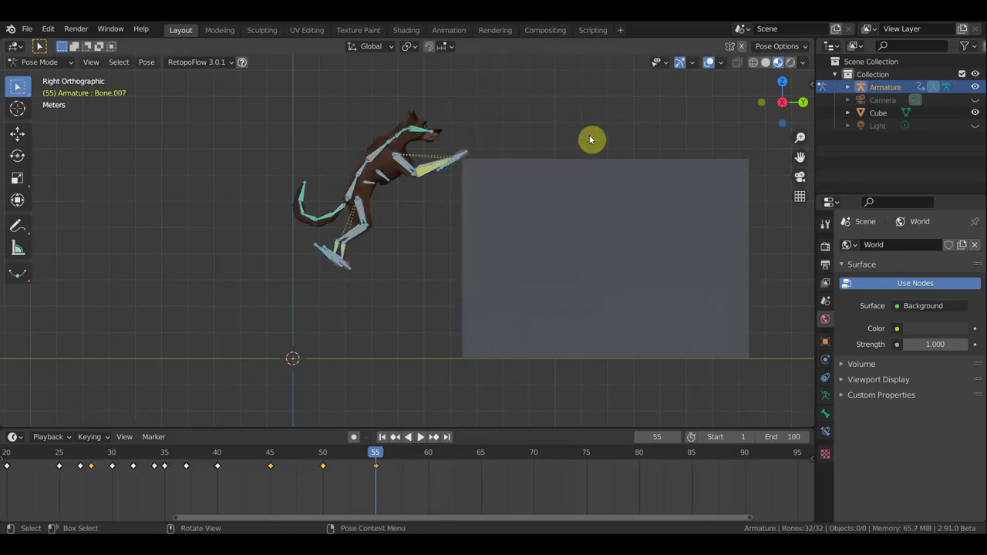
Step: Play back the leap with overlays hidden, stop at frame 60, and show overlays again
click(709, 62)
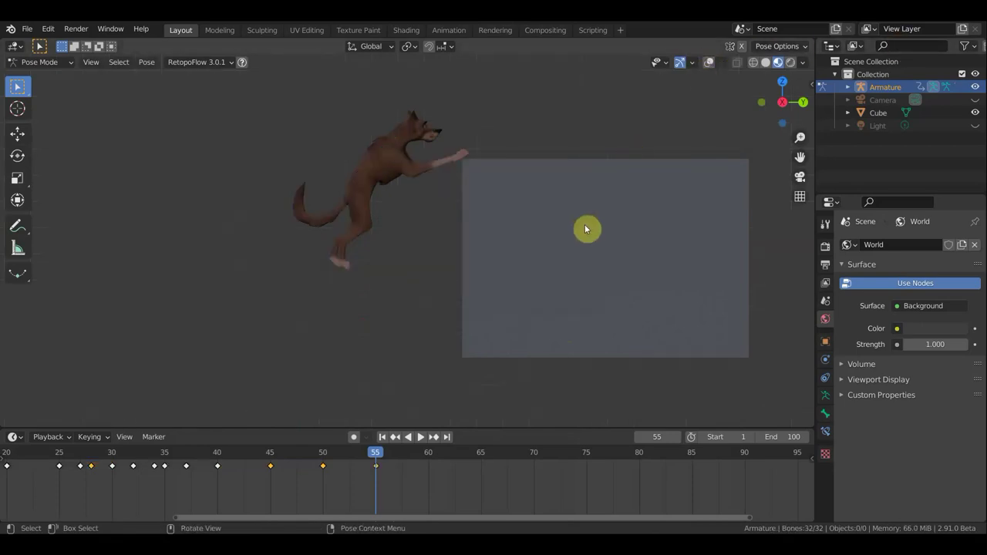
key(space)
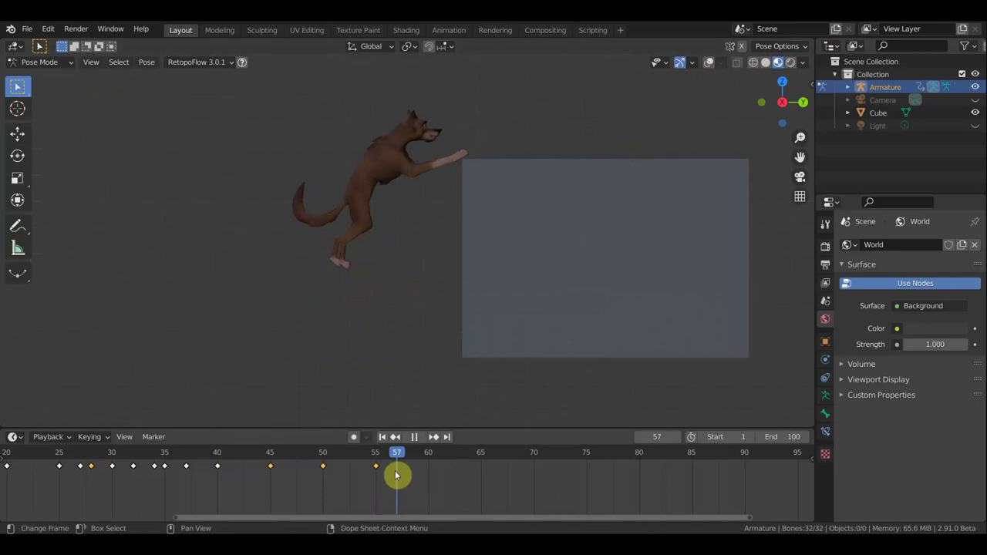
drag(421, 479, 431, 481)
key(space)
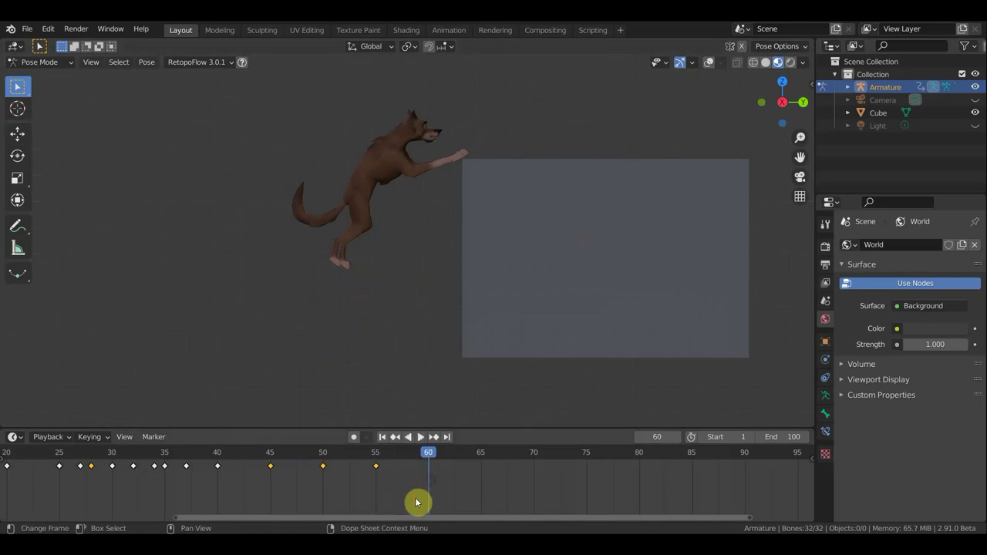
click(708, 62)
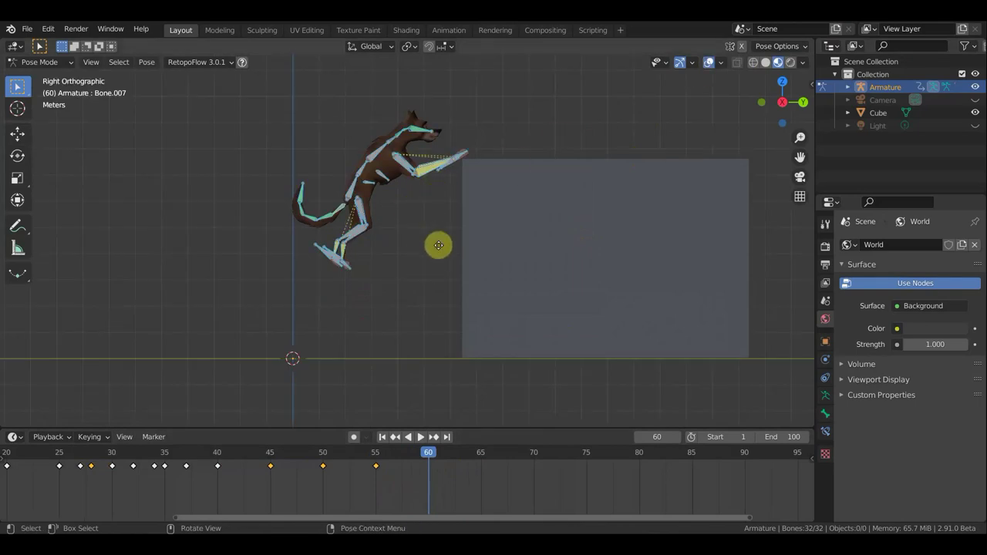
Step: Lower the whole dog down onto the box edge at frame 60
key(g)
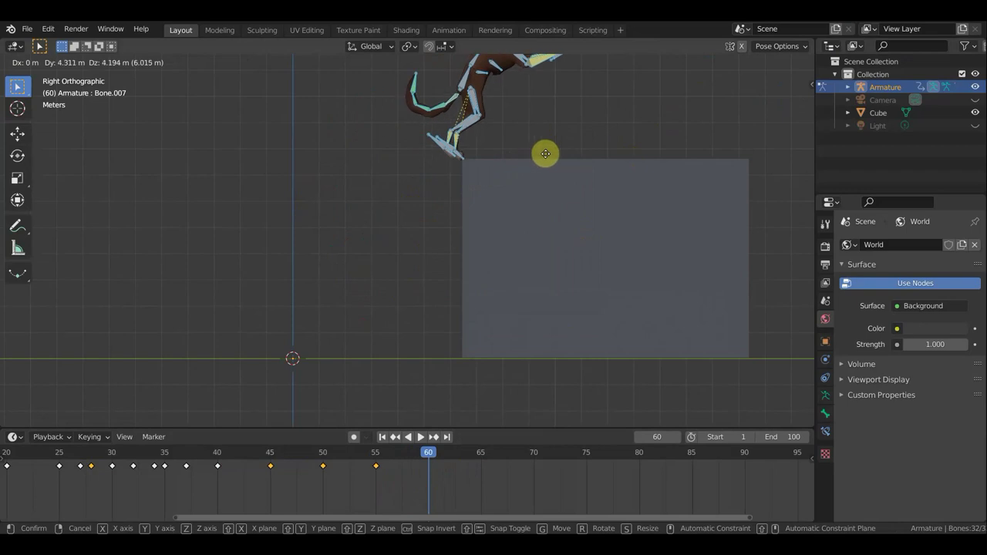
click(551, 156)
shift+middle_drag(629, 124, 509, 264)
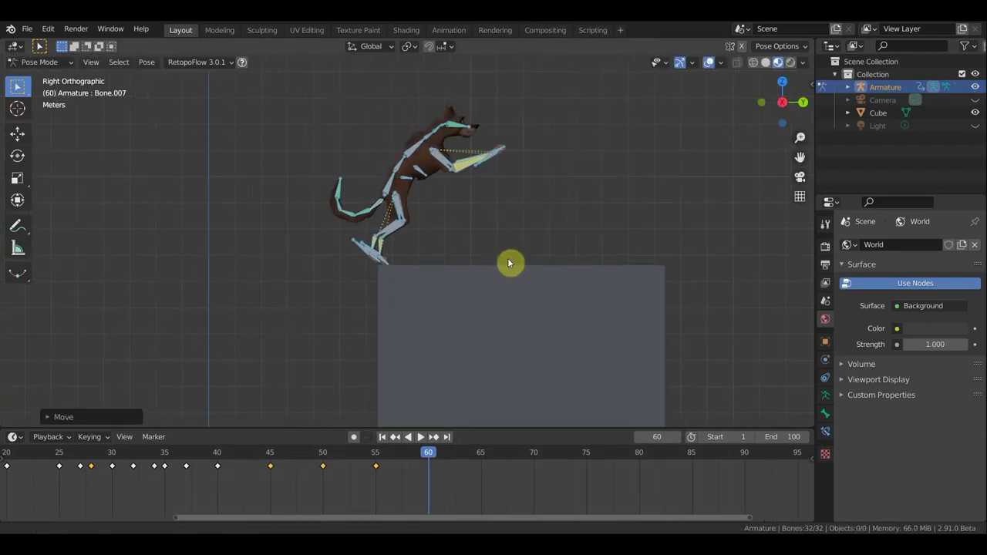
key(g)
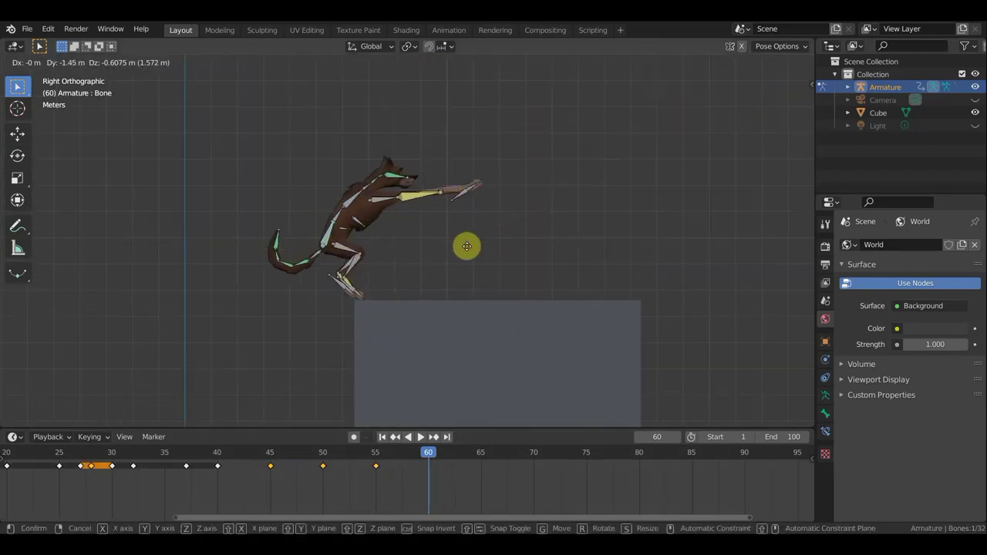
click(457, 255)
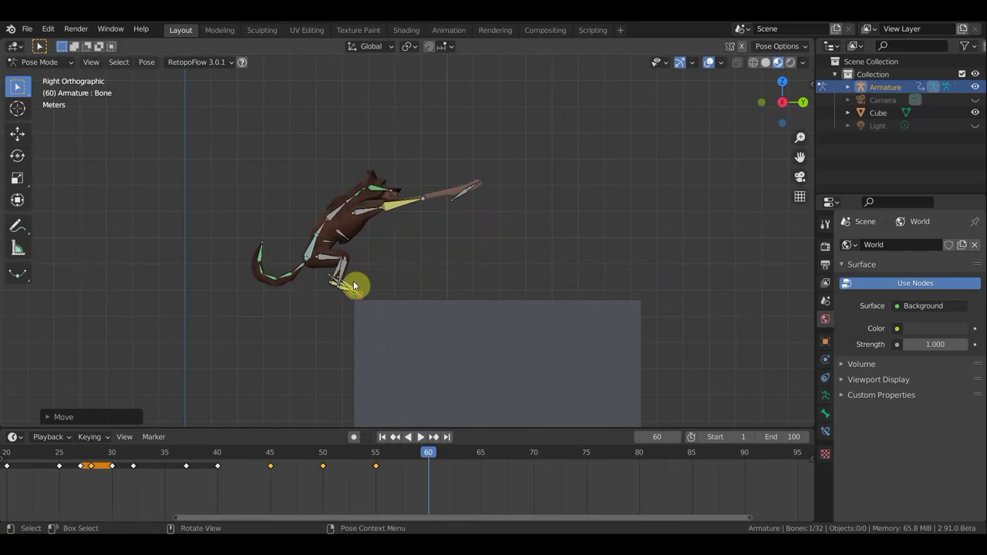
Step: Rotate the hind foot and hind toe bones
click(352, 289)
key(r)
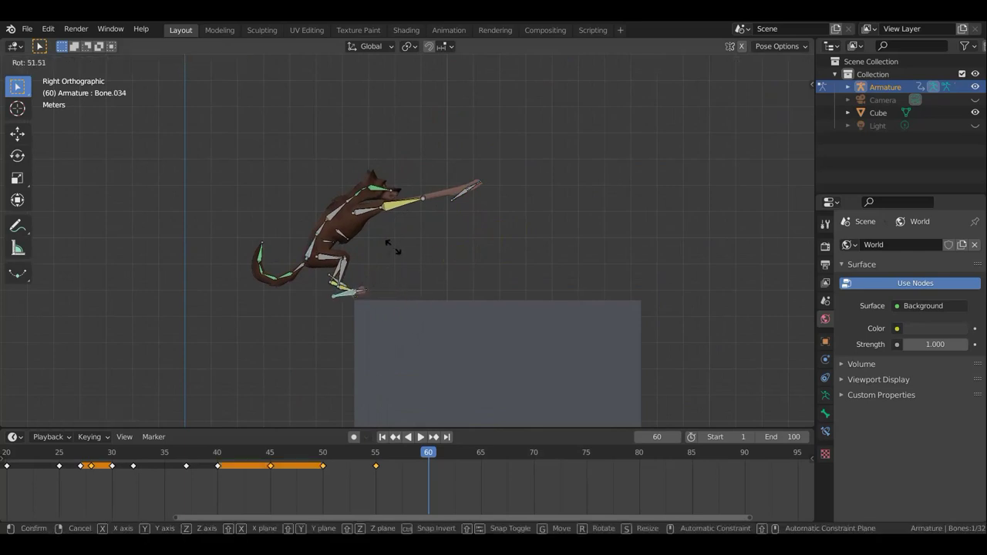
click(387, 245)
scroll(355, 280, up, 4)
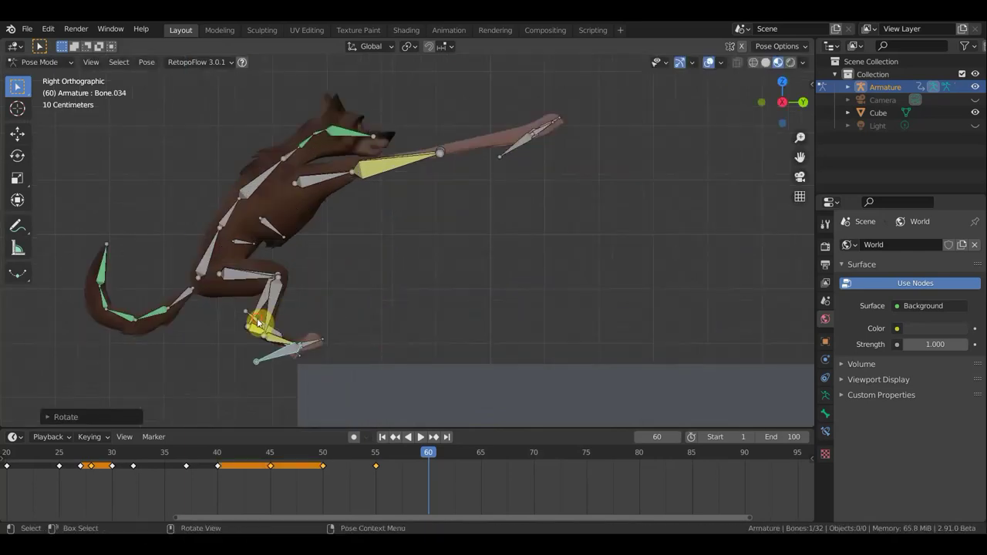
click(266, 337)
key(r)
click(316, 301)
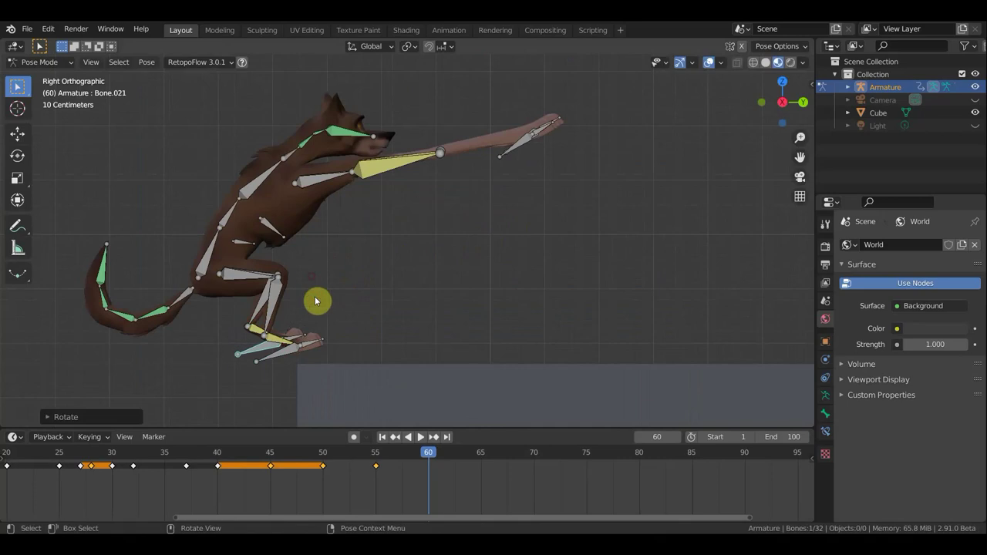
Step: Move the hind foot down and back and set the hind toe on the box edge
click(302, 359)
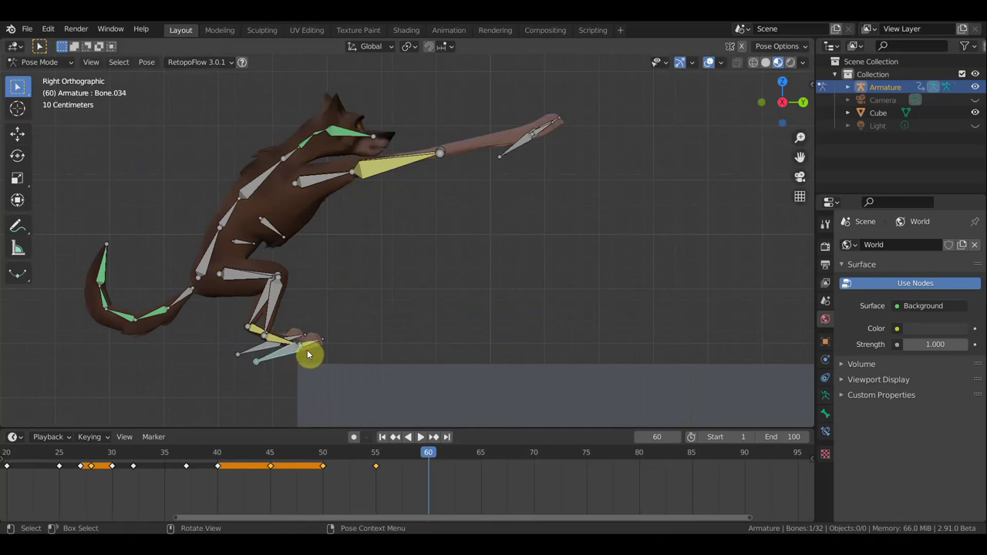
key(g)
click(302, 373)
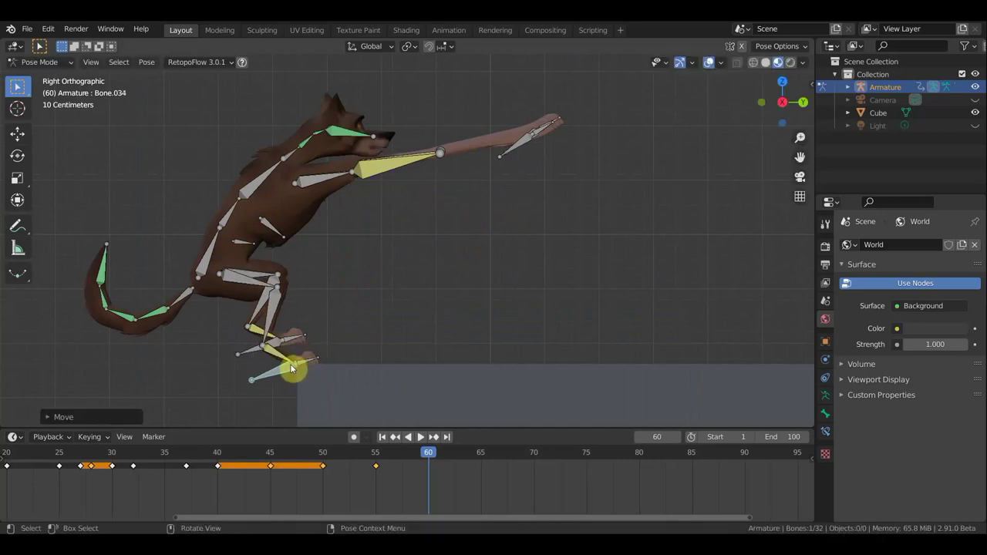
click(274, 361)
key(g)
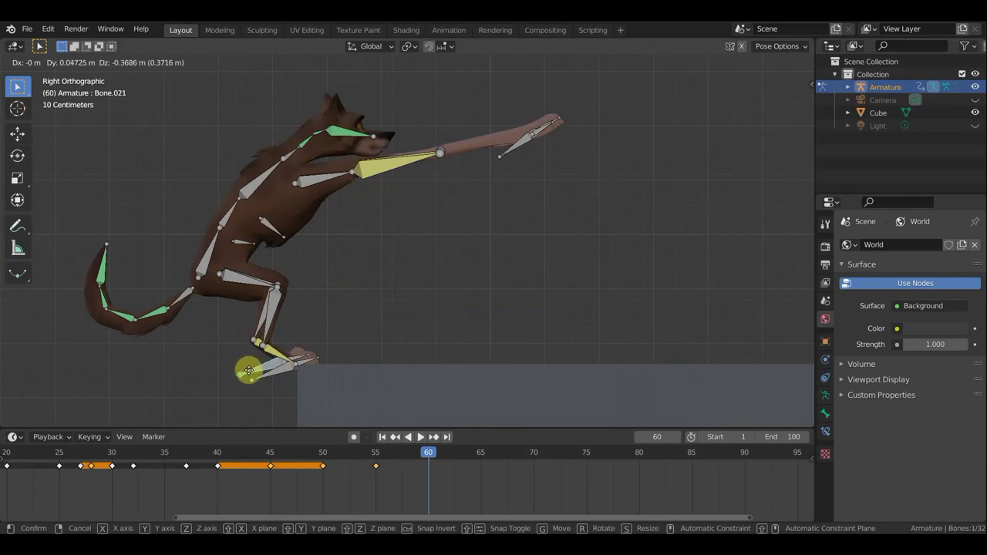
click(252, 366)
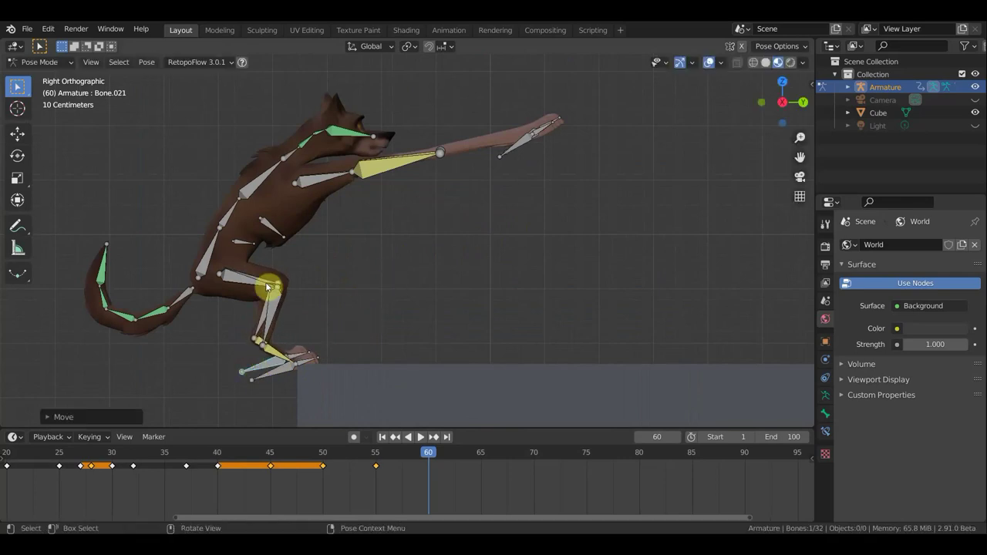
Step: Tilt the dog's body forward and plant the first front leg on the box top
click(220, 254)
key(r)
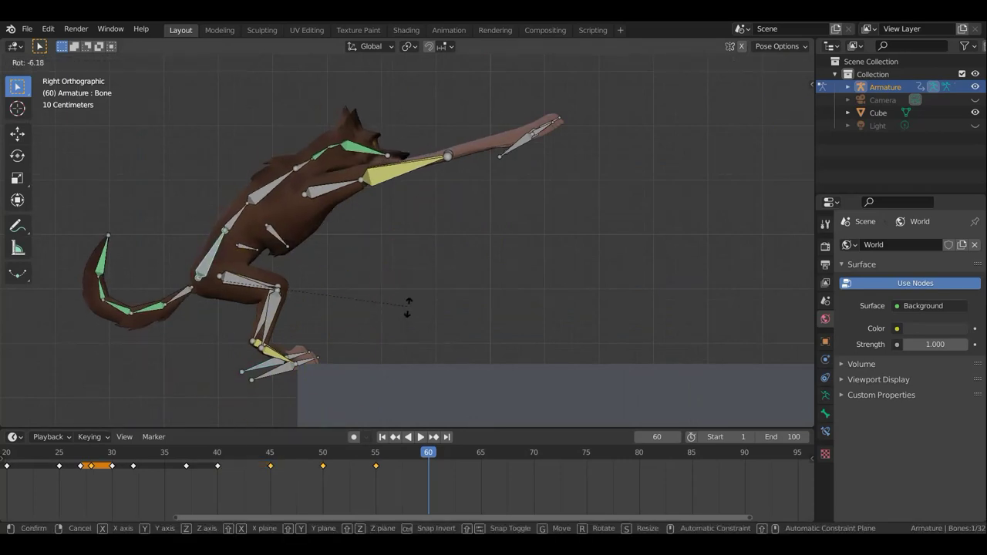
click(426, 413)
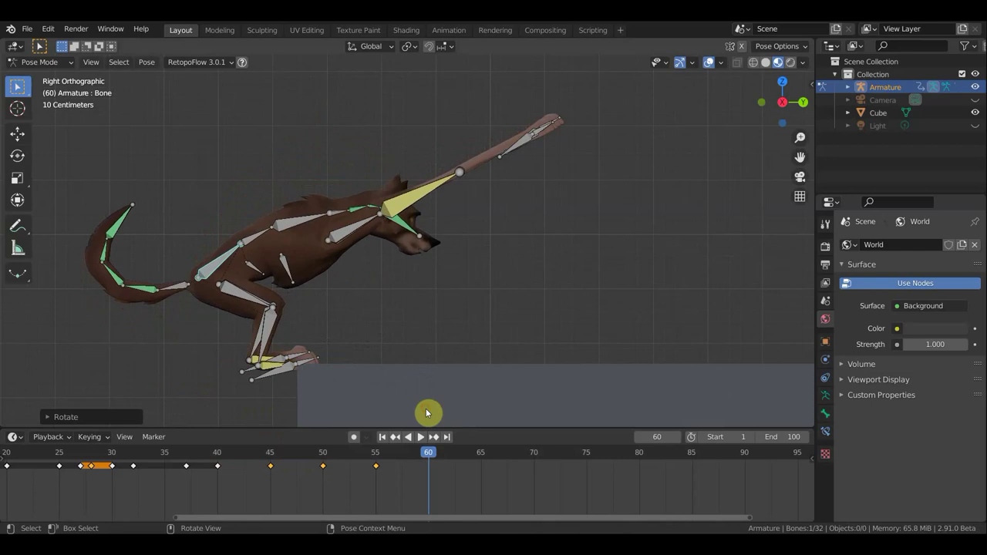
click(517, 161)
key(g)
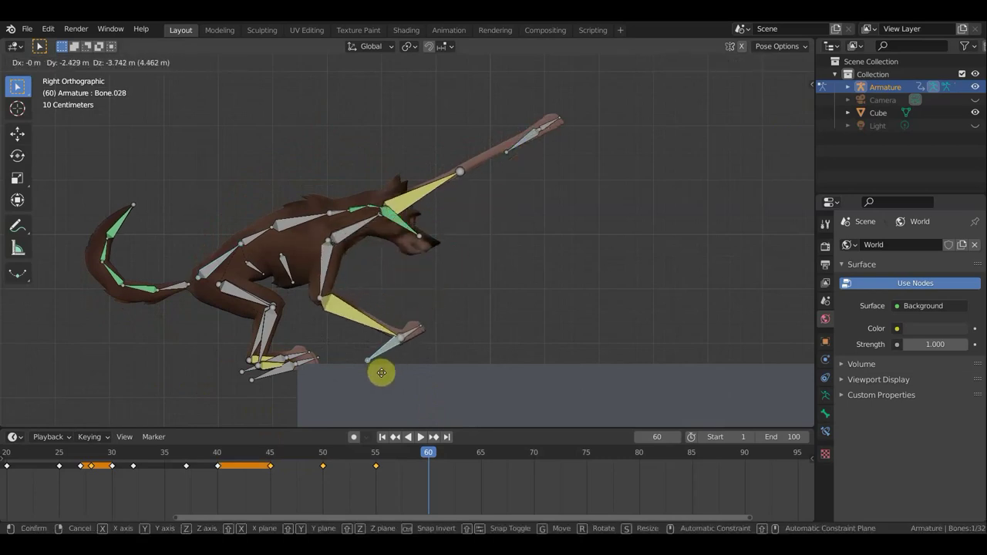
click(375, 388)
key(r)
click(455, 393)
Step: Move and rotate the second front leg down onto the box
click(518, 150)
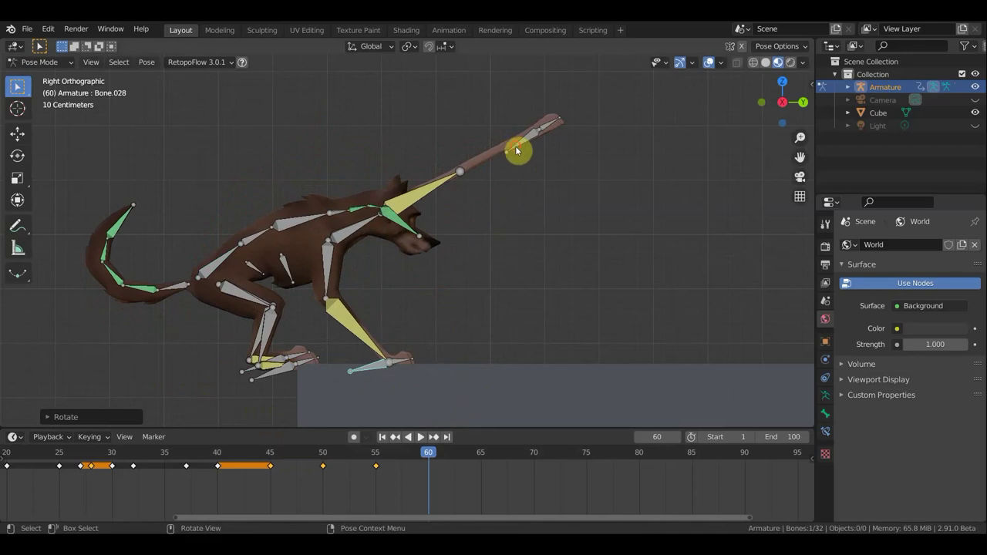
key(g)
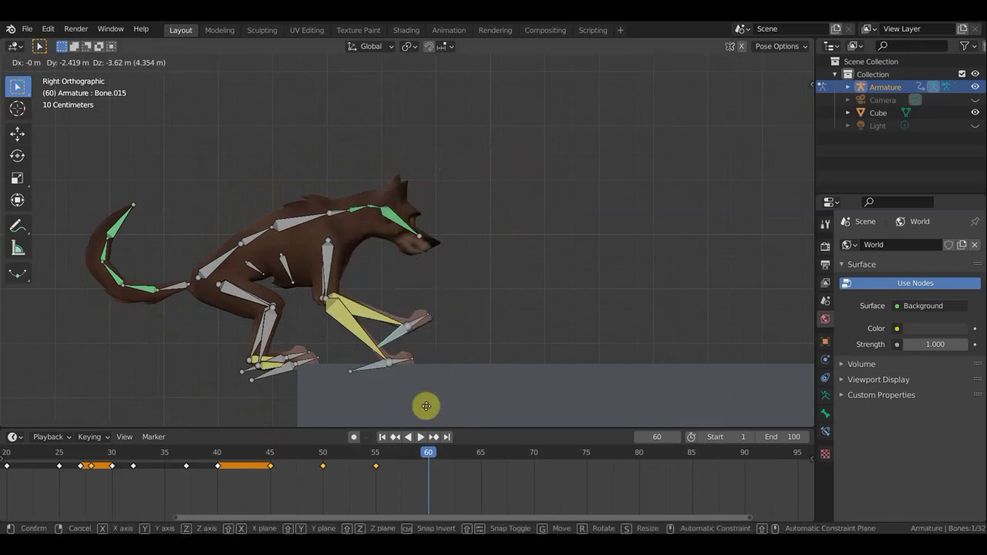
click(368, 63)
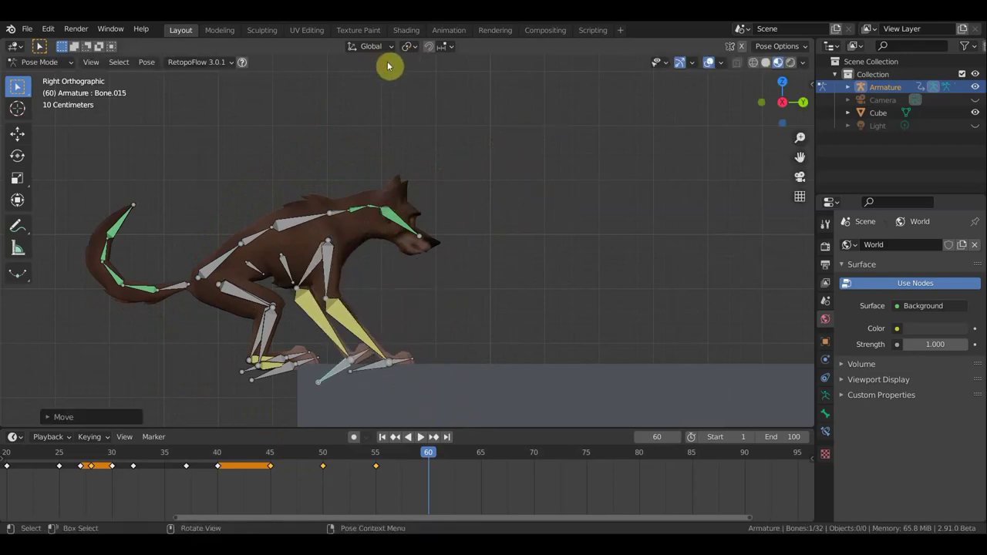
key(r)
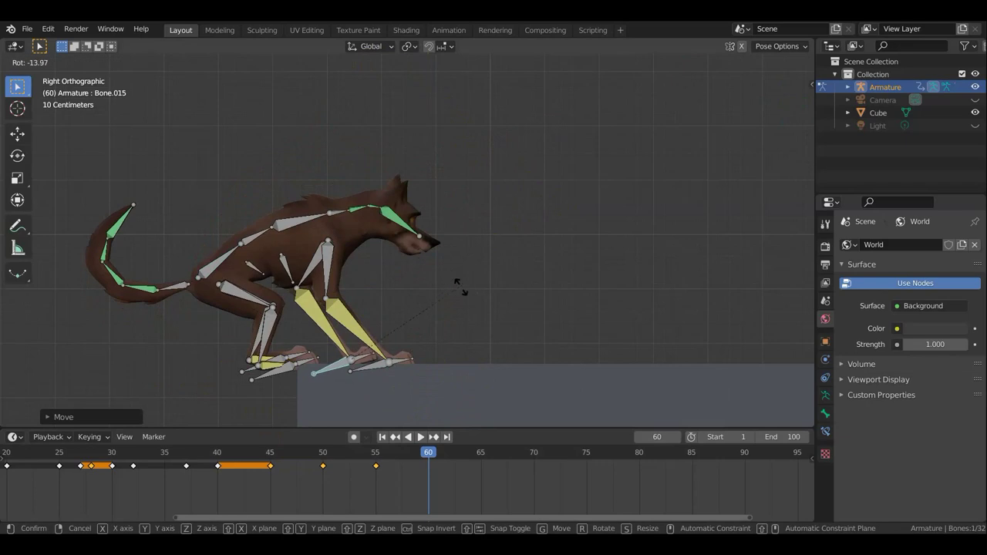
click(434, 323)
key(g)
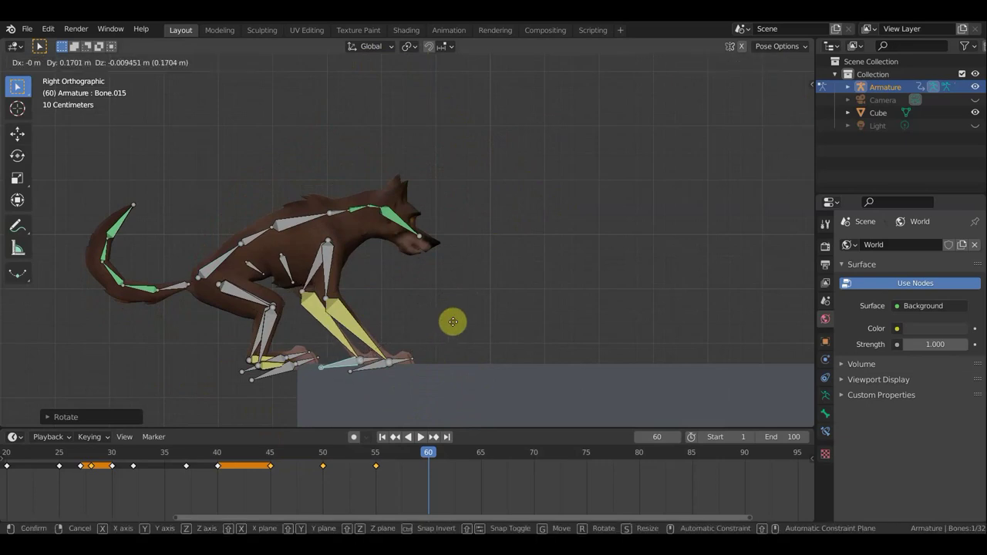
click(462, 321)
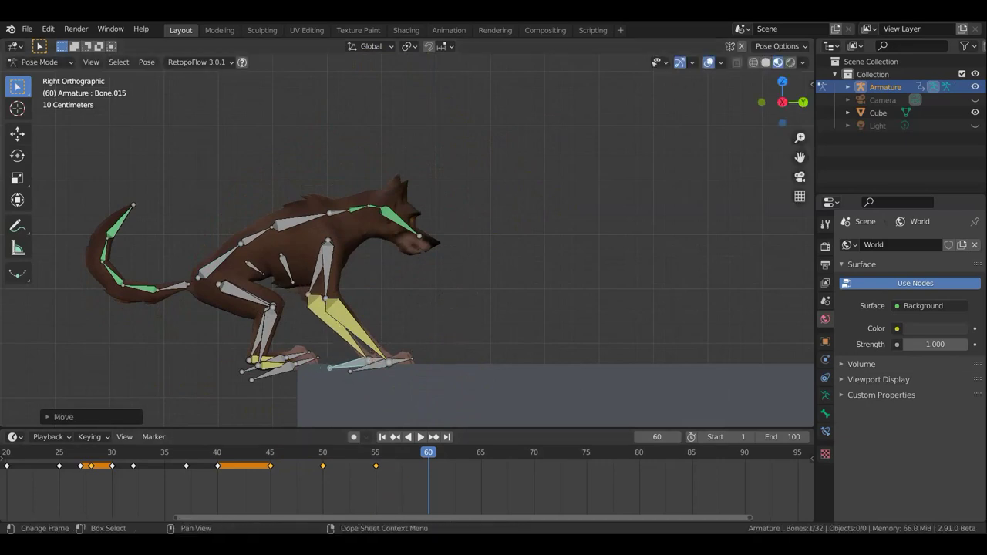
Step: Tilt the dog's head and swing the tail straight out behind
click(403, 225)
key(r)
click(470, 195)
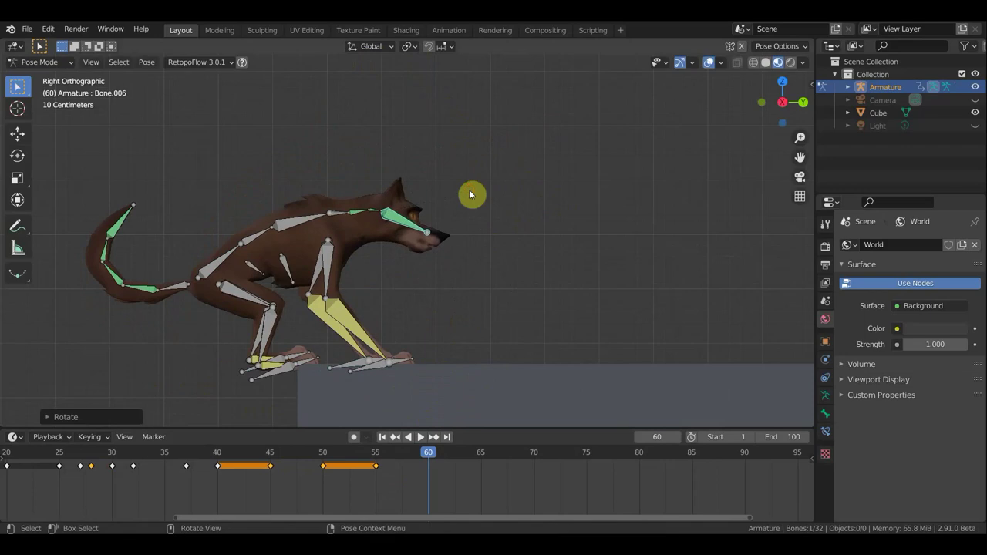
click(208, 276)
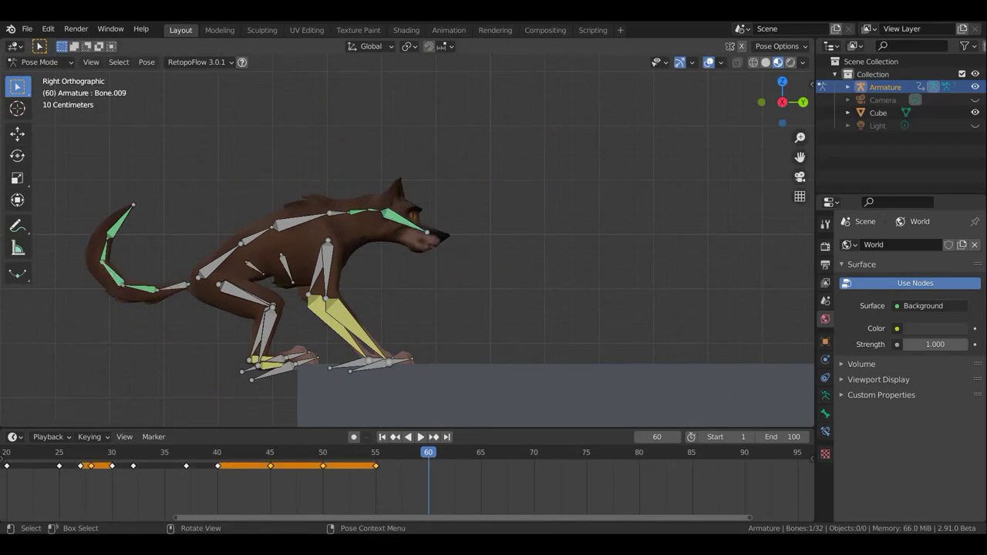
key(r)
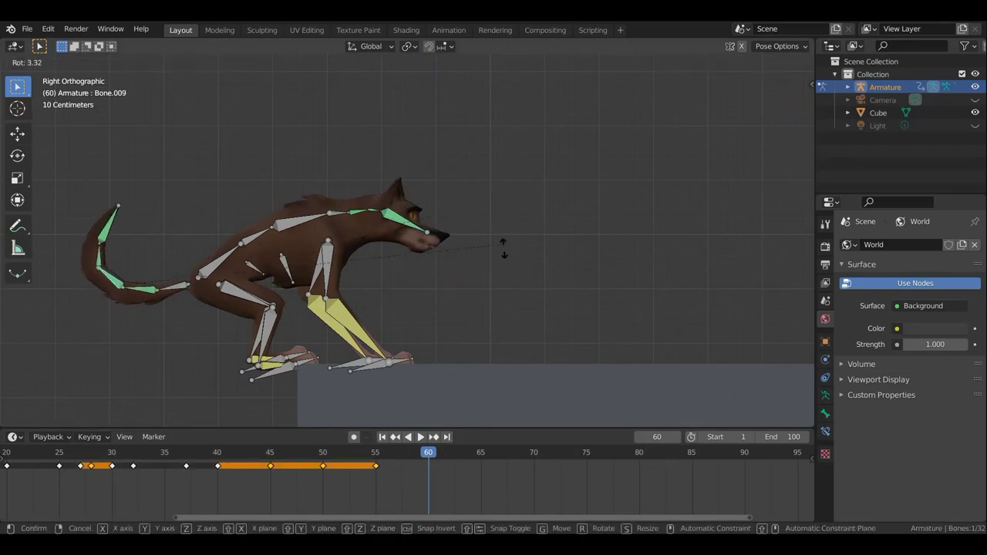
click(478, 222)
click(117, 260)
key(r)
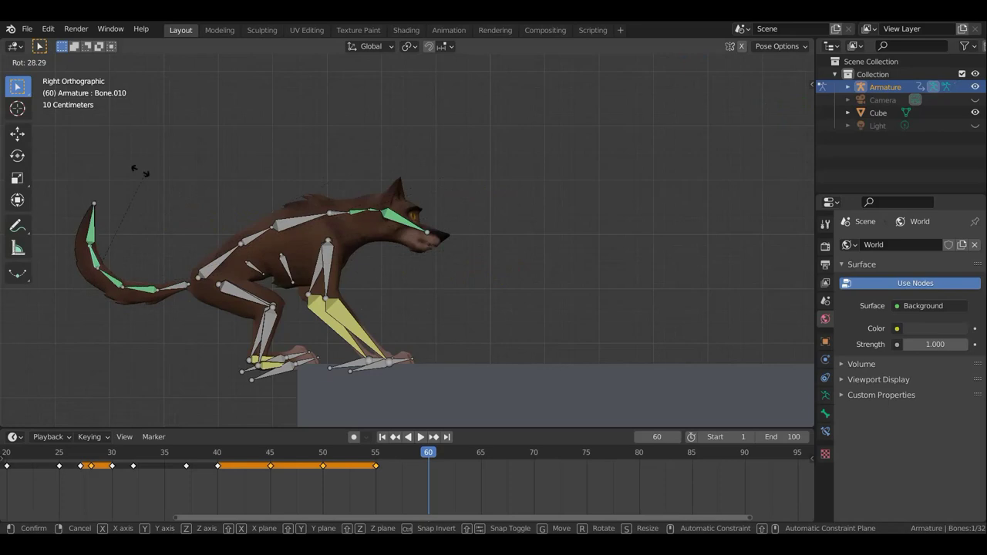
click(122, 166)
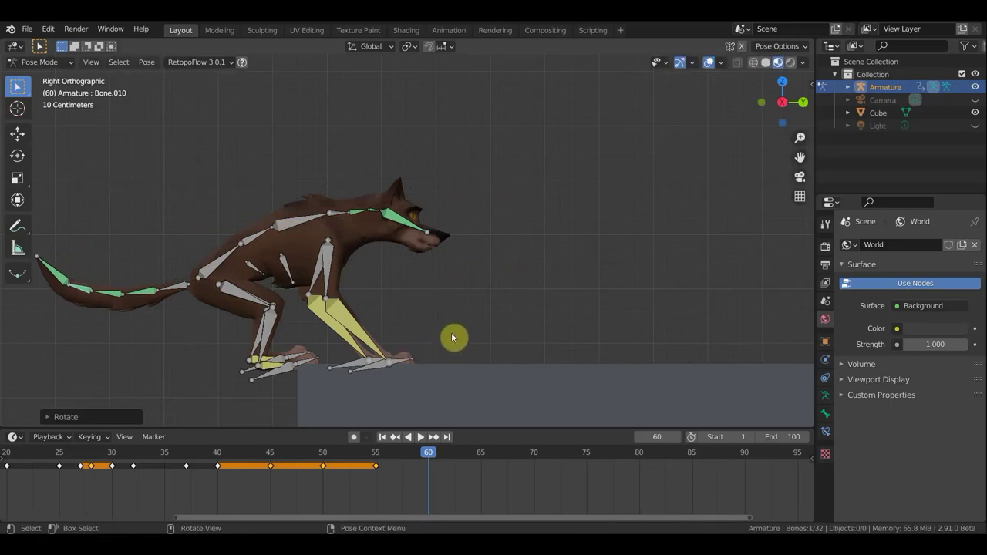
Step: Tilt the whole body again and stretch the front leg slightly forward
scroll(468, 333, down, 2)
scroll(501, 305, down, 3)
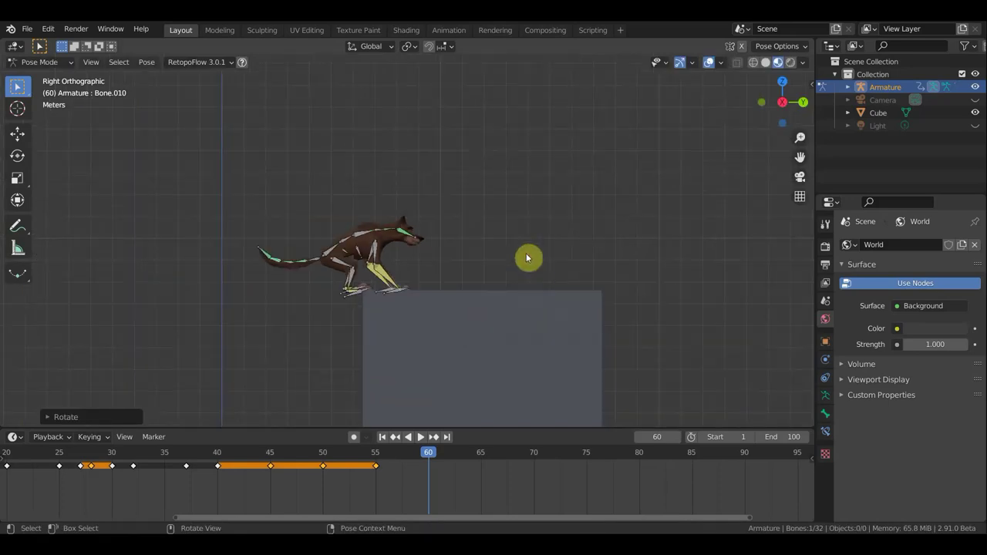
click(390, 250)
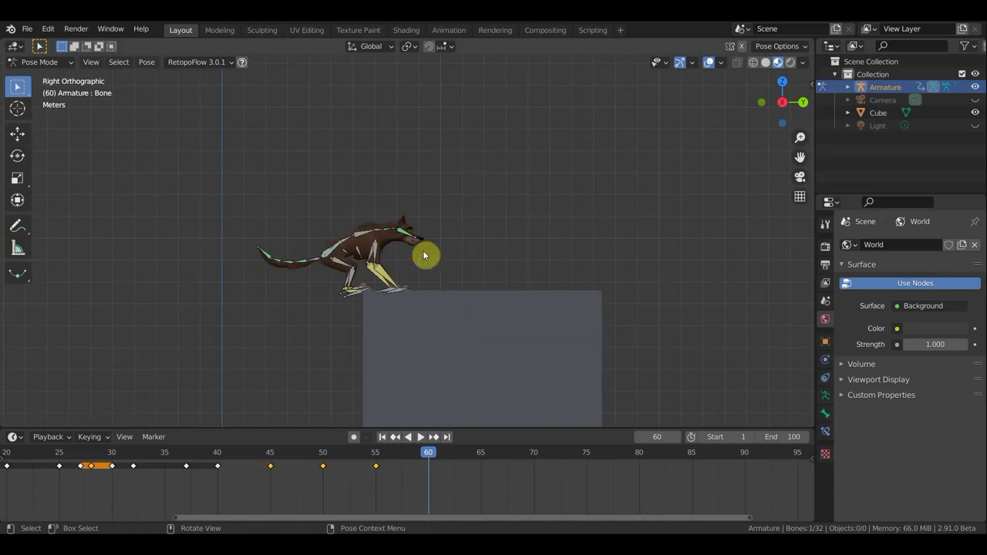
key(r)
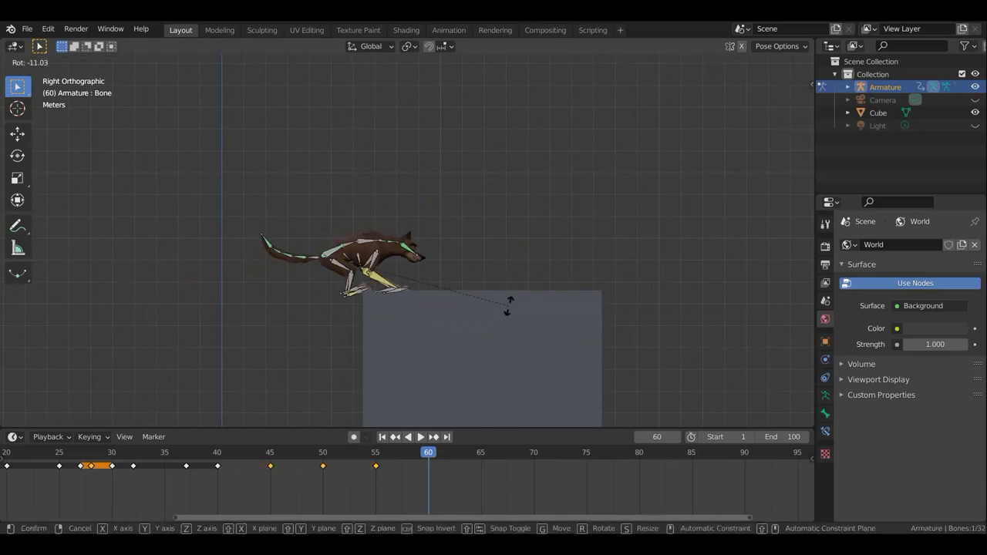
click(510, 311)
scroll(383, 315, up, 2)
click(394, 321)
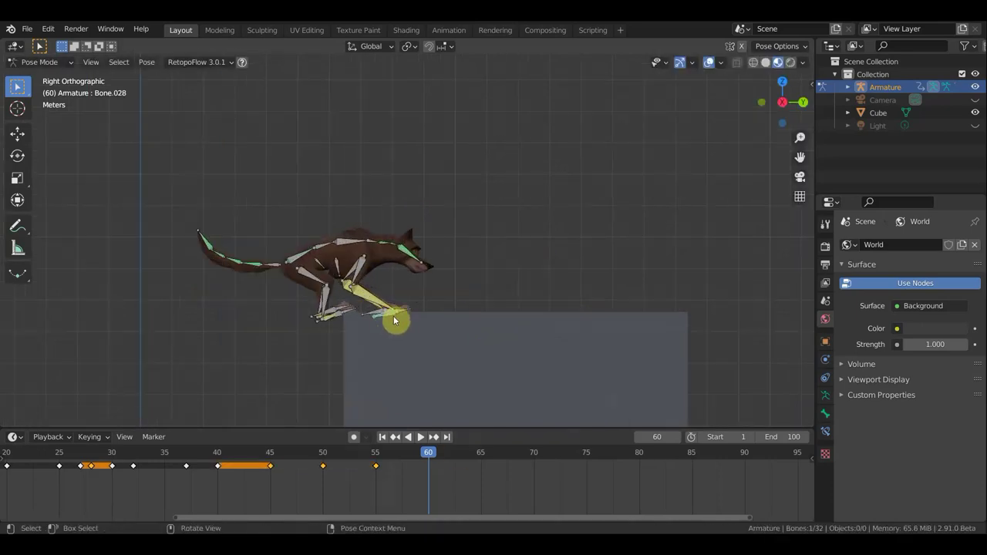
key(g)
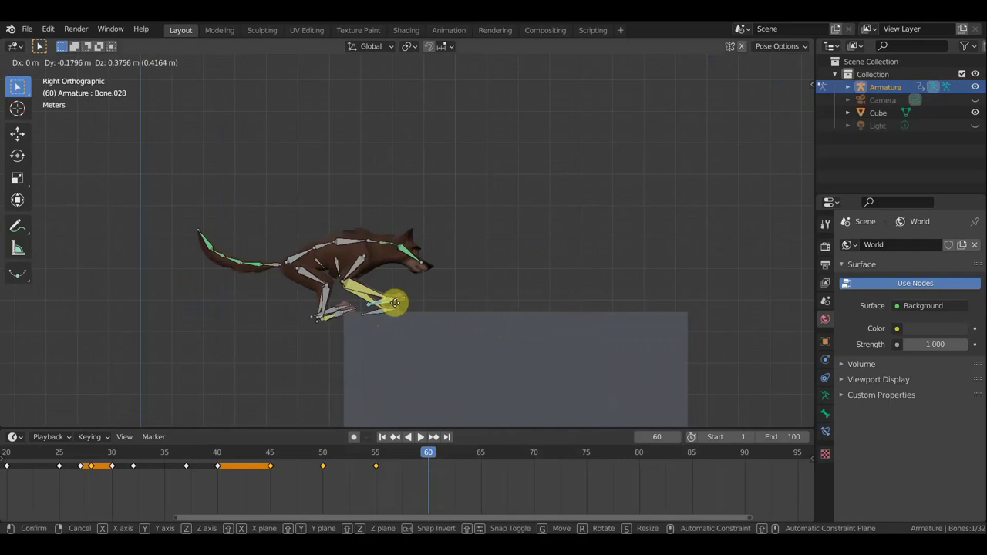
click(401, 307)
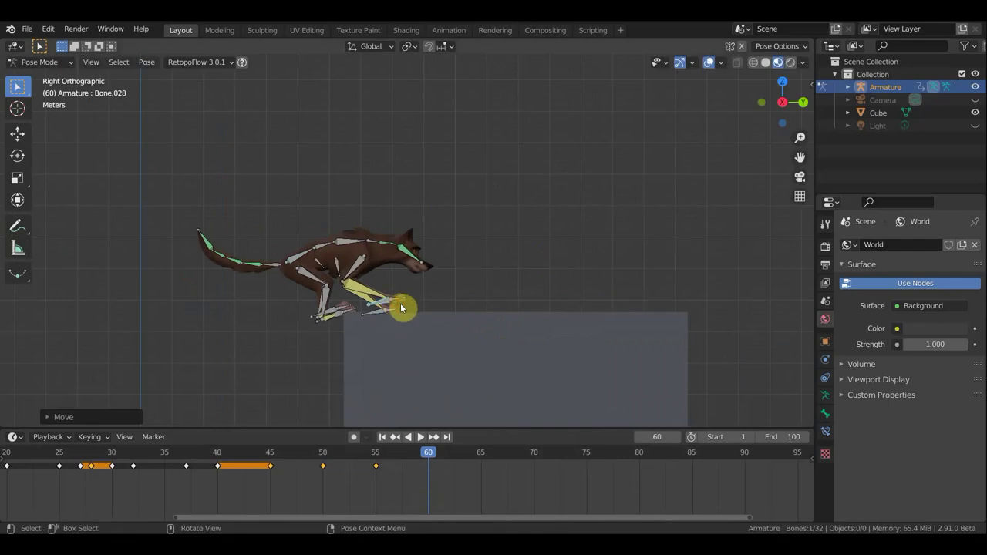
Step: Adjust the hind leg and lower foot bone Bone.034 near the box edge
click(316, 318)
key(g)
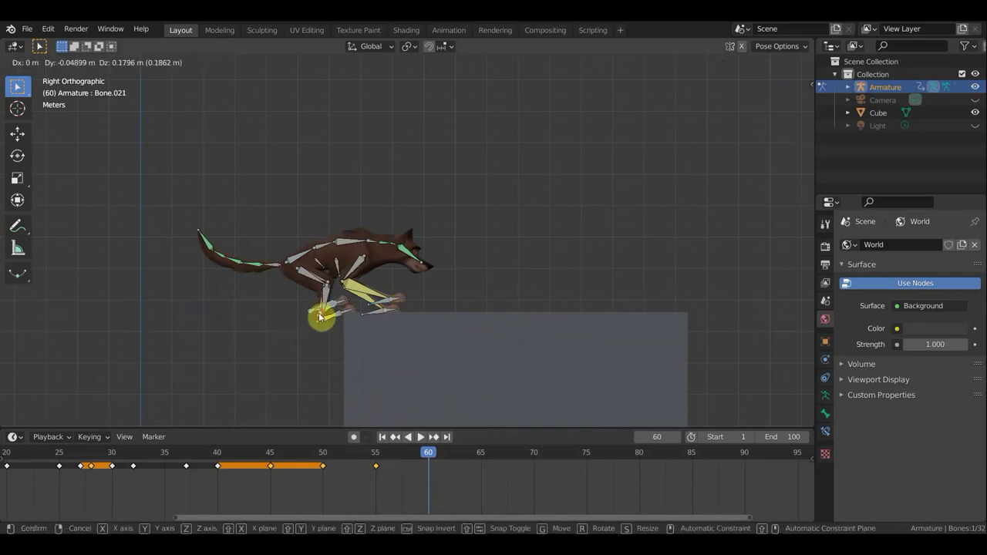
click(338, 318)
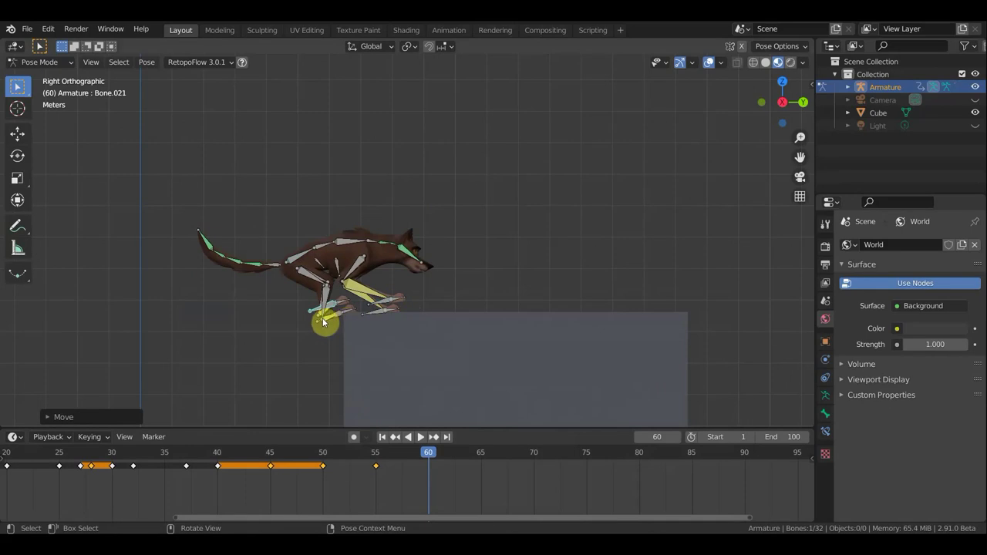
click(317, 324)
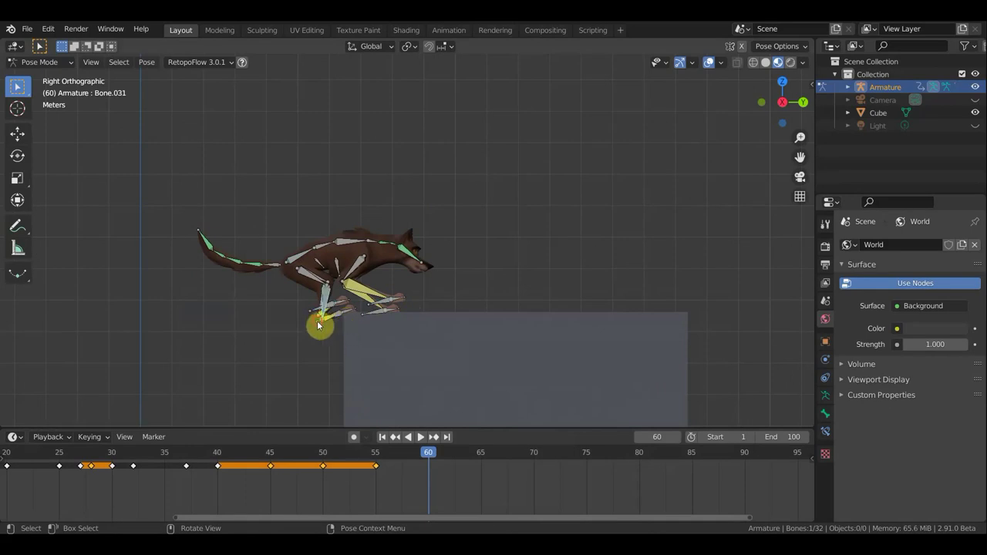
click(351, 334)
key(g)
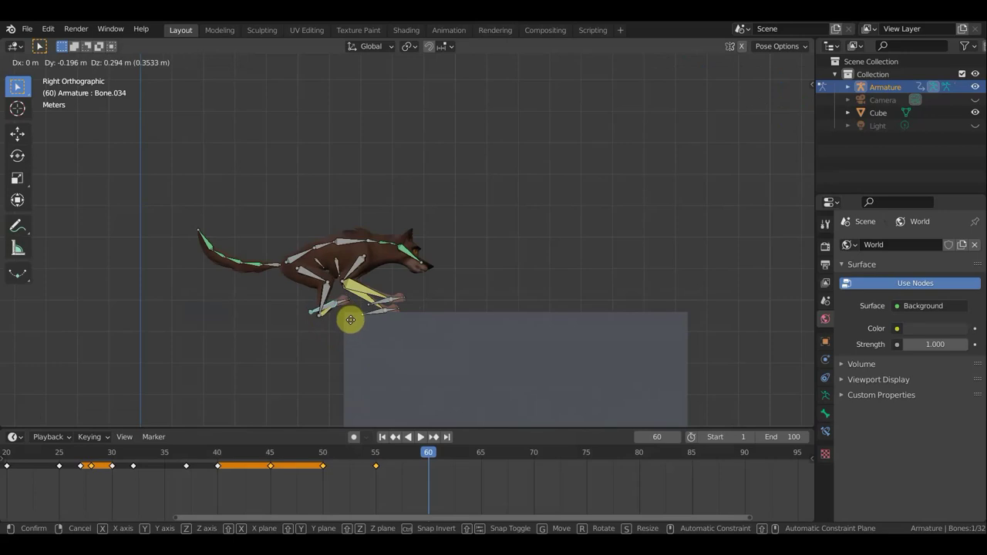
click(353, 324)
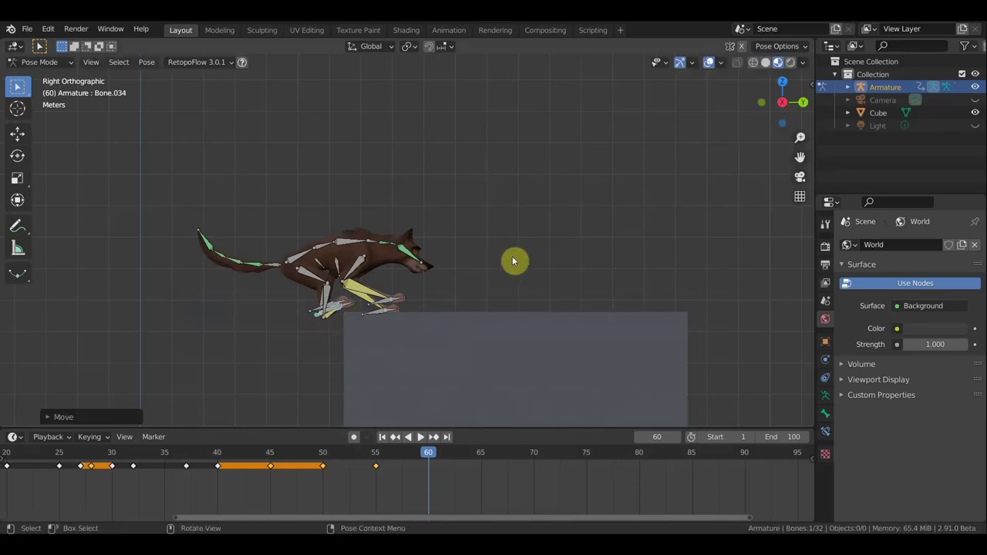
Step: Keyframe all of the dog's bones at frame 60
key(a)
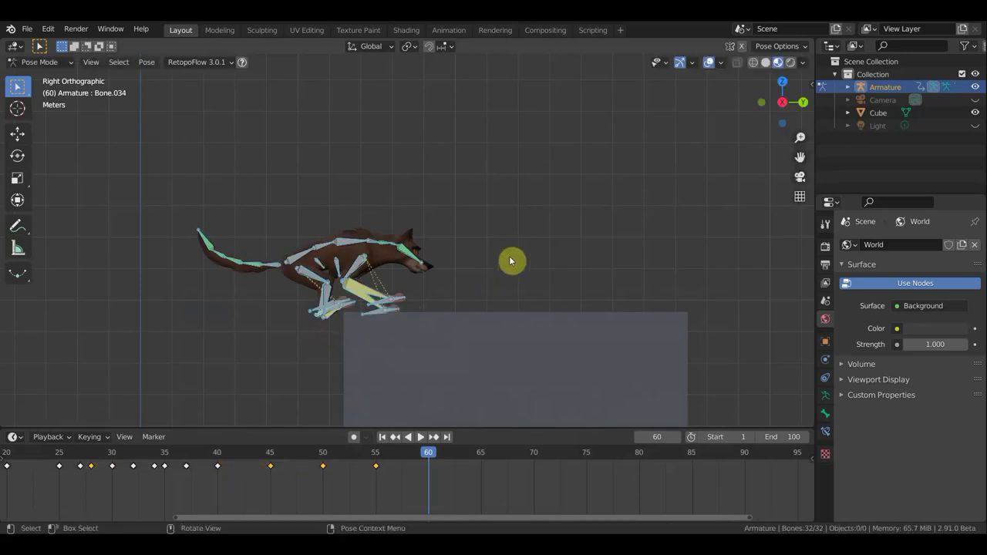
key(i)
click(509, 256)
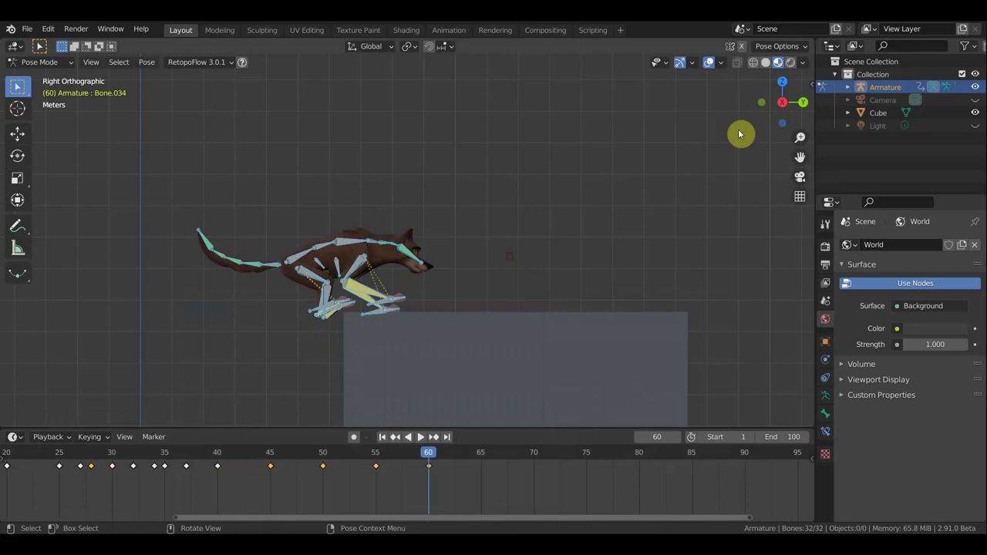
Step: With overlays hidden, reframe the dog and box and scrub the leap to frame 65, then show bones again
click(710, 65)
scroll(575, 236, down, 3)
scroll(555, 249, down, 3)
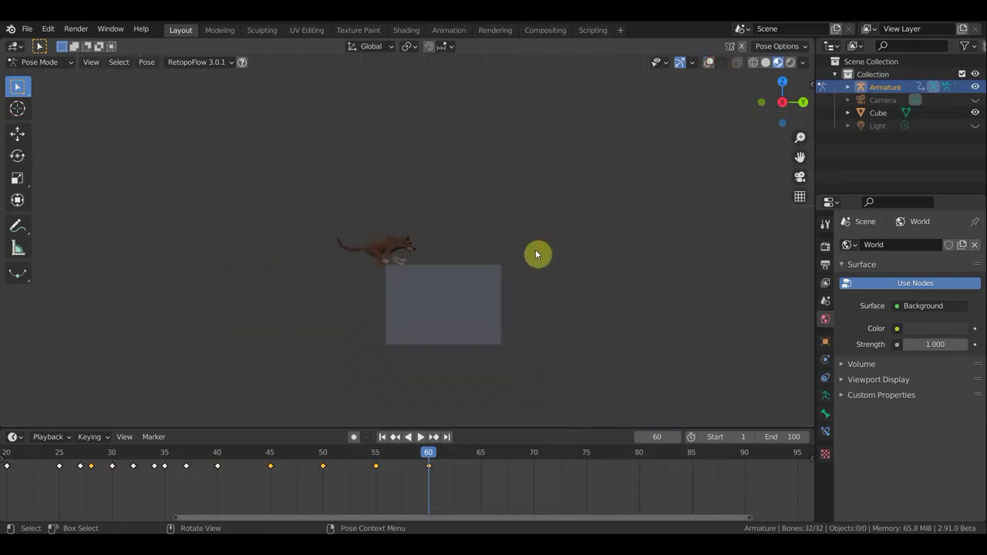
shift+middle_drag(557, 286, 690, 229)
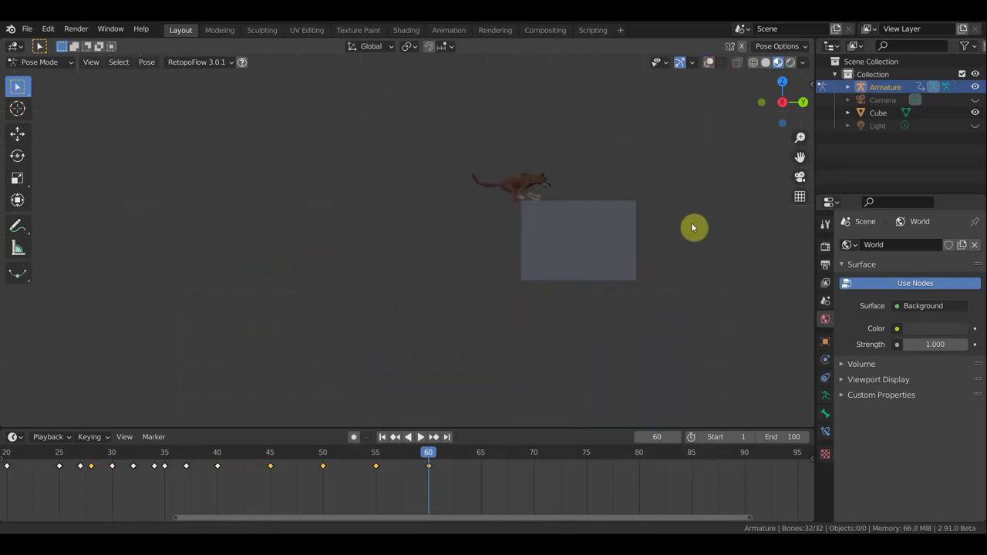
scroll(682, 261, up, 3)
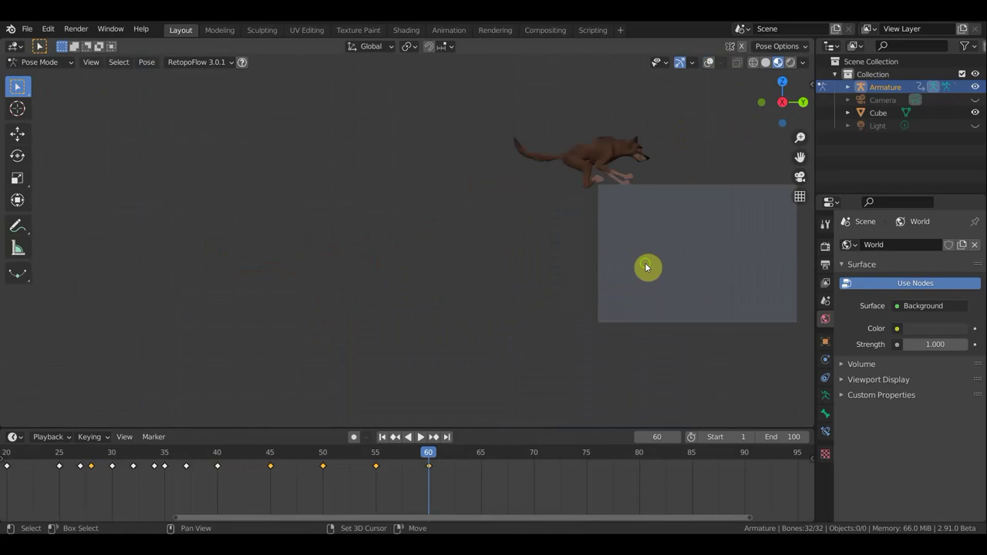
shift+middle_drag(646, 266, 588, 296)
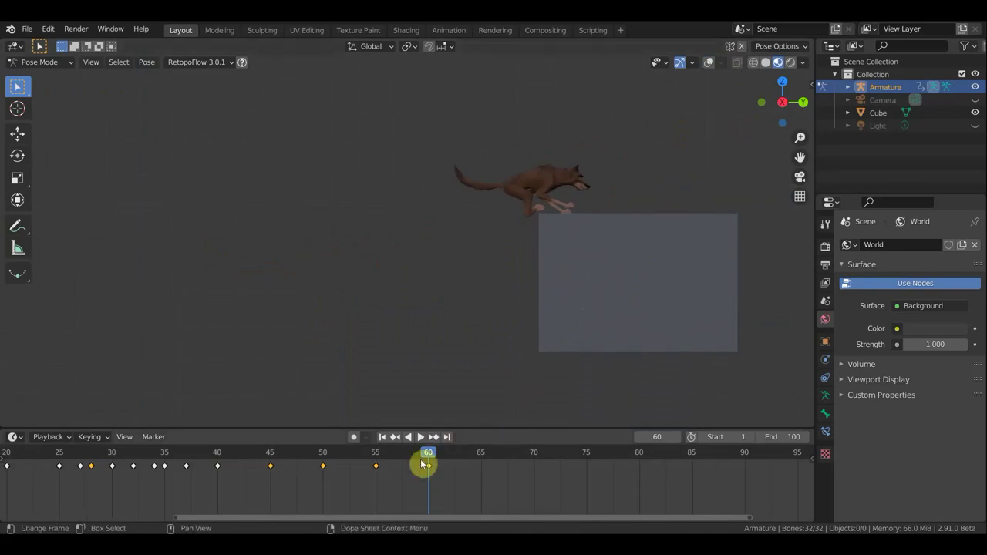
mouse_move(346, 498)
middle_down()
mouse_move(468, 496)
mouse_move(567, 513)
middle_up()
mouse_move(574, 456)
mouse_down()
mouse_move(66, 464)
mouse_move(631, 498)
mouse_up()
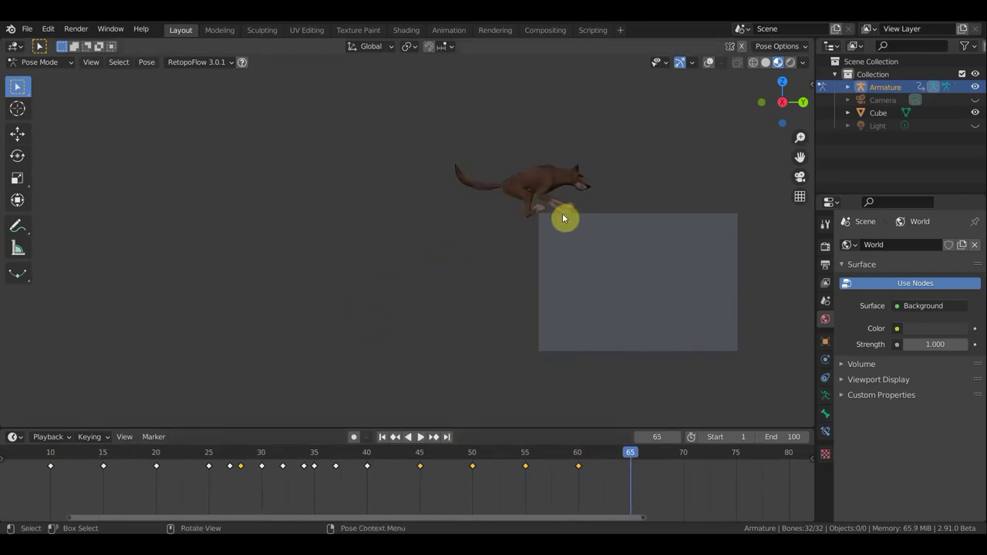
scroll(587, 202, up, 1)
scroll(591, 193, up, 3)
mouse_move(586, 213)
shift+middle_down()
mouse_move(319, 282)
mouse_move(273, 255)
shift+middle_up()
shift+middle_drag(571, 180, 542, 187)
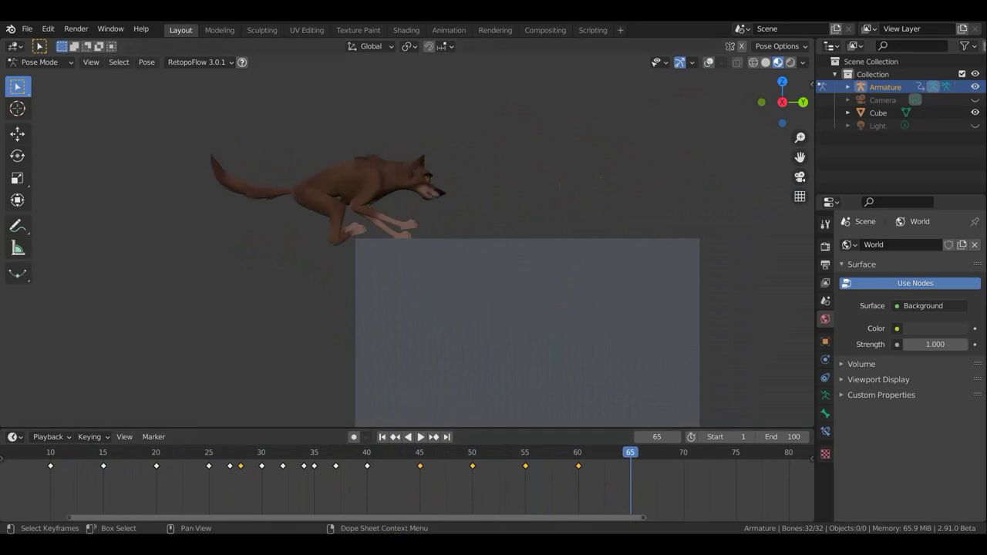
click(709, 63)
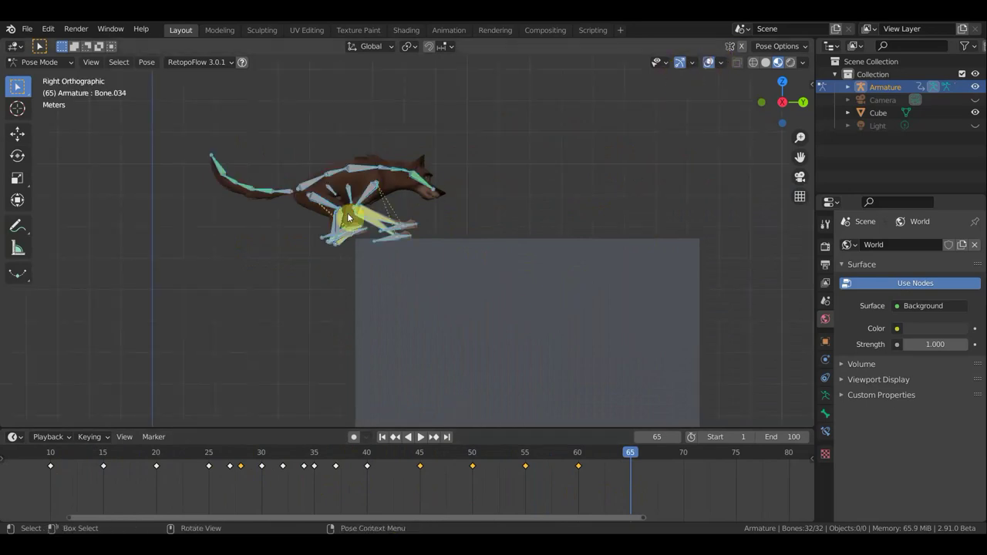
Step: Move the dog's root bone so its body sits further over the box
click(321, 198)
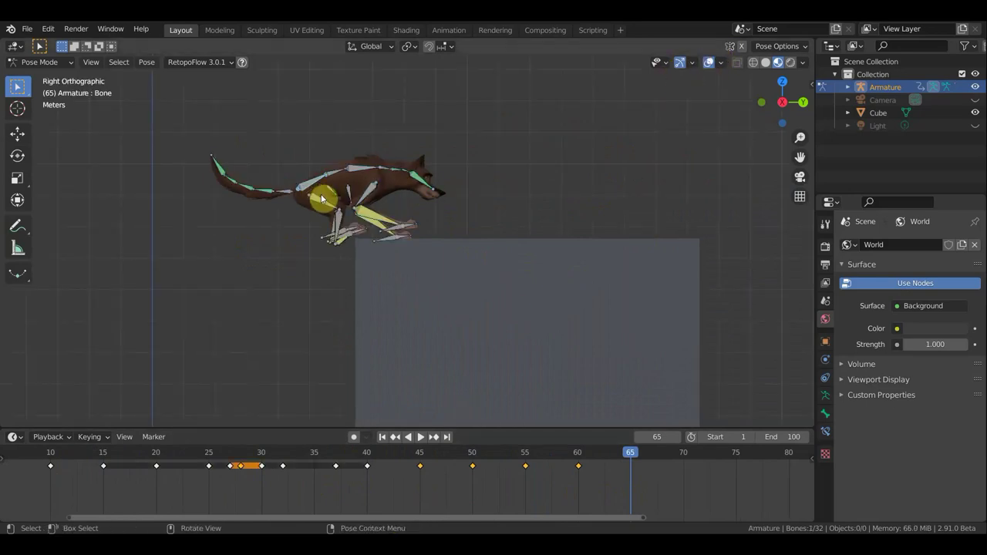
key(g)
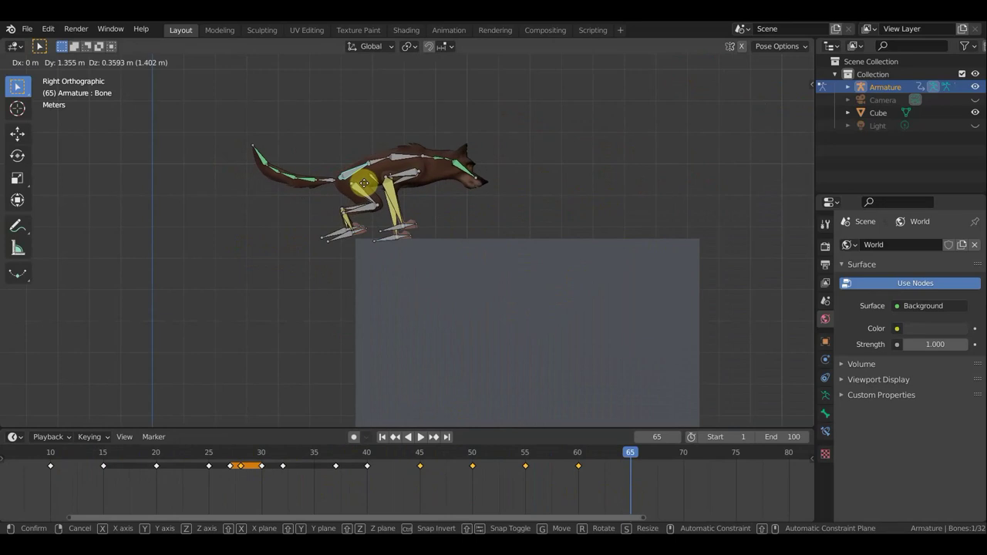
click(367, 181)
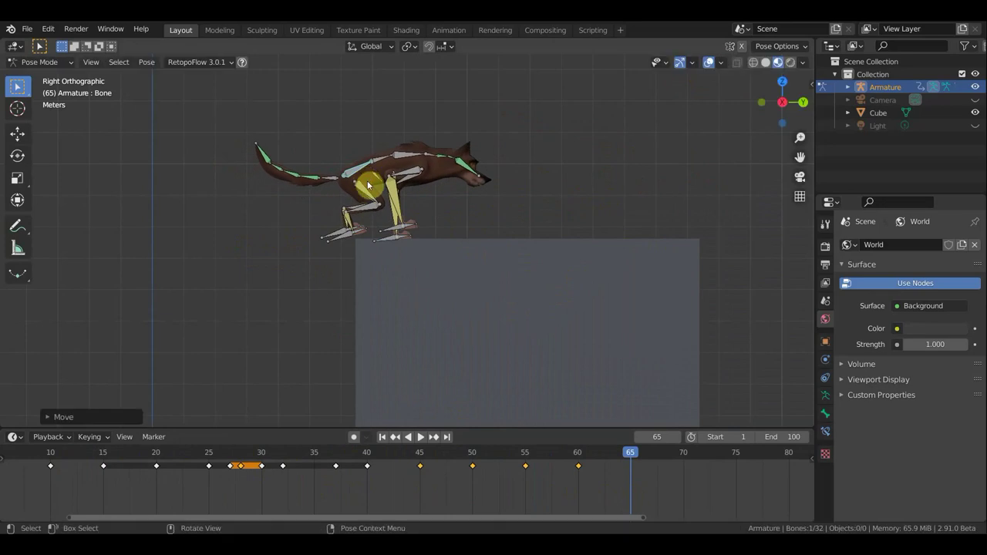
Step: Reposition and tilt both hind feet, including Bone.034
click(343, 242)
key(g)
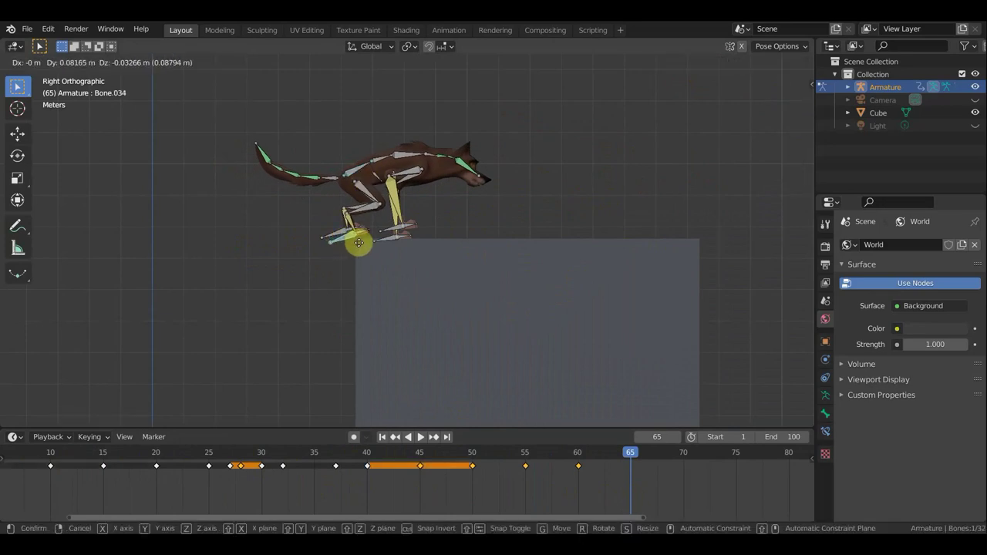
click(360, 247)
key(r)
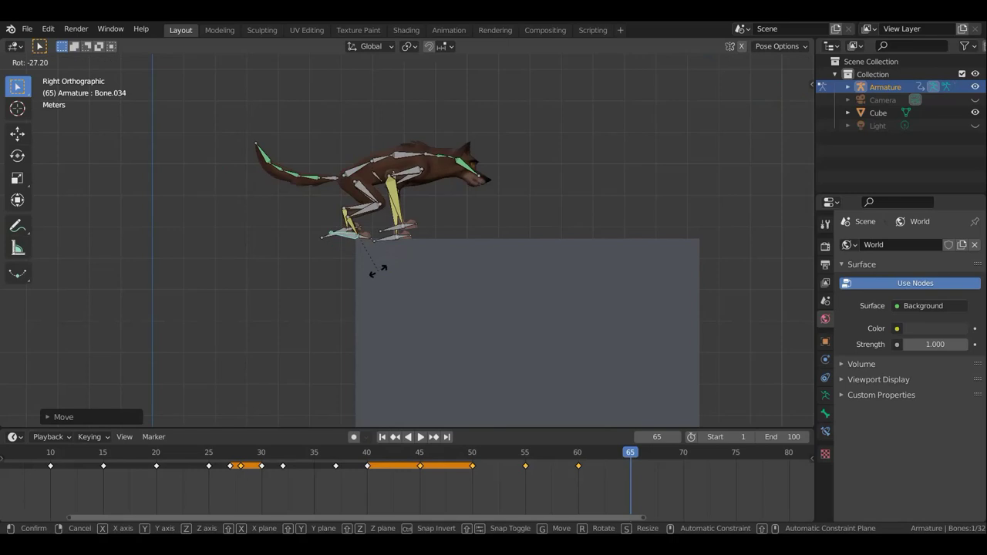
click(384, 269)
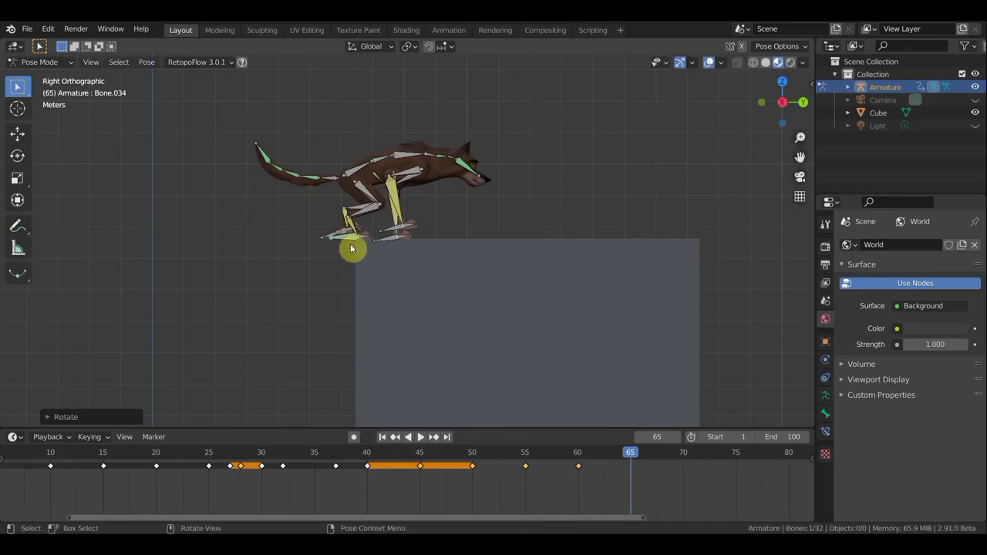
click(342, 237)
key(g)
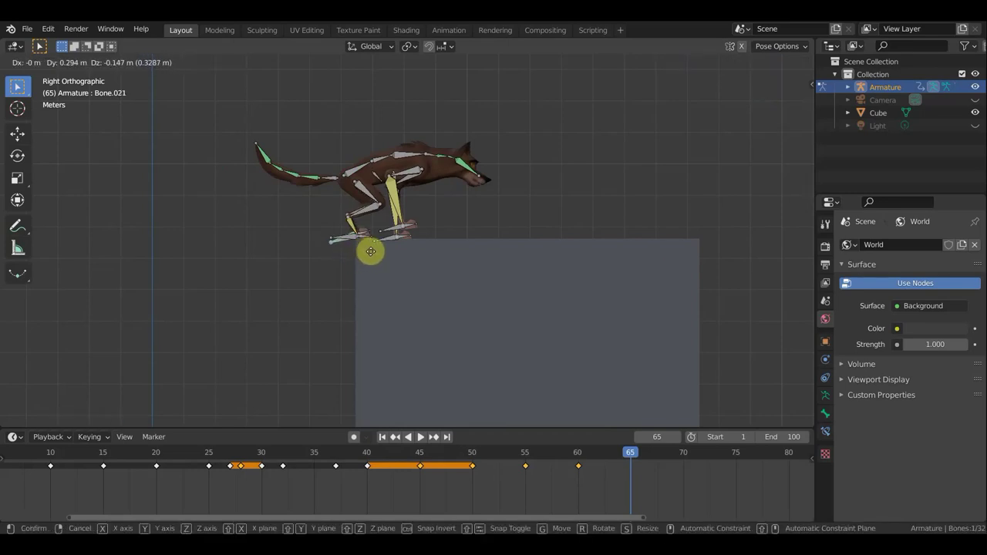
click(376, 254)
key(r)
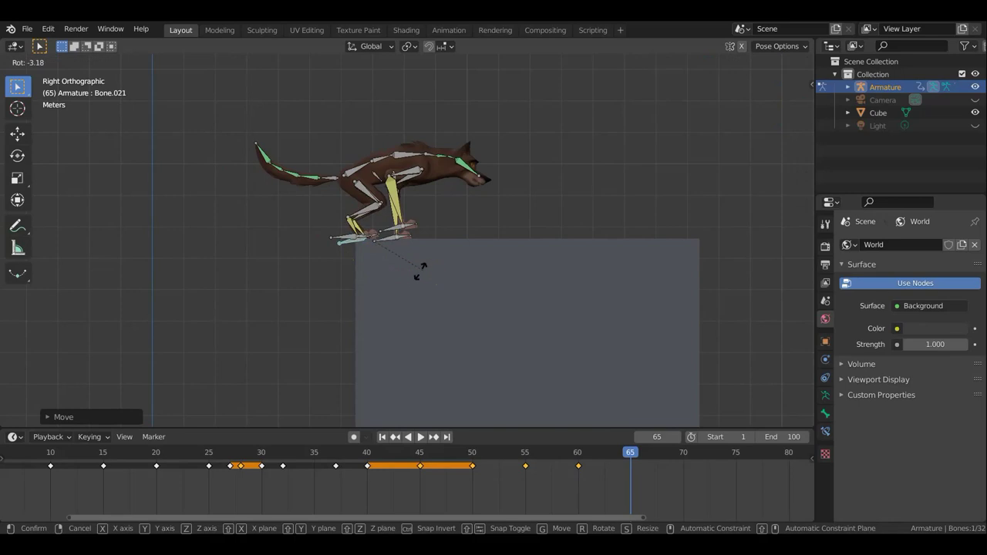
click(413, 272)
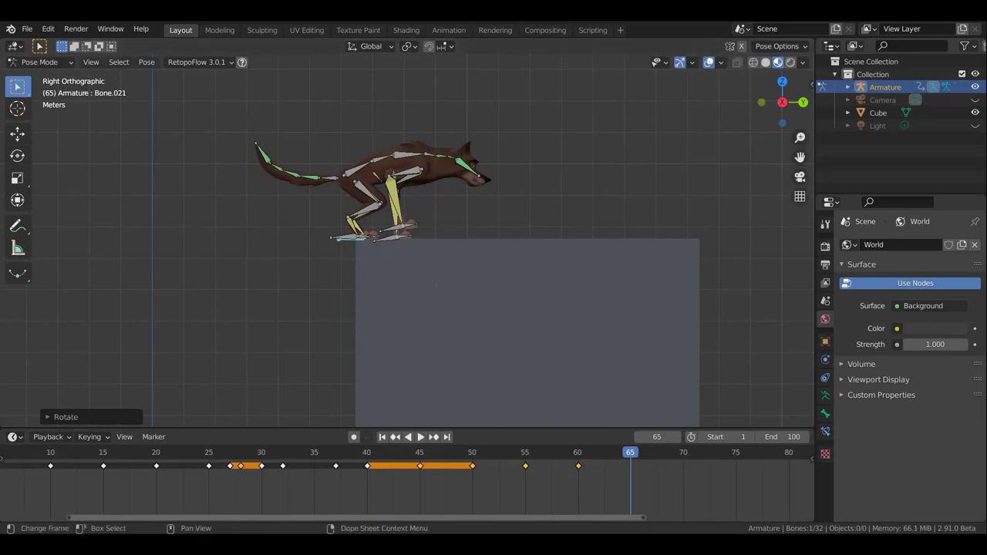
Step: Plant the front feet (Bone.028) on the box top and shift the body forward
click(391, 235)
key(g)
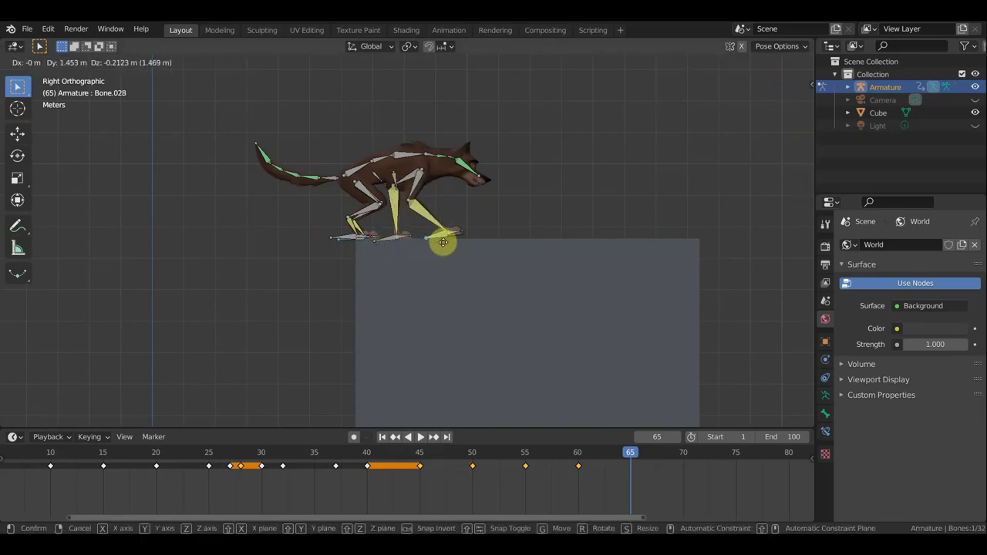
click(451, 249)
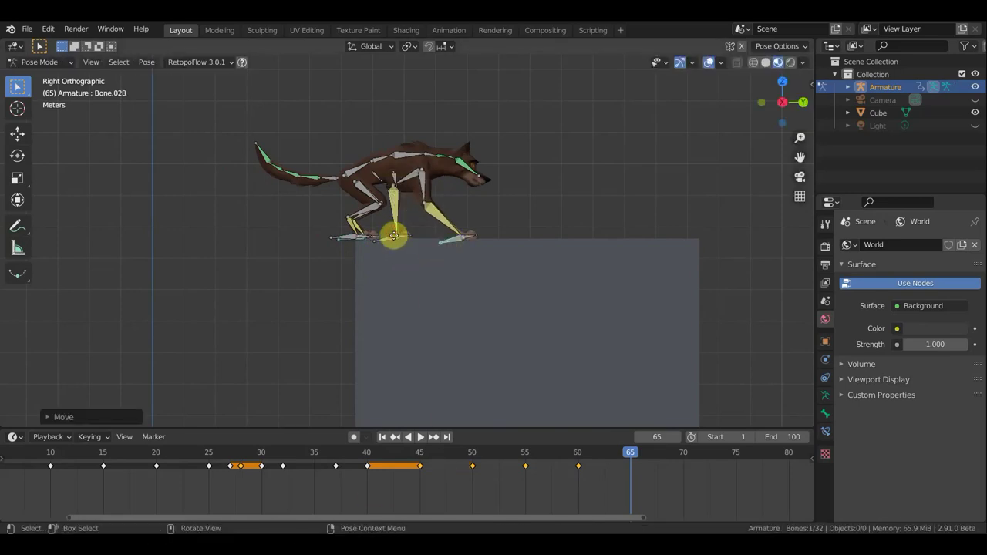
drag(392, 240, 402, 235)
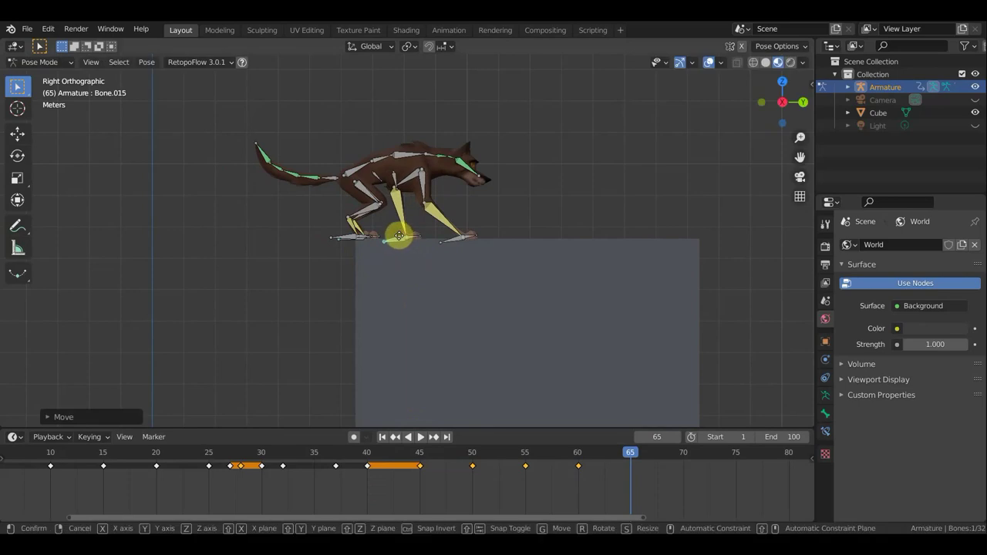
click(388, 183)
drag(414, 183, 435, 182)
drag(458, 241, 477, 236)
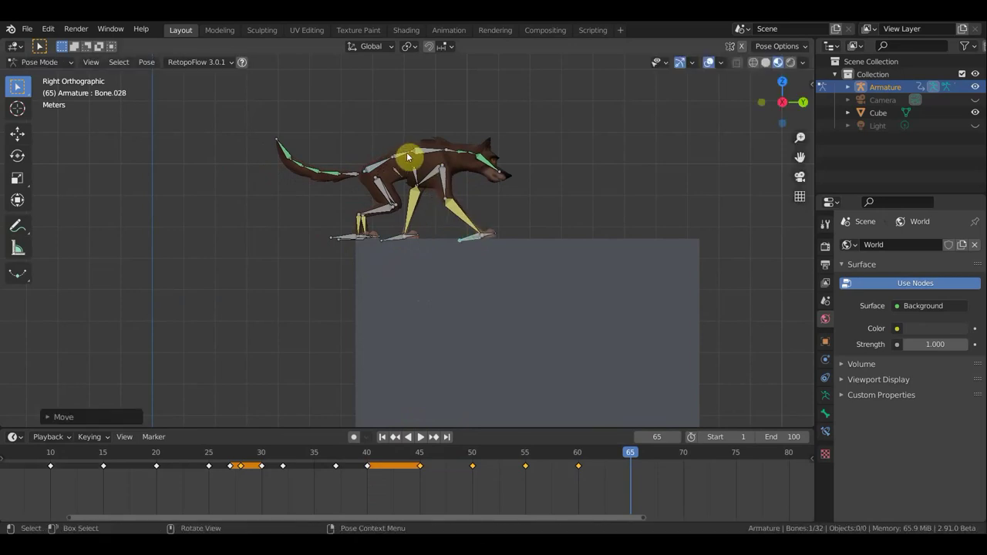
Step: Raise the dog's head and rotate the root bone so the body leans forward
click(511, 199)
key(r)
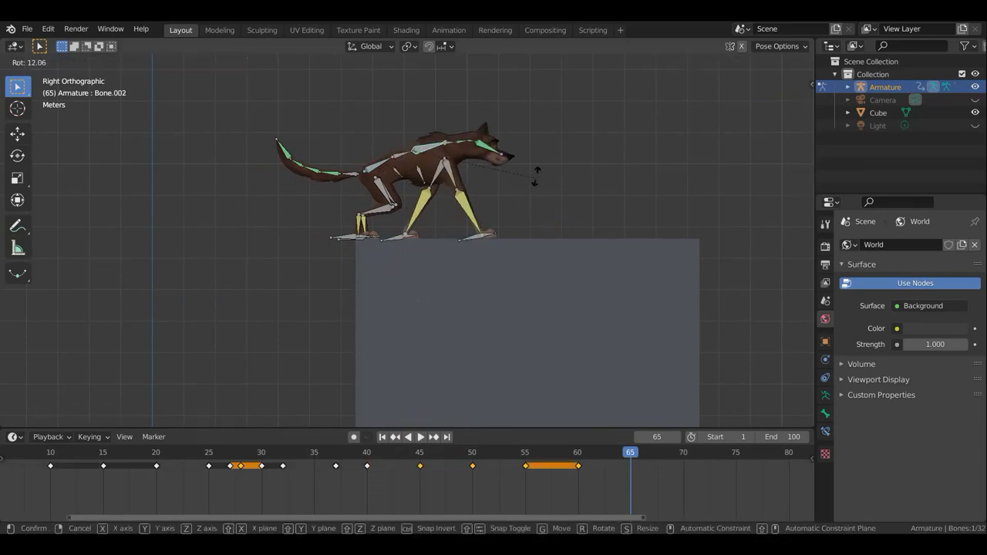
click(496, 145)
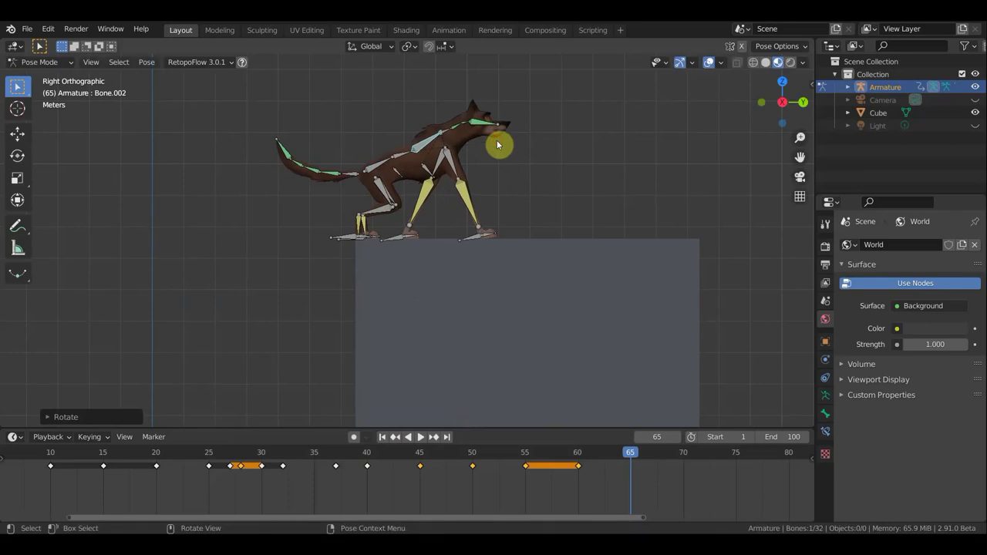
click(385, 165)
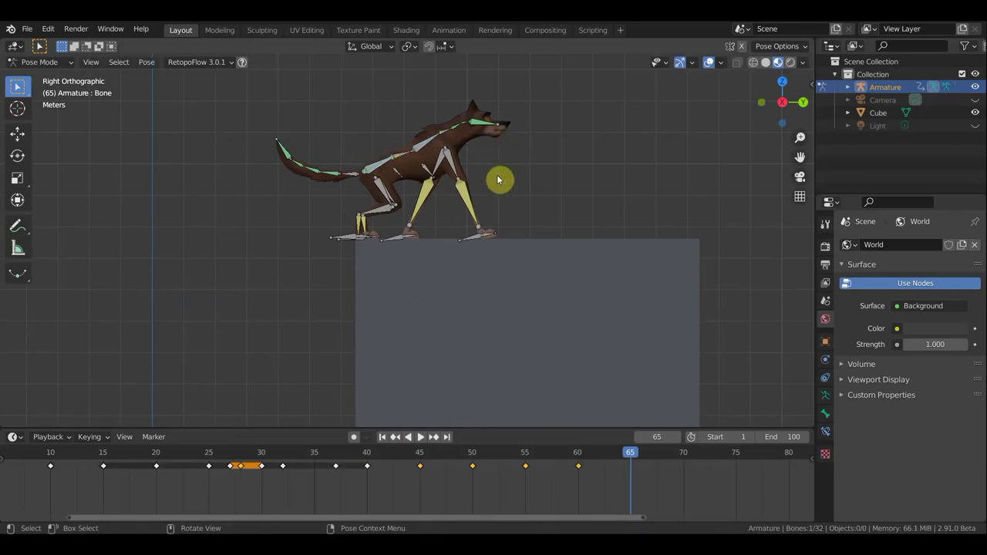
key(r)
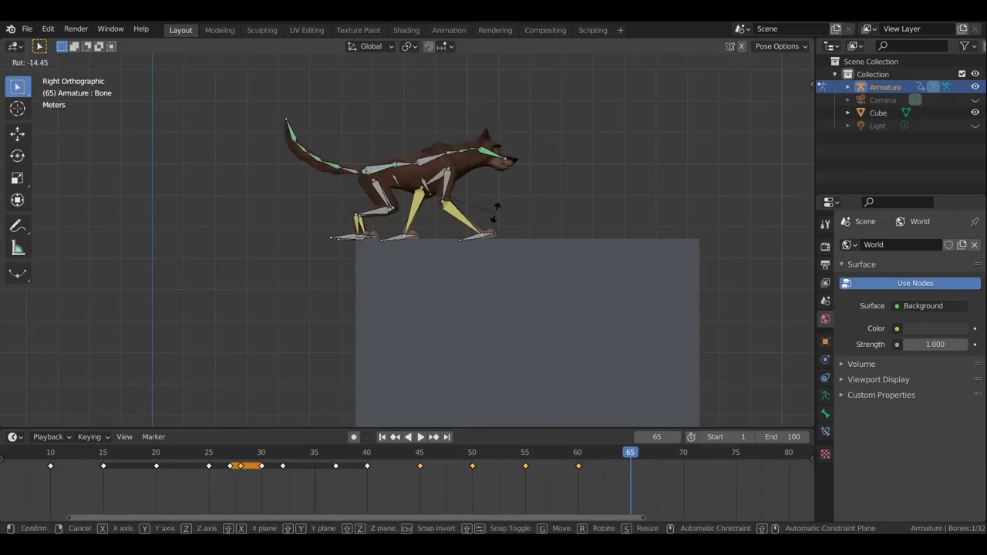
click(494, 218)
Step: From a top view, rotate spine Bone.002 and head Bone.006 slightly to the left
mouse_move(510, 236)
middle_down()
mouse_move(551, 284)
mouse_move(463, 228)
middle_up()
click(415, 199)
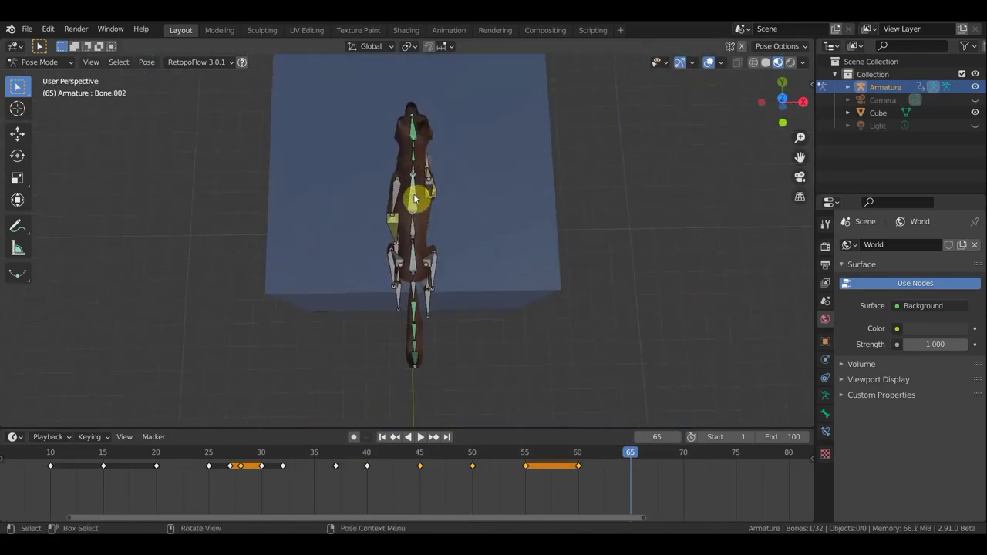
key(r)
click(503, 197)
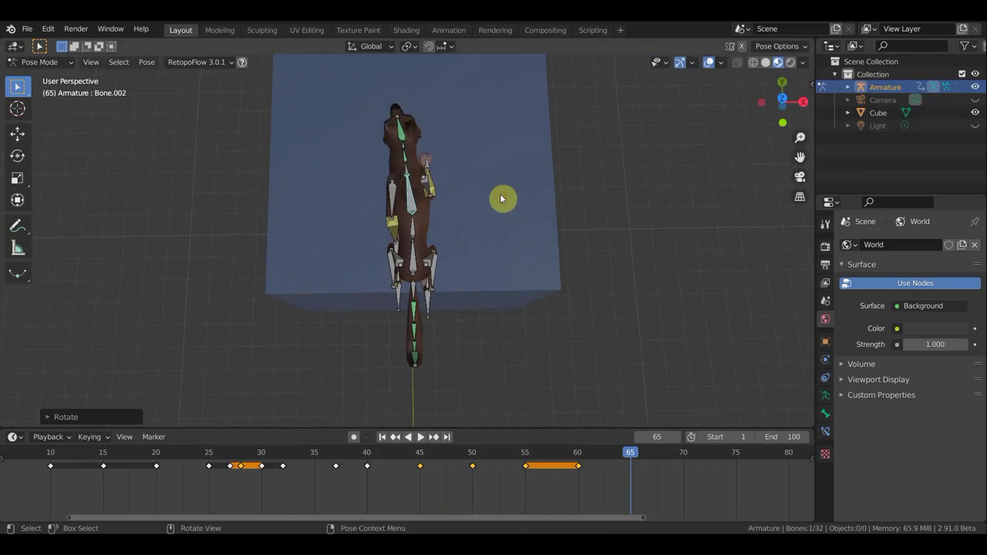
click(412, 146)
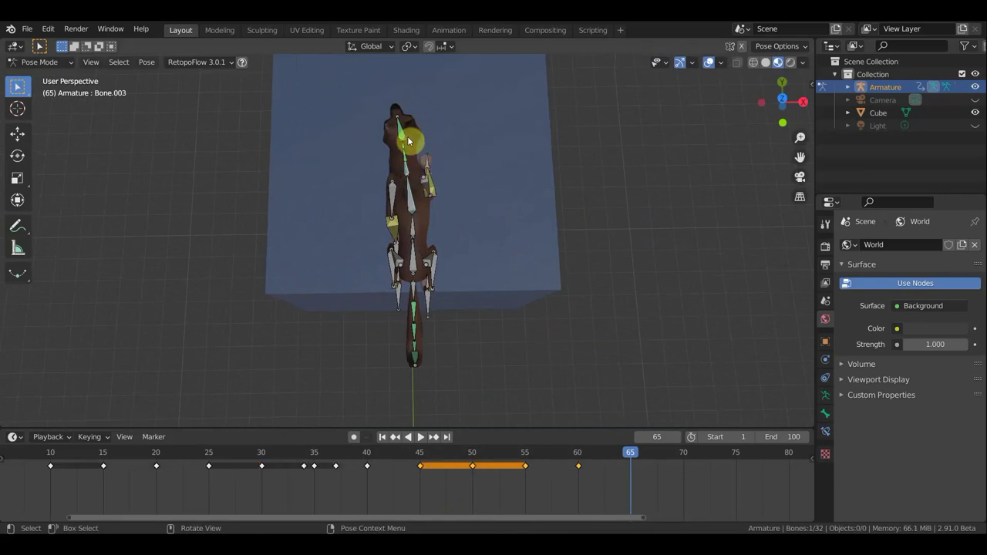
click(403, 133)
key(r)
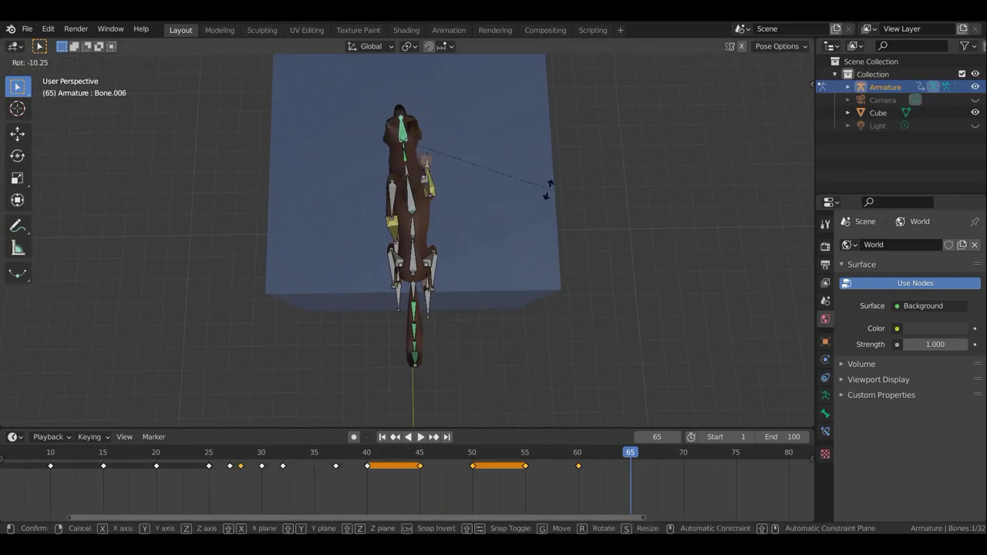
click(551, 197)
Step: Keyframe location and rotation for all bones at frame 65, then move to frame 70
mouse_move(459, 243)
middle_down()
mouse_move(423, 138)
mouse_move(446, 179)
mouse_move(283, 89)
middle_up()
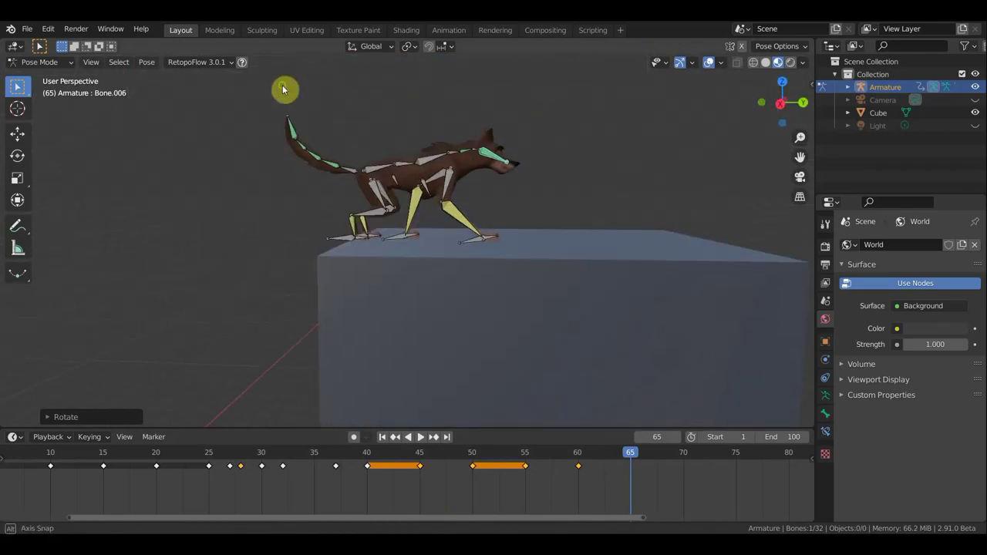
key(a)
key(i)
click(494, 157)
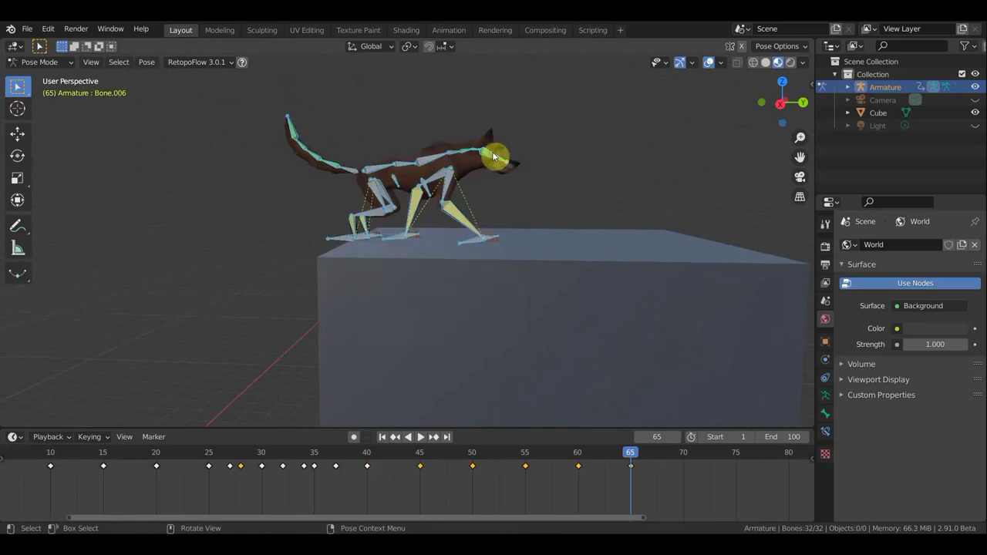
mouse_move(641, 456)
mouse_down()
mouse_move(489, 458)
mouse_move(657, 467)
mouse_move(667, 470)
mouse_move(544, 470)
mouse_move(692, 488)
mouse_up()
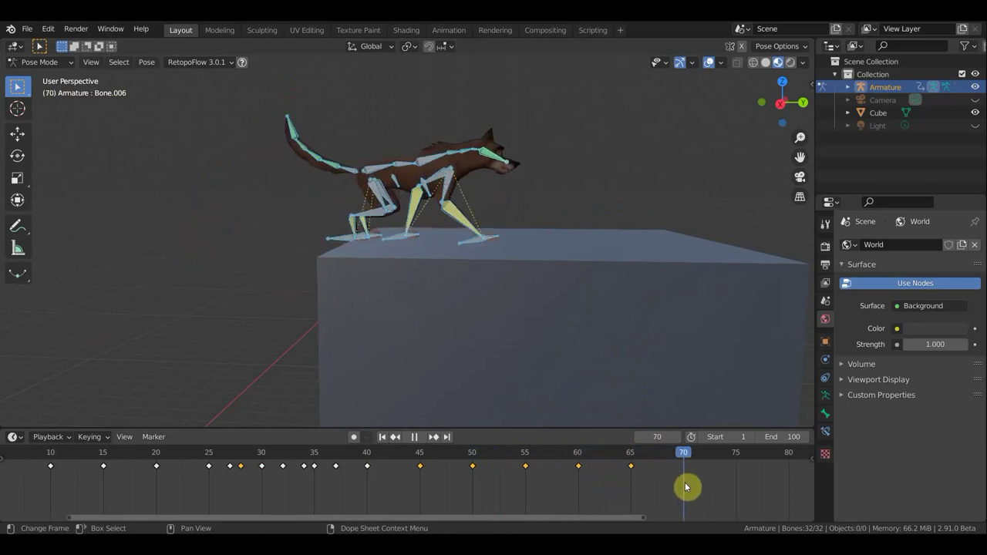
Step: Raise, slightly tilt and shift the dog's body forward along the box in Right Orthographic view
click(518, 227)
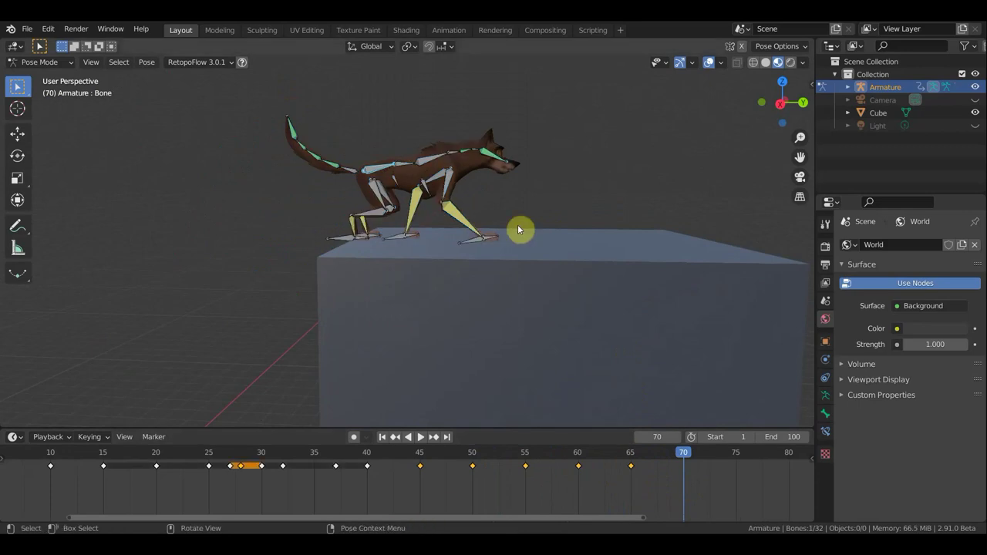
key(g)
click(518, 221)
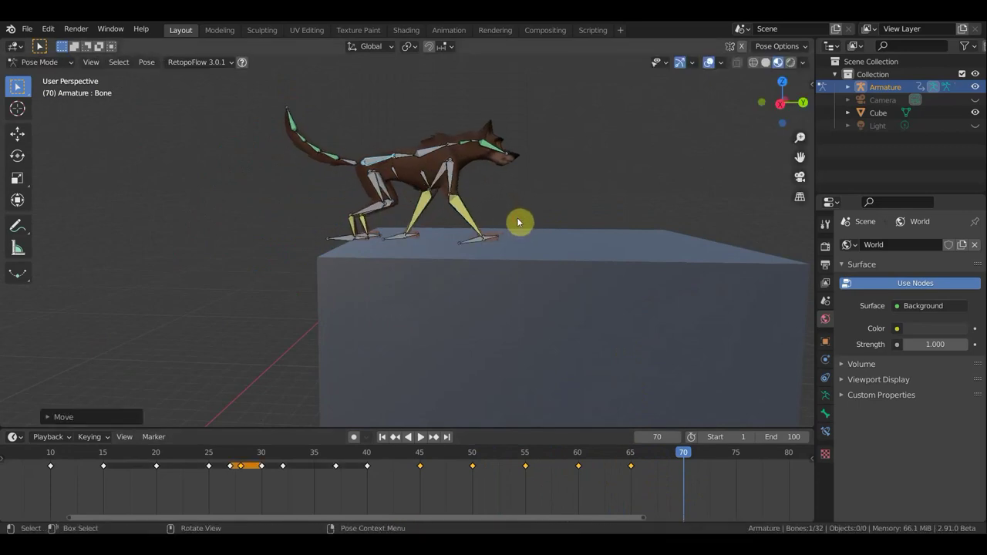
key(KP_3)
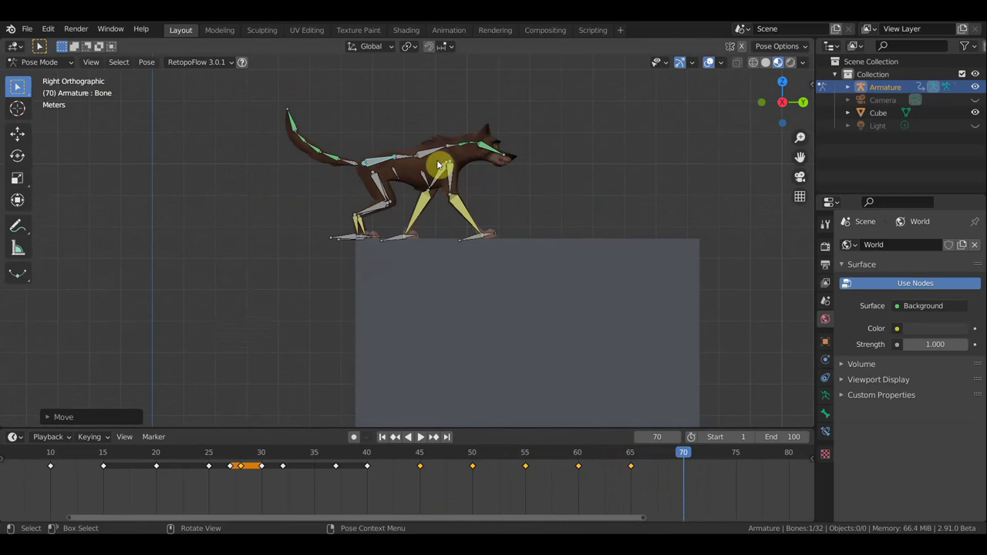
key(r)
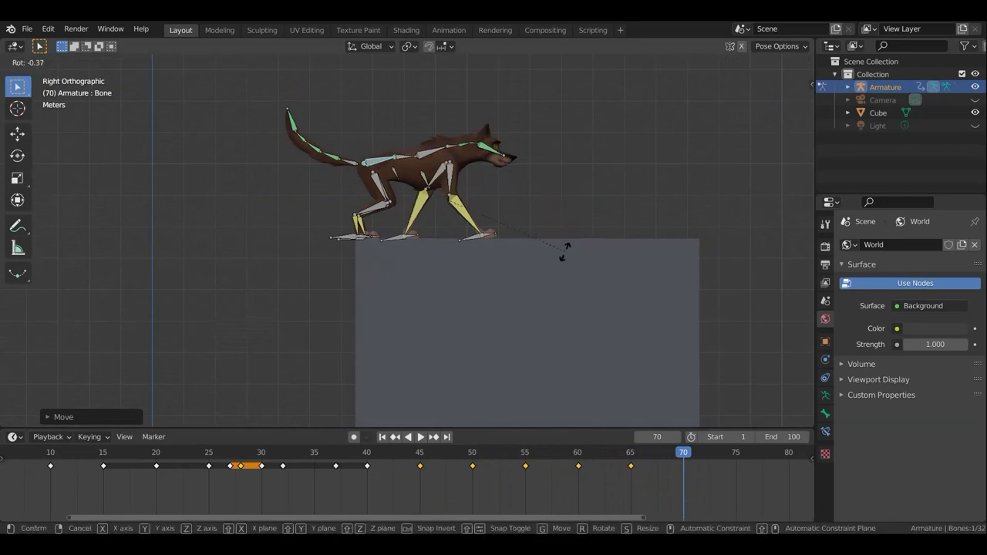
click(564, 260)
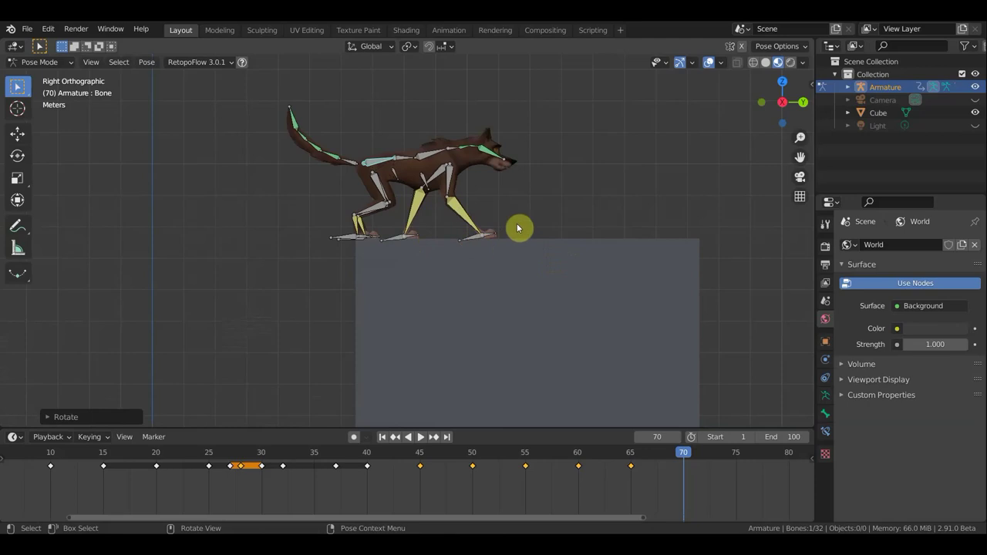
key(g)
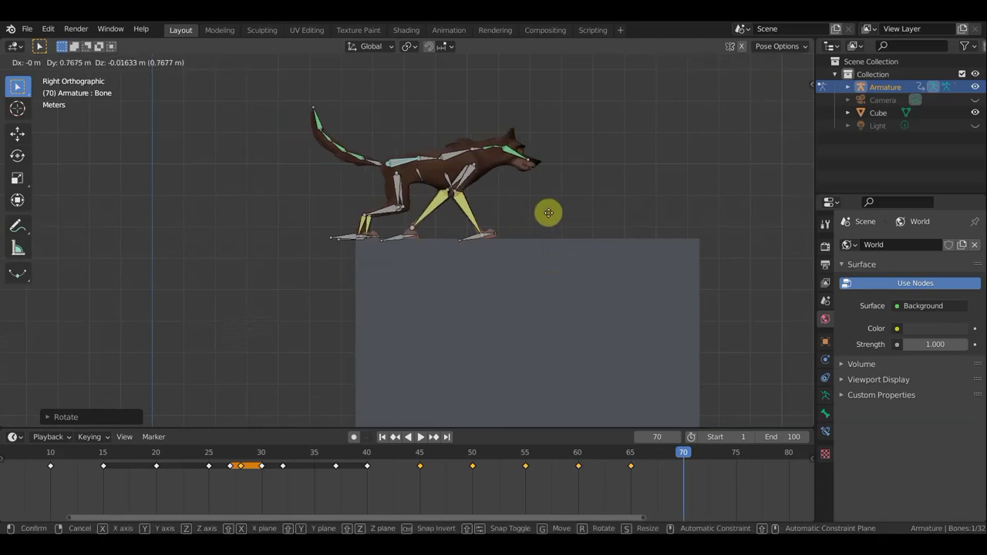
click(550, 219)
Step: Rotate a foot on the box top and lift the front paw up and forward
click(479, 230)
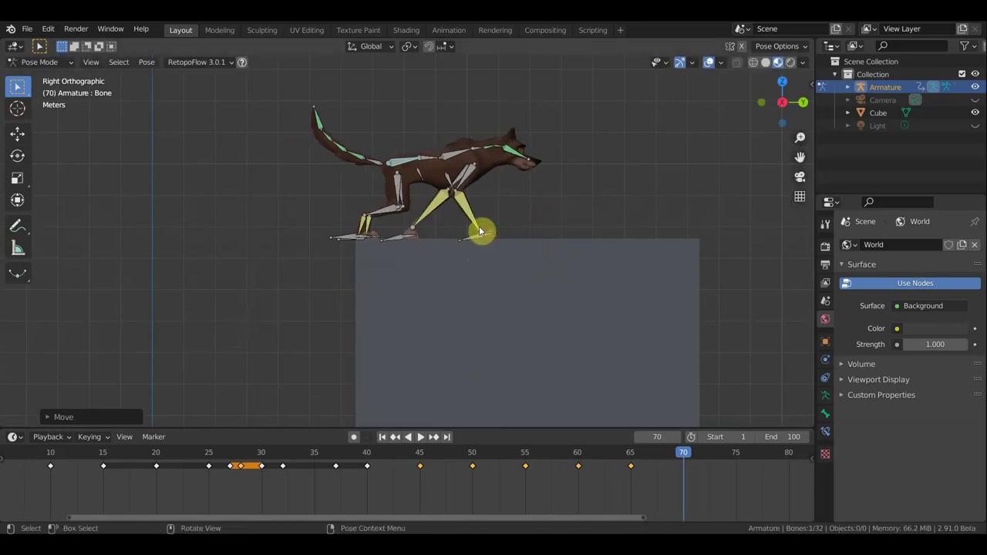
key(r)
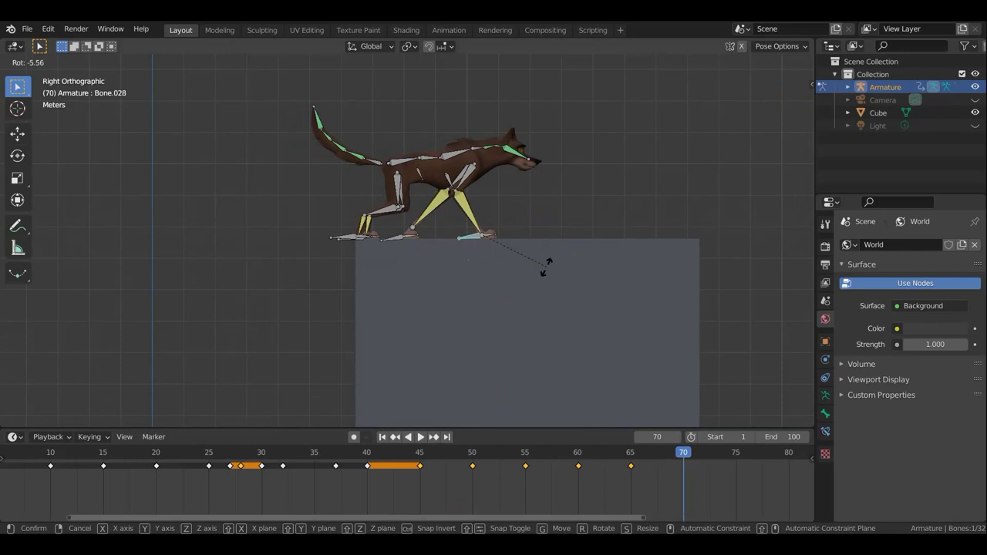
click(546, 266)
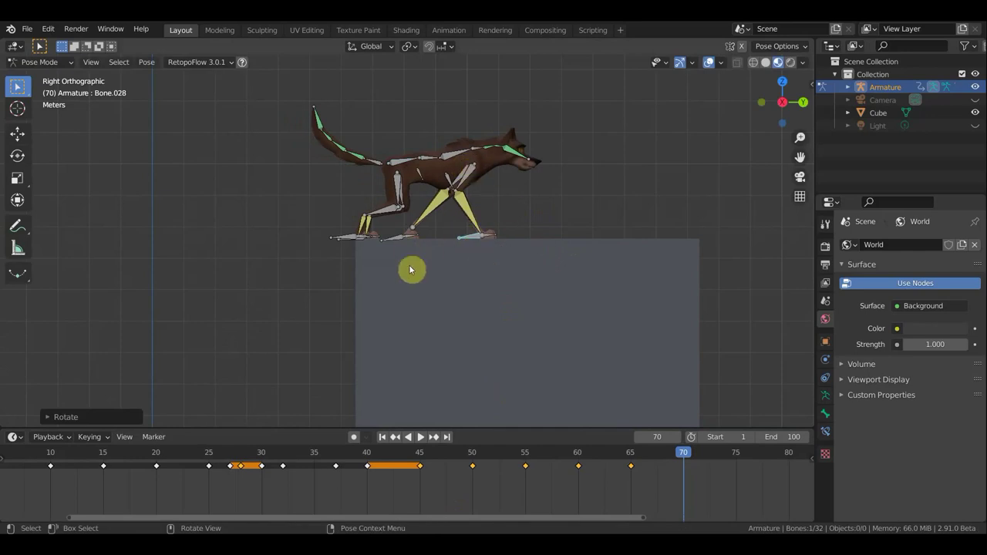
drag(396, 241, 488, 209)
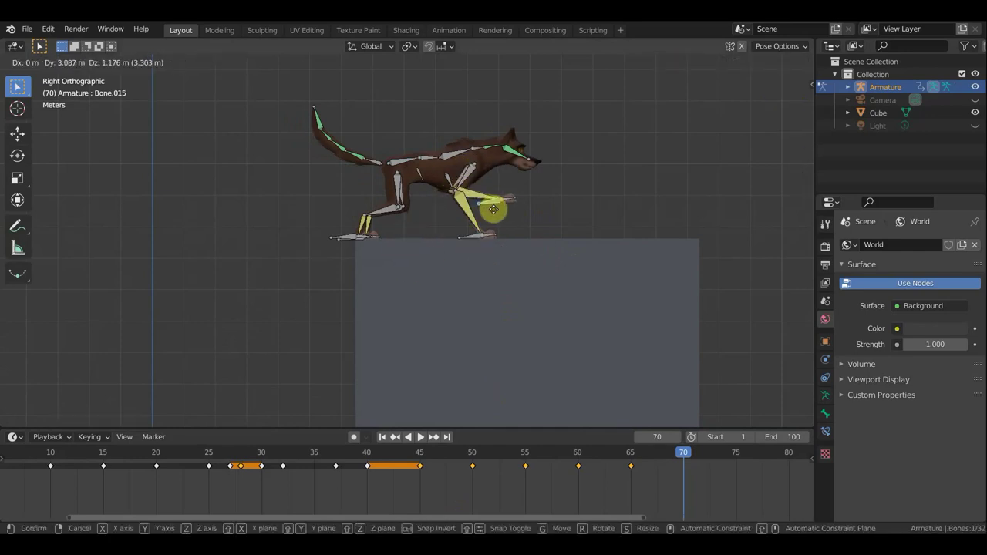
key(r)
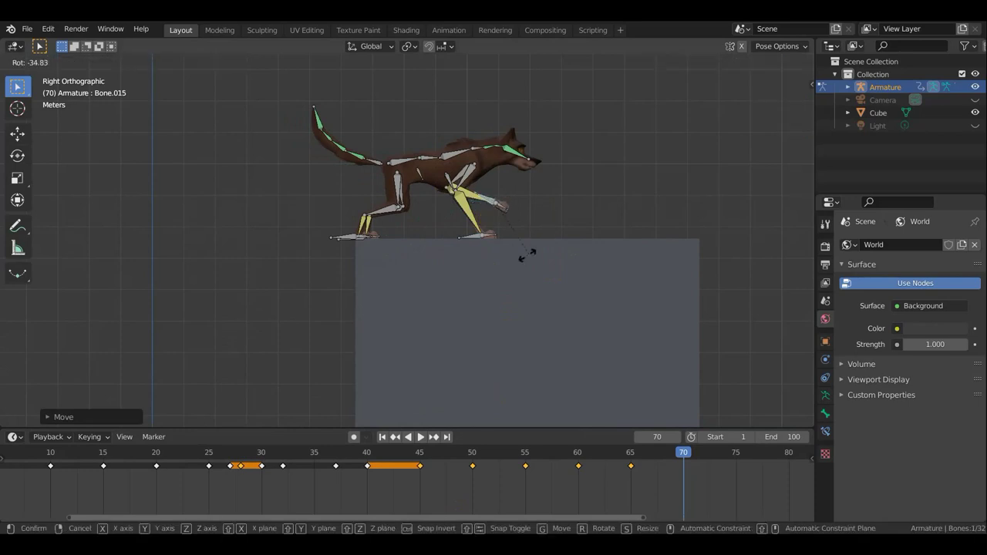
click(501, 265)
Step: Step the rear foot onto the box top
click(353, 240)
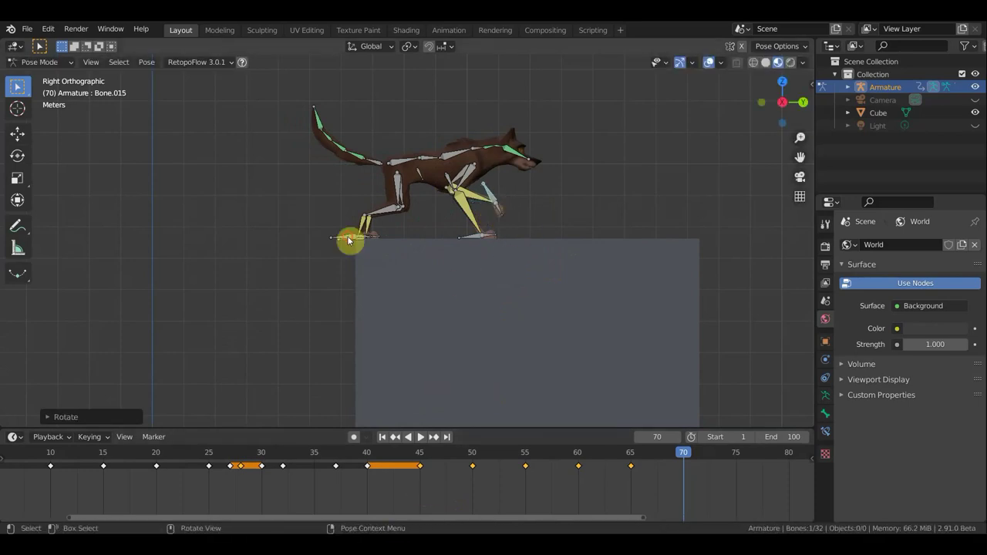
middle_drag(399, 258, 401, 268)
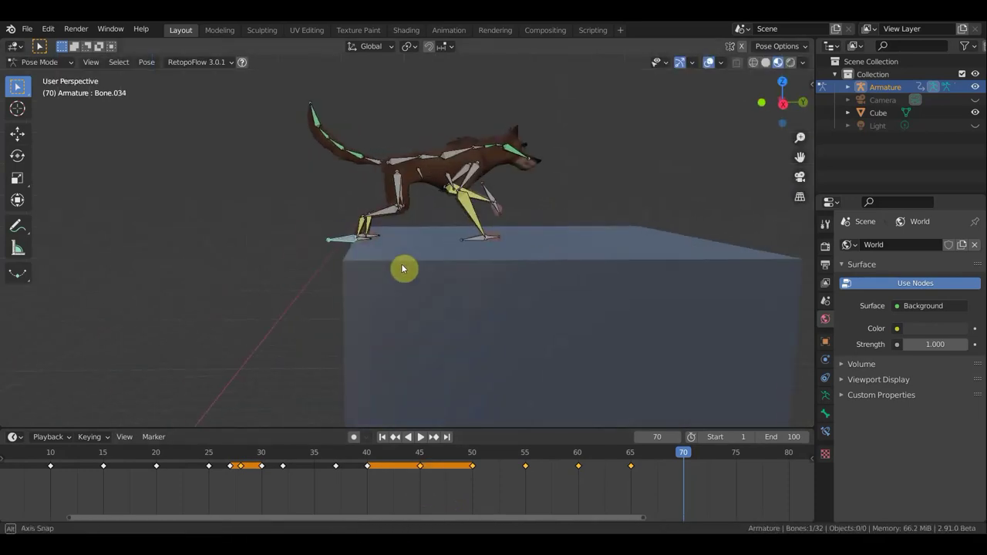
key(g)
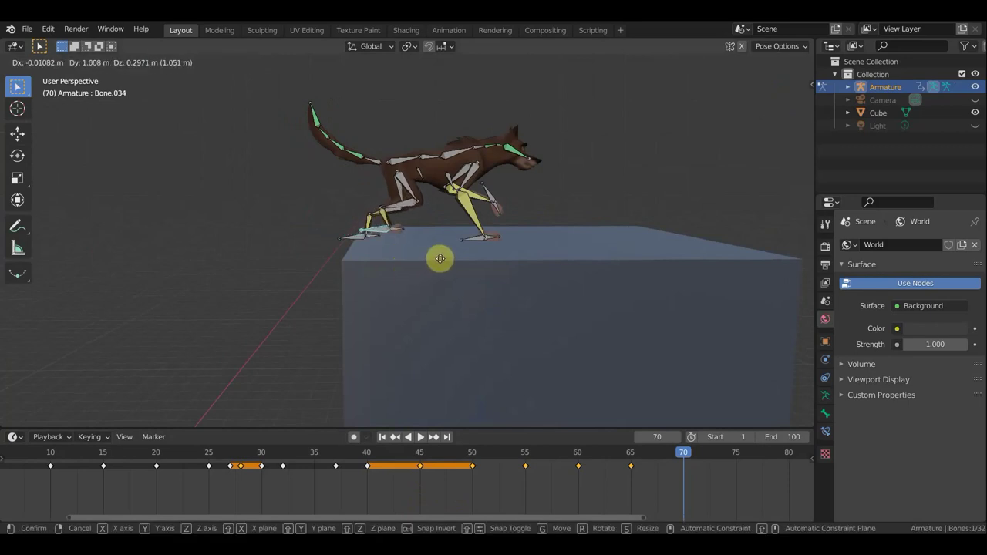
click(437, 263)
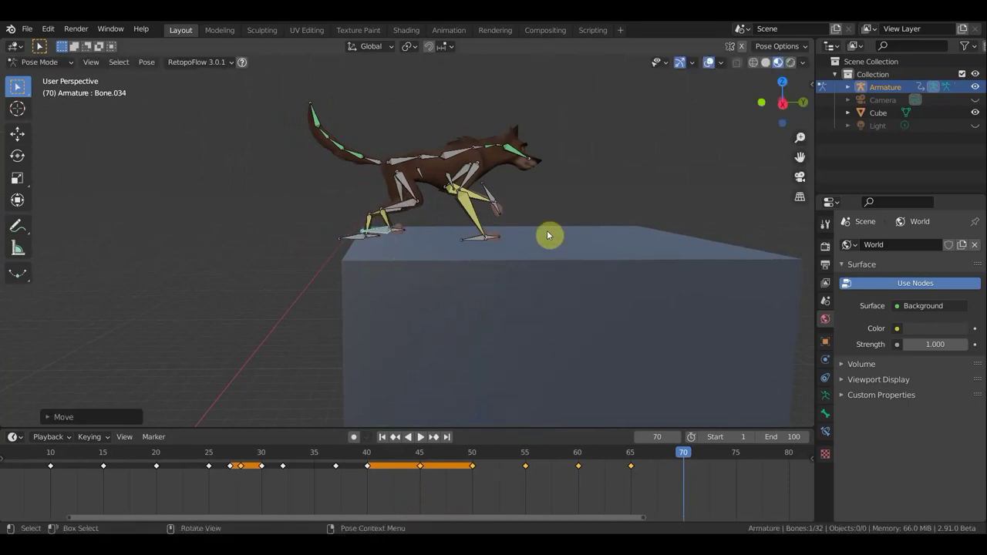
key(KP_3)
Step: Keyframe location and rotation for all bones at frame 70
key(a)
key(i)
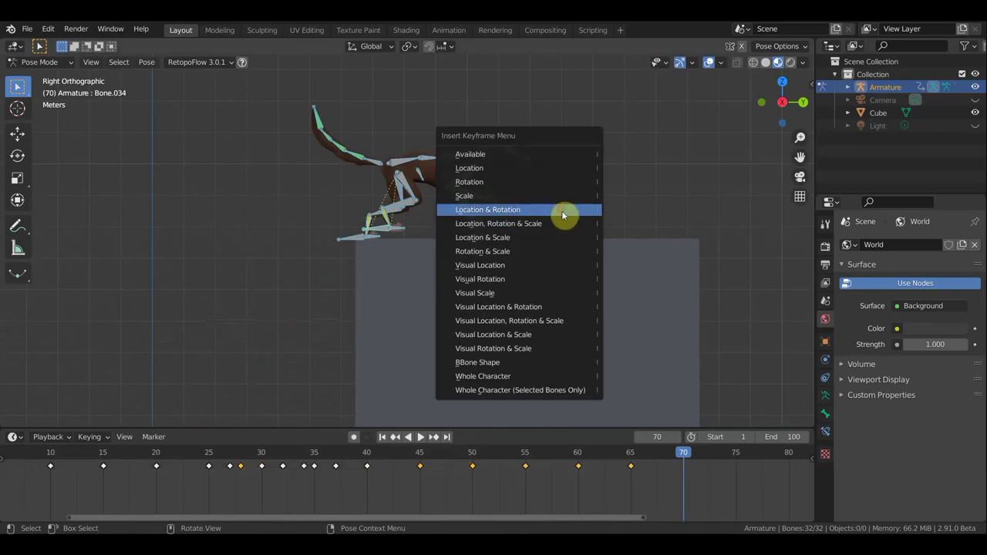
click(560, 210)
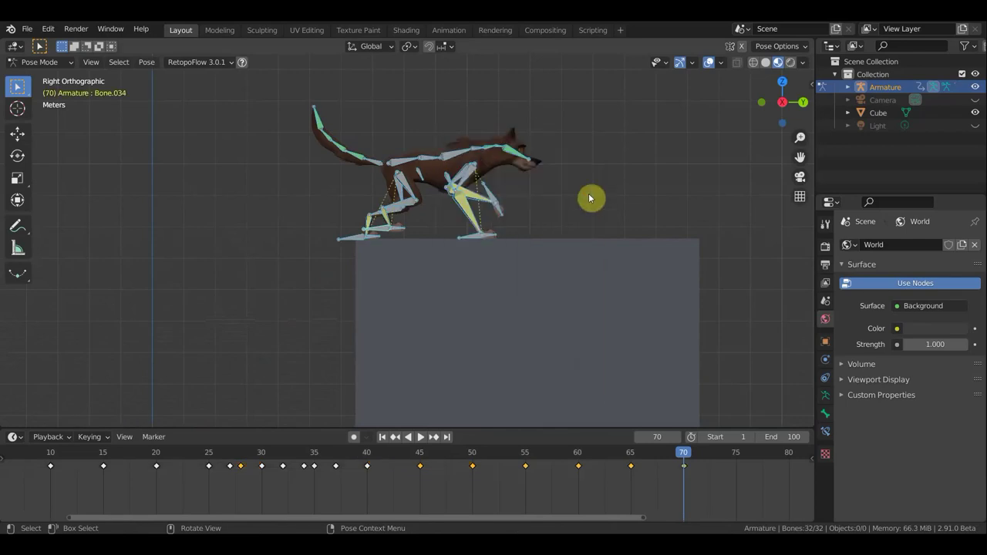
Step: Preview the motion so far with bones and grid hidden, then show them again
click(723, 62)
mouse_move(672, 455)
mouse_down()
mouse_move(577, 460)
mouse_move(694, 461)
mouse_move(578, 461)
mouse_move(672, 467)
mouse_move(514, 473)
mouse_move(738, 474)
mouse_up()
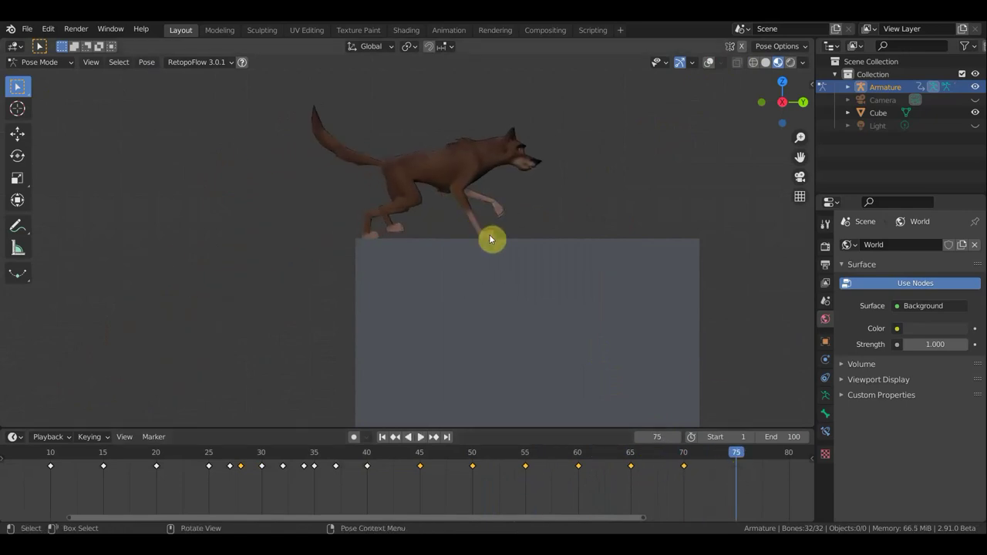
click(709, 63)
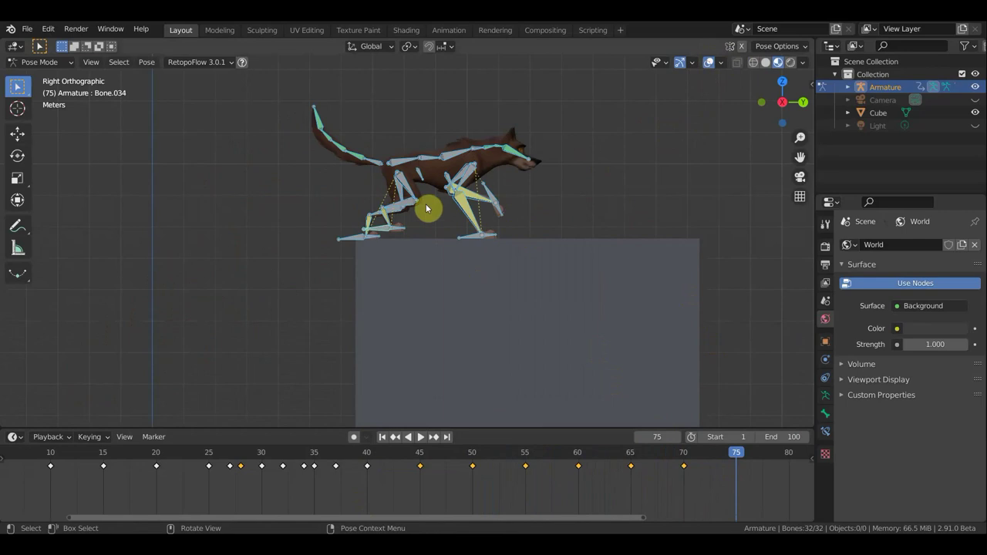
Step: Slide the dog further along the box and reposition front leg Bone.015 onto the box
click(402, 164)
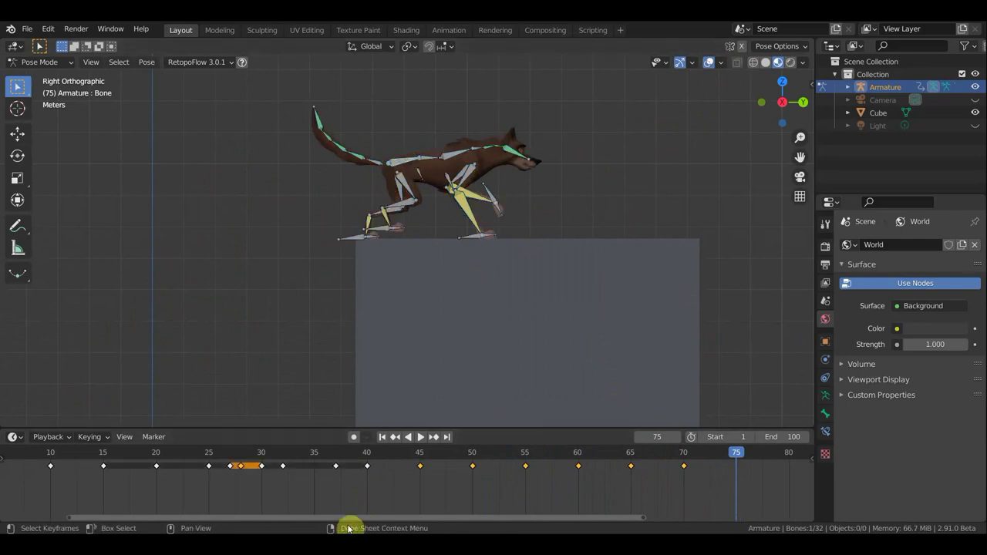
key(g)
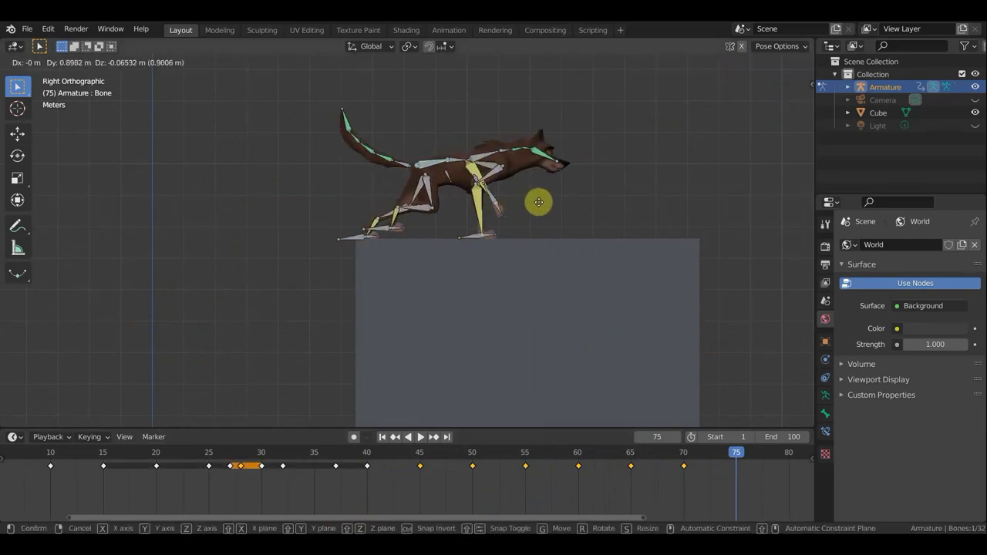
click(537, 201)
click(498, 203)
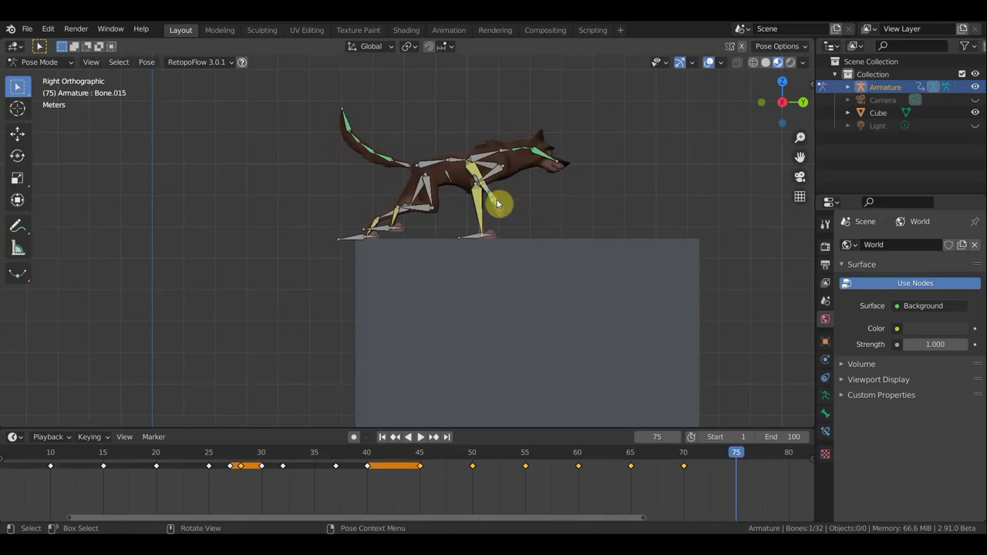
key(g)
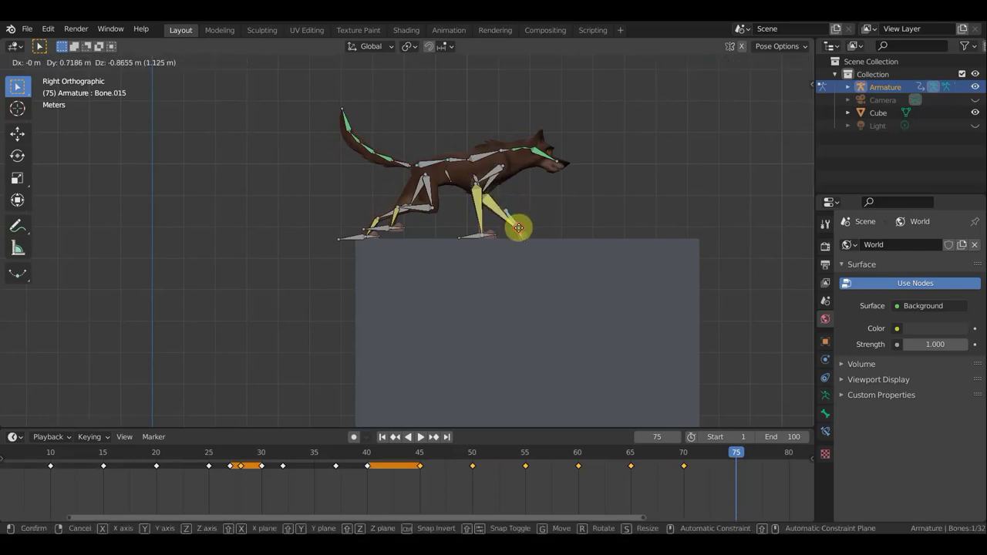
click(523, 236)
key(r)
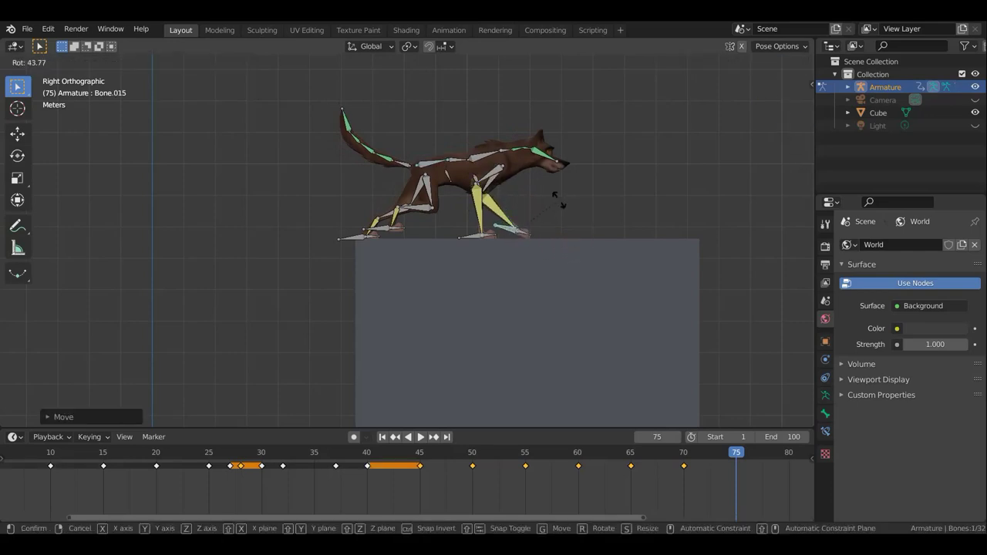
click(553, 199)
key(g)
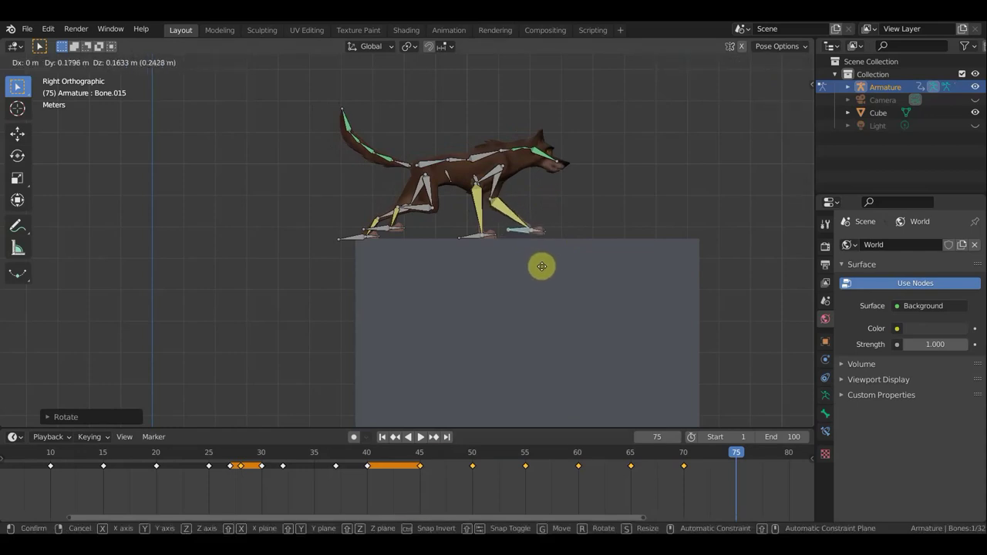
click(545, 269)
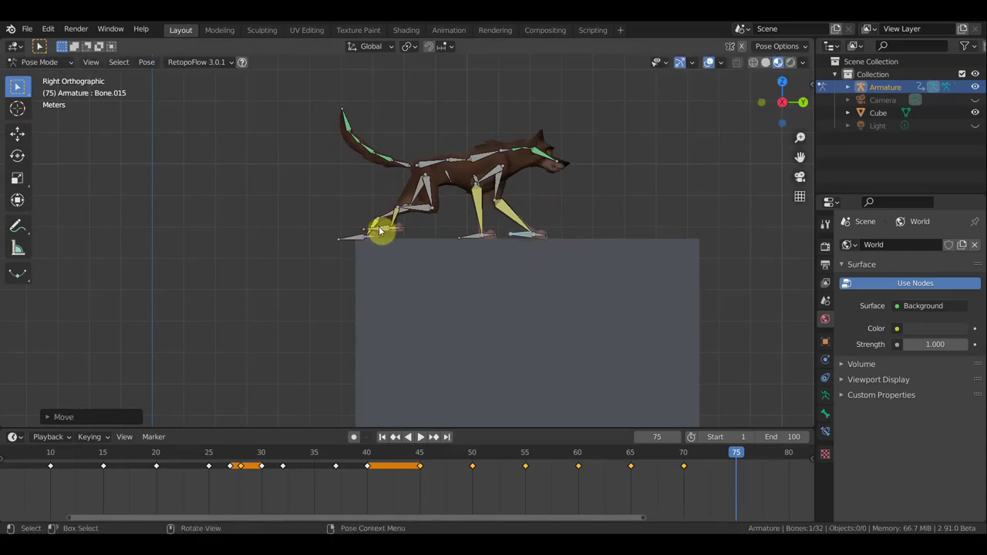
Step: Move hind foot Bone.034 forward and bend tail Bone.007 upward
click(381, 231)
key(g)
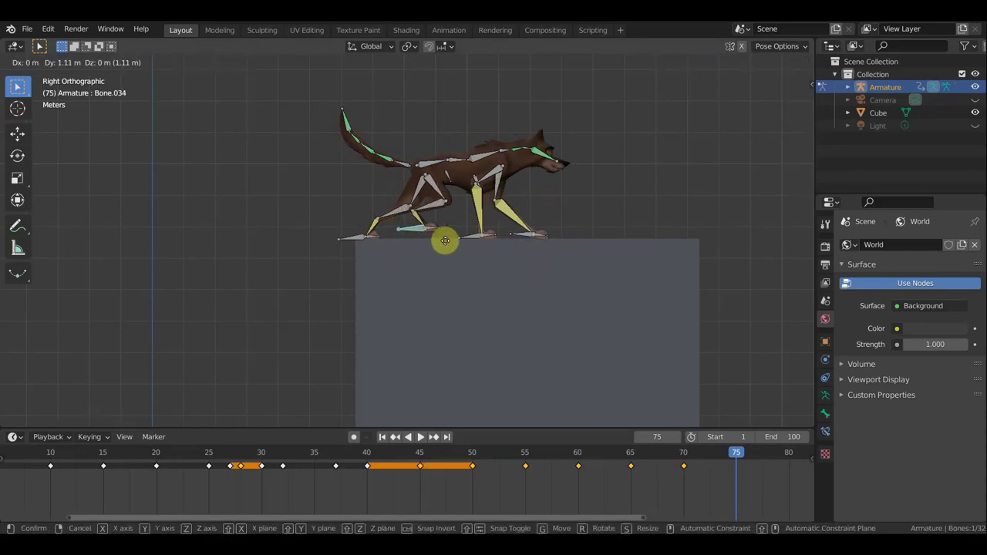
click(448, 244)
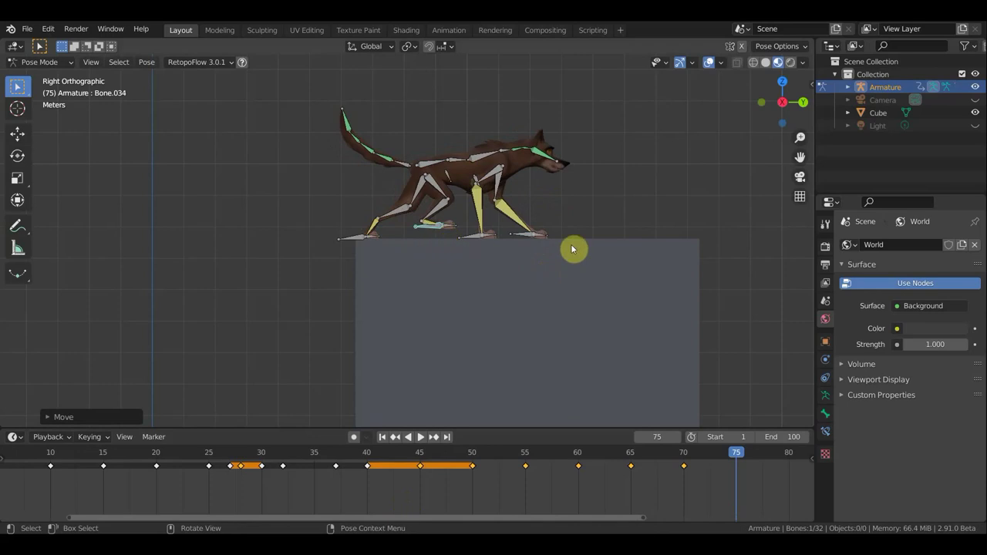
click(401, 166)
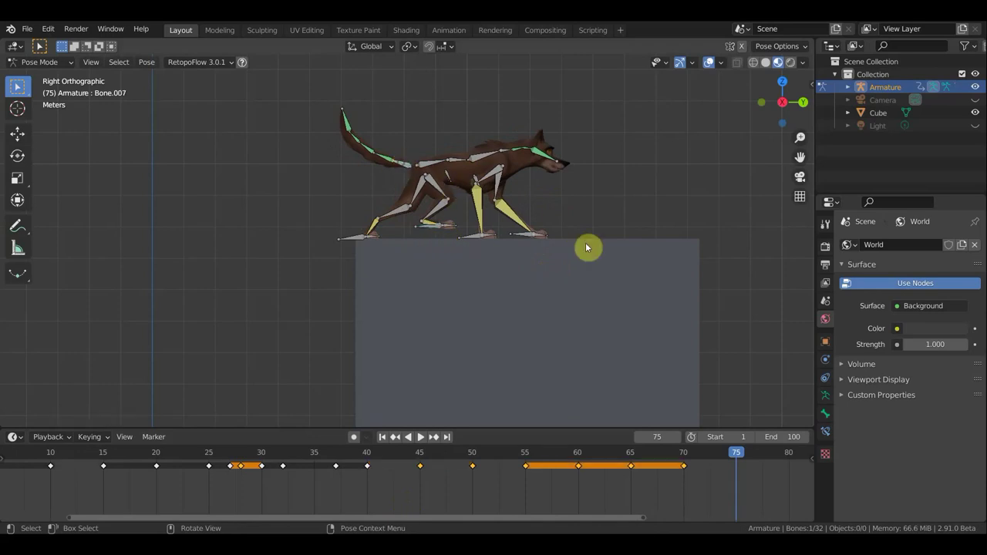
key(r)
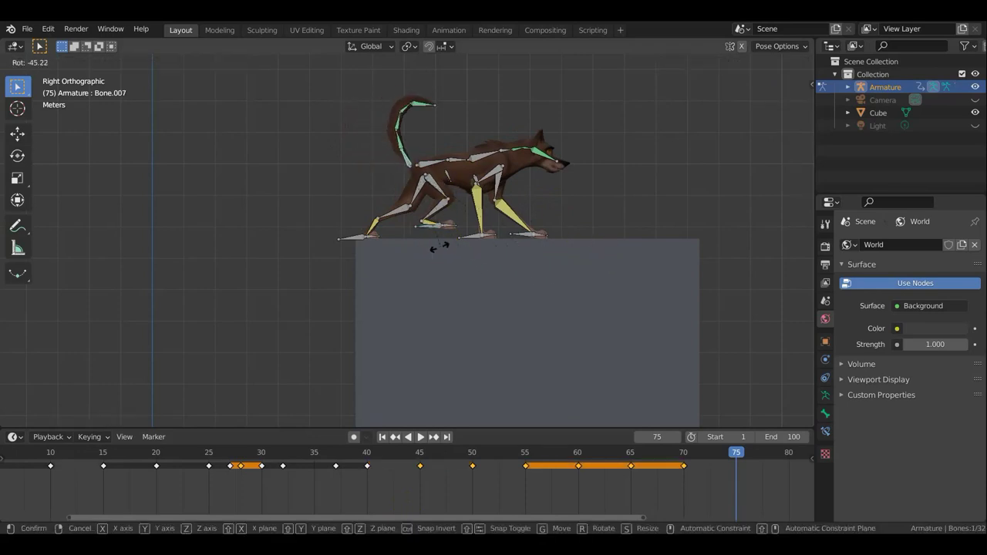
click(454, 236)
mouse_move(577, 177)
middle_down()
mouse_move(674, 300)
mouse_move(725, 326)
middle_up()
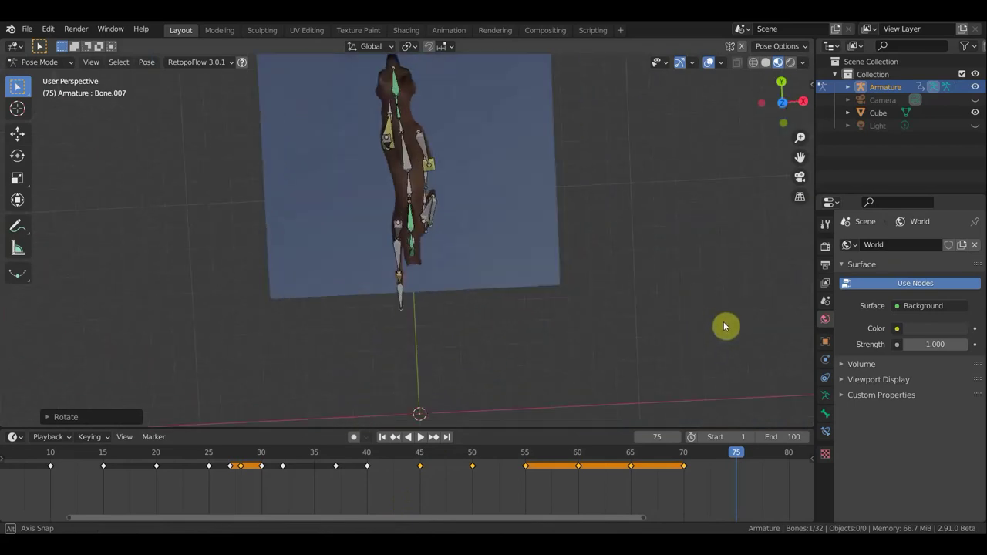
Step: In top view, rotate spine bones Bone.002 and Bone.006 to adjust the body curve
click(408, 149)
key(KP_7)
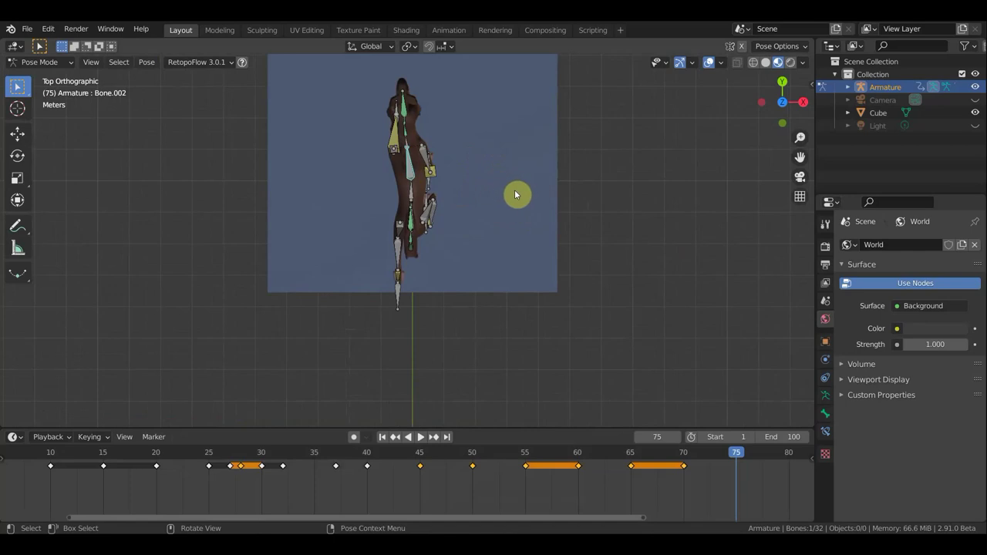
key(r)
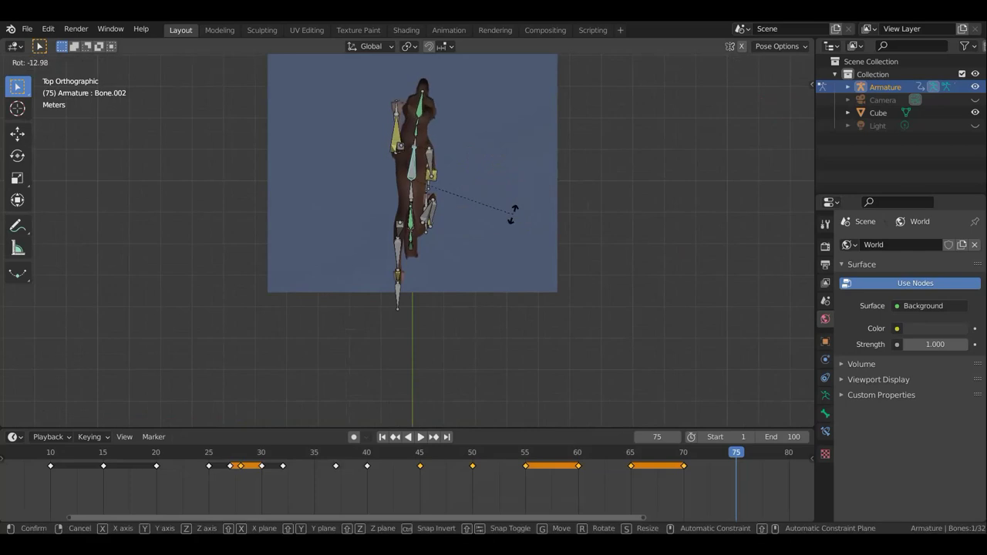
click(512, 215)
click(416, 111)
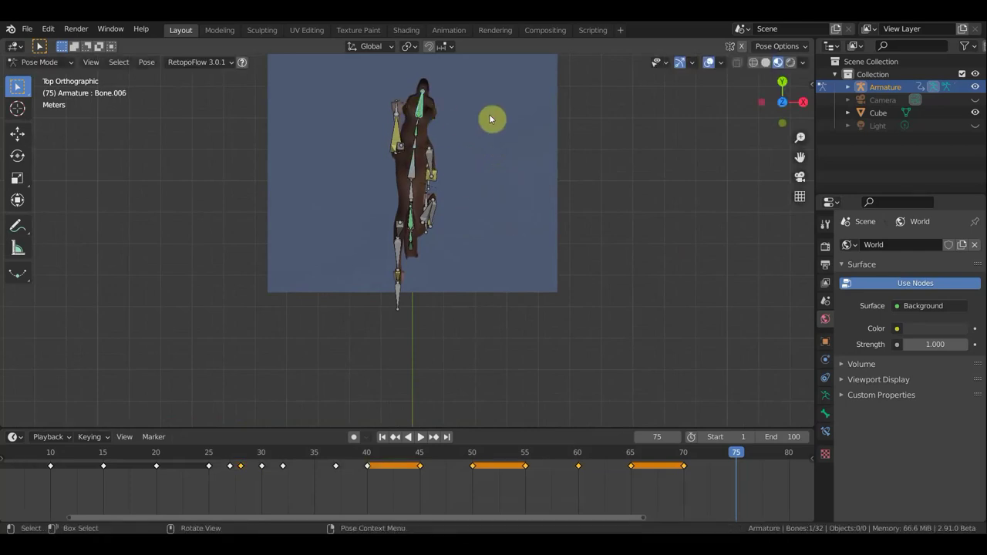
key(r)
click(469, 98)
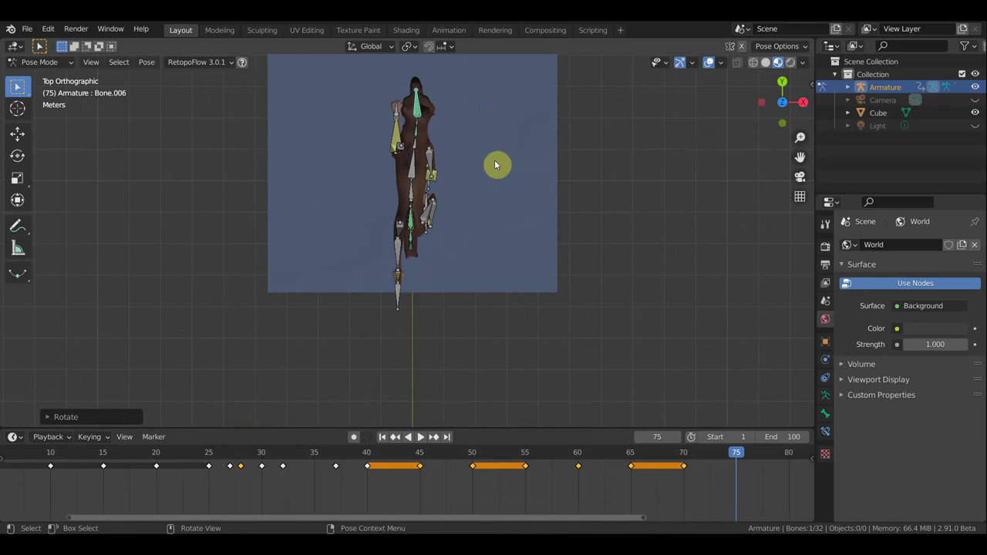
Step: Keyframe location and rotation for all bones at frame 75, then hide overlays in right side view
middle_drag(431, 192, 226, 73)
mouse_move(506, 223)
middle_down()
mouse_move(403, 241)
mouse_move(425, 221)
mouse_move(423, 208)
middle_up()
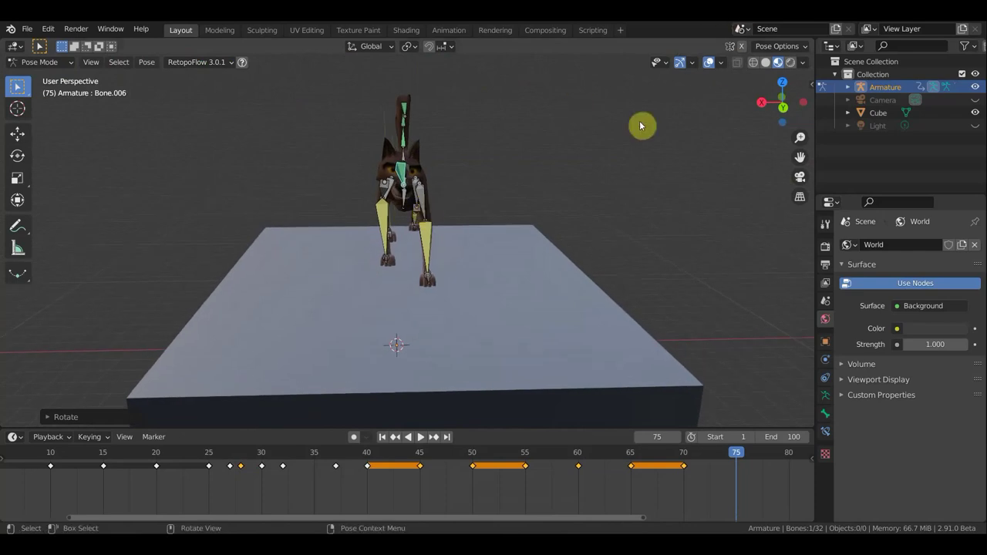
middle_drag(609, 173, 642, 176)
middle_drag(458, 288, 594, 263)
key(a)
key(i)
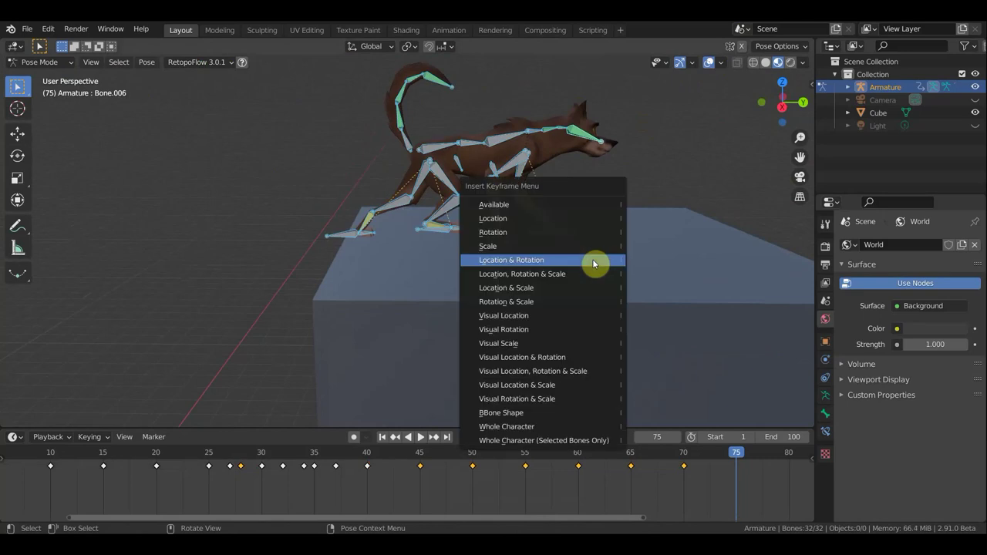
click(592, 259)
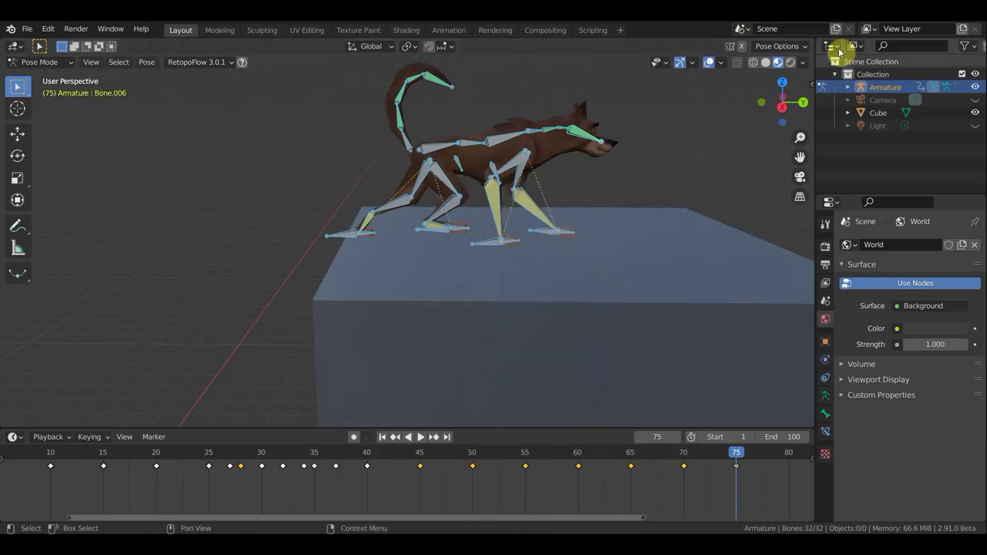
click(708, 63)
key(KP_3)
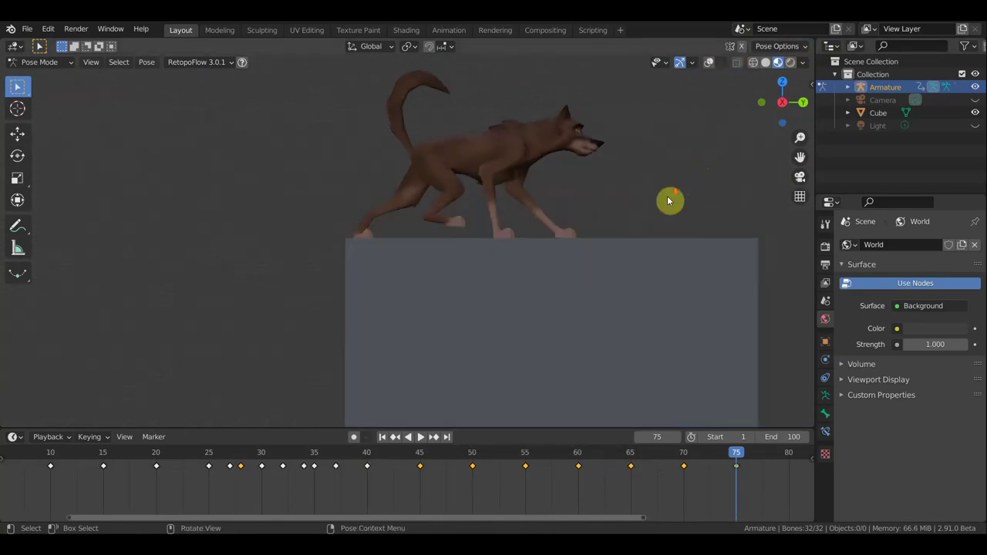
Step: Play and scrub the animation back over frames 65–73, stop at frame 80, and re-enable overlays
scroll(679, 183, down, 3)
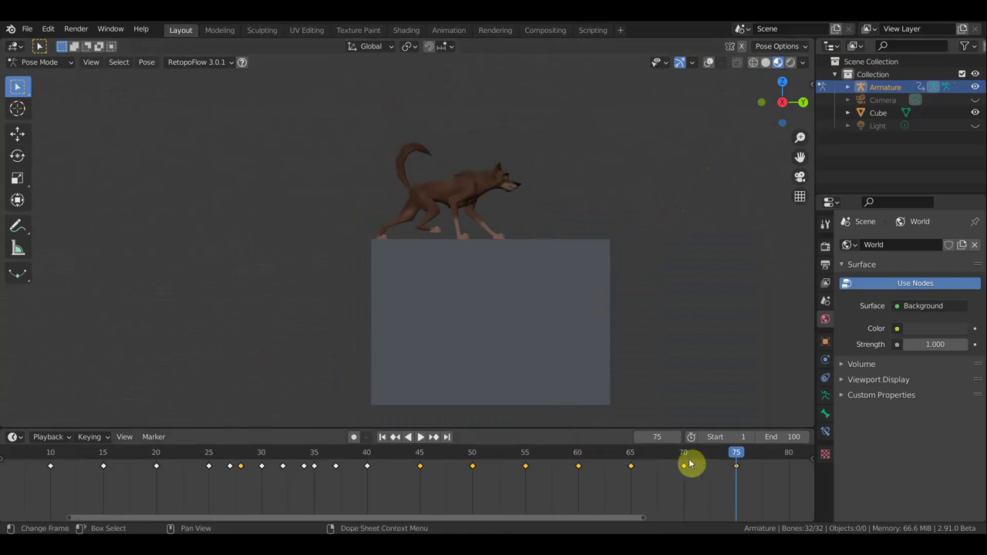
key(shift+ctrl+space)
mouse_move(695, 456)
mouse_down()
mouse_move(637, 469)
mouse_move(712, 474)
mouse_move(749, 491)
mouse_move(731, 493)
mouse_up()
mouse_move(731, 494)
middle_down()
mouse_move(551, 494)
mouse_move(507, 507)
middle_up()
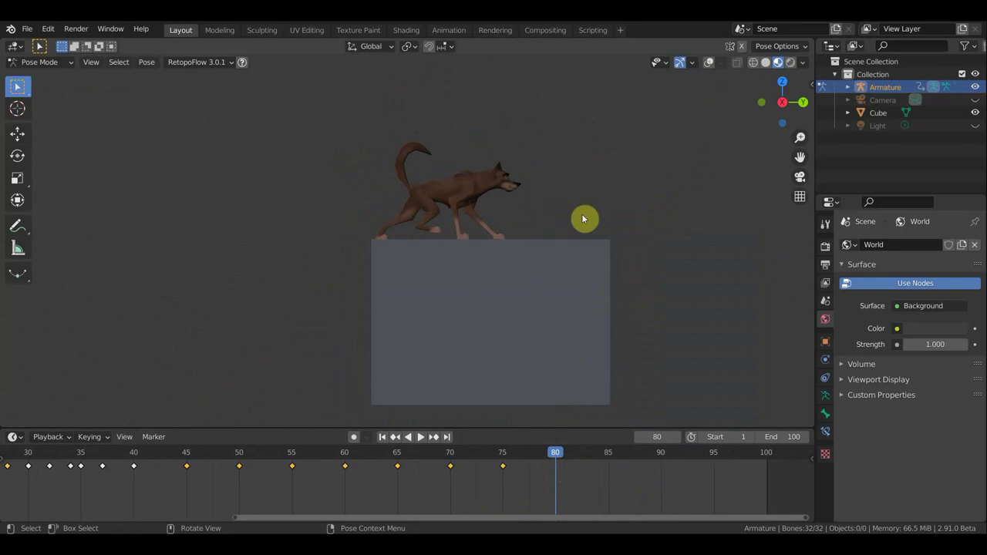
scroll(491, 188, up, 2)
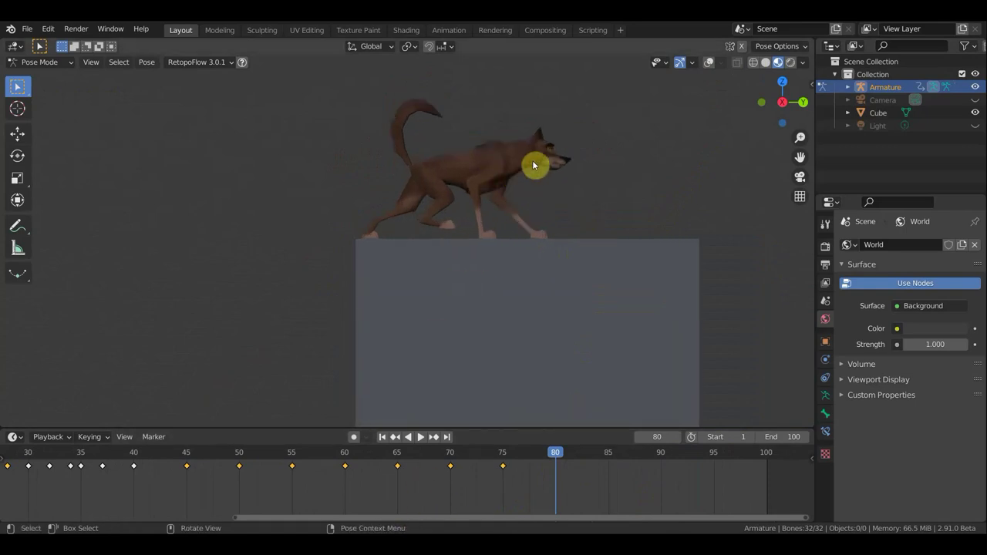
click(708, 62)
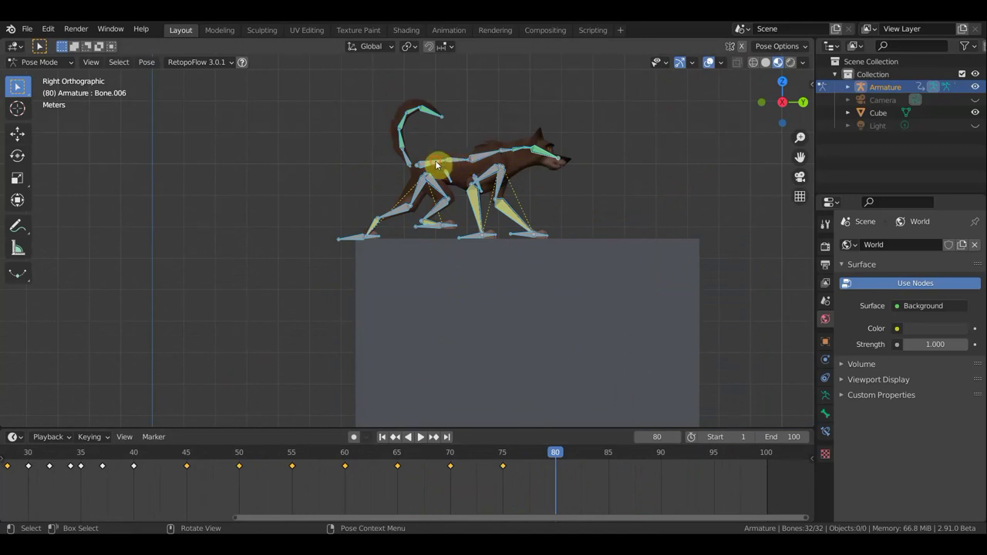
Step: Move the dog's root bone forward along the box top
click(468, 172)
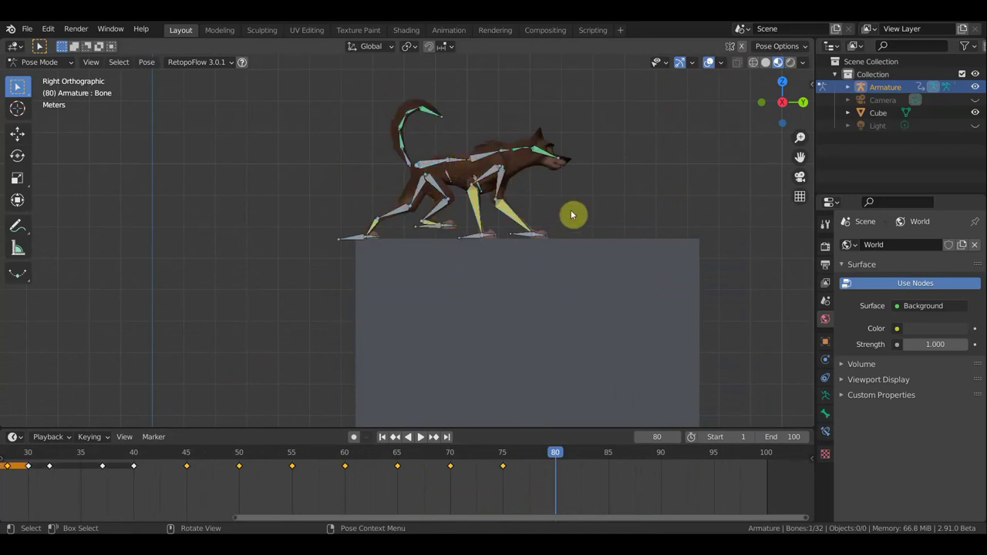
key(g)
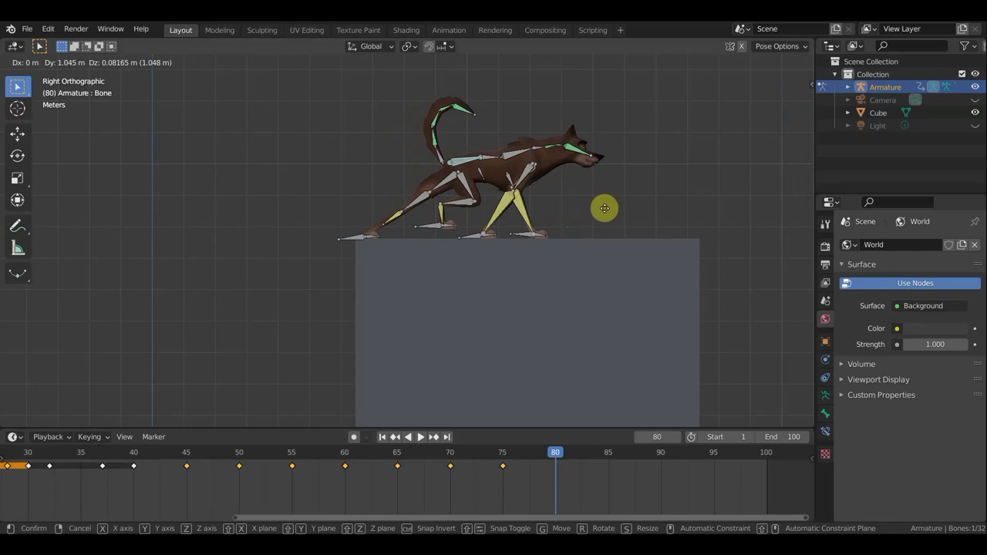
click(613, 213)
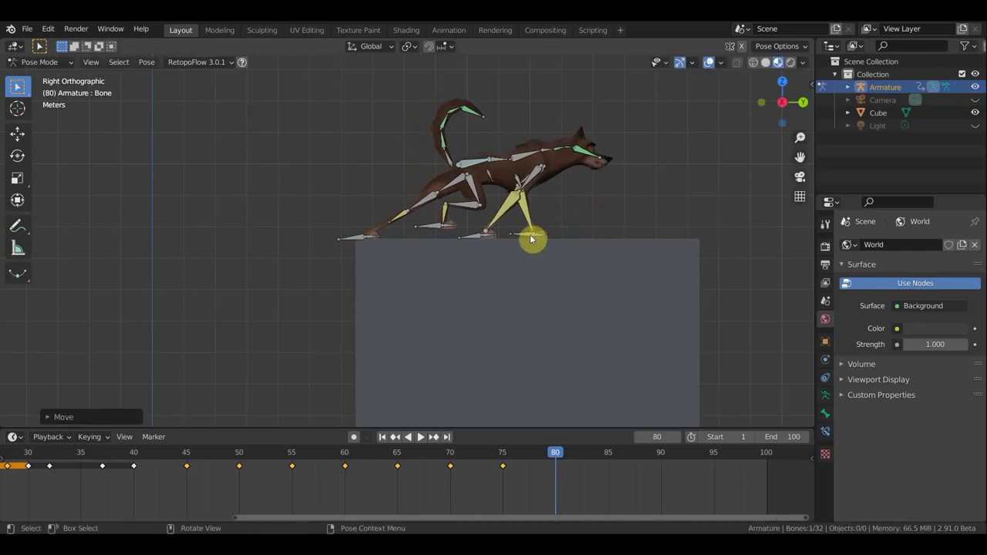
middle_drag(421, 282, 366, 285)
middle_drag(463, 244, 571, 240)
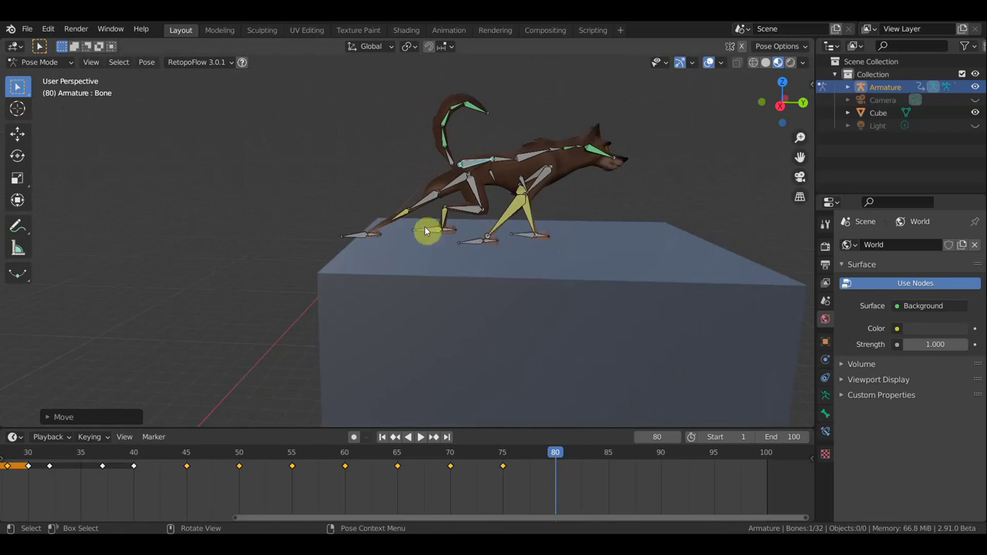
Step: Move hind paws Bone.021 and Bone.034 forward in right side view
click(351, 240)
key(KP_3)
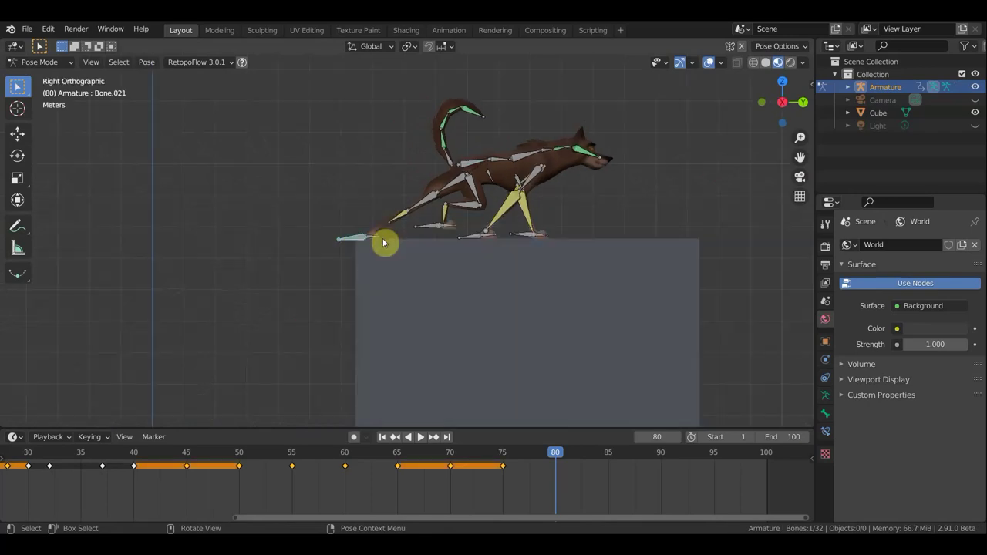
key(g)
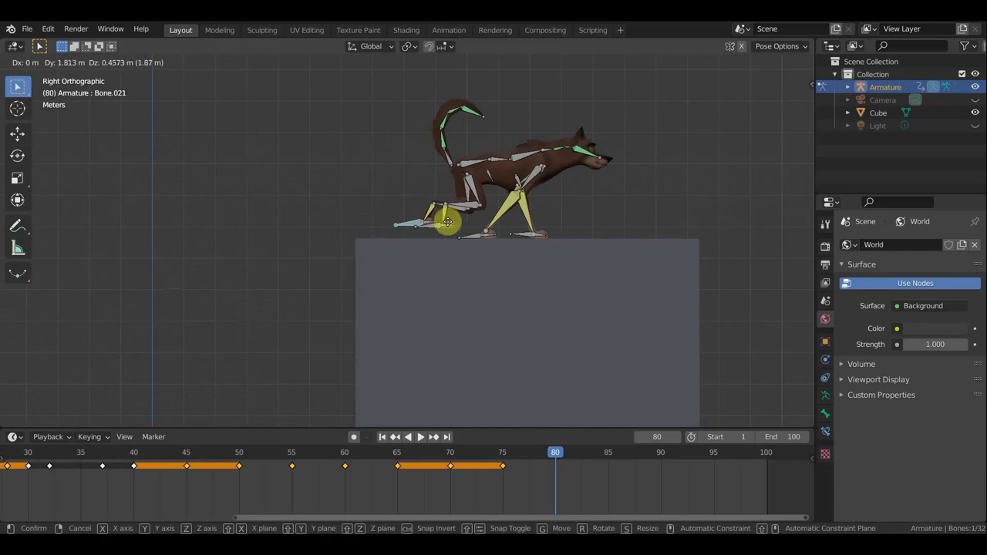
click(463, 220)
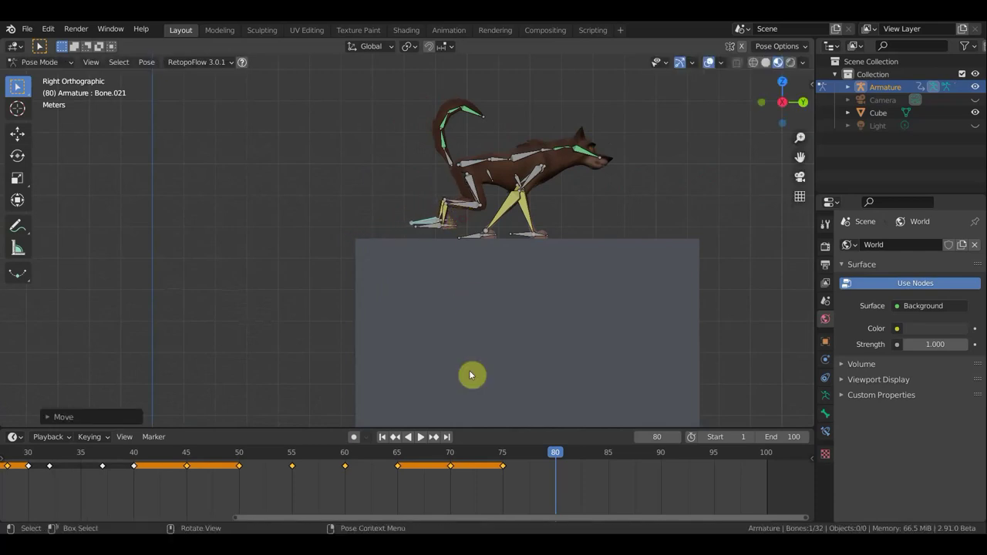
click(440, 227)
key(g)
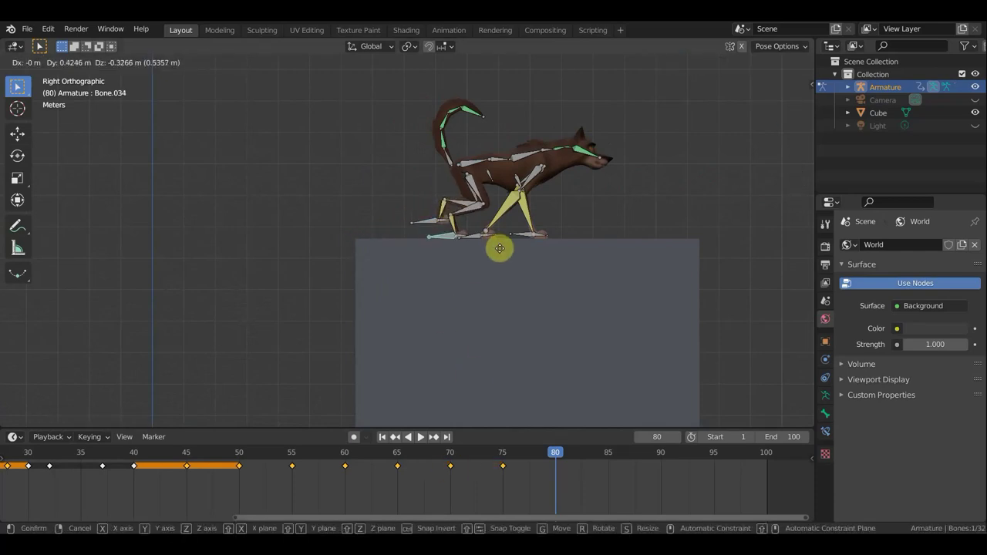
click(504, 251)
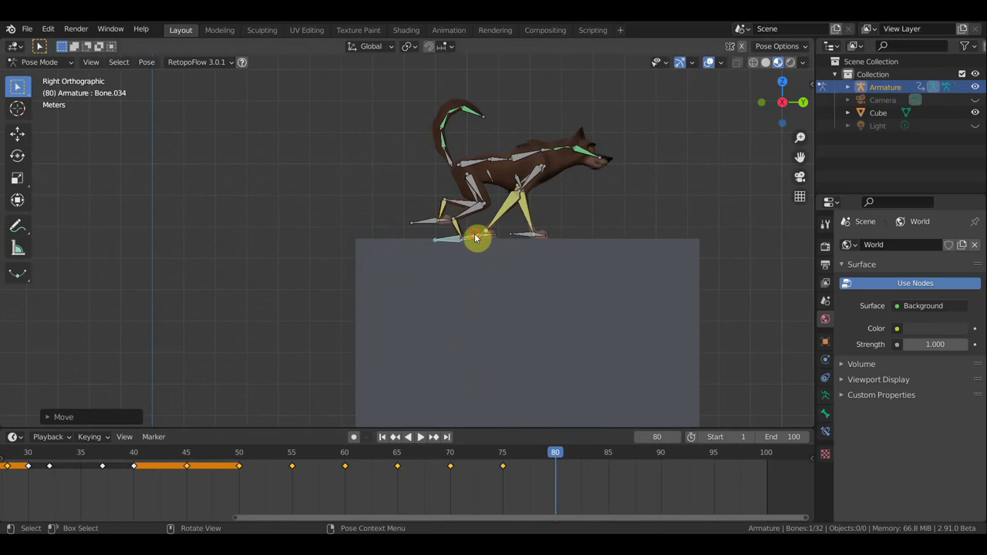
Step: Move and rotate the front-leg bone so it steps onto the box top
click(476, 238)
key(g)
click(557, 219)
key(r)
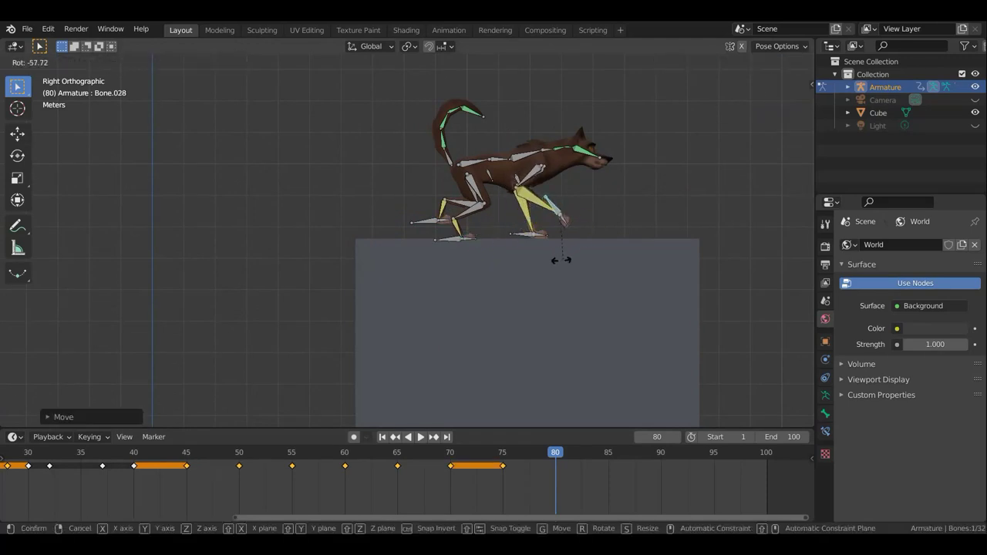
click(578, 256)
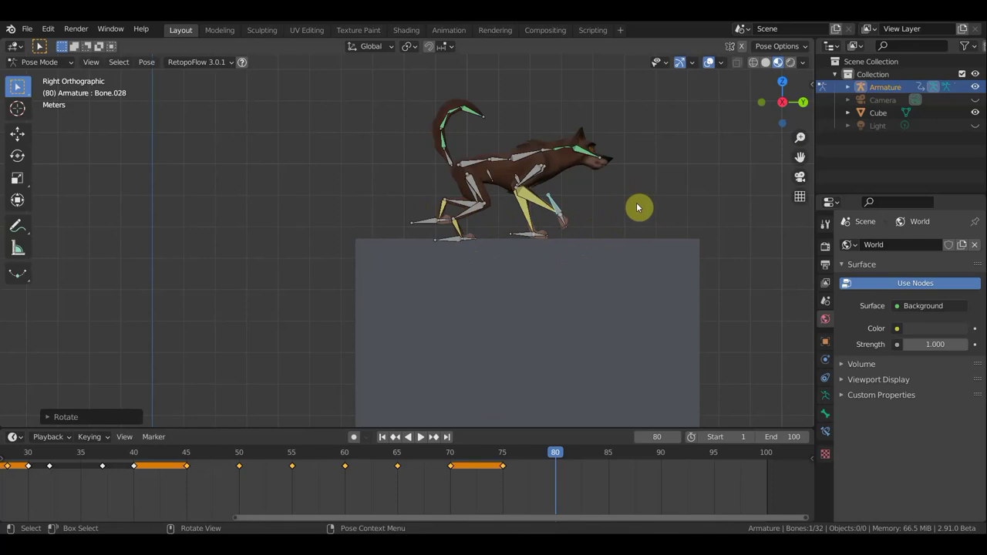
middle_drag(591, 209, 463, 274)
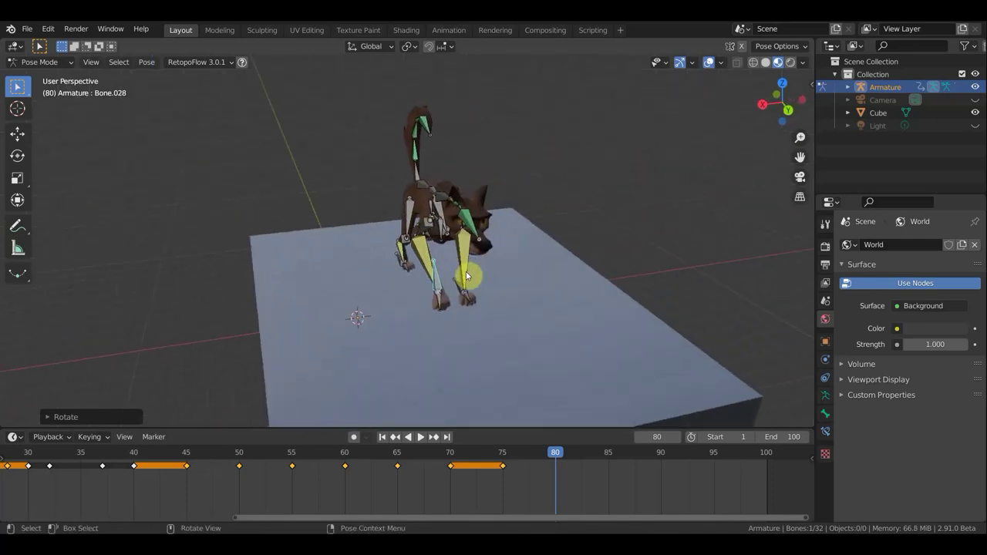
scroll(467, 270, up, 4)
mouse_move(467, 272)
middle_down()
mouse_move(569, 258)
mouse_move(615, 240)
middle_up()
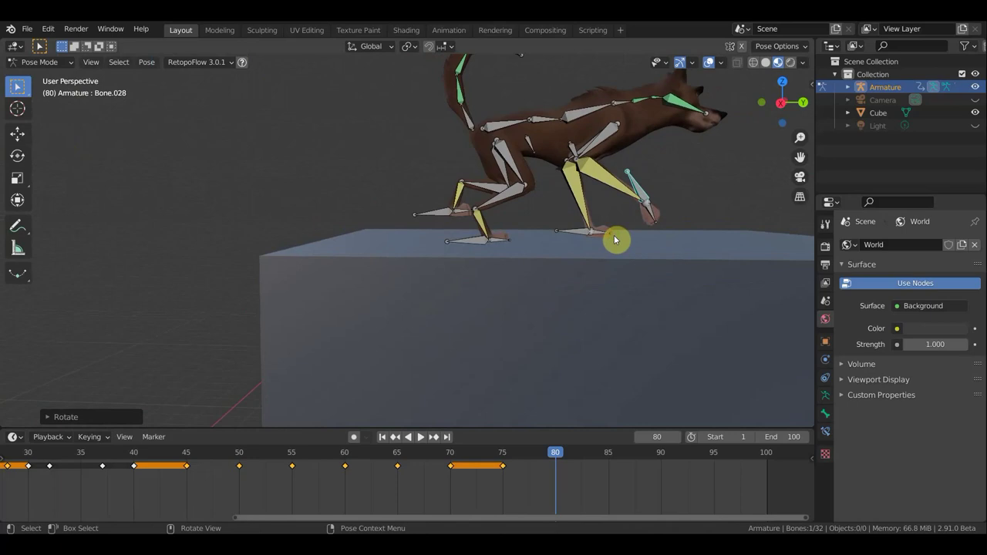
Step: Keyframe location and rotation for all bones at frame 80
key(KP_3)
scroll(615, 240, down, 3)
key(a)
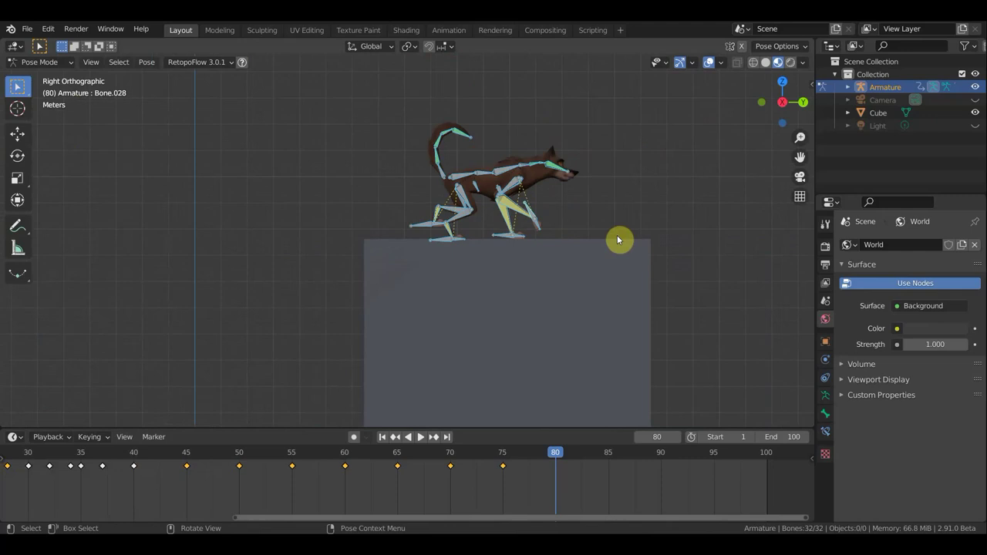
key(i)
click(618, 238)
Step: Play back and scrub the animation to review the leap and the final walk frames
key(space)
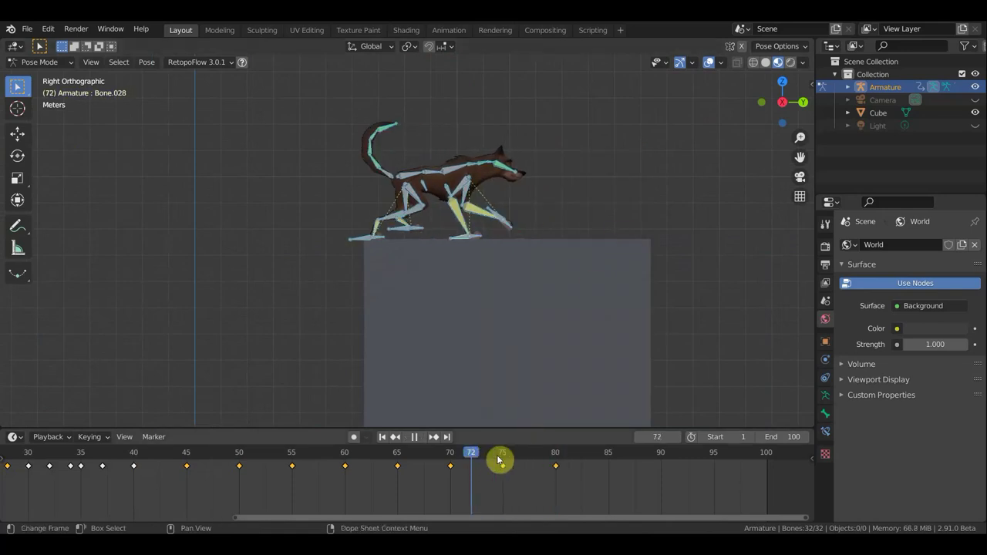
mouse_move(573, 460)
mouse_down()
mouse_move(119, 465)
mouse_move(413, 421)
mouse_up()
drag(502, 452, 588, 453)
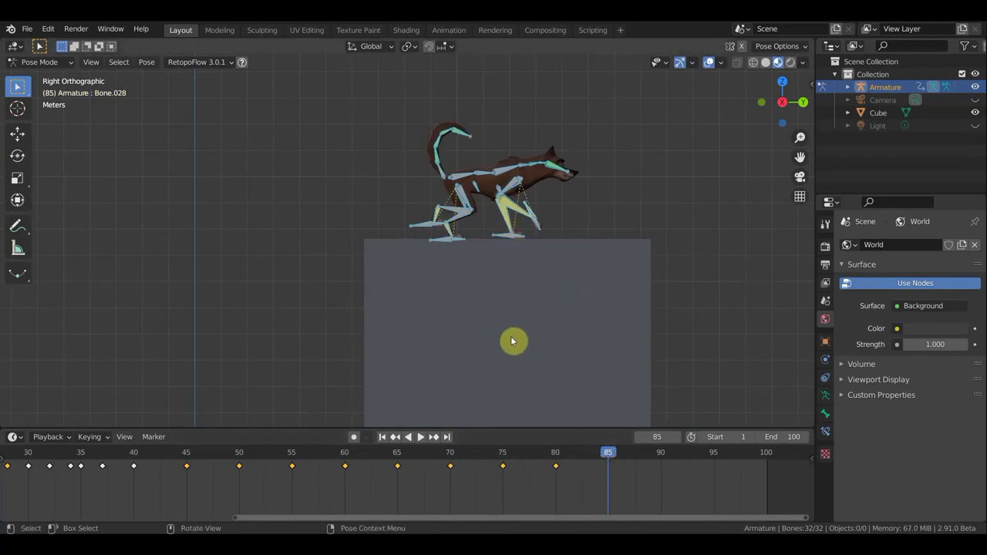
scroll(556, 211, up, 2)
mouse_move(646, 201)
shift+middle_down()
mouse_move(535, 221)
mouse_move(488, 216)
shift+middle_up()
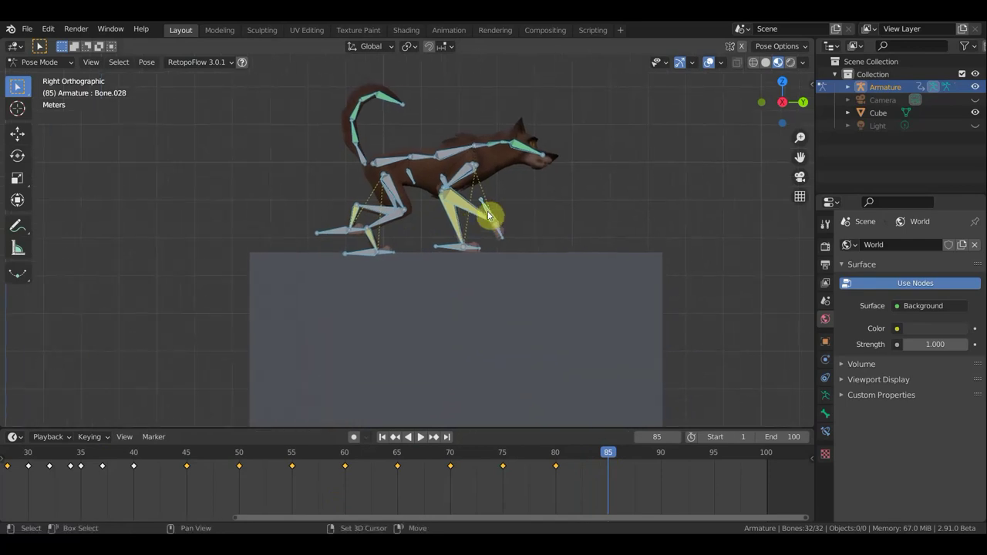
Step: Tilt and shift the dog's body bone for the frame 85 pose
click(392, 164)
key(r)
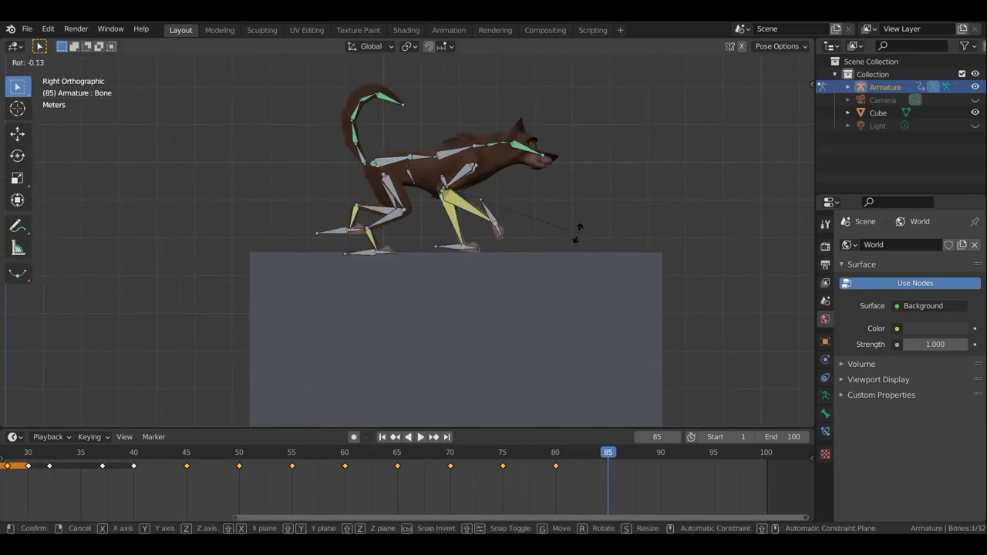
click(576, 244)
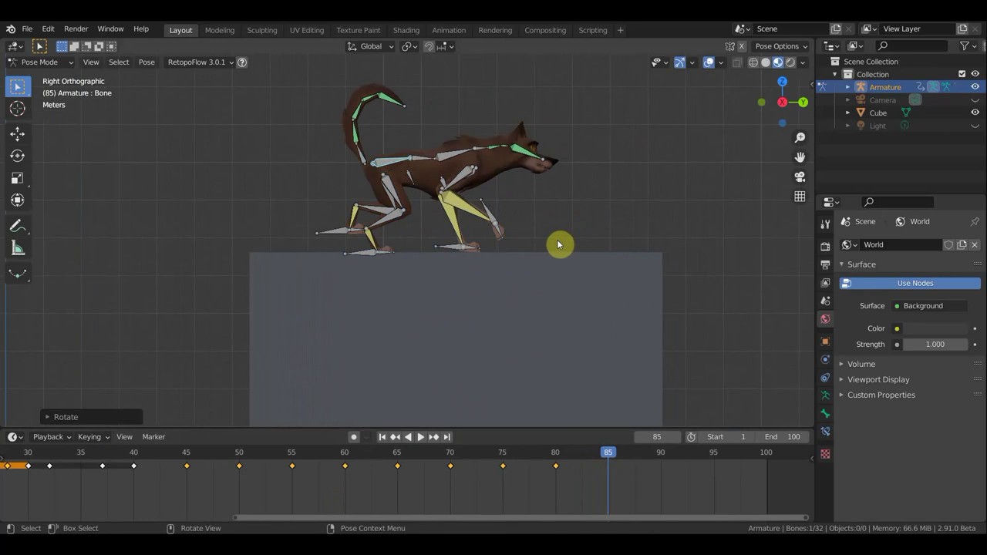
key(g)
click(552, 227)
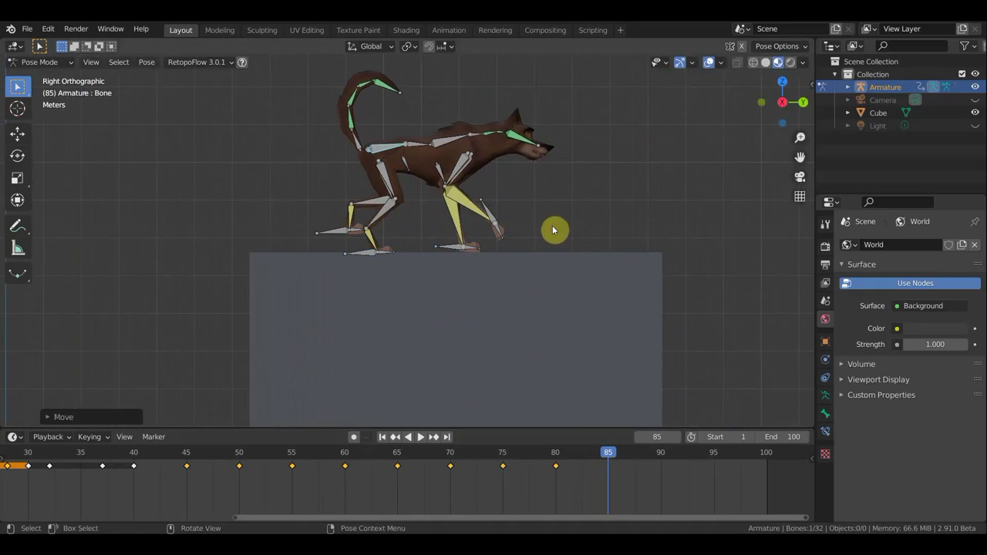
Step: Place and angle the front foot on the box top
click(491, 219)
key(g)
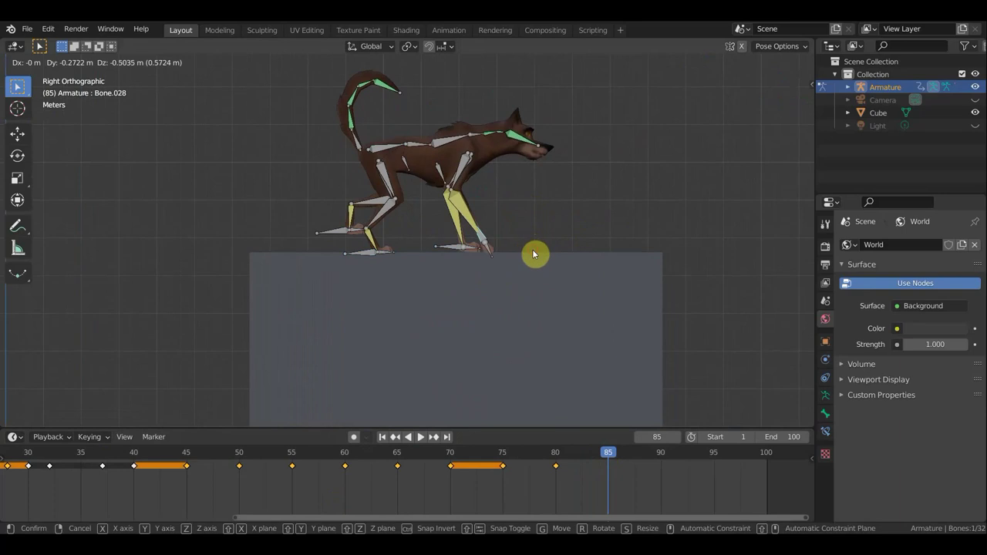
click(532, 250)
key(r)
click(525, 218)
key(g)
click(528, 226)
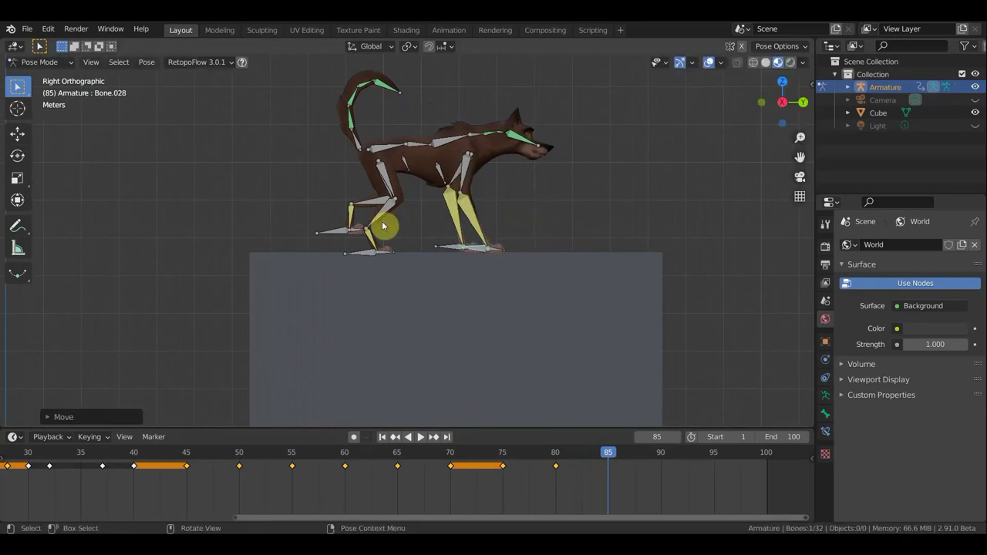
Step: Set the back foot on the box top and key location and rotation on all bones
click(339, 239)
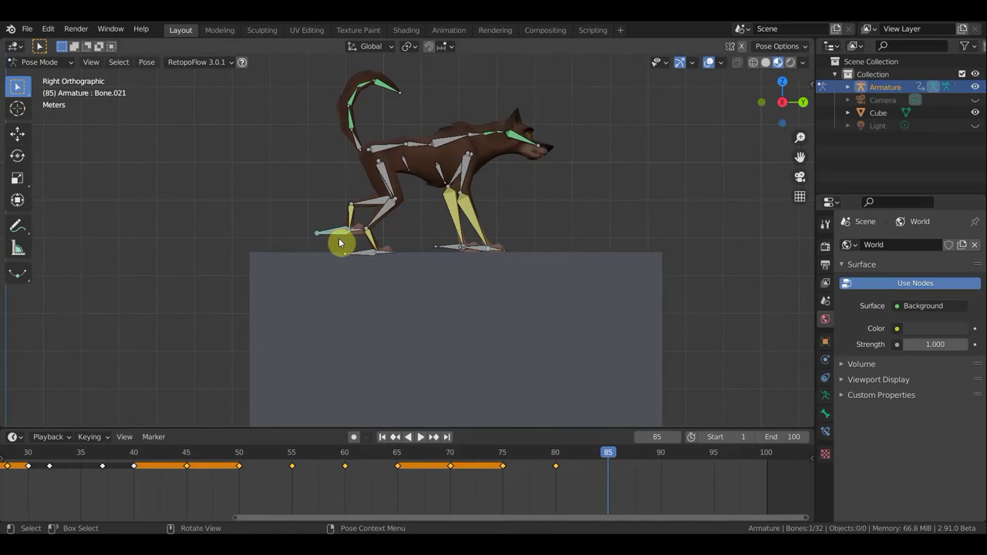
key(g)
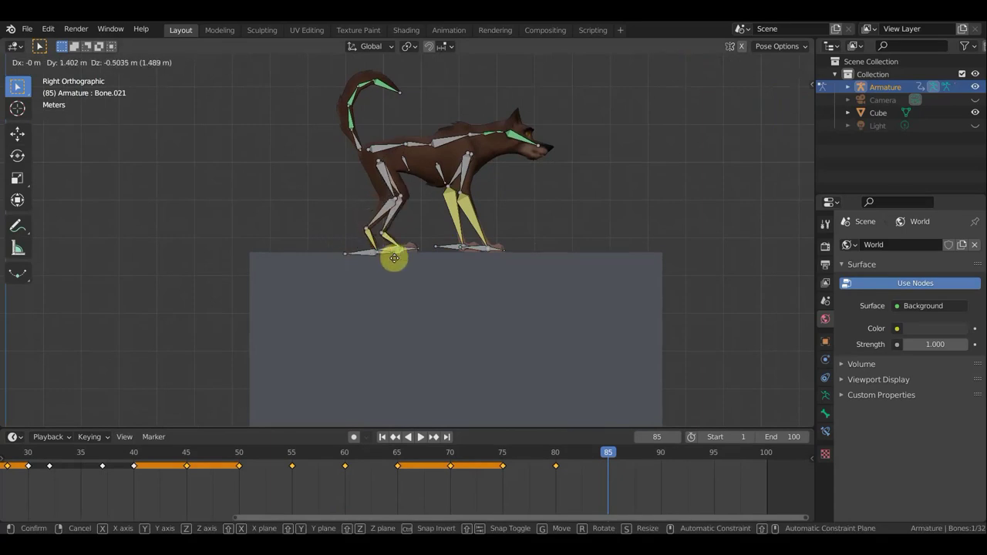
click(396, 258)
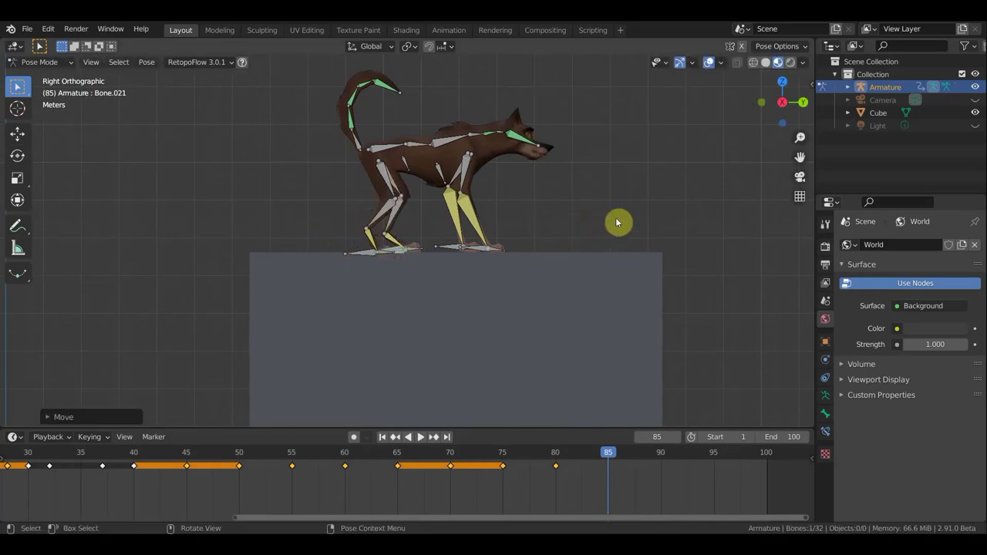
key(a)
key(i)
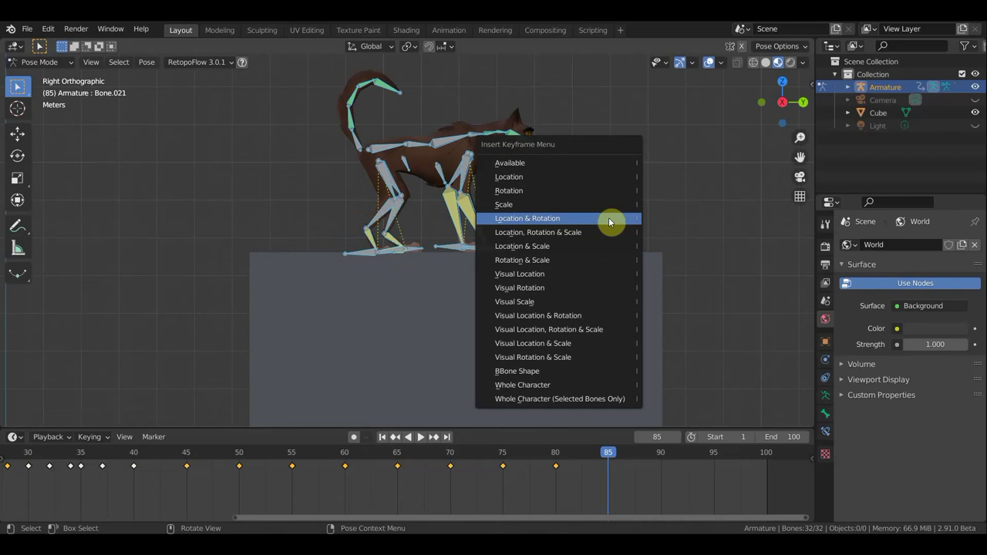
click(610, 222)
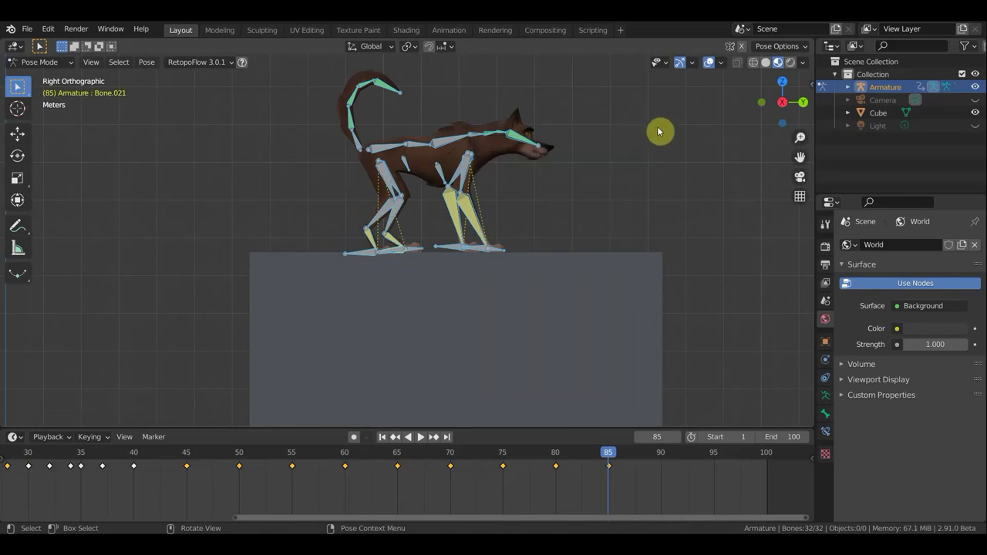
Step: Hide the bones, grid and other viewport overlays
scroll(656, 190, down, 2)
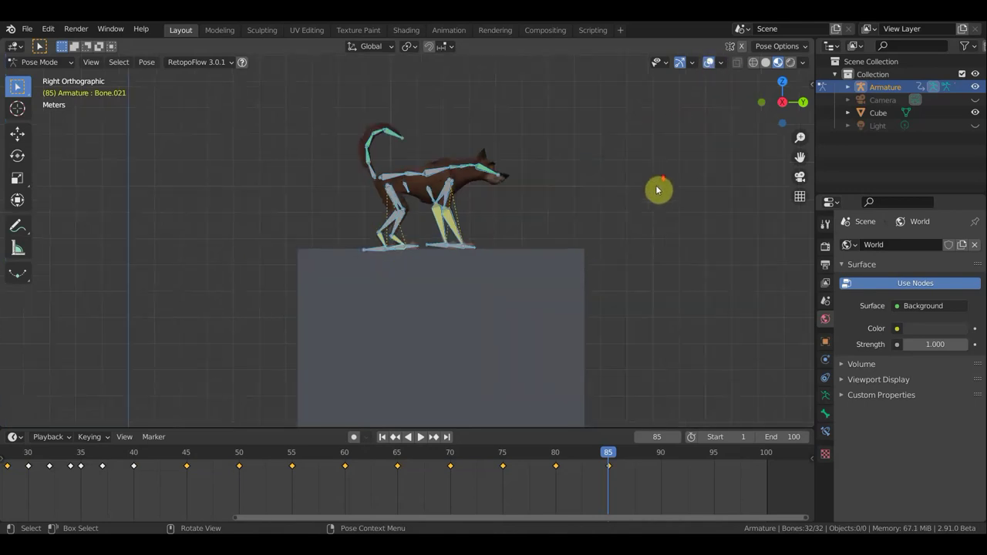
scroll(624, 264, down, 1)
scroll(591, 308, down, 2)
scroll(444, 235, up, 3)
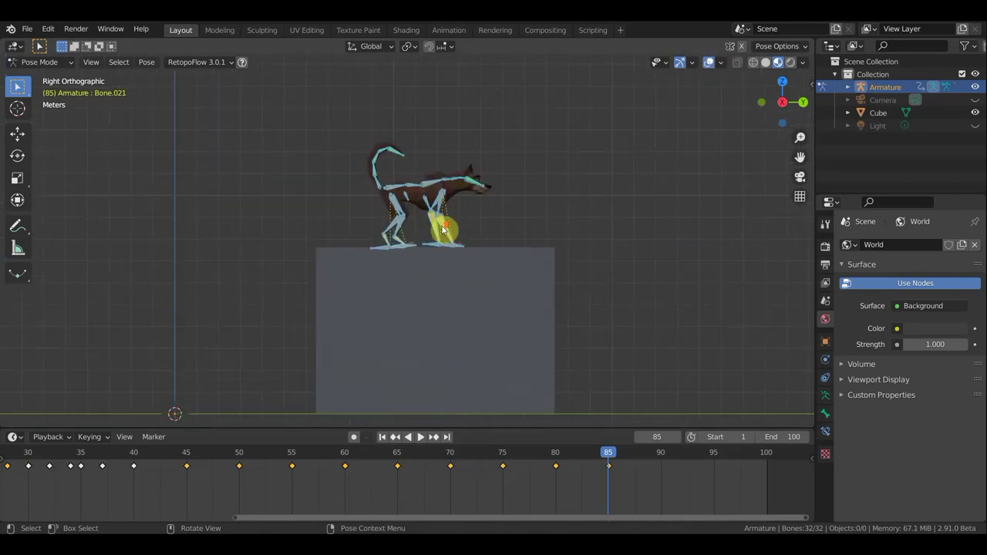
click(709, 62)
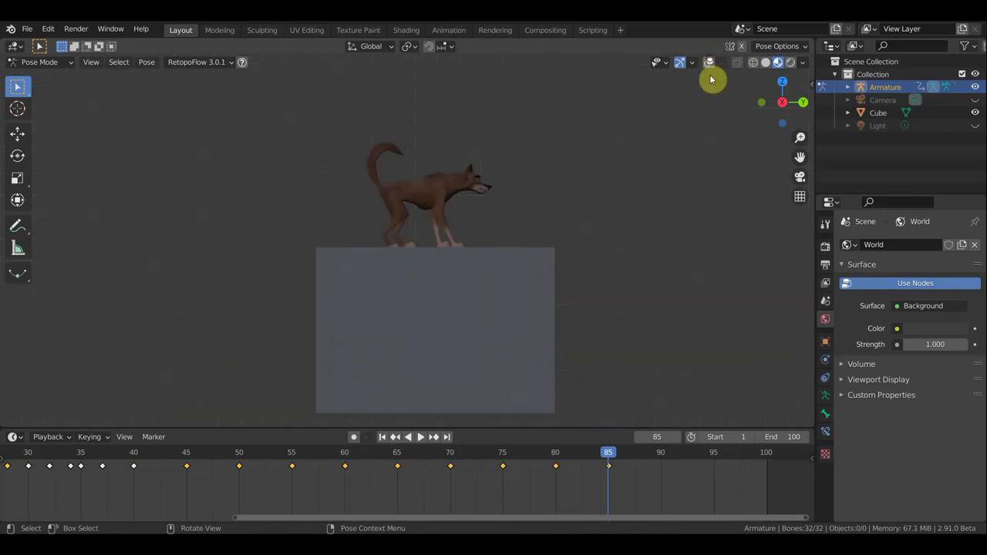
Step: Set the animation end frame to 85, recentre the dog and box, and play the leap back
click(777, 437)
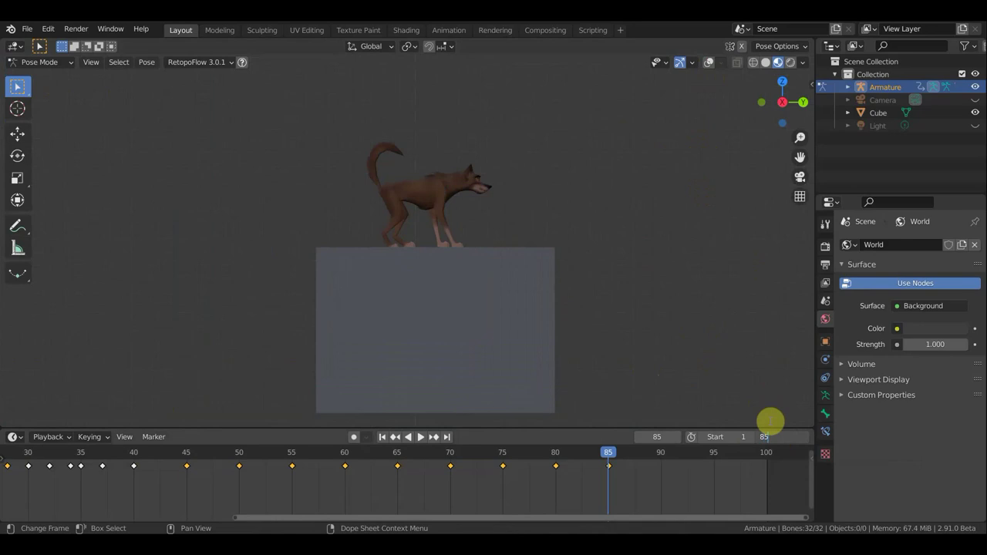
key(Return)
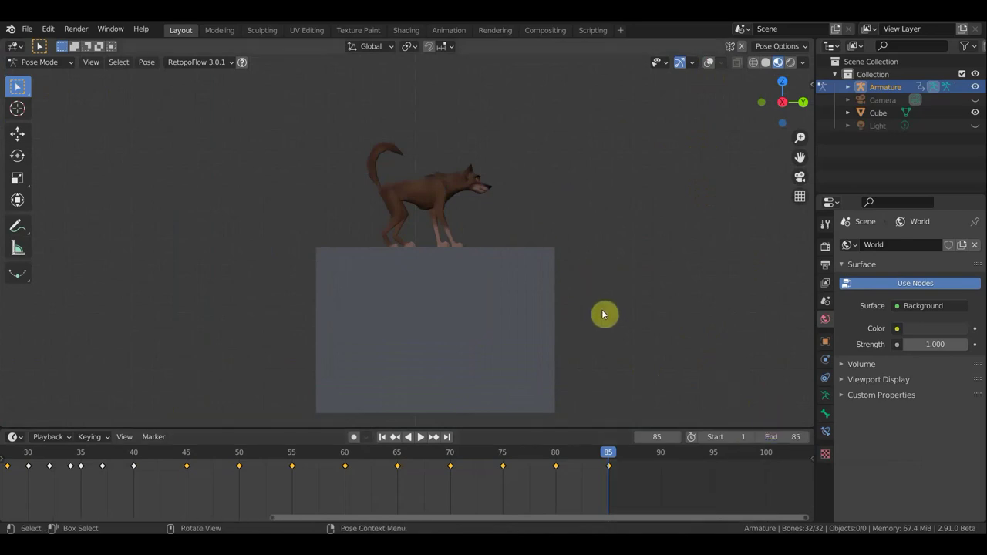
shift+middle_drag(615, 309, 670, 283)
mouse_move(660, 321)
shift+middle_down()
mouse_move(751, 286)
mouse_move(780, 304)
mouse_move(774, 313)
shift+middle_up()
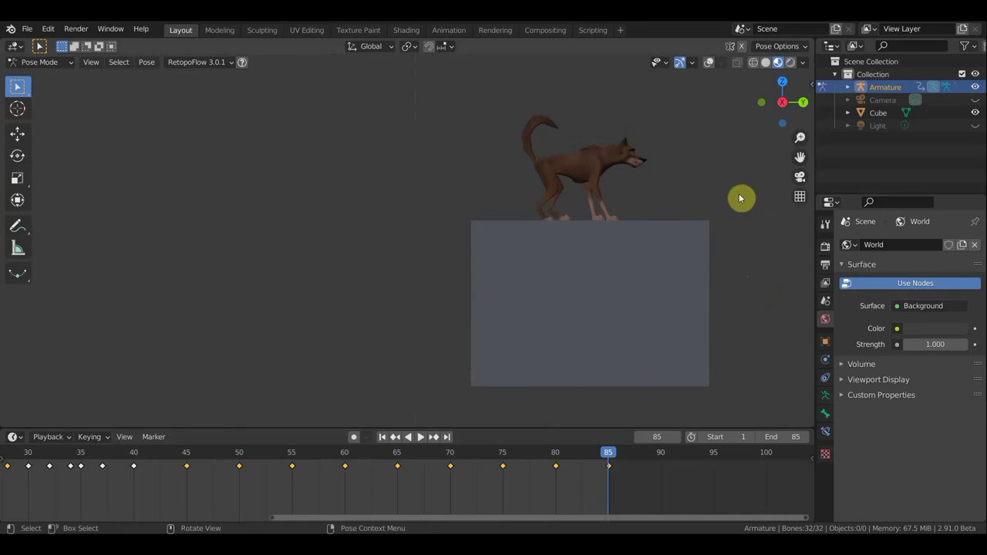
key(space)
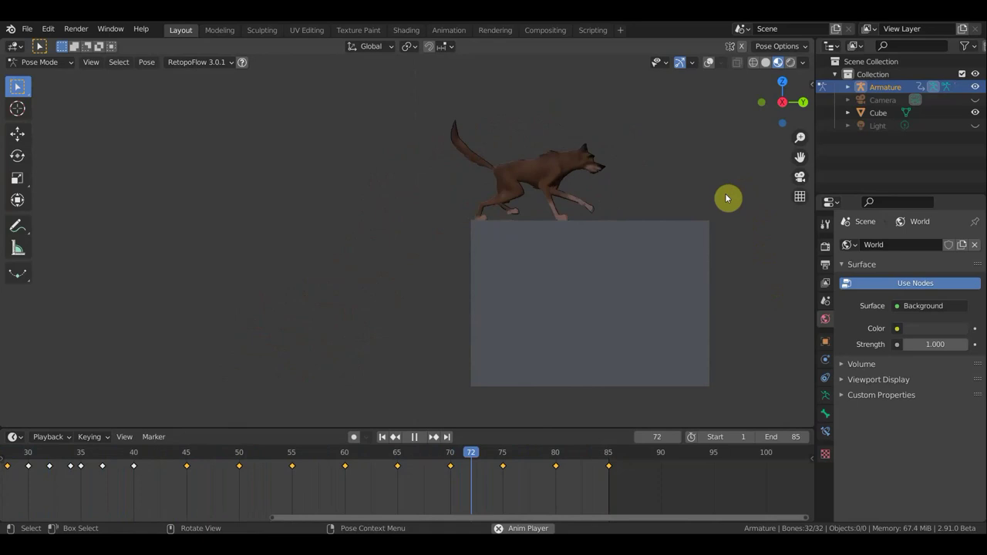
key(space)
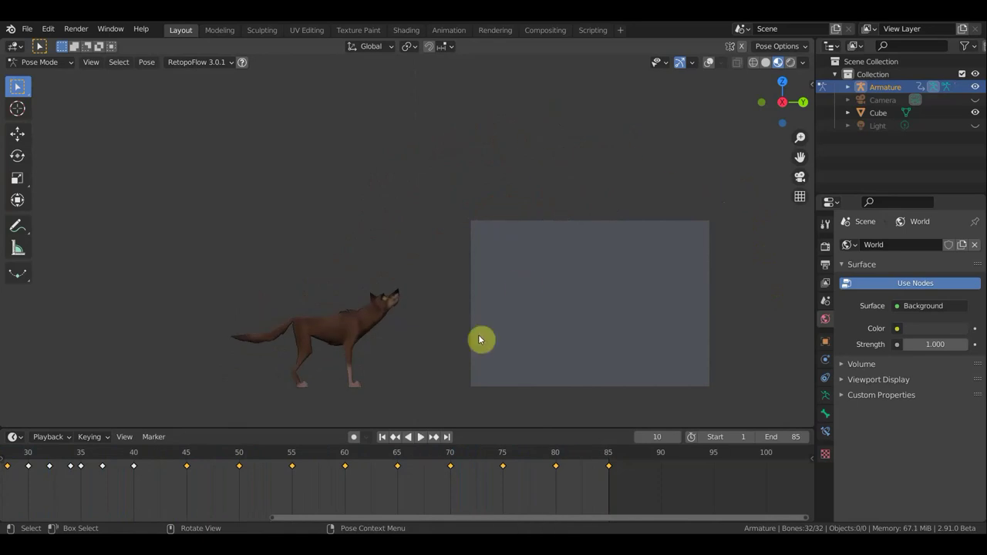
Step: Step through frames 45, 55 and 60, orbit above the box top, and show the rig bones
middle_drag(221, 502, 382, 512)
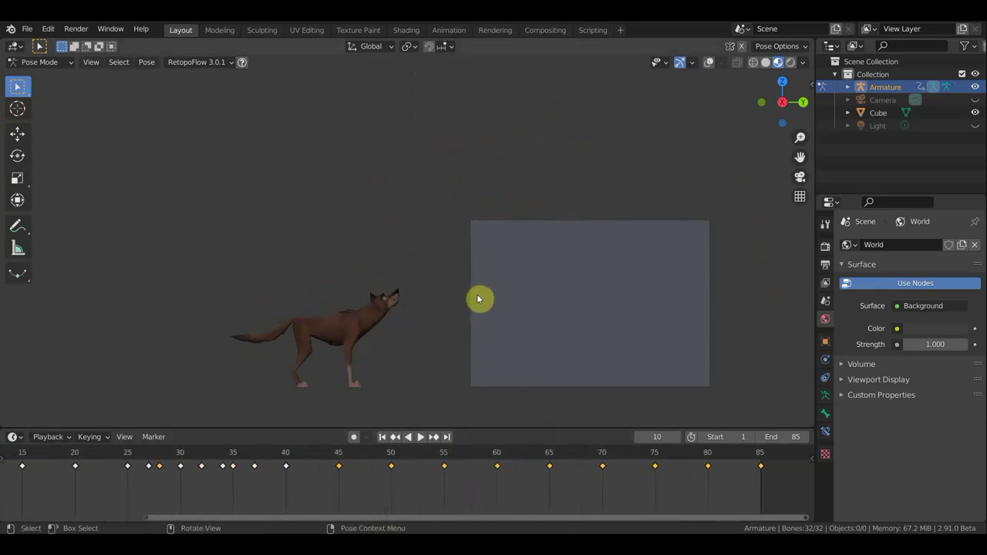
mouse_move(489, 297)
middle_down()
mouse_move(419, 319)
mouse_move(375, 313)
mouse_move(386, 383)
middle_up()
click(341, 455)
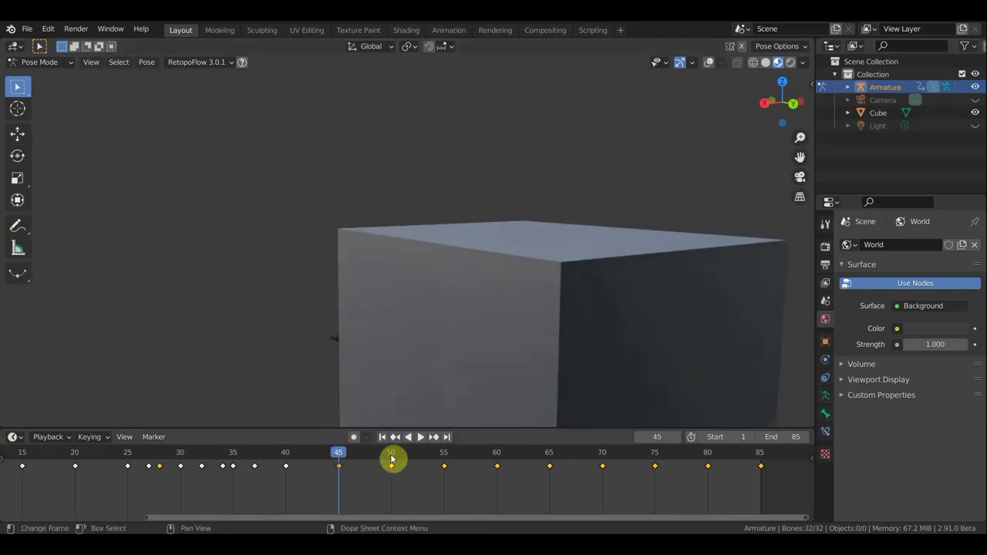
click(445, 458)
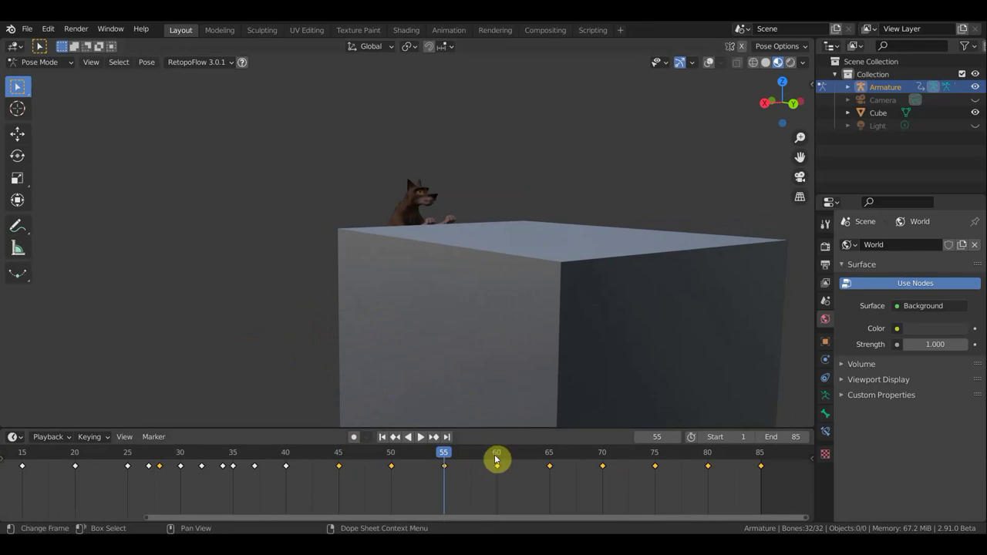
click(498, 456)
mouse_move(582, 325)
middle_down()
mouse_move(521, 327)
mouse_move(468, 181)
middle_up()
scroll(468, 180, up, 3)
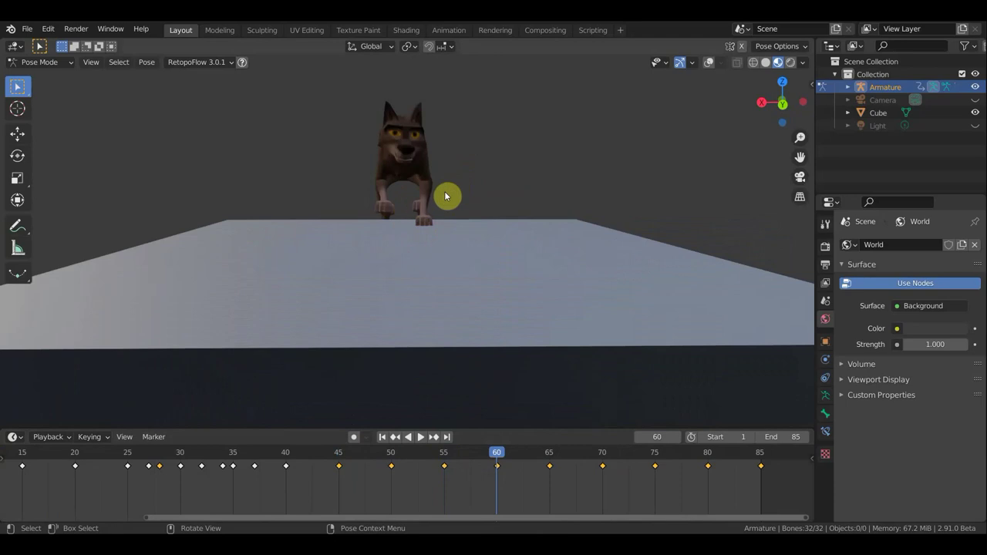
mouse_move(483, 180)
middle_down()
mouse_move(463, 242)
mouse_move(469, 234)
mouse_move(428, 279)
middle_up()
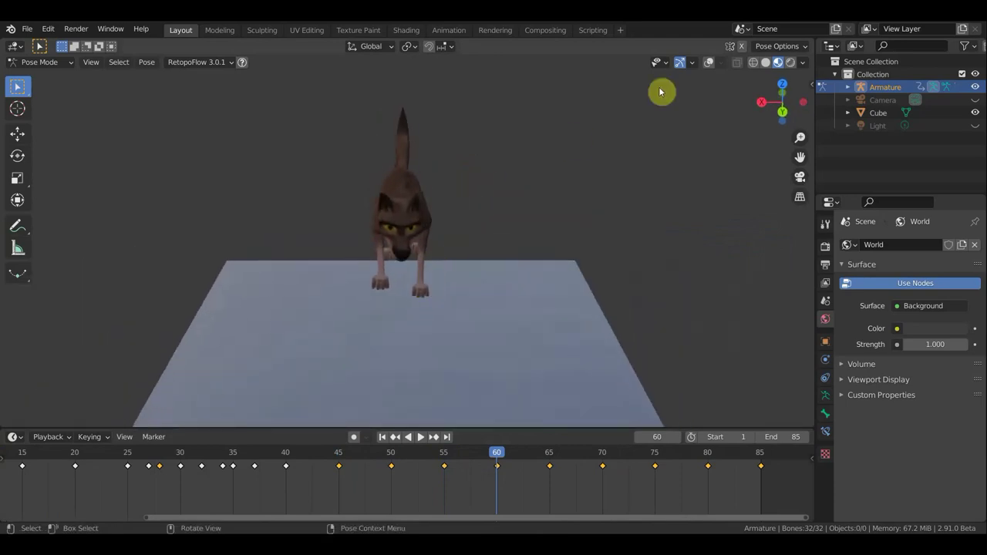
click(710, 62)
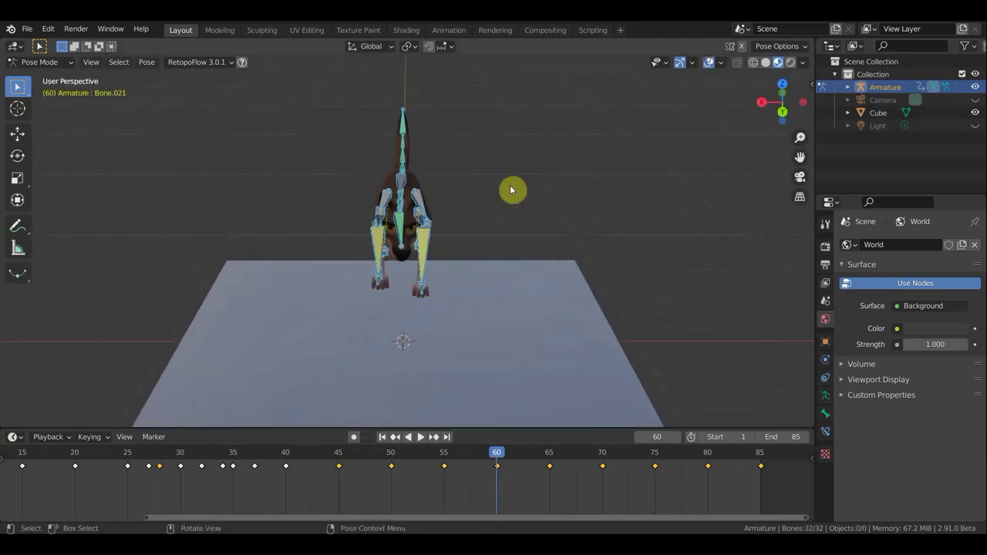
Step: Try rotating spine bone Bone.002, then undo the rotation
click(401, 183)
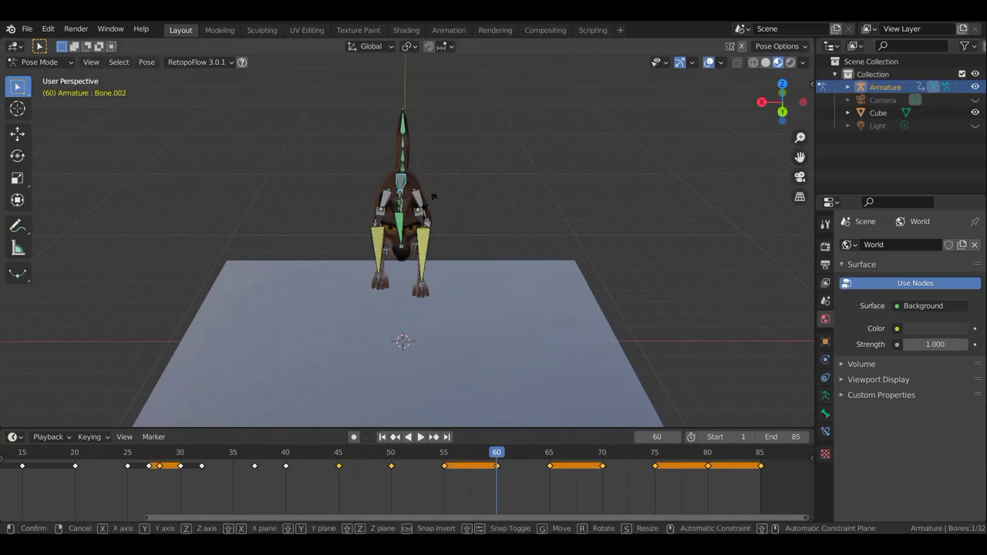
key(r)
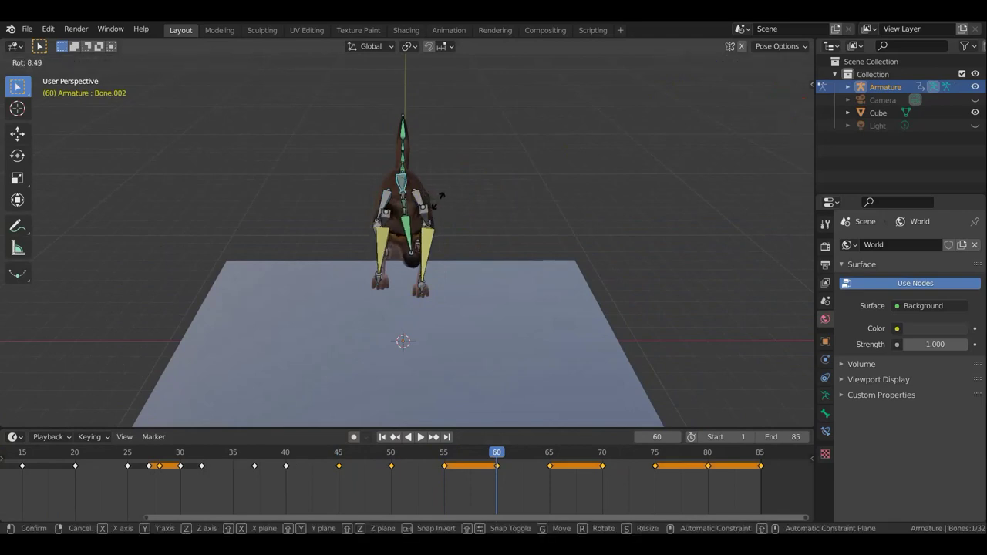
click(440, 197)
mouse_move(443, 211)
middle_down()
mouse_move(443, 182)
mouse_move(586, 185)
middle_up()
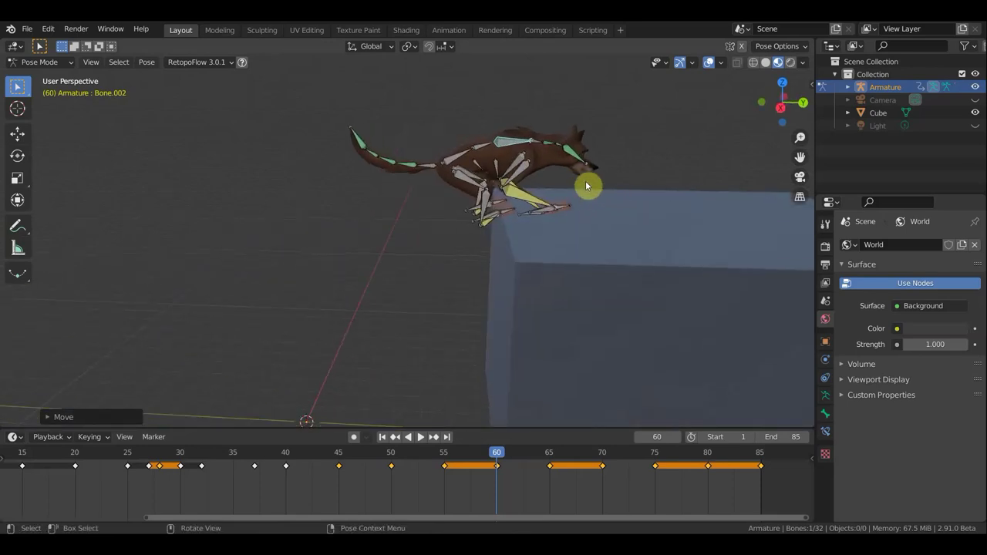
key(ctrl+z)
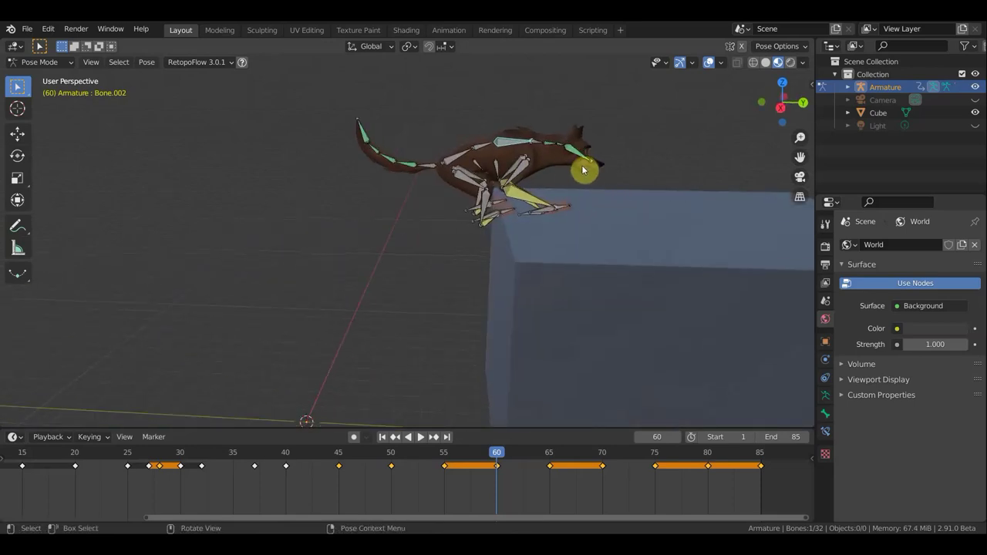
Step: Move the root bone Bone to reposition the dog on the box top
click(570, 138)
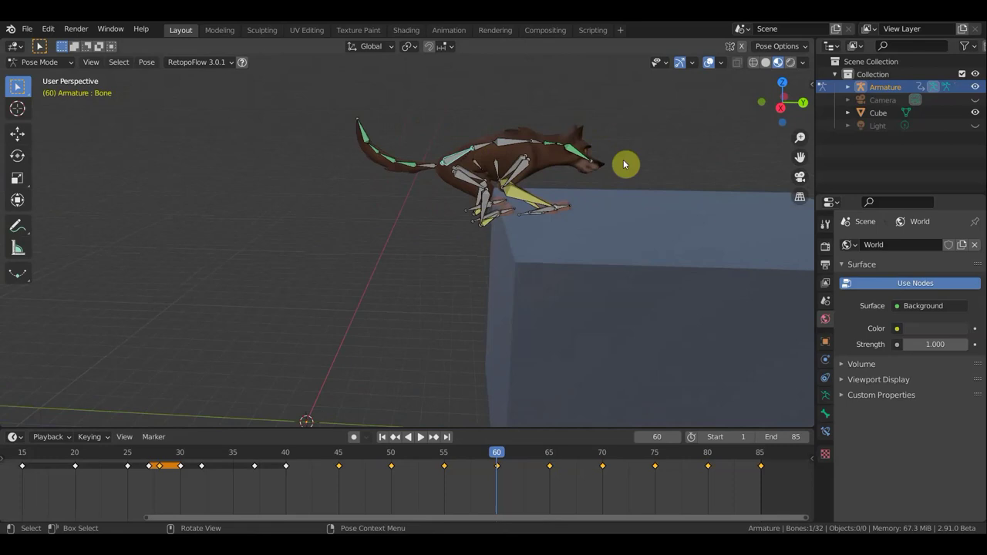
middle_drag(571, 179, 386, 172)
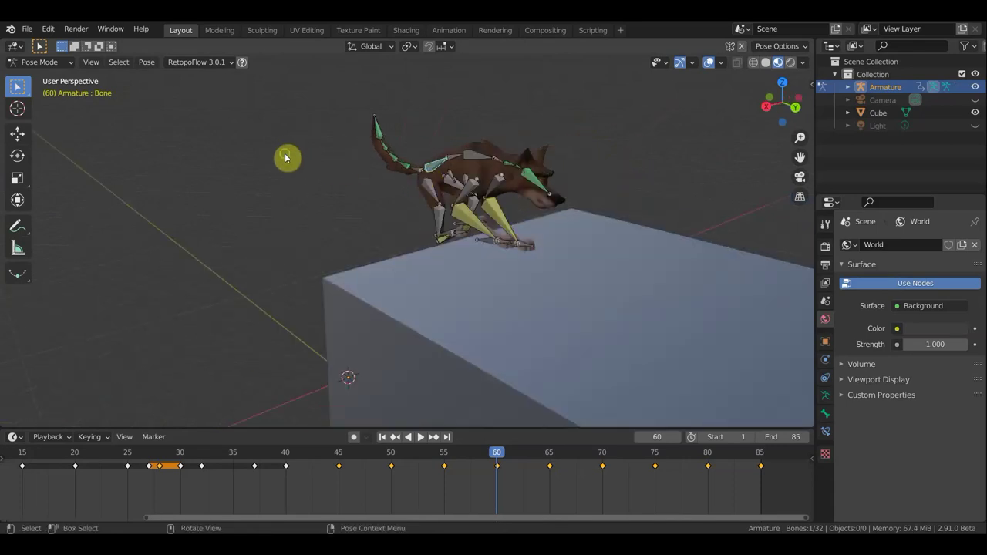
mouse_move(696, 162)
middle_down()
mouse_move(602, 166)
mouse_move(605, 152)
mouse_move(600, 184)
middle_up()
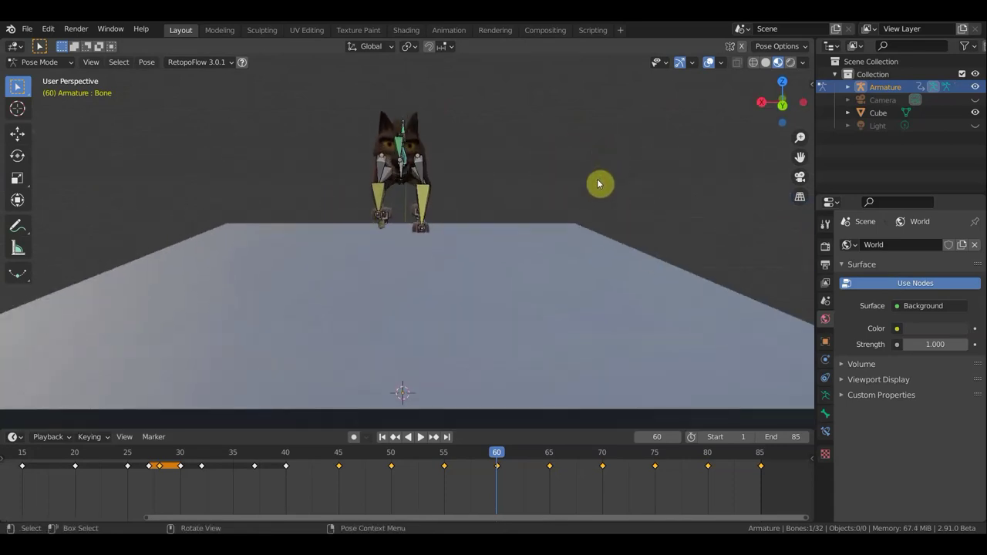
key(g)
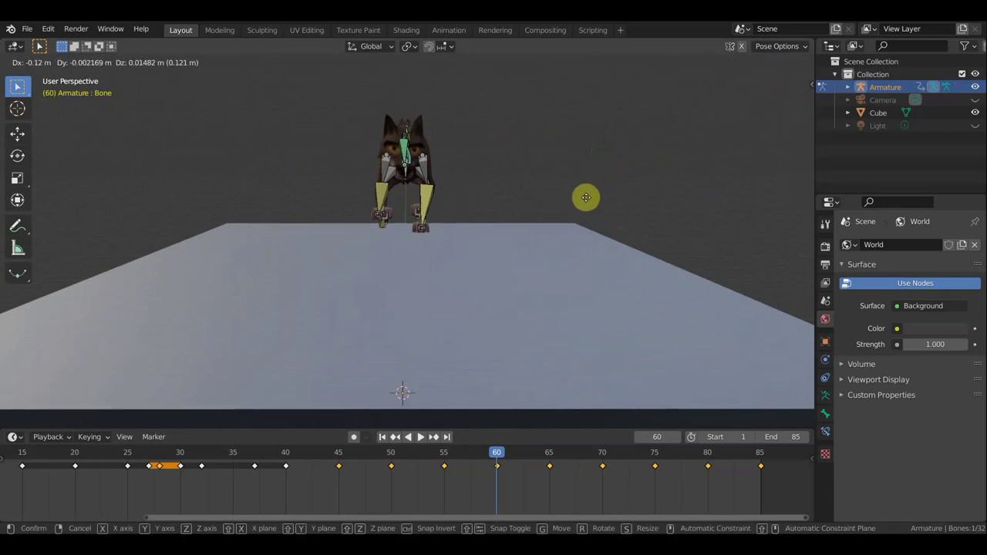
click(586, 198)
scroll(424, 212, up, 2)
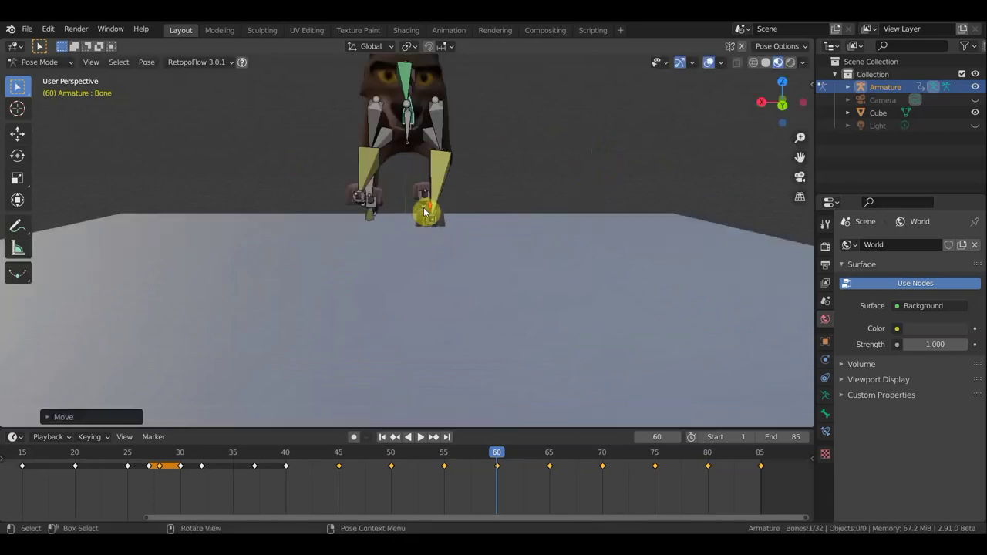
scroll(424, 212, up, 2)
scroll(445, 215, up, 2)
scroll(502, 167, down, 2)
scroll(482, 176, down, 2)
scroll(552, 151, down, 2)
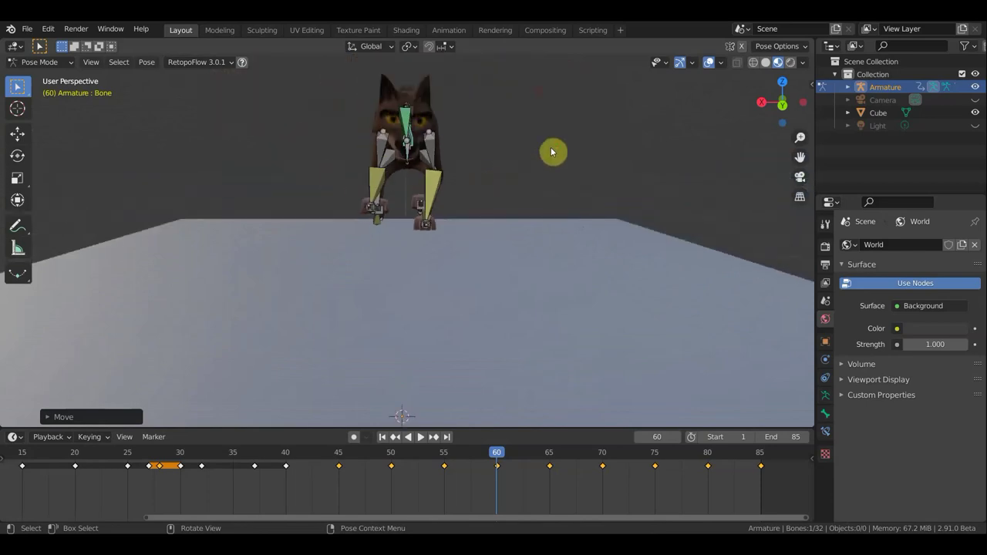
Step: Key location and rotation on all bones at frame 60, then step to frames 65 and 70
key(a)
key(i)
click(552, 151)
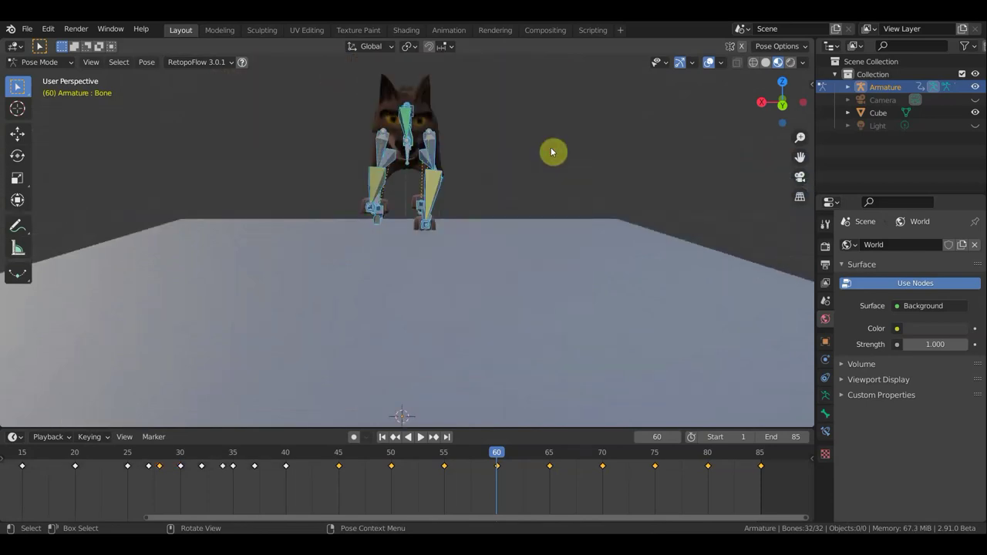
click(549, 456)
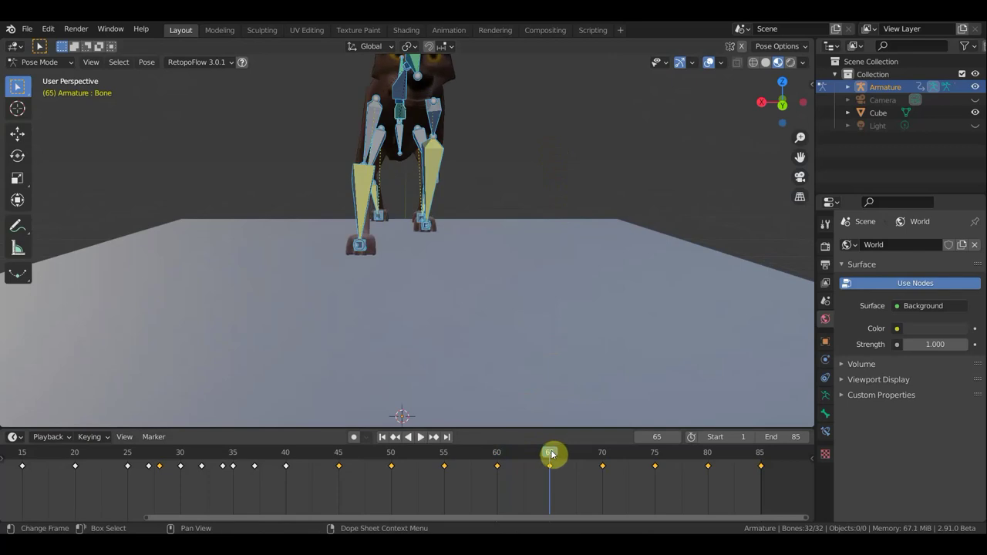
scroll(470, 223, down, 2)
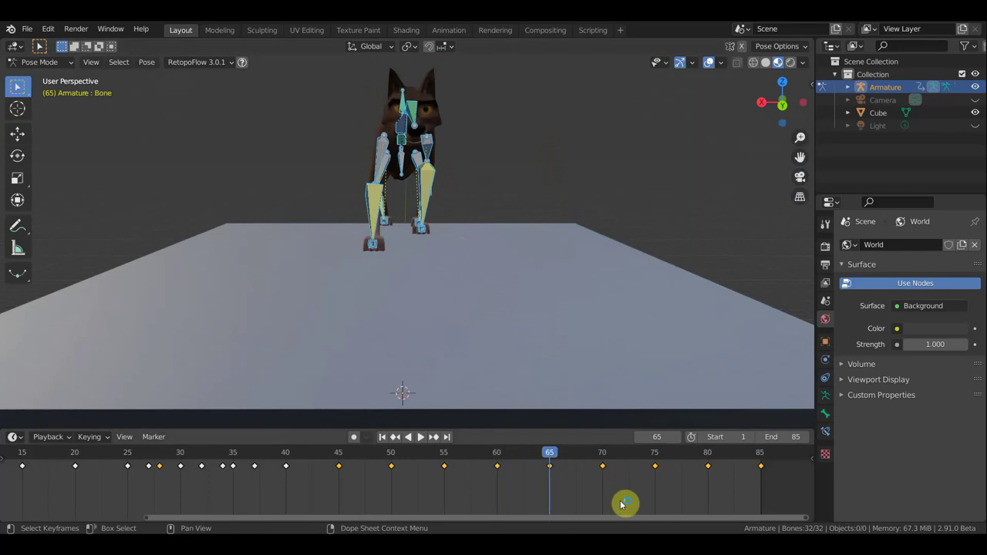
click(605, 456)
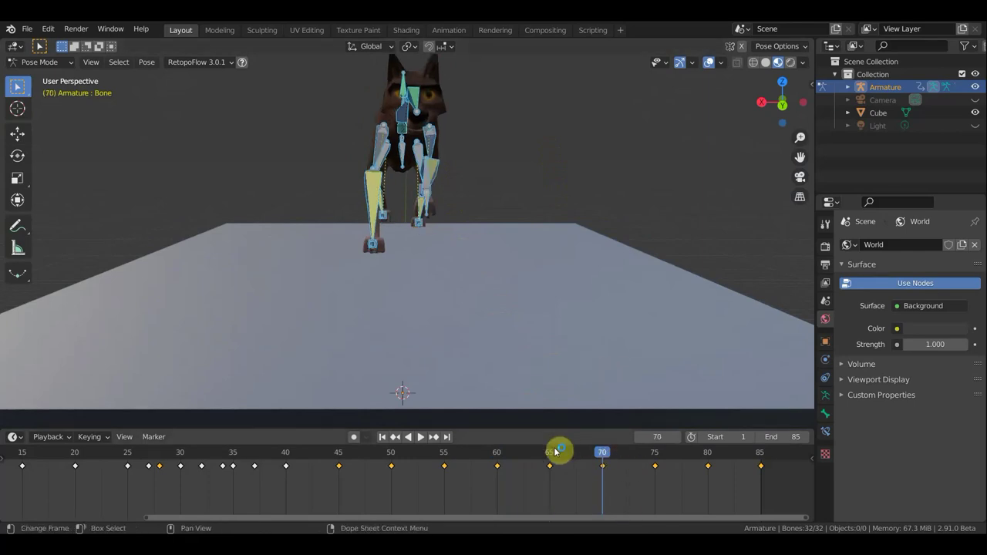
Step: Play back from frame 65 and settle on frame 70 to review the pose
drag(549, 455, 564, 459)
key(space)
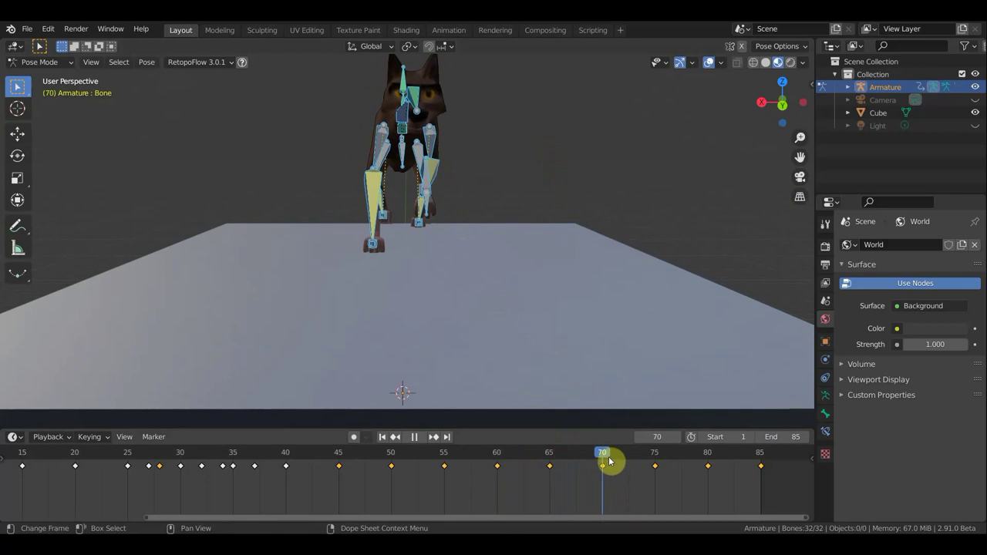
mouse_move(625, 465)
mouse_down()
mouse_move(653, 473)
mouse_move(593, 476)
mouse_move(607, 476)
mouse_up()
mouse_move(507, 160)
middle_down()
mouse_move(509, 206)
mouse_move(488, 201)
mouse_move(469, 265)
mouse_move(426, 269)
middle_up()
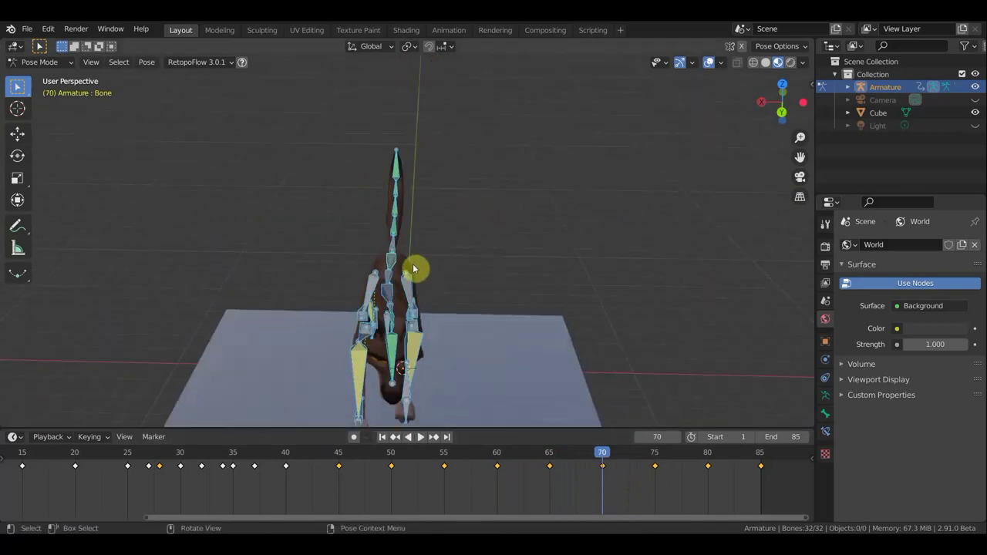
Step: Move the root bone to shift the dog about 0.39 m along the box
click(447, 264)
key(KP_3)
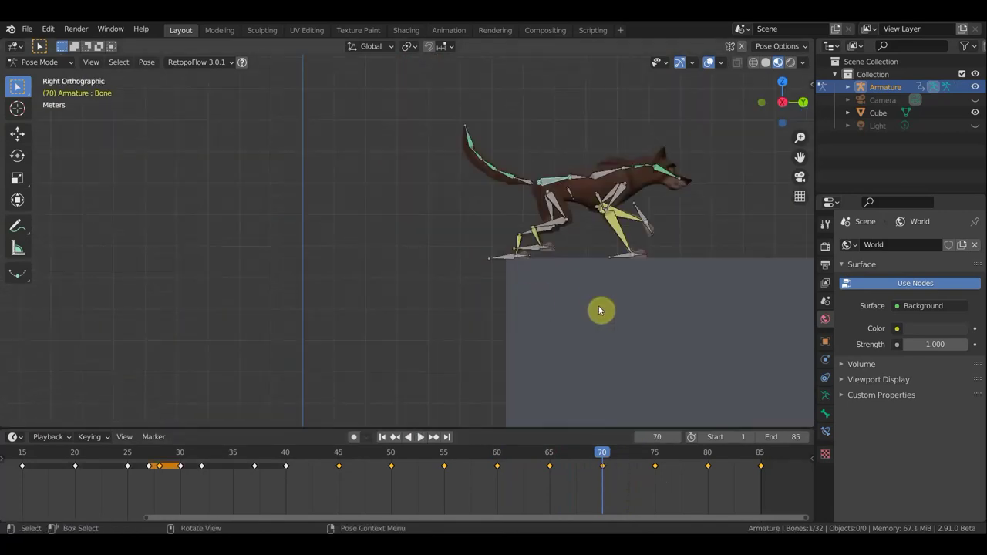
mouse_move(520, 289)
middle_down()
mouse_move(385, 273)
mouse_move(379, 296)
mouse_move(369, 293)
middle_up()
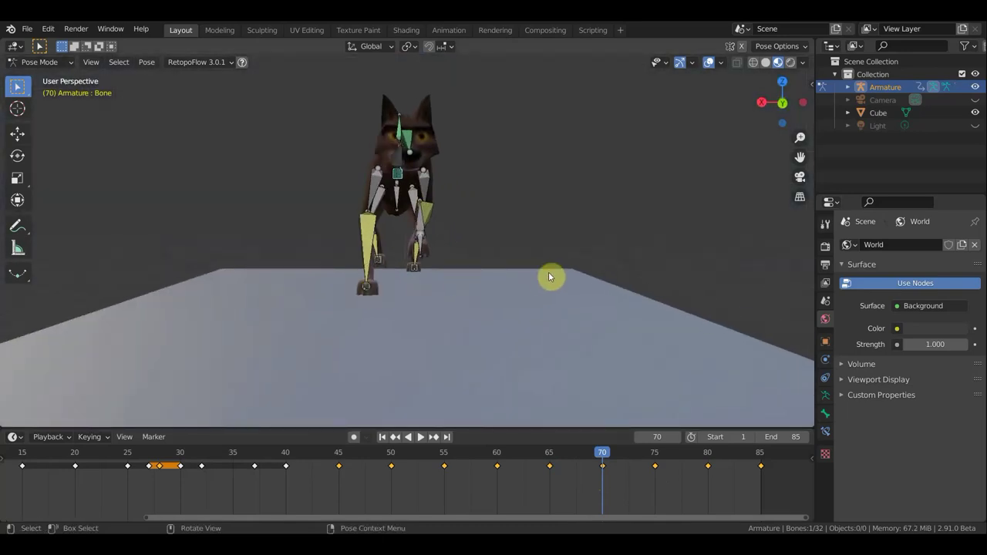
key(g)
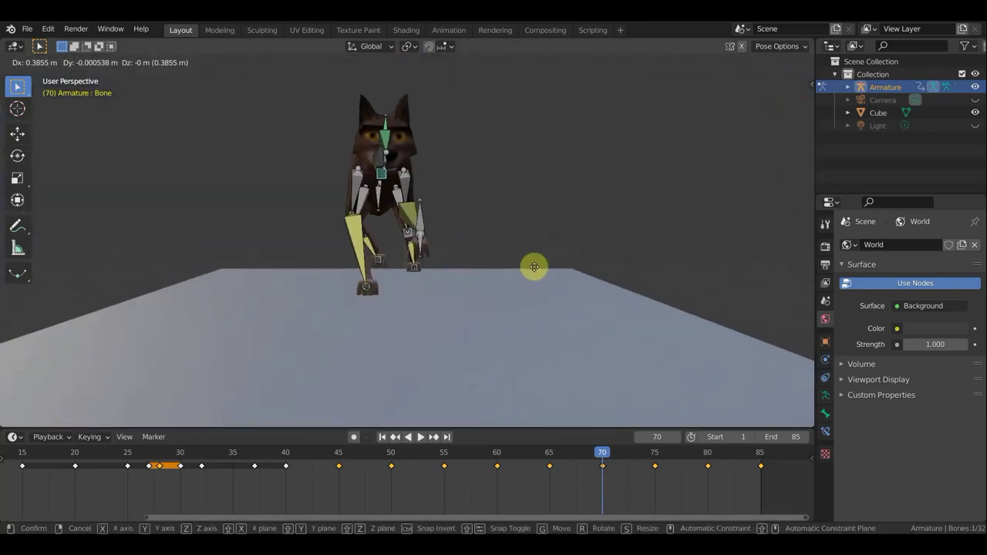
click(534, 267)
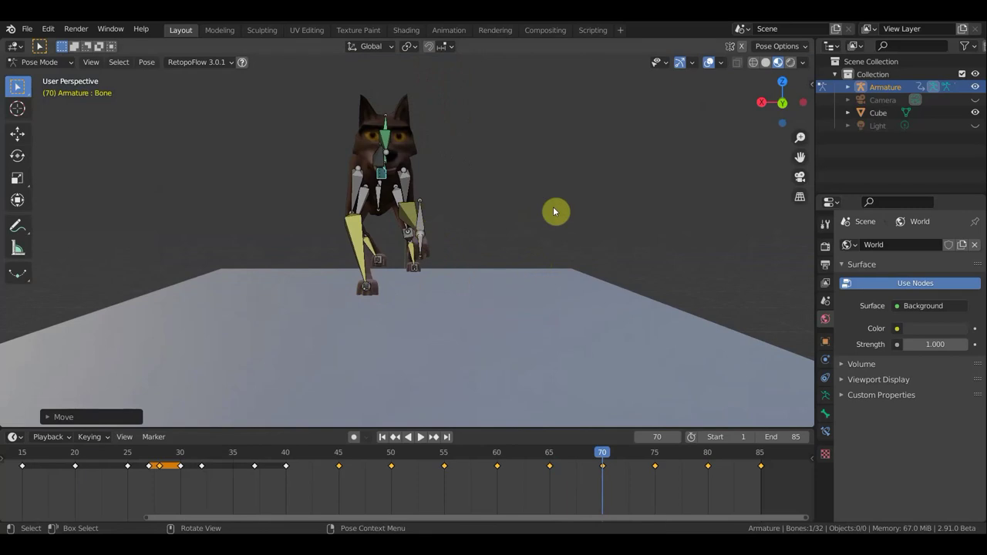
Step: Key location and rotation on all bones at frame 70 and go to frame 75
key(a)
key(i)
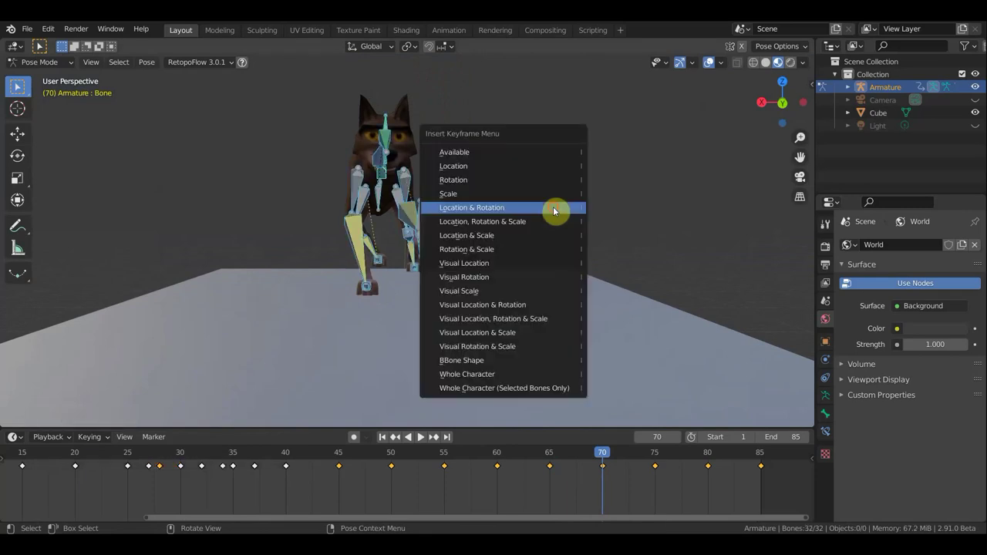
click(554, 210)
click(655, 462)
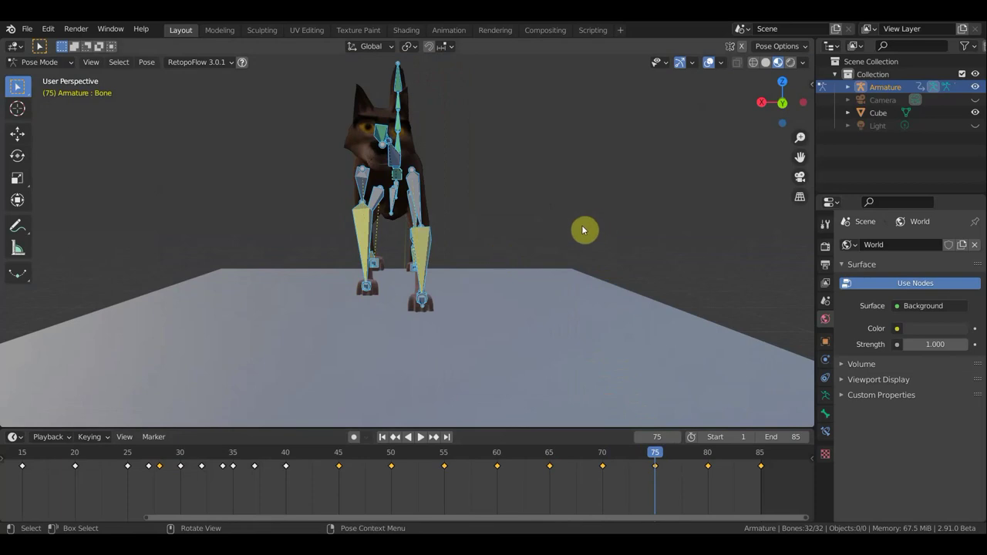
middle_drag(582, 230, 574, 253)
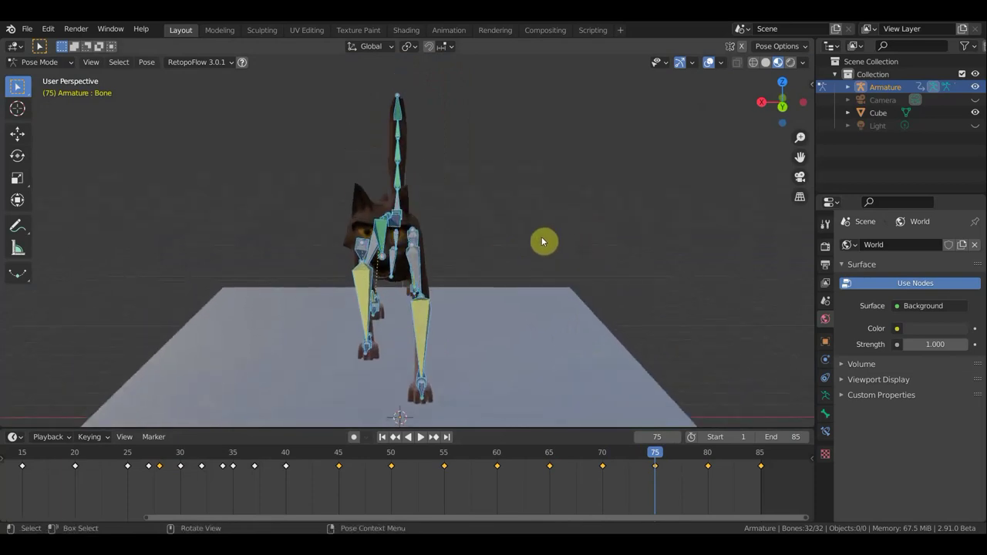
Step: Nudge the dog's root bone to a new position at frame 75
middle_drag(481, 232, 481, 247)
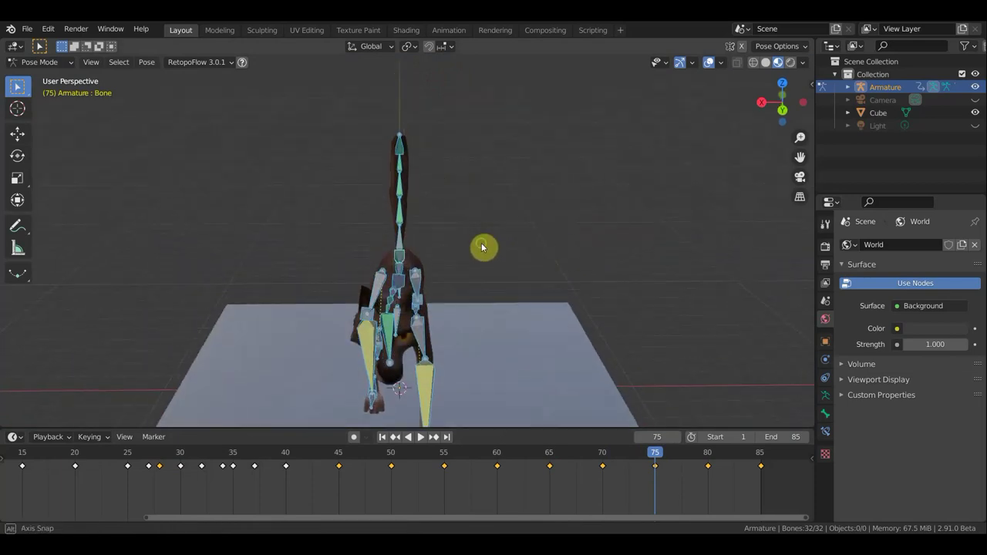
click(400, 259)
mouse_move(463, 237)
middle_down()
mouse_move(463, 154)
mouse_move(461, 185)
middle_up()
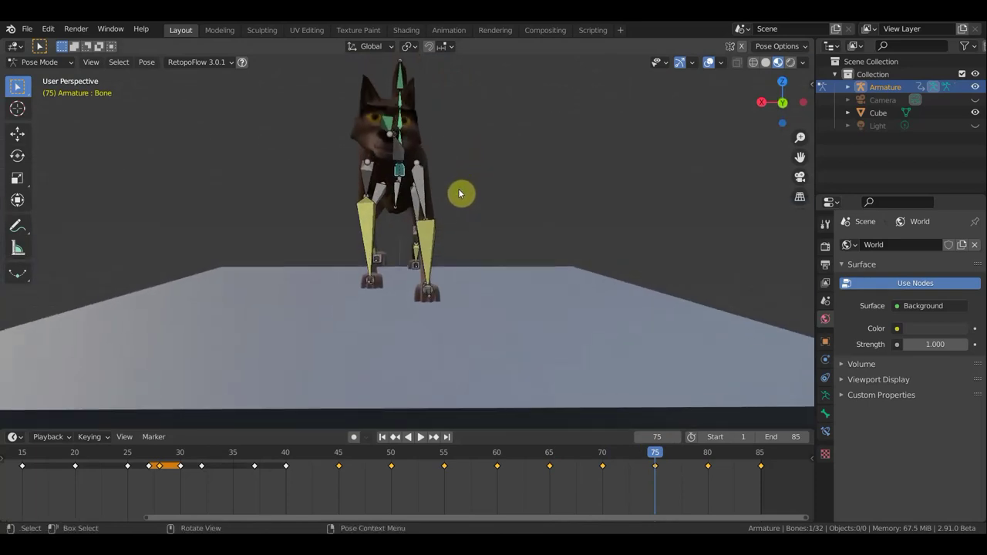
middle_drag(459, 194, 463, 204)
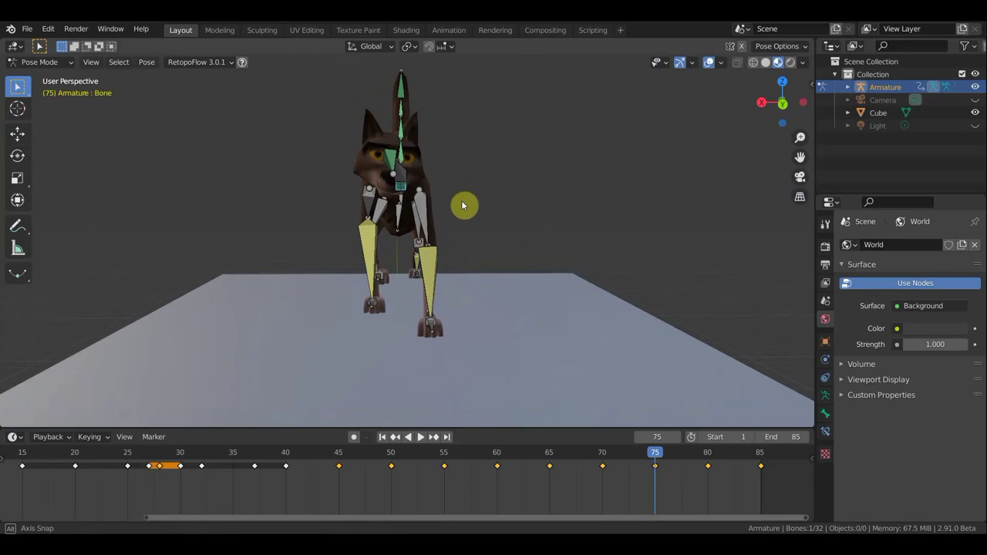
key(g)
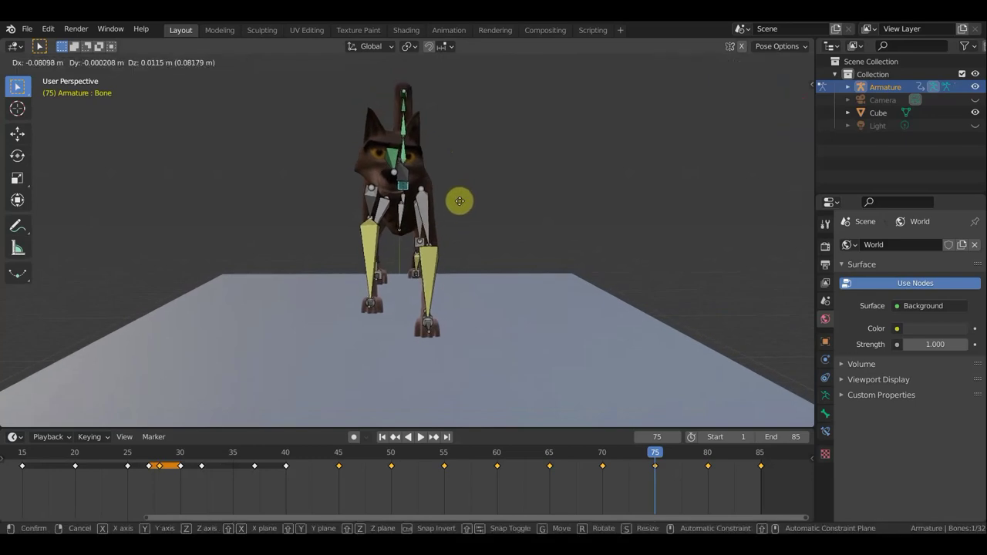
click(458, 201)
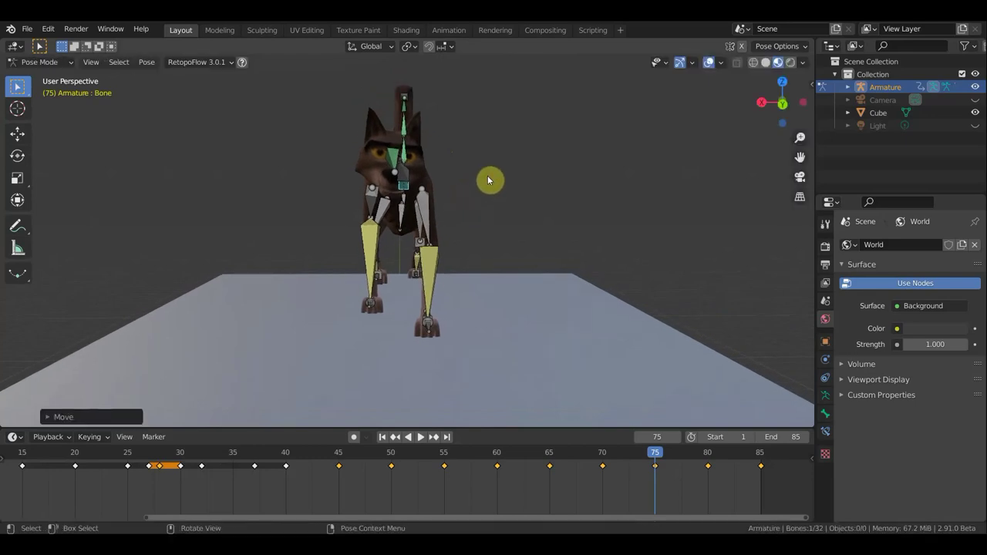
Step: Rotate the head bone and the neck bone Bone.006 to re-angle the head
click(393, 158)
key(r)
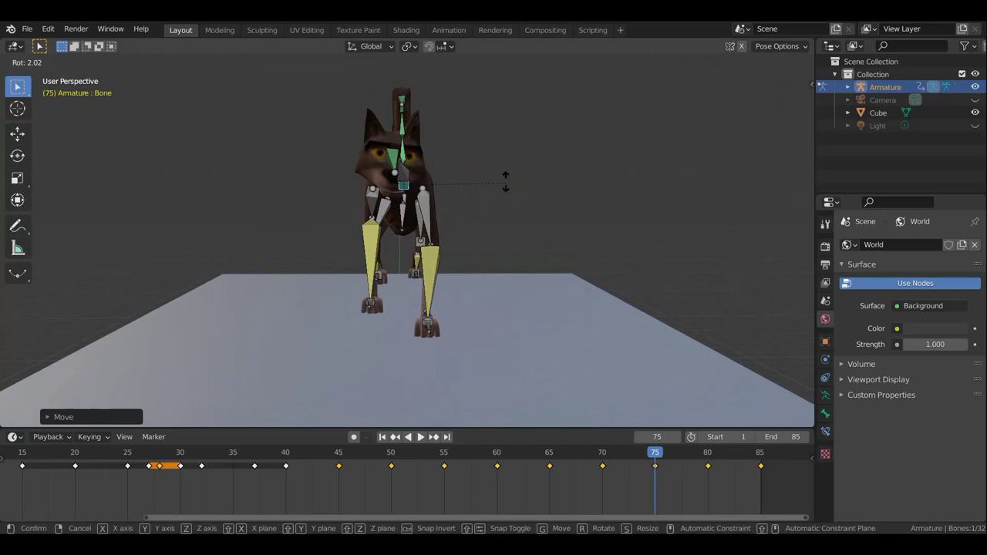
click(486, 187)
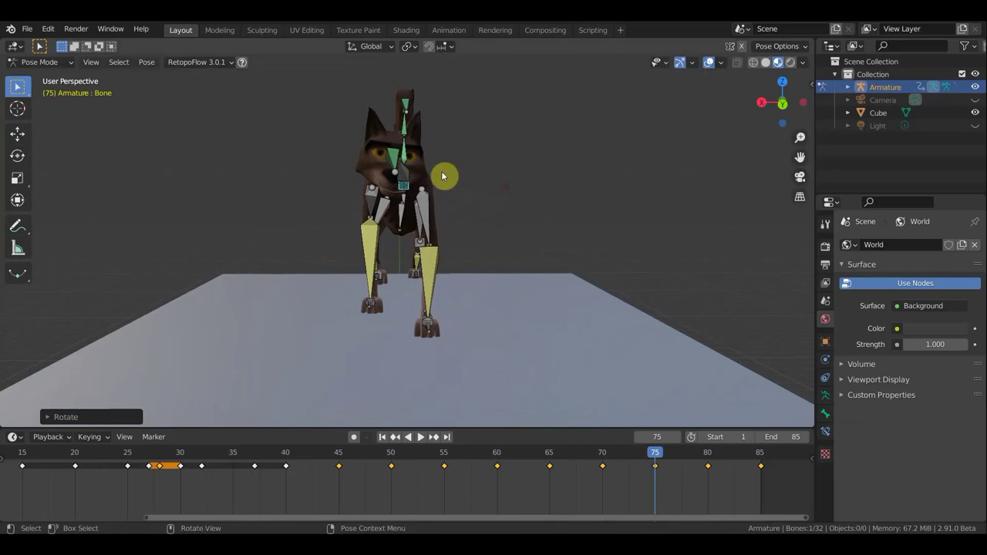
click(395, 162)
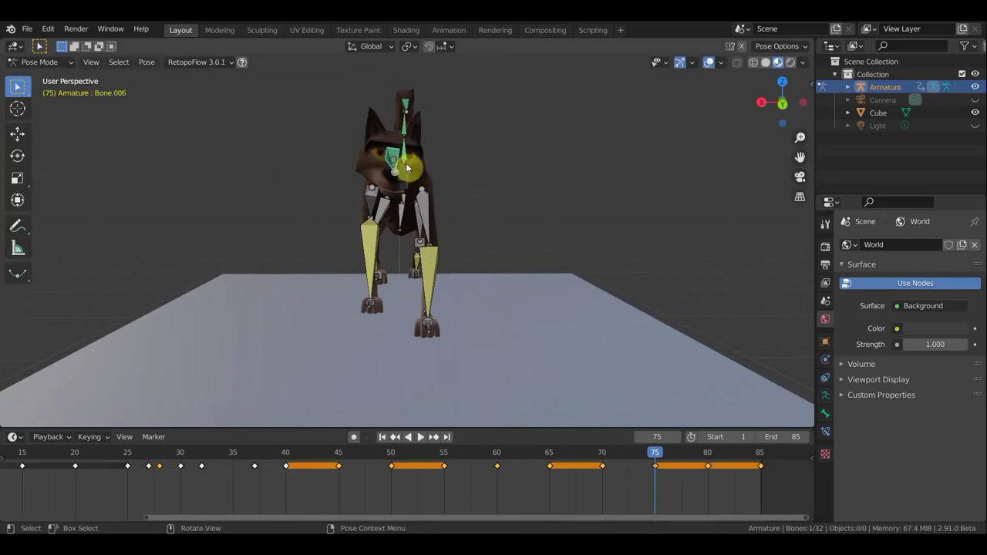
key(r)
click(499, 162)
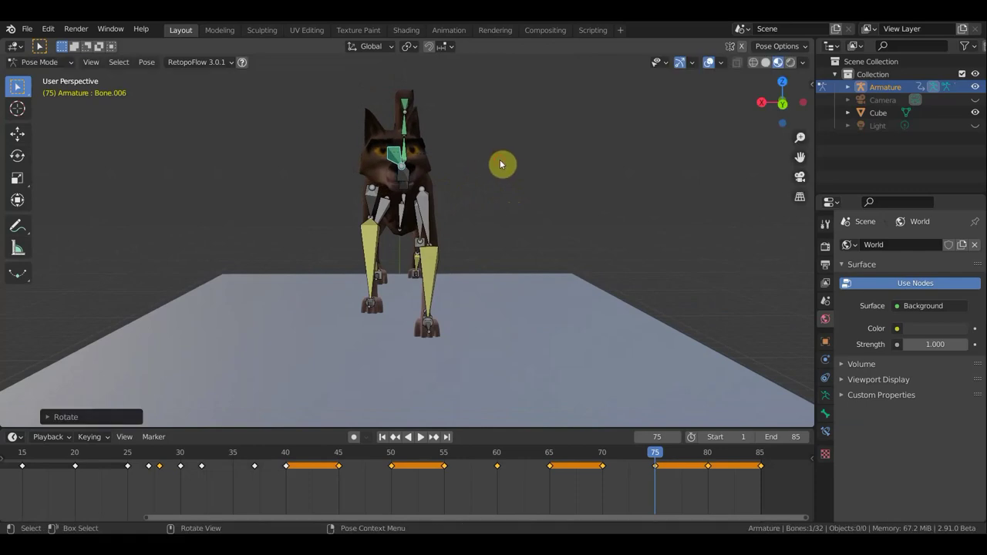
mouse_move(505, 201)
middle_down()
mouse_move(502, 252)
mouse_move(510, 245)
middle_up()
key(r)
click(489, 328)
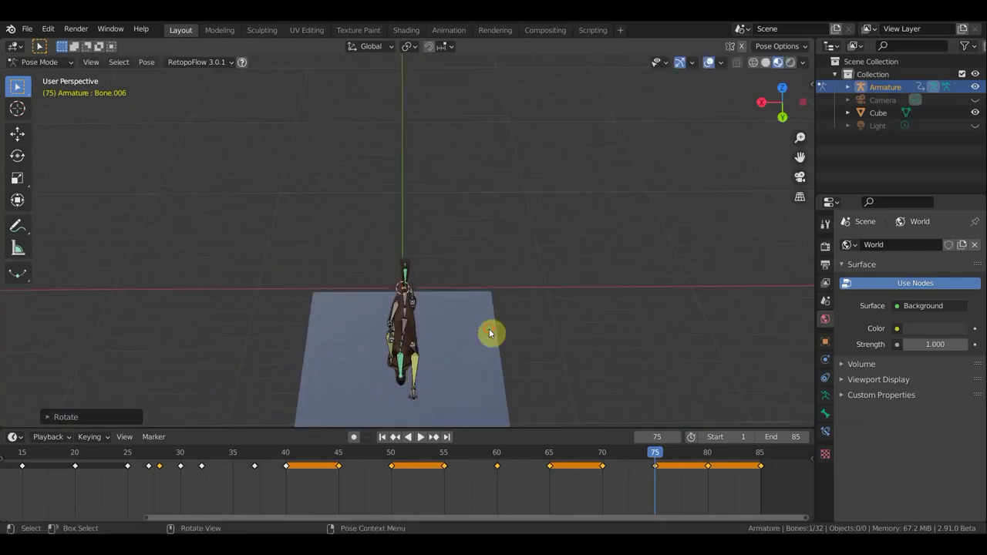
Step: Key location and rotation on all bones at frame 75 and move to frame 80
mouse_move(509, 301)
middle_down()
mouse_move(522, 229)
mouse_move(621, 226)
middle_up()
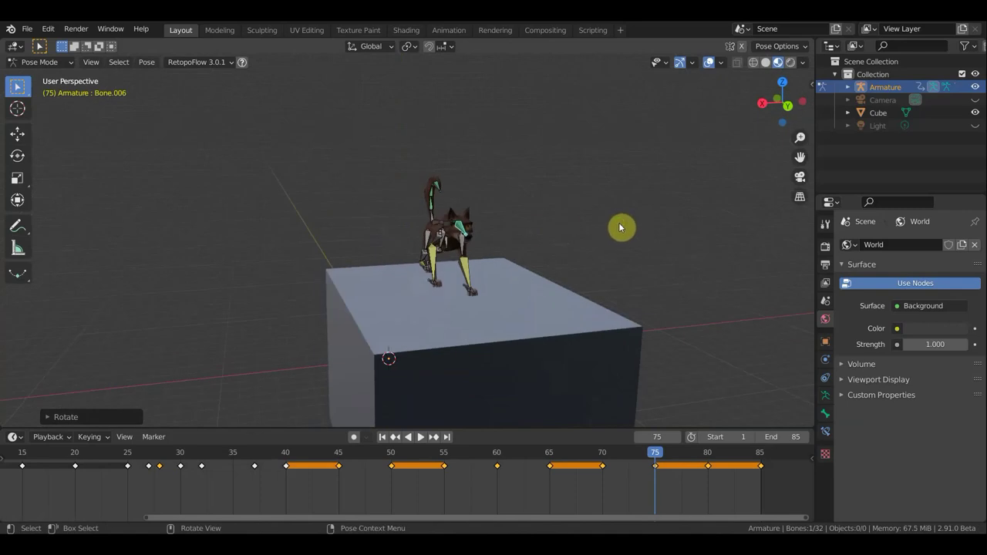
key(a)
key(i)
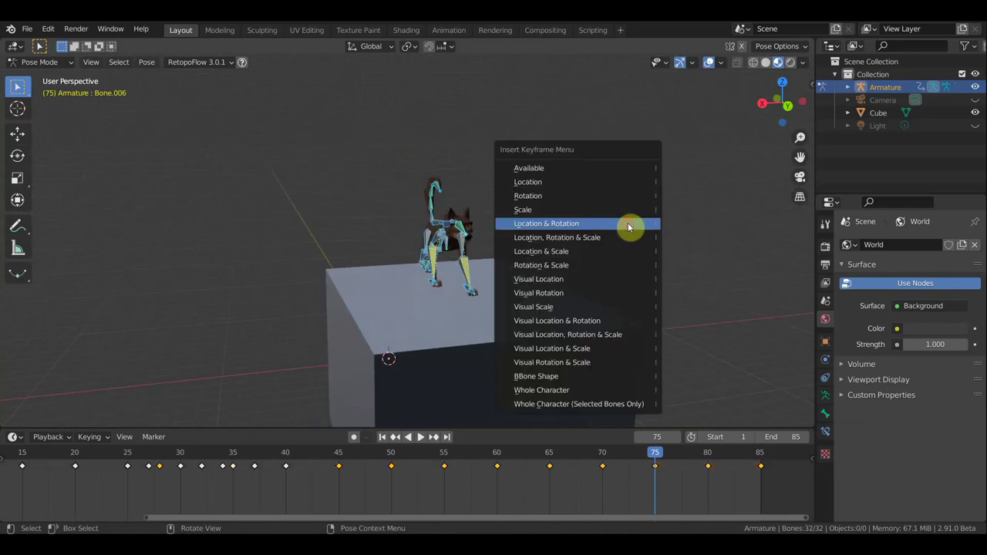
click(629, 224)
click(708, 458)
mouse_move(656, 402)
middle_down()
mouse_move(501, 282)
mouse_move(501, 300)
mouse_move(410, 276)
mouse_move(418, 293)
middle_up()
scroll(505, 272, down, 3)
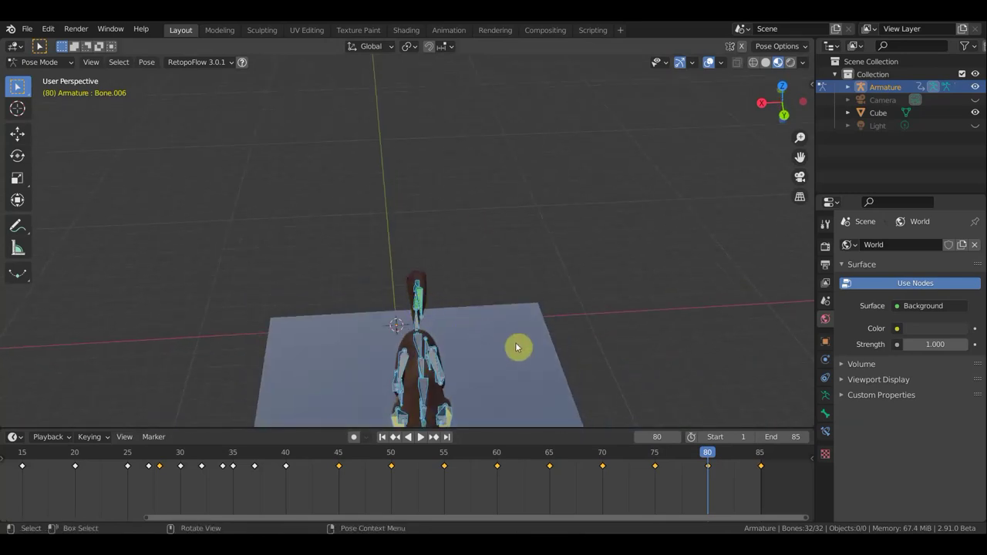
key(KP_7)
Step: In top view, shift the root bone Bone slightly left
shift+middle_drag(540, 198, 585, 399)
scroll(486, 251, up, 4)
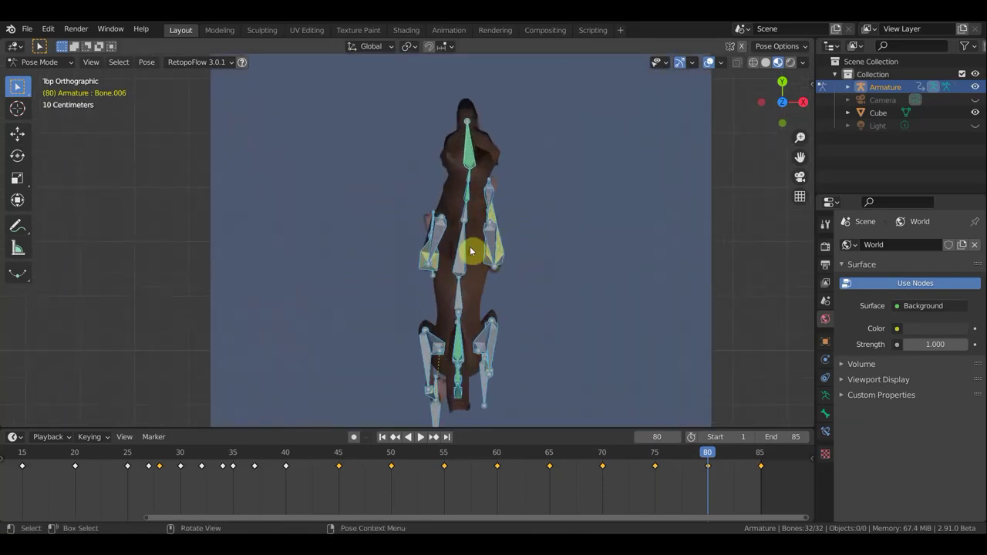
click(469, 246)
mouse_move(479, 250)
middle_down()
mouse_move(296, 81)
mouse_move(427, 139)
mouse_move(461, 137)
middle_up()
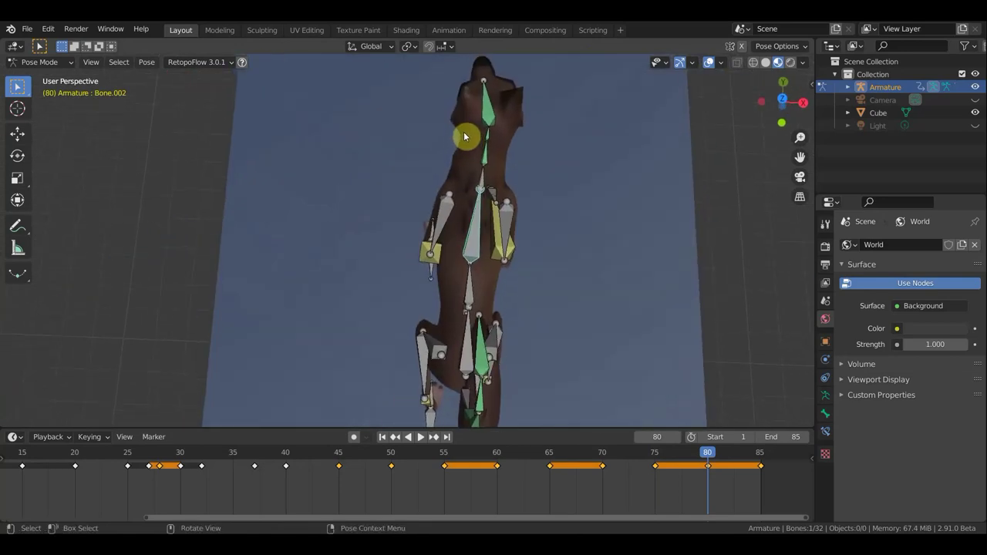
key(KP_7)
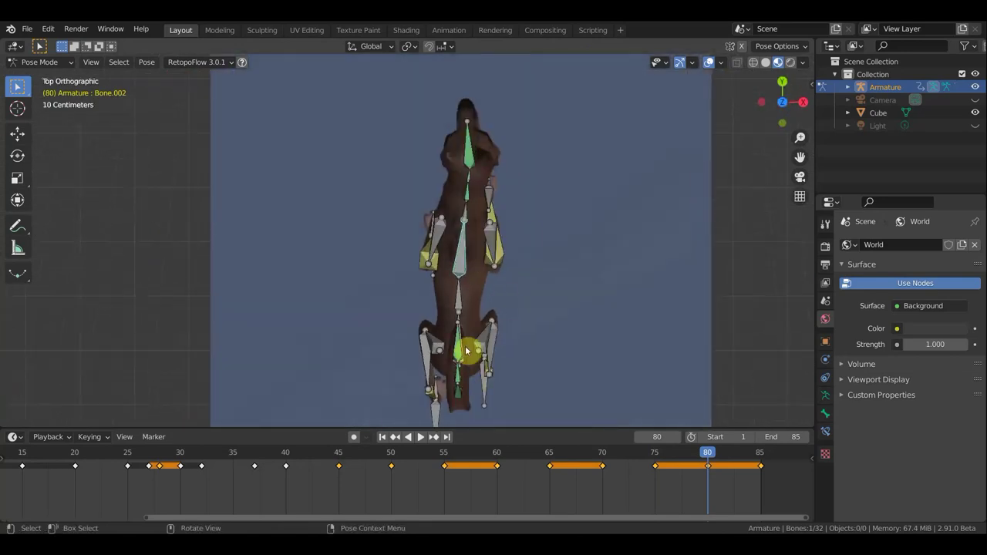
click(461, 336)
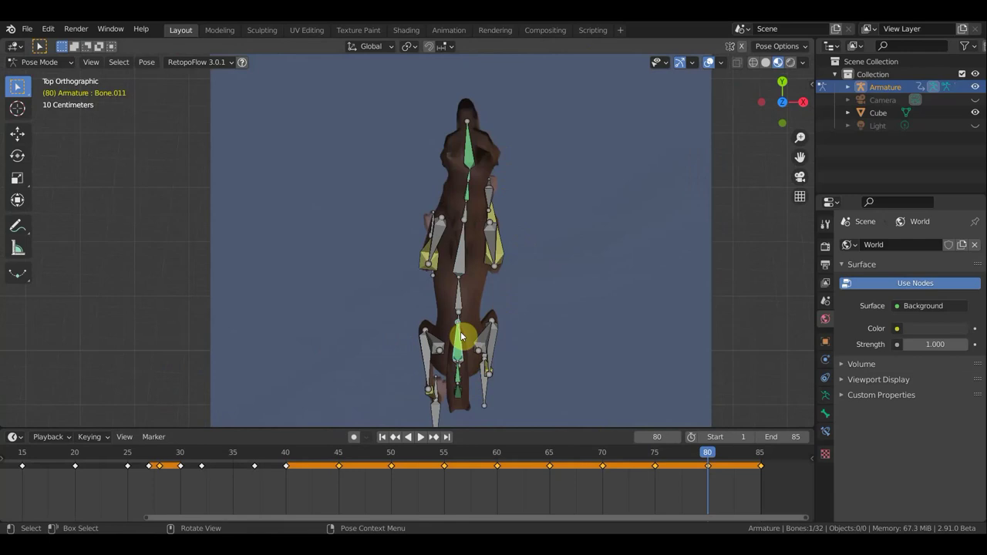
click(458, 318)
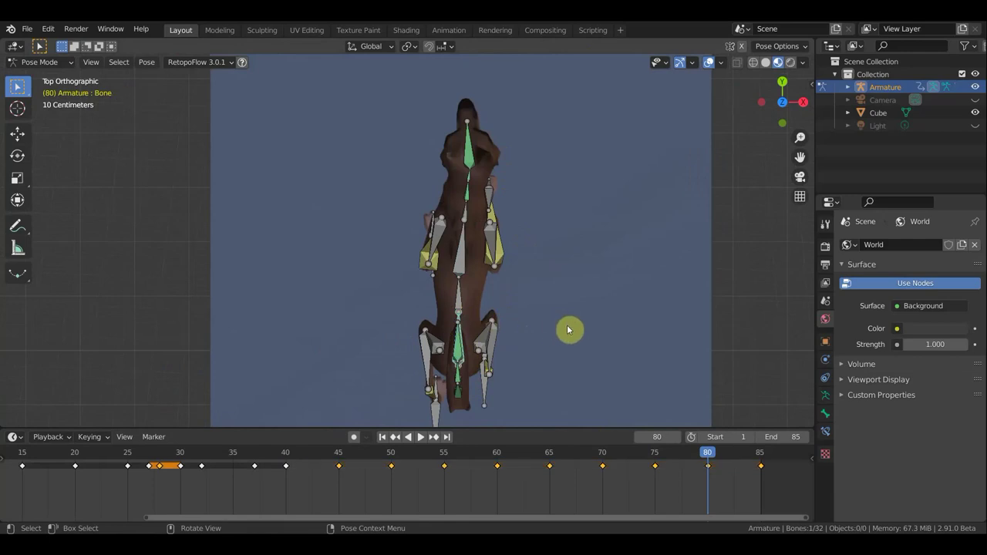
click(591, 326)
Step: Rotate spine bones Bone.002 and Bone.003 to curve the dog's back
click(450, 246)
key(r)
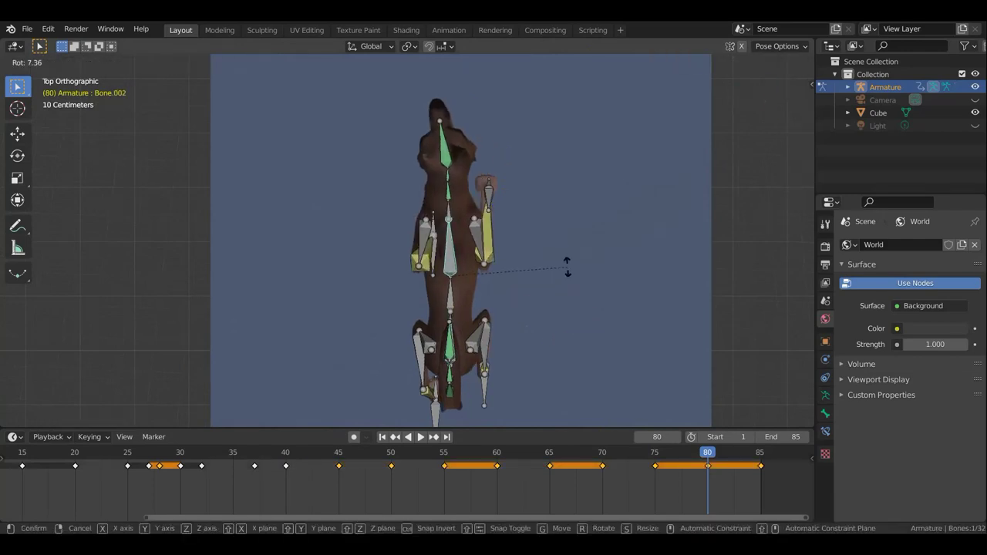
click(562, 262)
click(460, 214)
key(r)
click(556, 239)
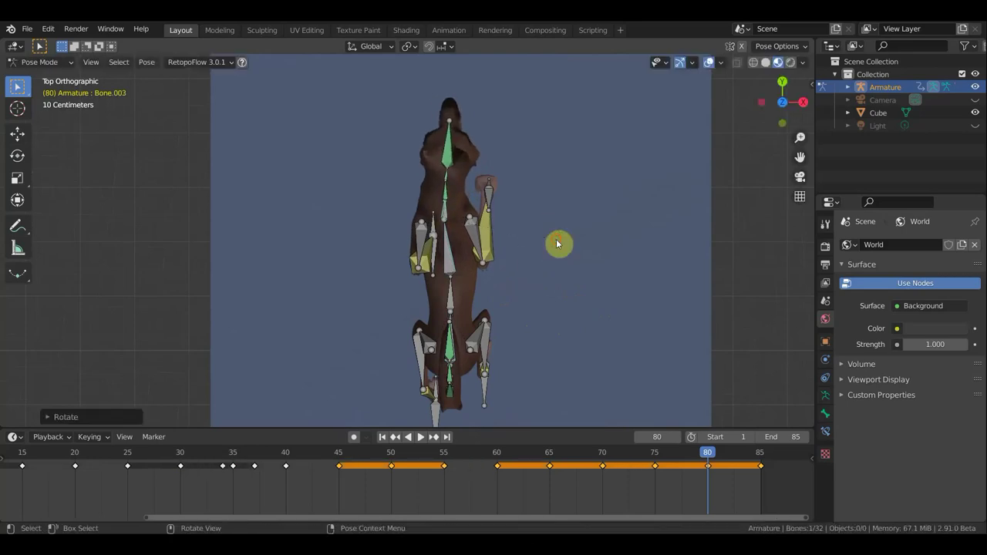
Step: Rotate the root bone Bone to turn the dog's body
middle_drag(537, 268, 344, 159)
mouse_move(176, 141)
middle_down()
mouse_move(357, 223)
mouse_move(259, 165)
mouse_move(224, 129)
middle_up()
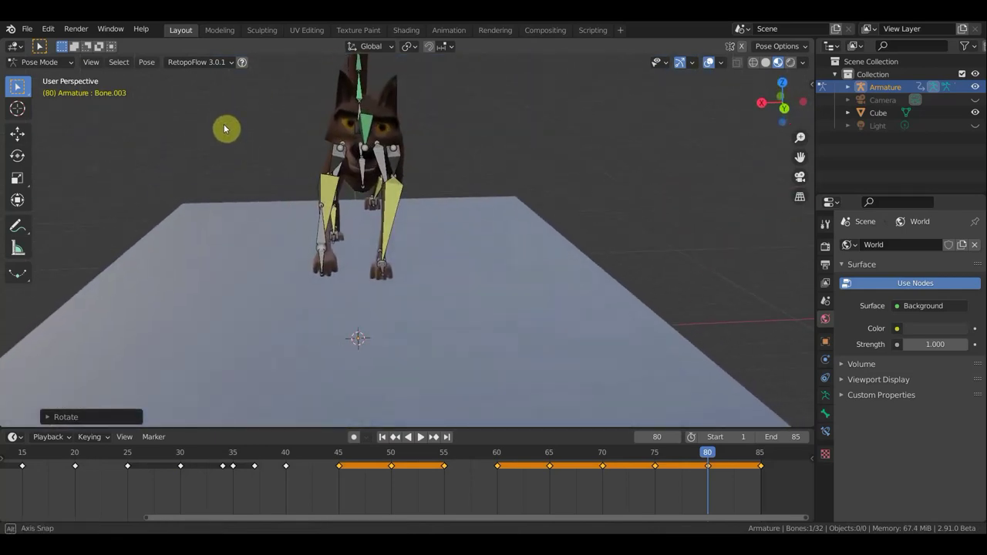
mouse_move(424, 154)
middle_down()
mouse_move(421, 167)
mouse_move(390, 122)
middle_up()
click(361, 107)
middle_drag(474, 172, 470, 139)
key(r)
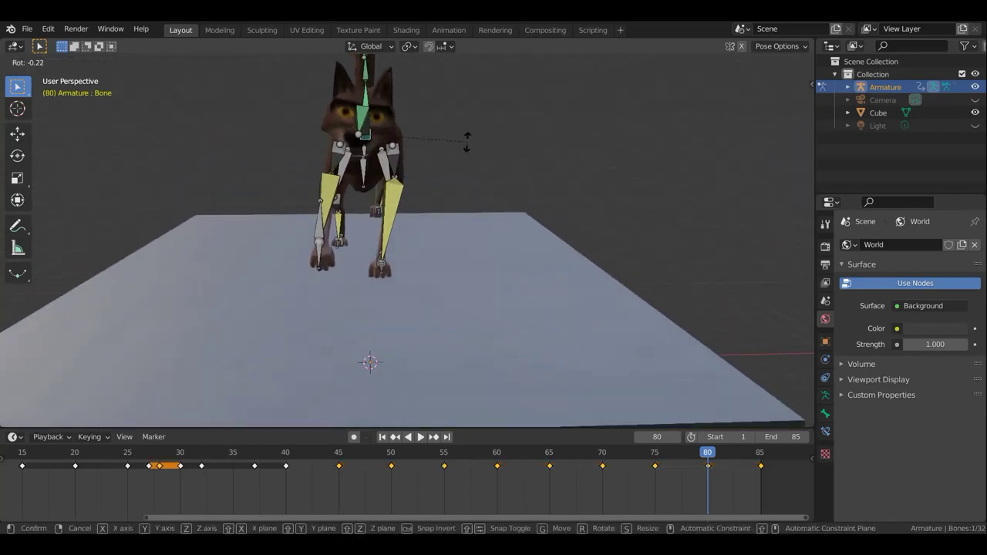
click(479, 144)
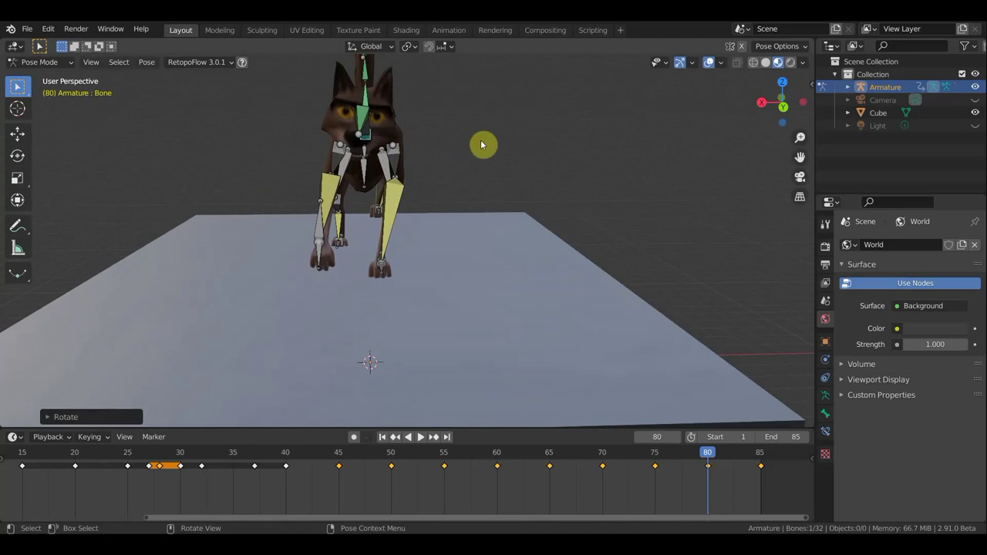
Step: Shift the head bone left and rotate the neck bone Bone.006
click(494, 152)
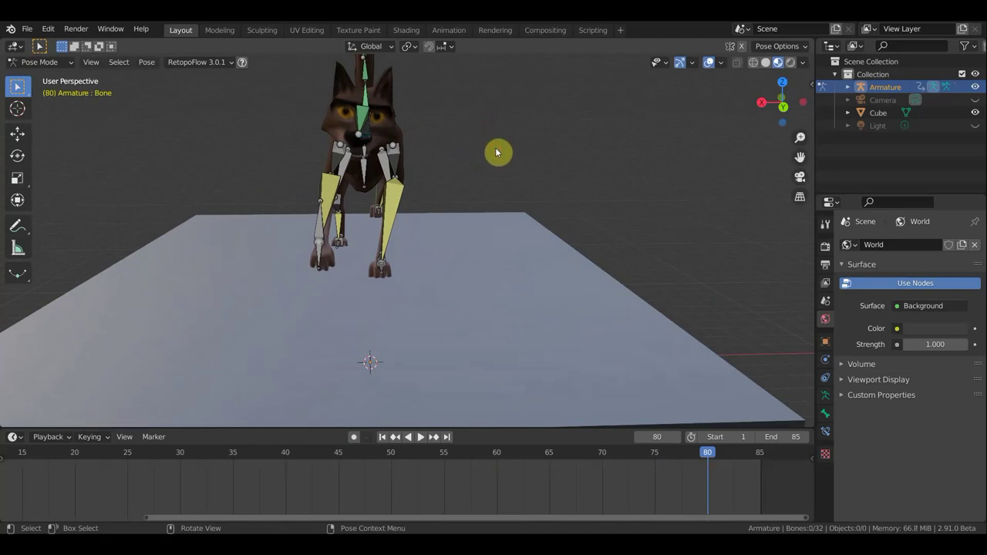
mouse_move(472, 158)
middle_down()
mouse_move(440, 159)
mouse_move(530, 149)
middle_up()
click(412, 116)
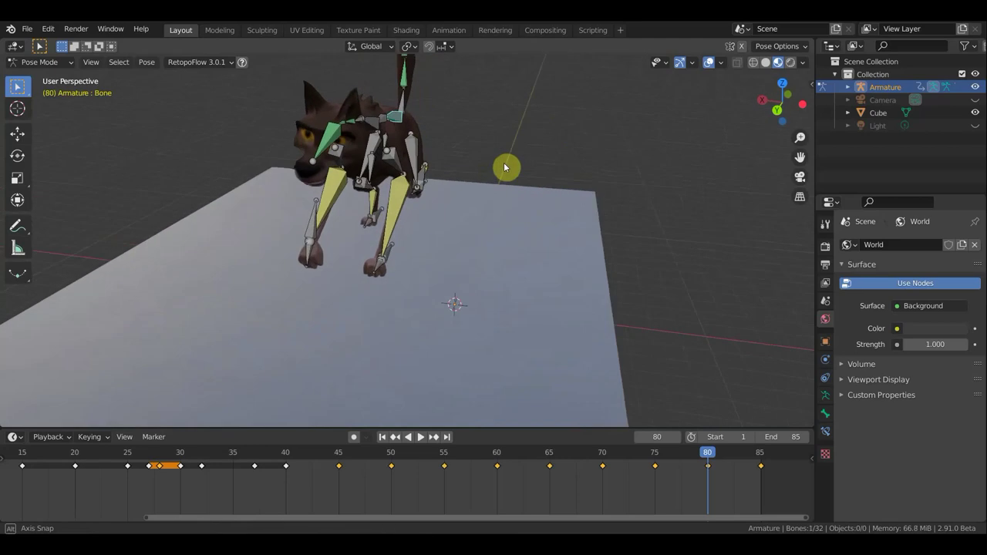
key(g)
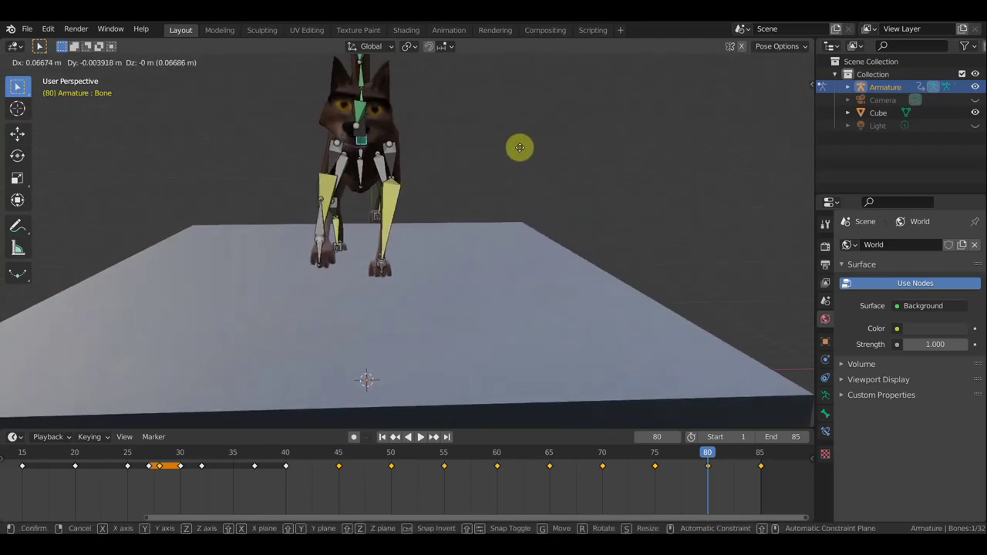
click(518, 152)
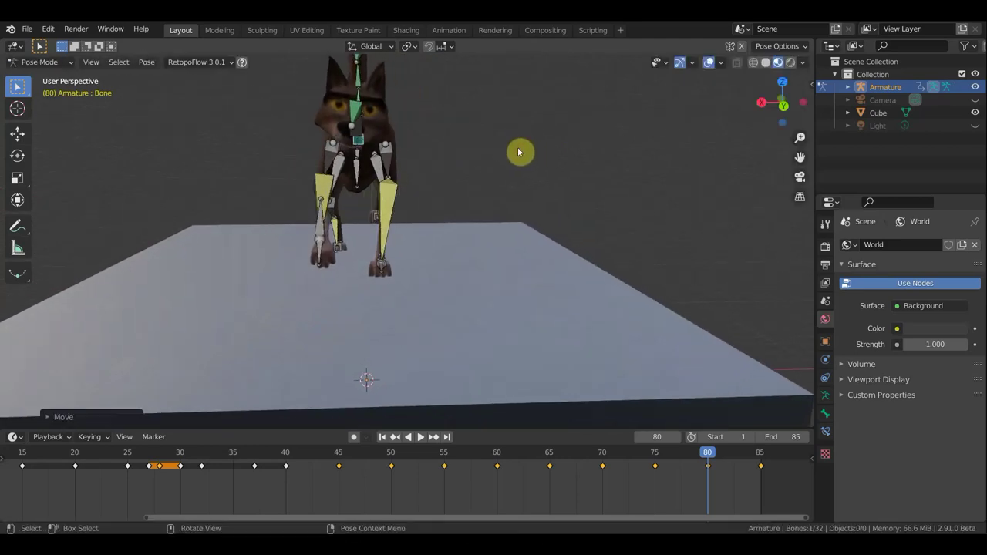
click(355, 114)
key(r)
click(473, 128)
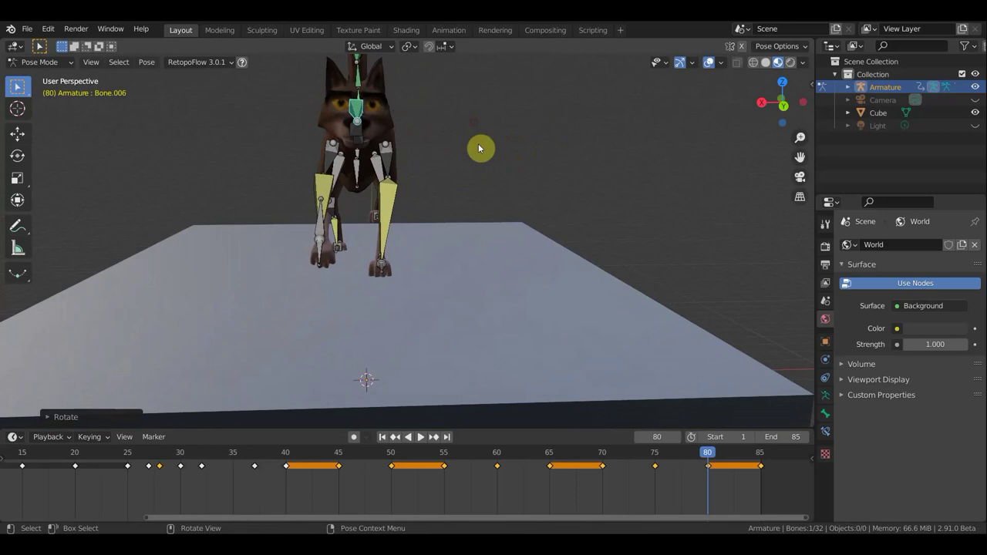
Step: Key location and rotation on all bones at frame 80, then play and scrub to review
key(a)
key(i)
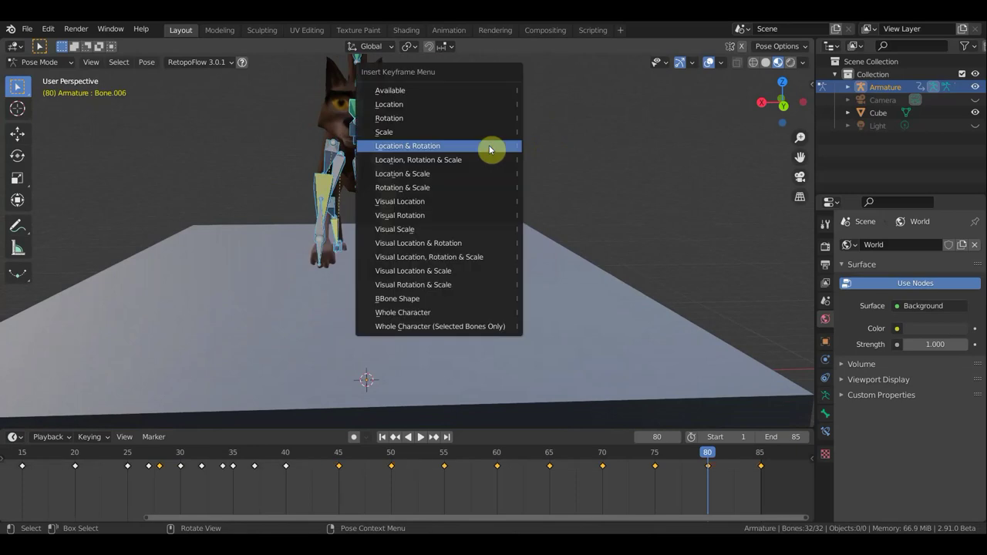
click(490, 146)
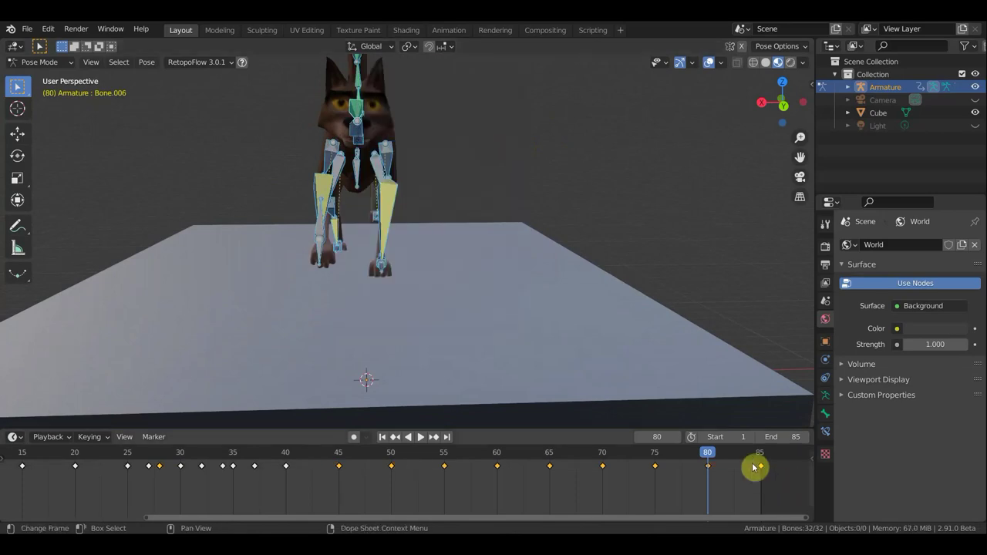
key(space)
mouse_move(735, 458)
mouse_down()
mouse_move(762, 466)
mouse_move(277, 452)
mouse_move(512, 465)
mouse_move(691, 491)
mouse_move(516, 497)
mouse_move(640, 511)
mouse_move(624, 452)
mouse_move(634, 417)
mouse_up()
Step: Hide the bone and grid overlays and play the leap from a low frontal view
middle_drag(661, 226, 709, 61)
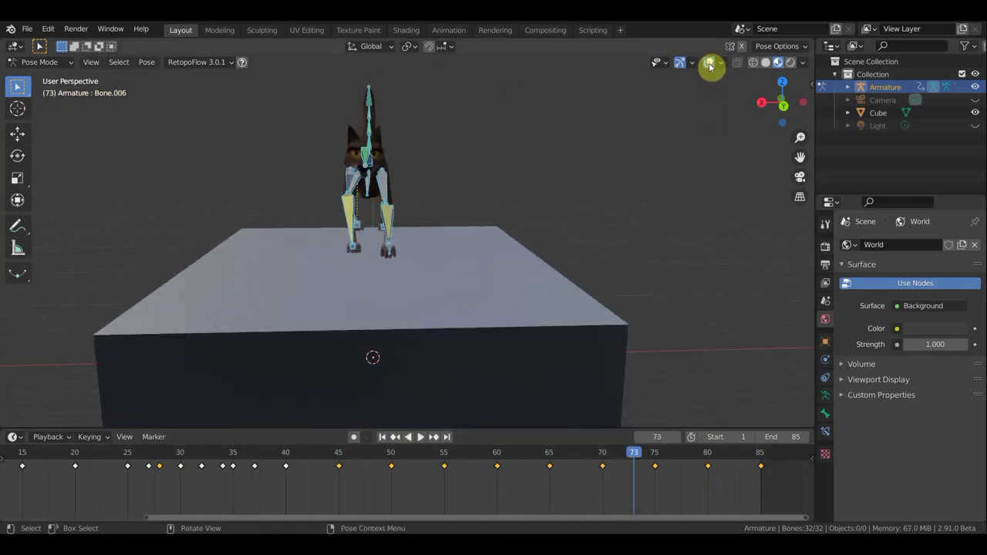
click(709, 62)
mouse_move(595, 172)
middle_down()
mouse_move(633, 165)
mouse_move(615, 163)
middle_up()
key(space)
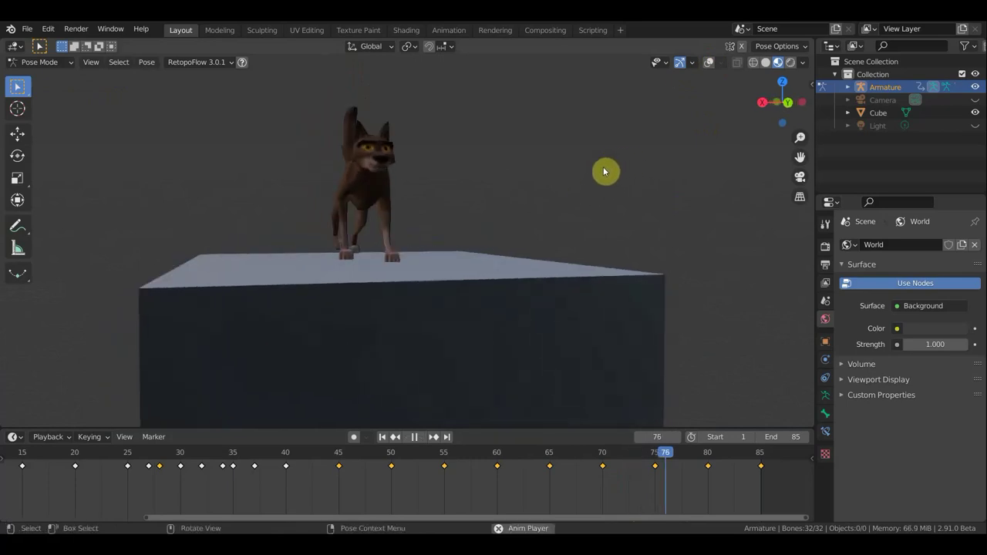
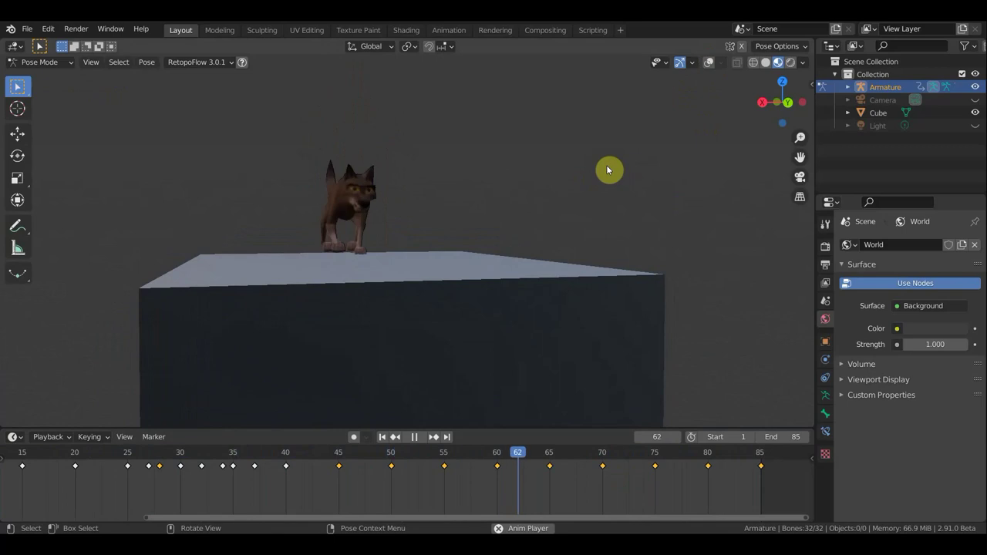
Step: Stop playback and look at the wolf and box from the front and side
key(space)
mouse_move(490, 239)
middle_down()
mouse_move(482, 245)
mouse_move(612, 240)
middle_up()
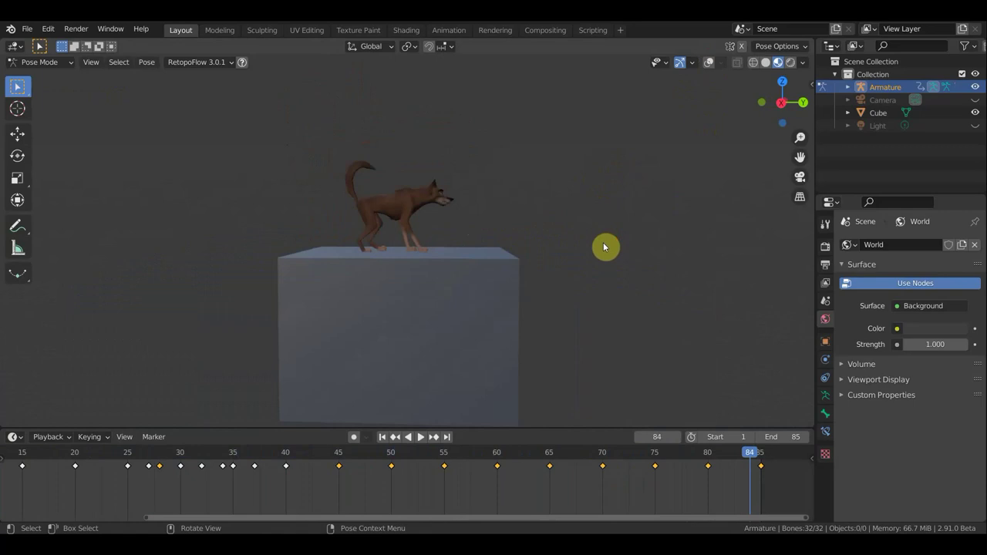
key(KP_1)
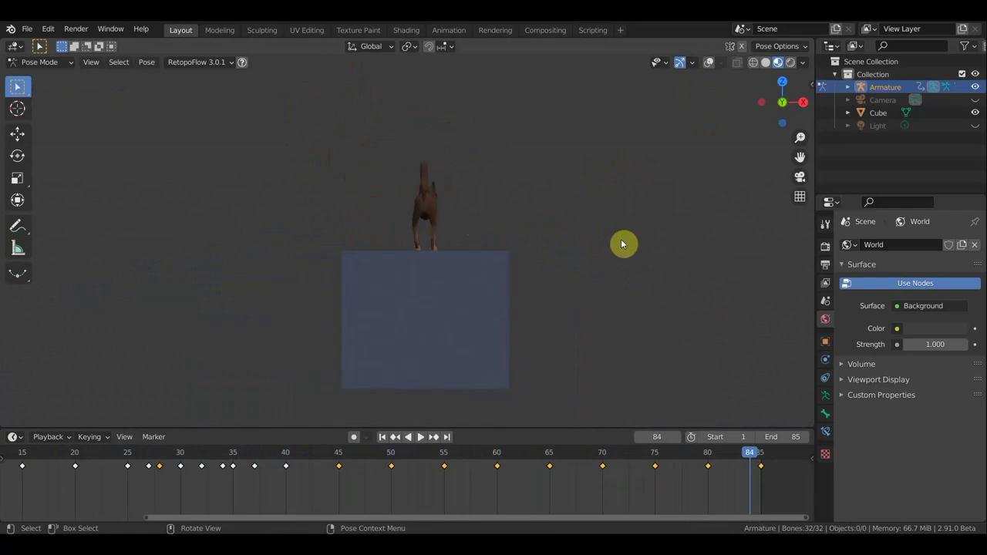
key(KP_3)
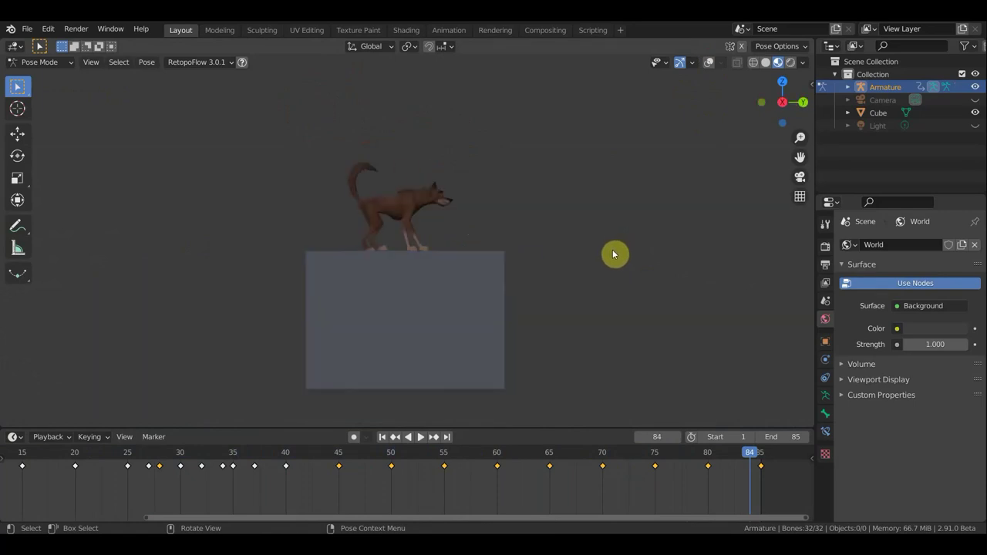
mouse_move(557, 290)
shift+middle_down()
mouse_move(633, 262)
mouse_move(776, 251)
shift+middle_up()
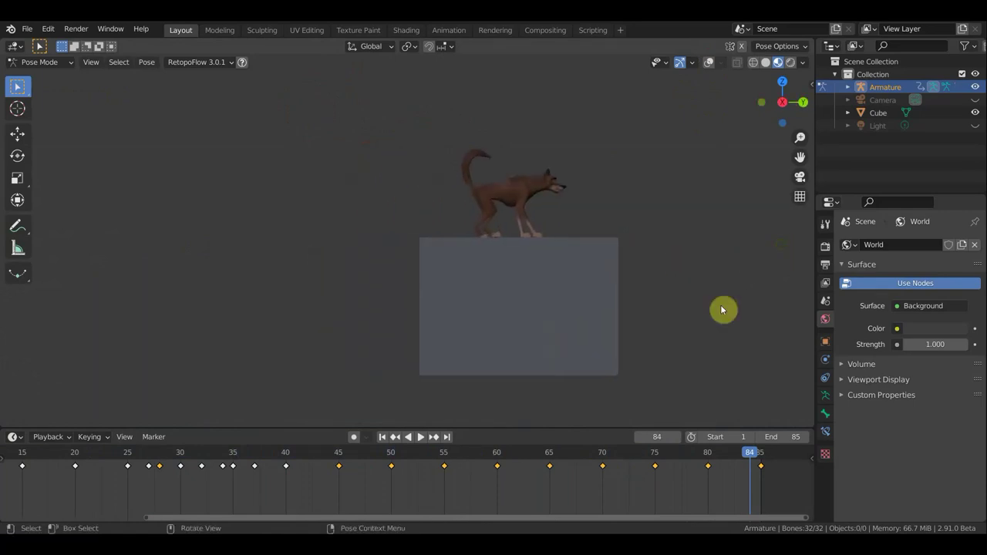
ctrl+scroll(385, 513, left, 3)
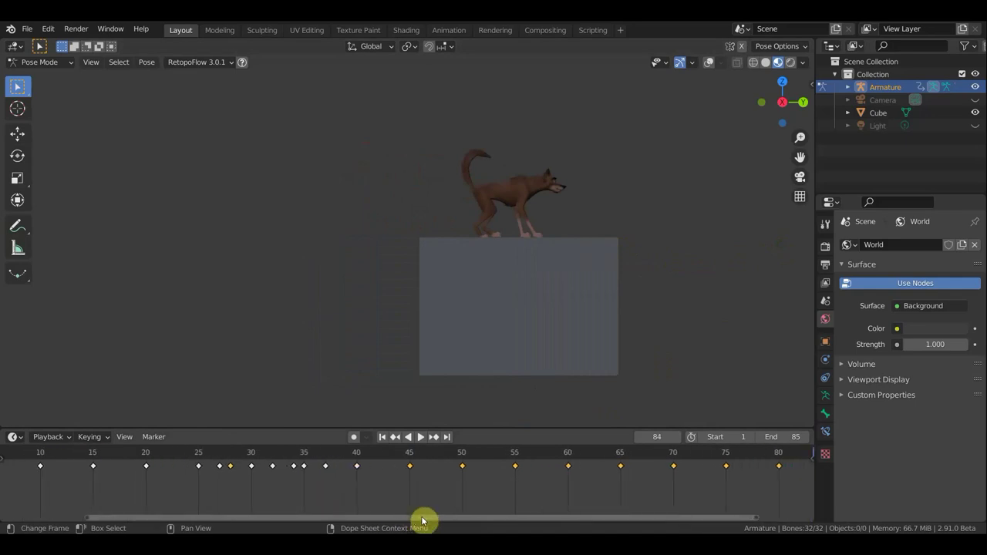
Step: Step through frames 22, 39–44, 50 and 55, settling on frame 53 mid-leap
click(168, 455)
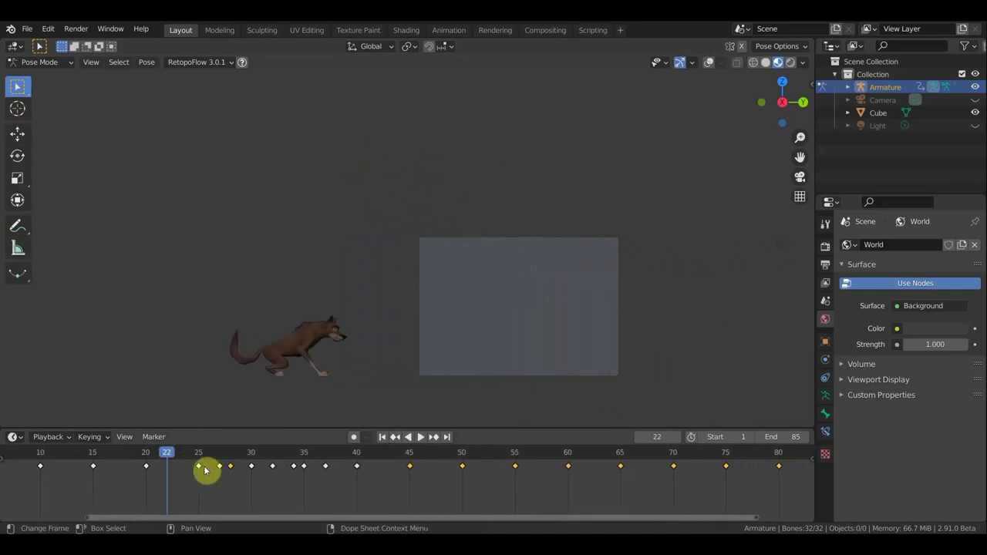
key(Right)
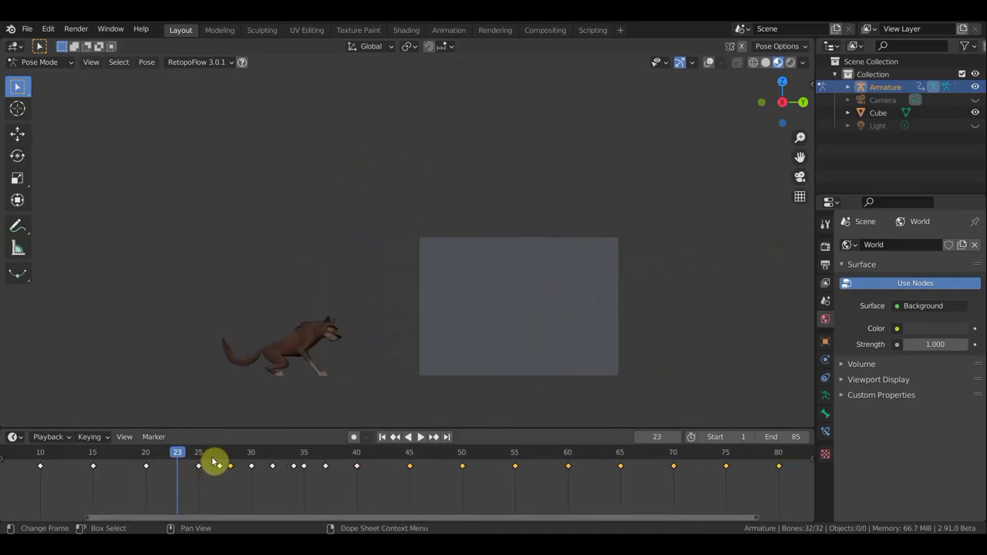
click(346, 462)
drag(378, 463, 518, 466)
shift+middle_drag(472, 382, 478, 327)
click(461, 460)
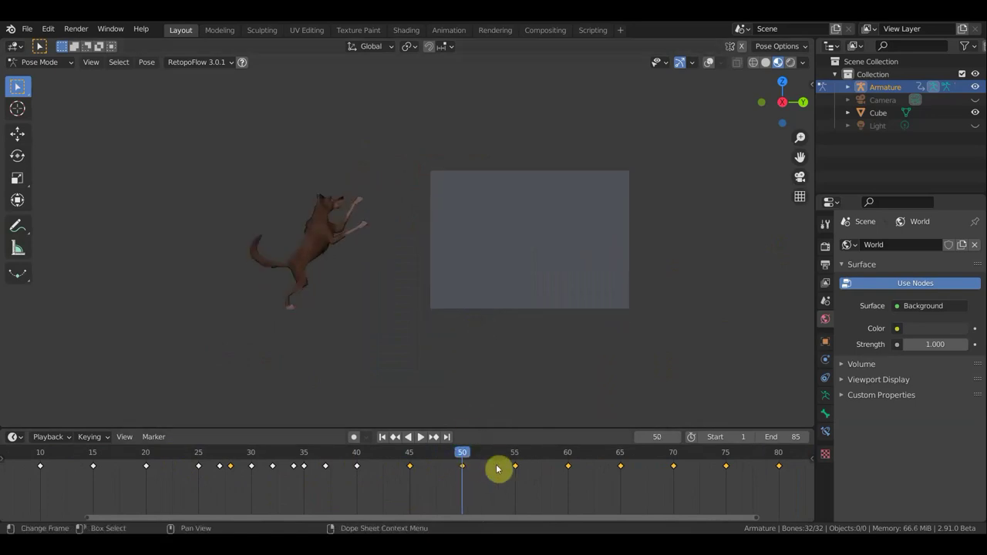
click(491, 462)
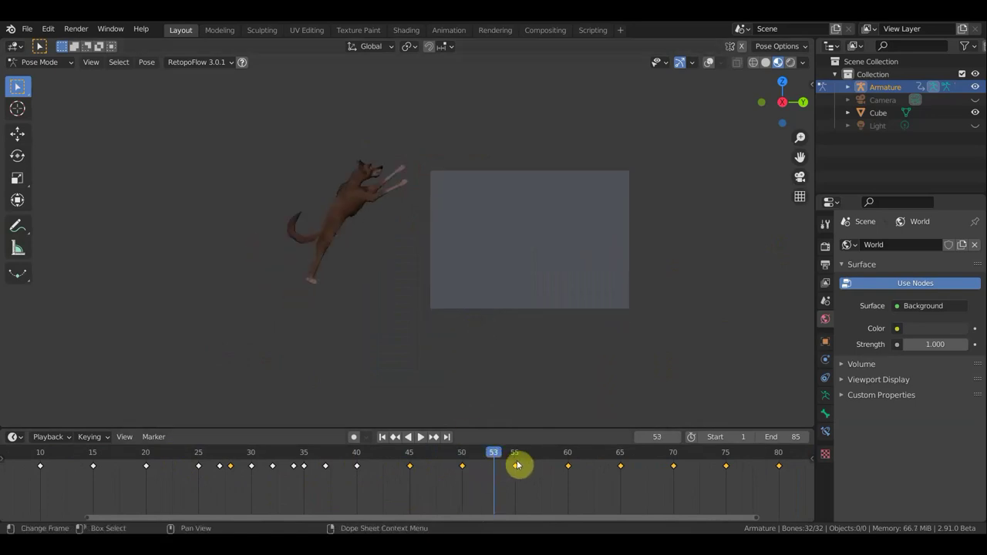
click(516, 462)
key(space)
click(490, 458)
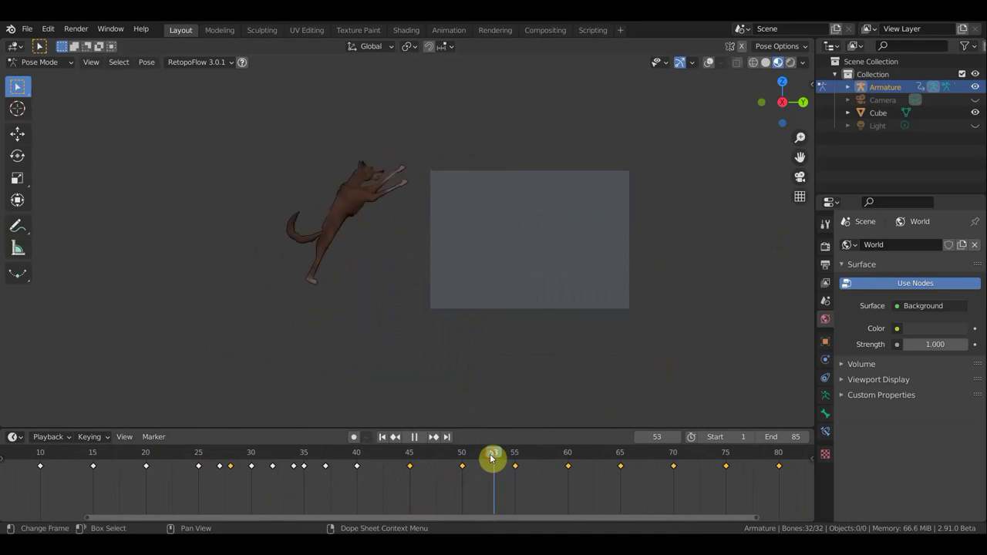
scroll(342, 269, up, 2)
scroll(371, 294, up, 1)
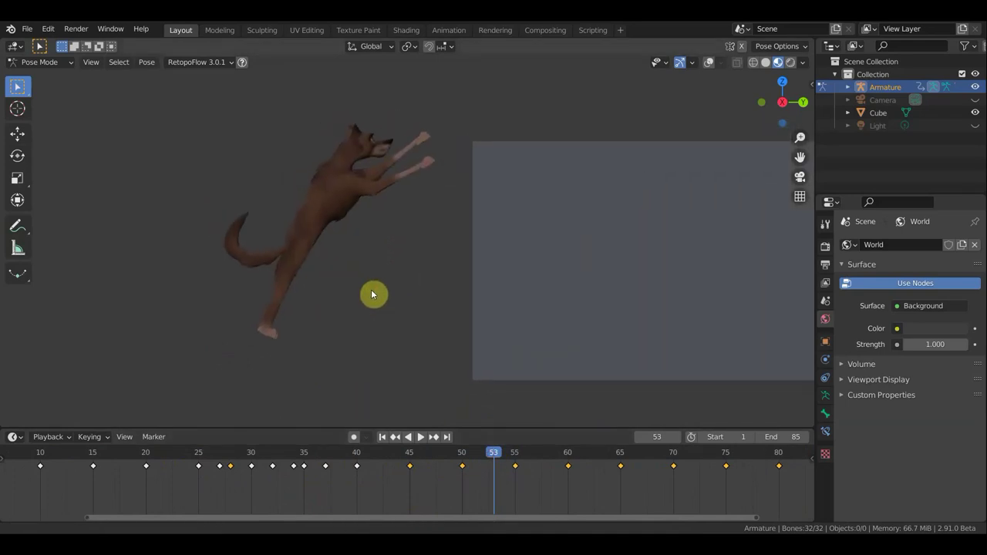
Step: Show the bones and move the hind foot and hind leg bone Bone.021
click(710, 63)
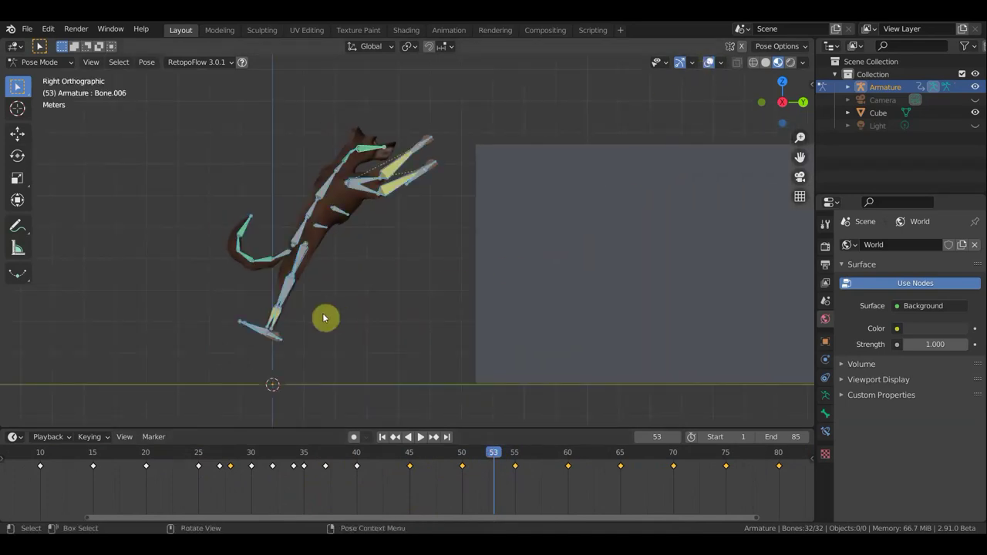
click(258, 332)
key(g)
click(251, 331)
click(254, 330)
key(g)
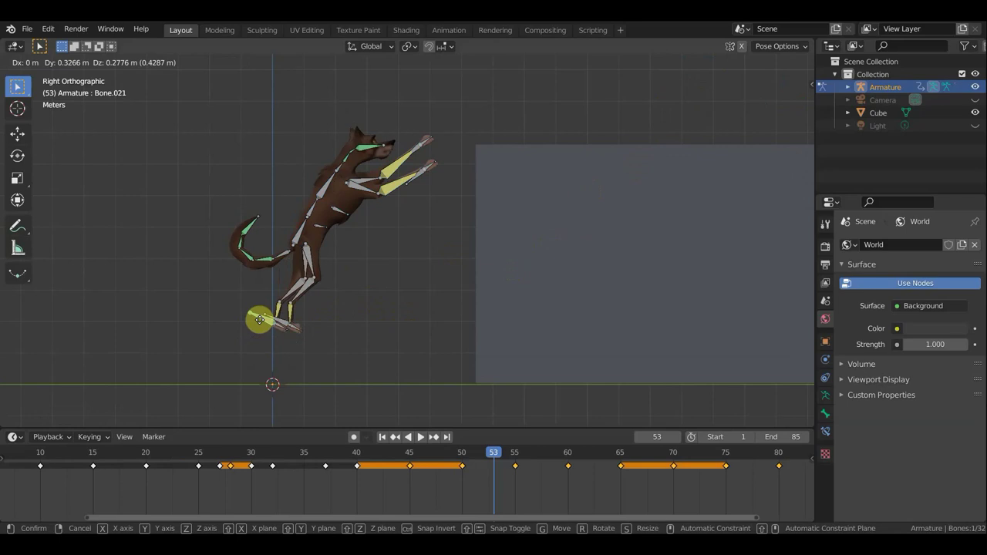
click(258, 319)
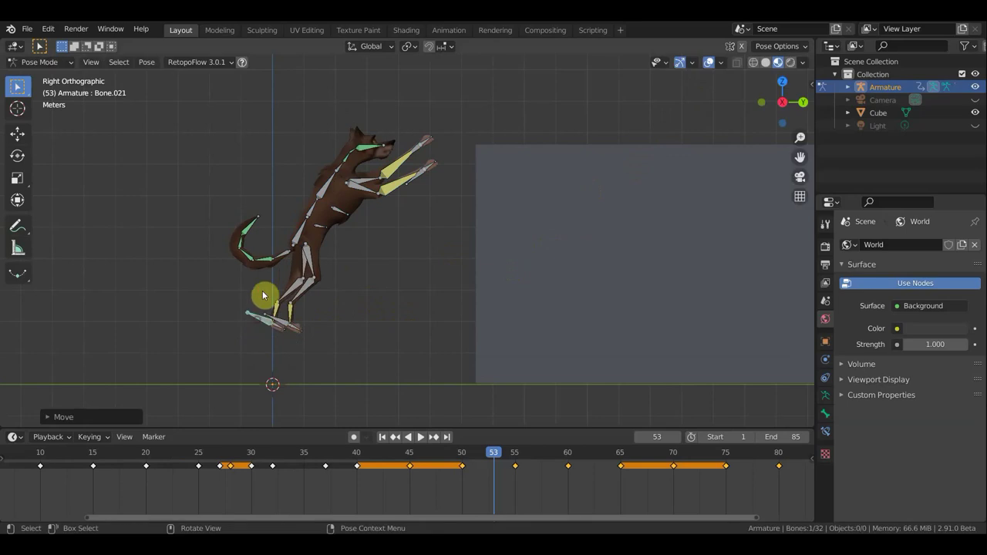
Step: Rotate the tail bone to curl the tail upward
click(285, 259)
key(r)
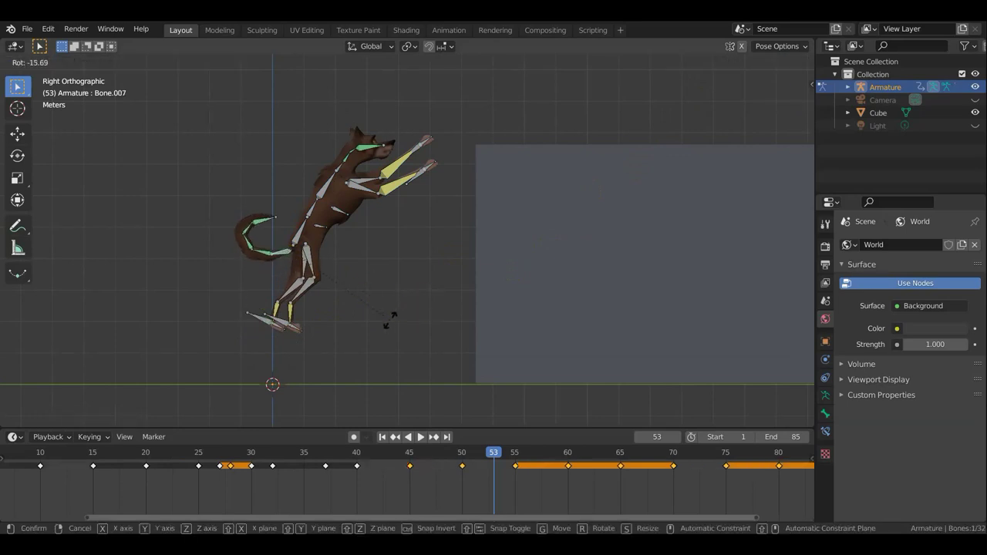
click(391, 322)
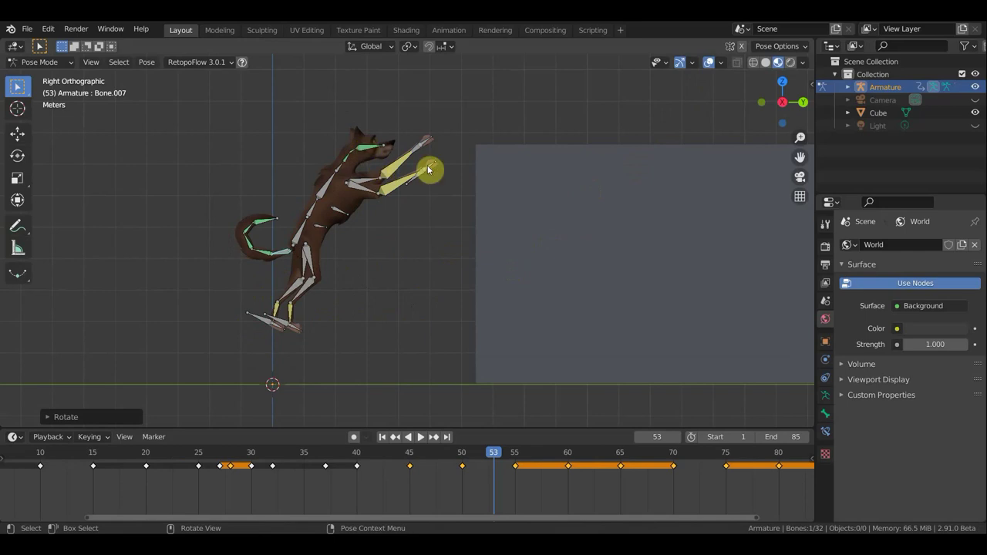
mouse_move(403, 212)
middle_down()
mouse_move(317, 255)
mouse_move(299, 323)
middle_up()
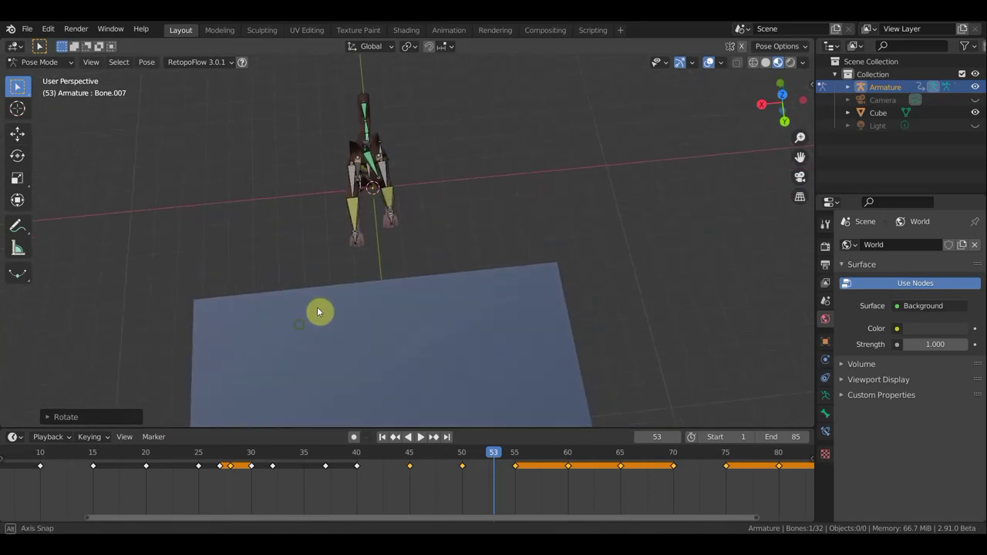
Step: Rotate the chest bone Bone.006 in top view to aim the body at the box
click(371, 166)
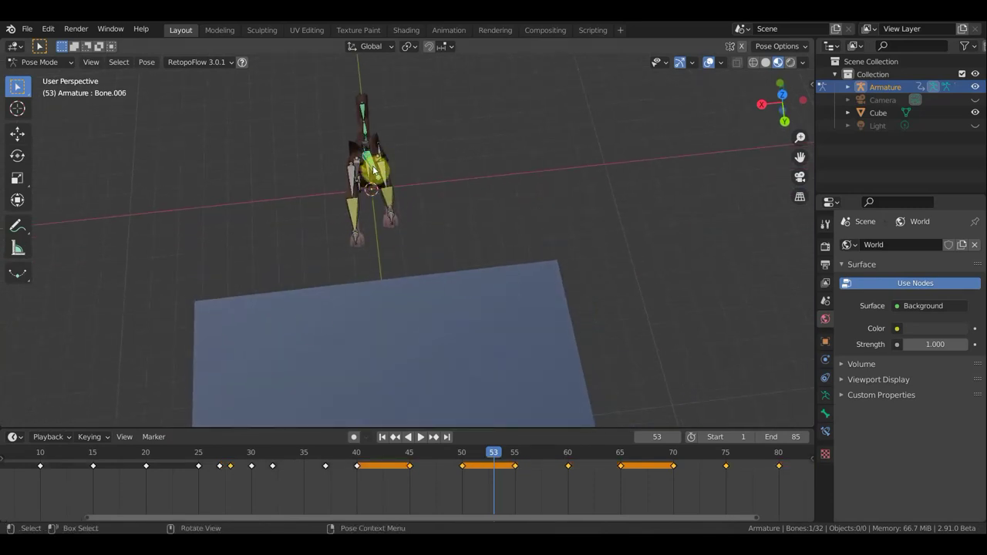
key(KP_7)
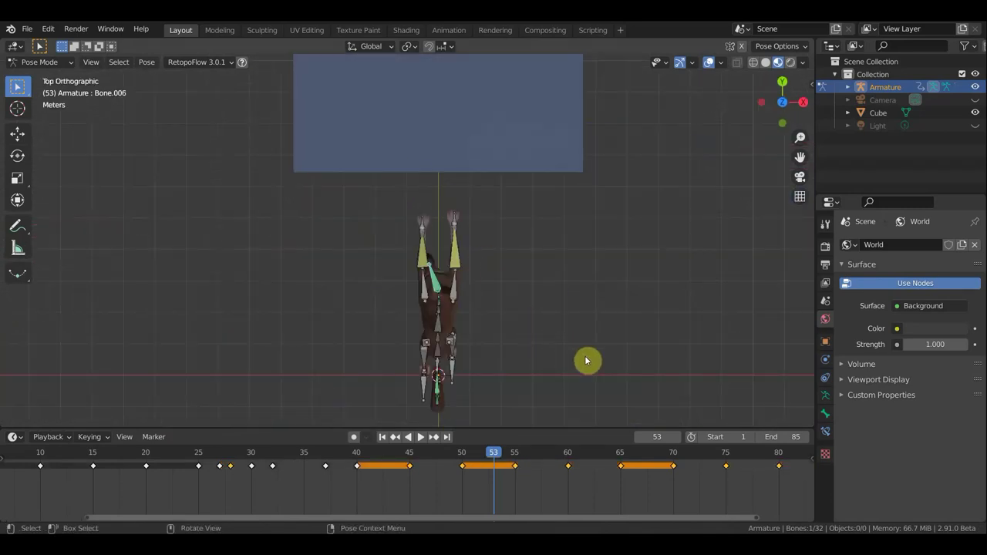
key(r)
click(517, 373)
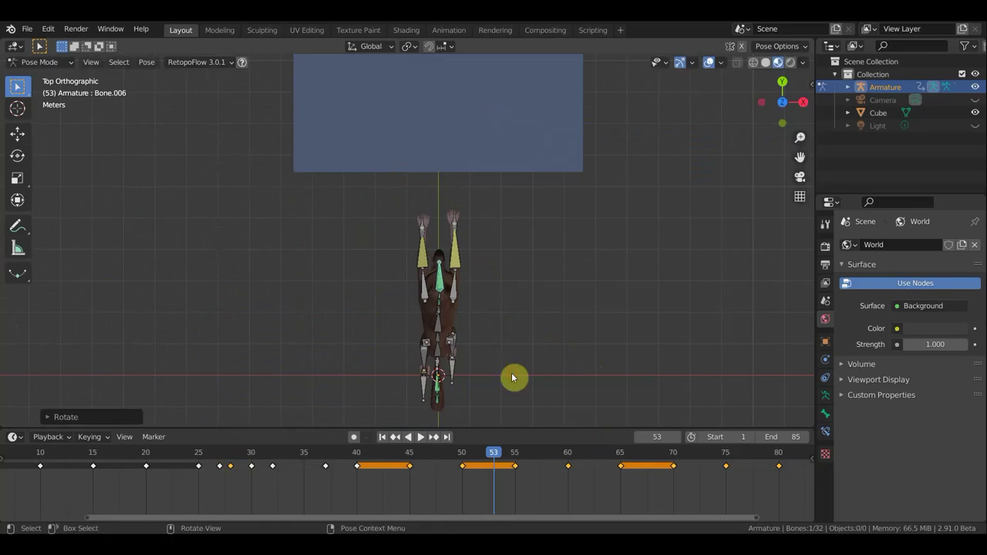
middle_drag(535, 348, 396, 246)
Step: From the front, rotate spine bones Bone.002 and Bone.003 to straighten the body
mouse_move(302, 175)
middle_down()
mouse_move(494, 237)
mouse_move(540, 192)
middle_up()
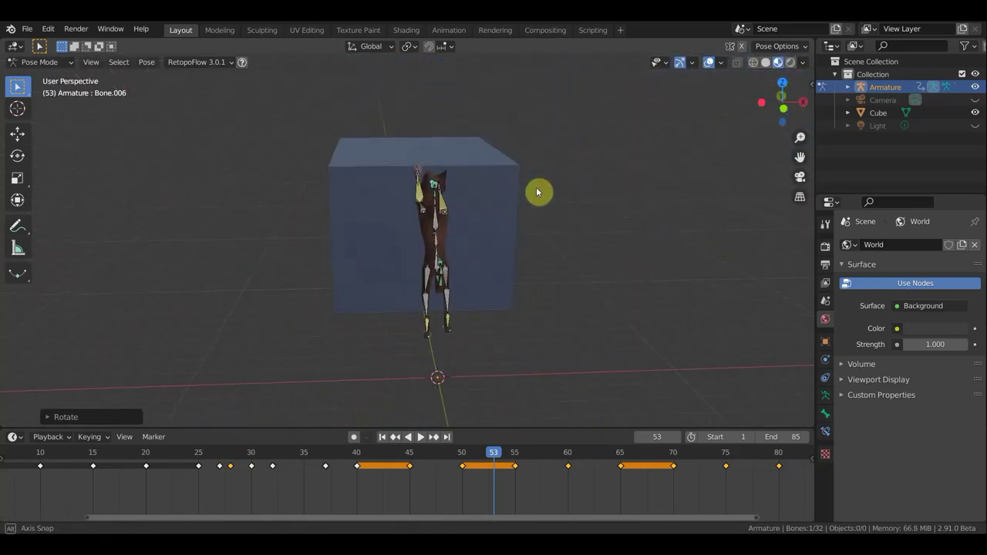
scroll(448, 224, up, 3)
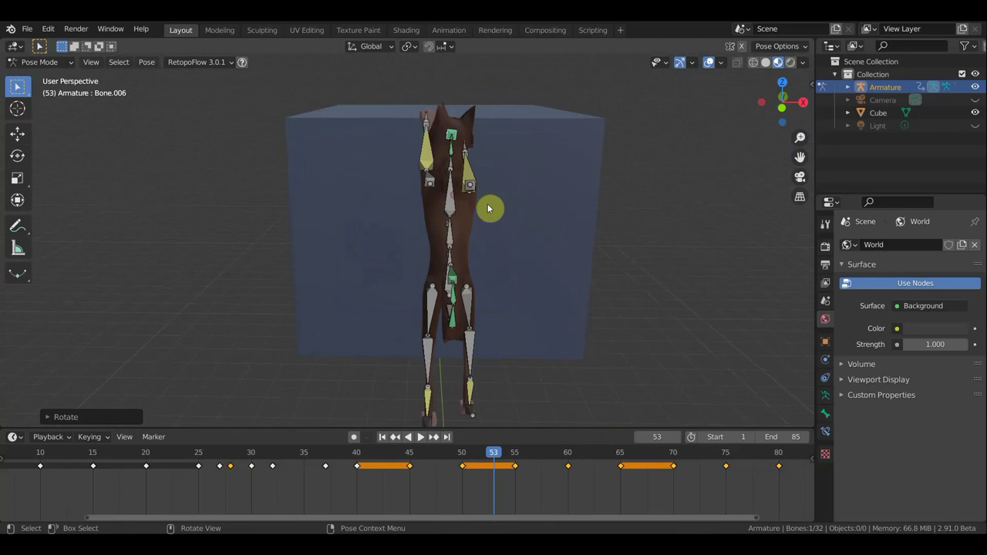
click(455, 195)
key(r)
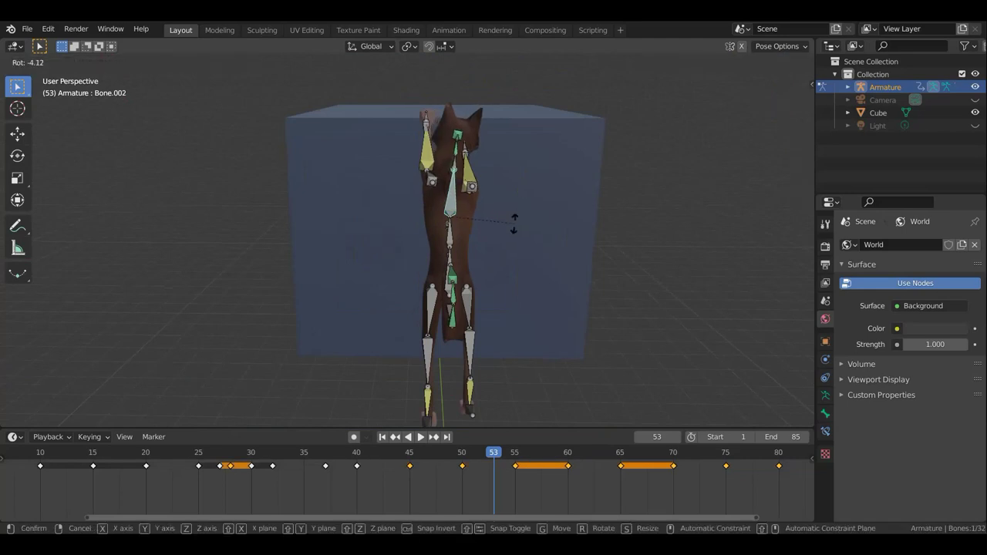
click(456, 179)
click(457, 166)
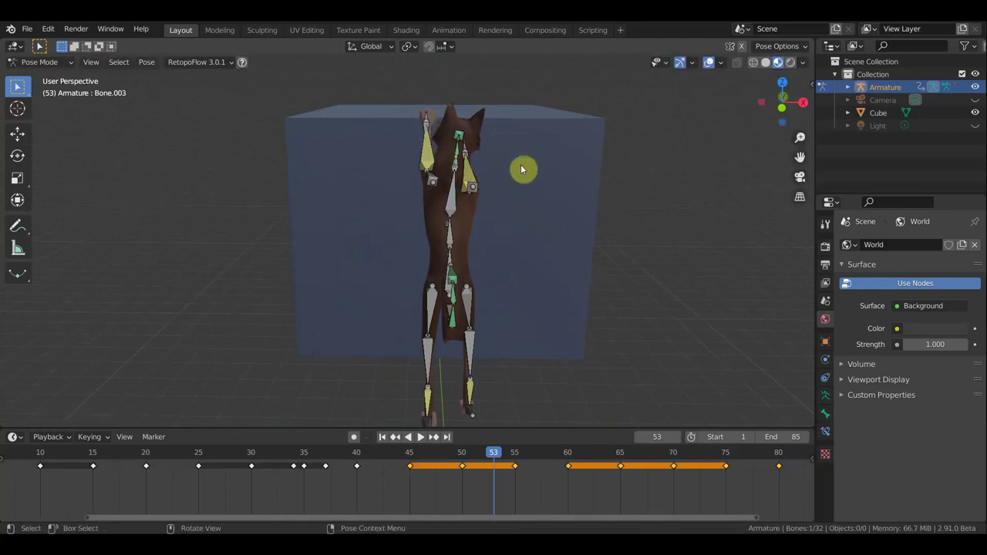
key(r)
click(517, 161)
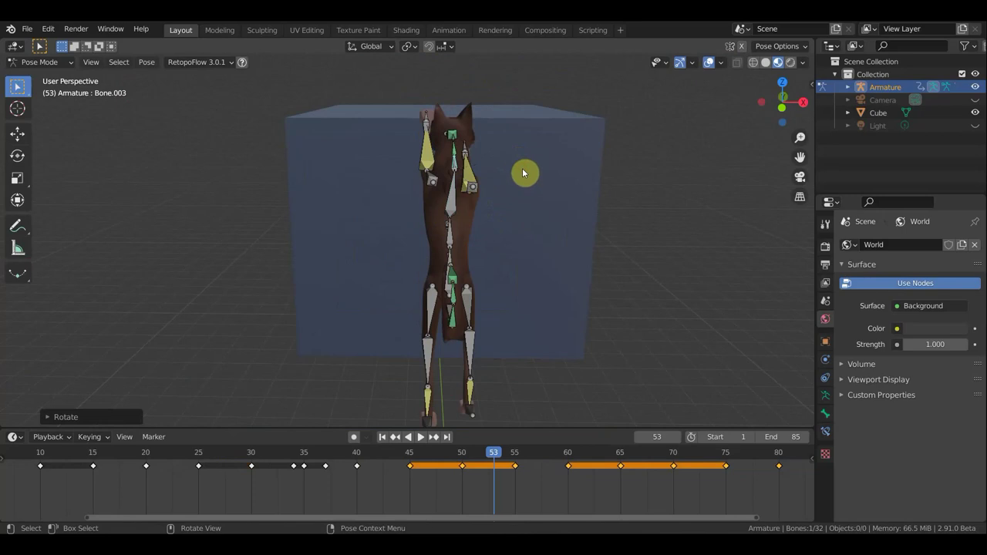
middle_drag(450, 351, 306, 341)
Step: Insert Location & Rotation keyframes on all bones at frame 53
key(a)
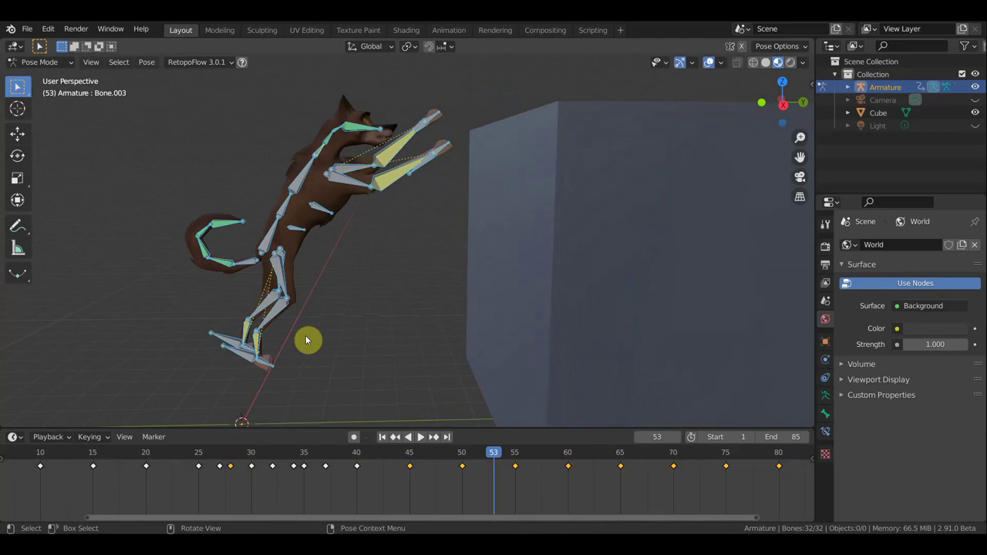
key(i)
click(306, 337)
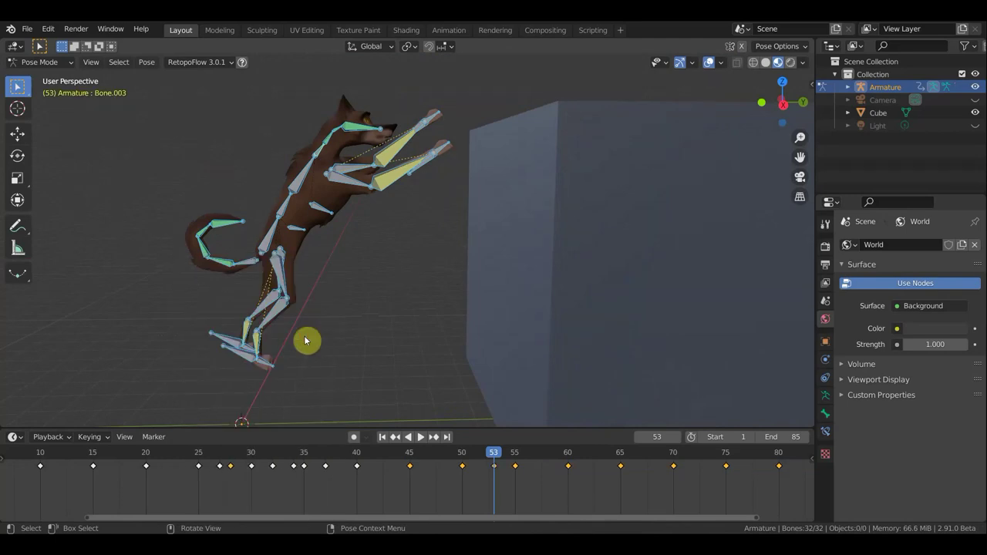
Step: Check the pose in right side view at frame 55, with front paws reaching the box
mouse_move(493, 457)
mouse_down()
mouse_move(469, 458)
mouse_move(567, 482)
mouse_move(548, 480)
mouse_up()
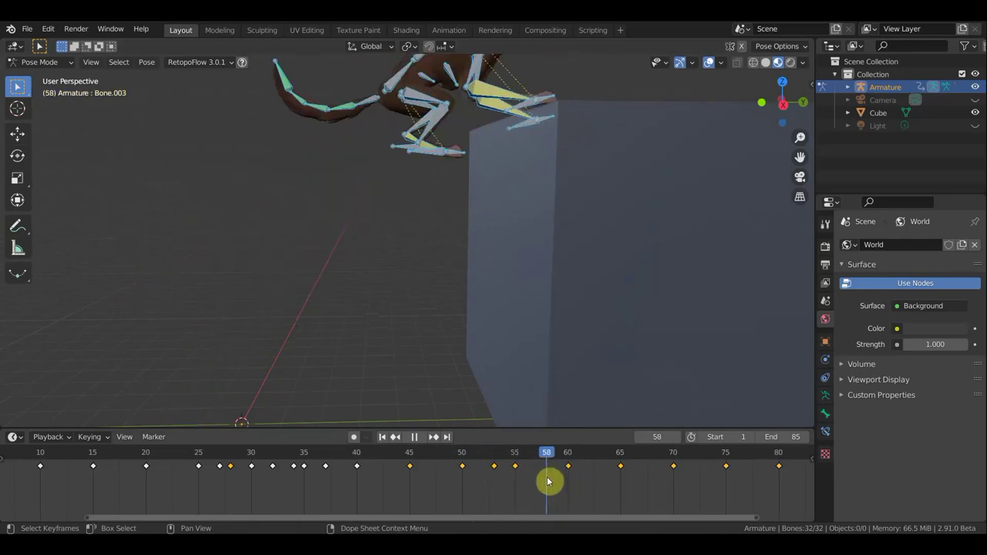
mouse_move(548, 370)
middle_down()
mouse_move(557, 309)
mouse_move(536, 298)
middle_up()
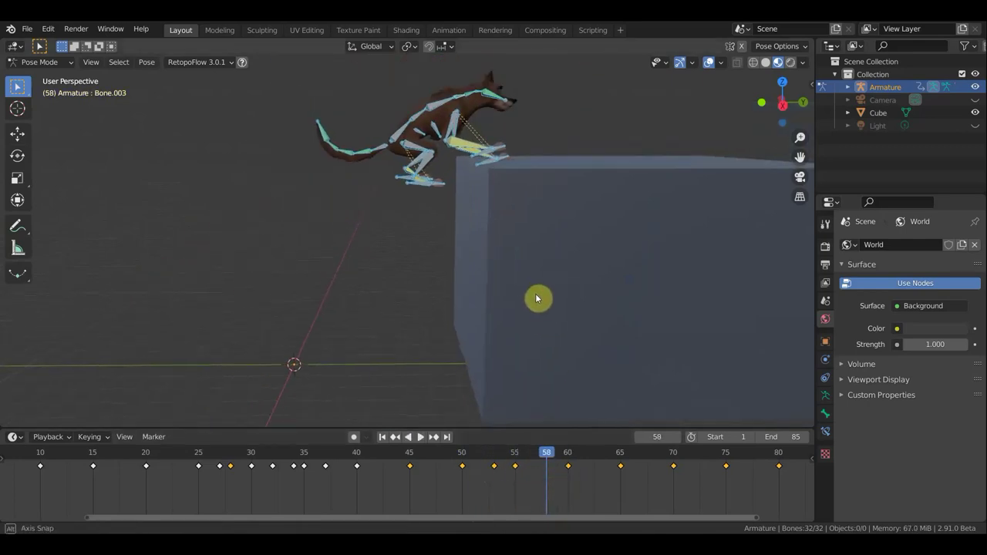
key(KP_3)
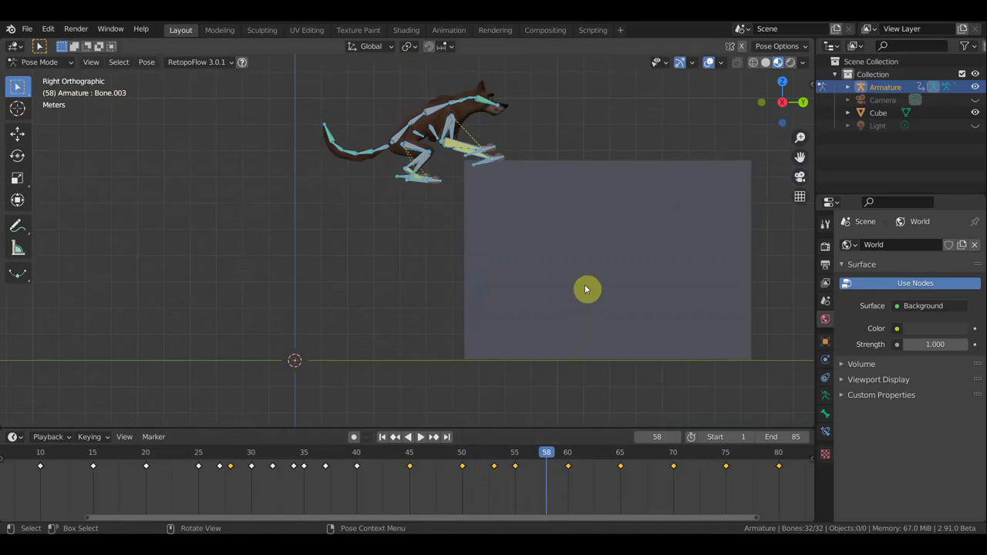
shift+middle_drag(726, 293, 721, 295)
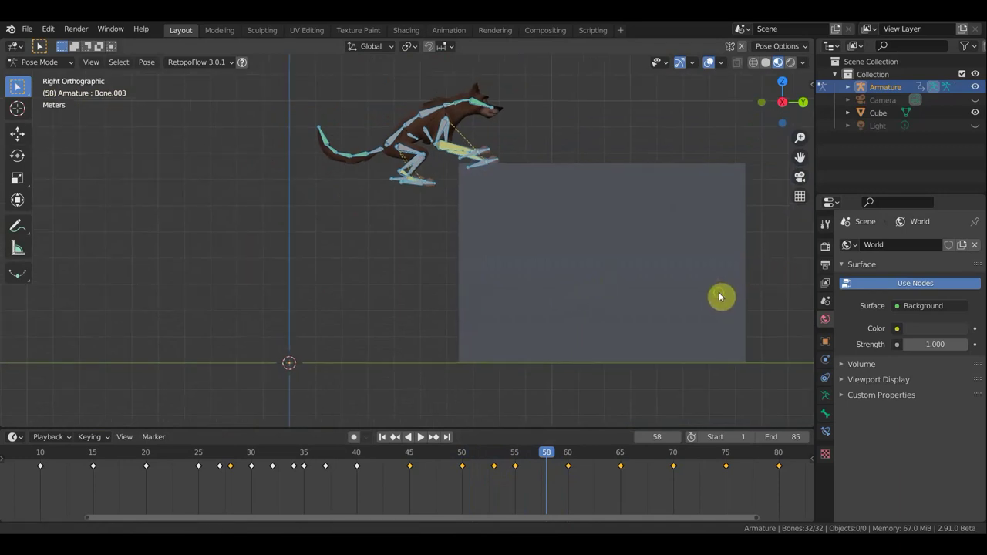
click(514, 460)
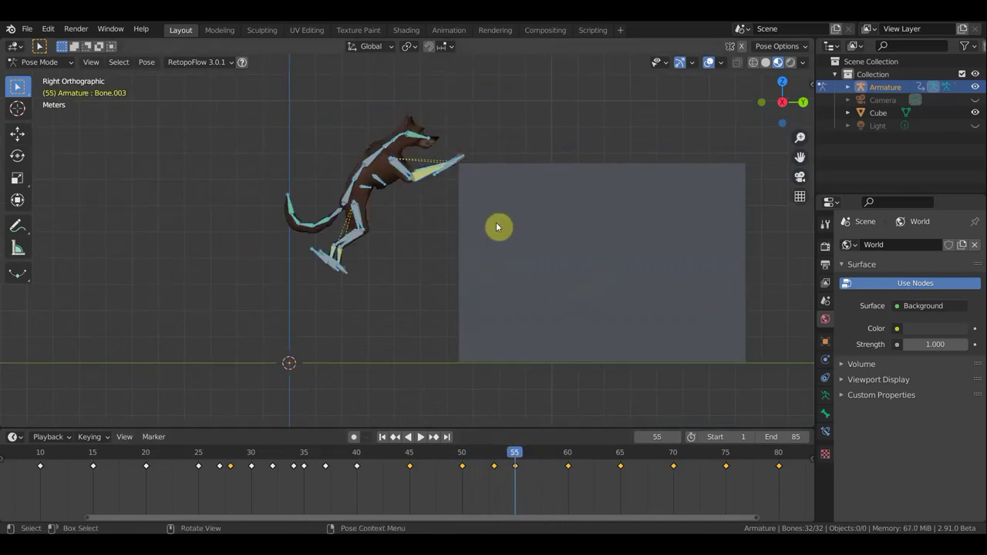
click(49, 62)
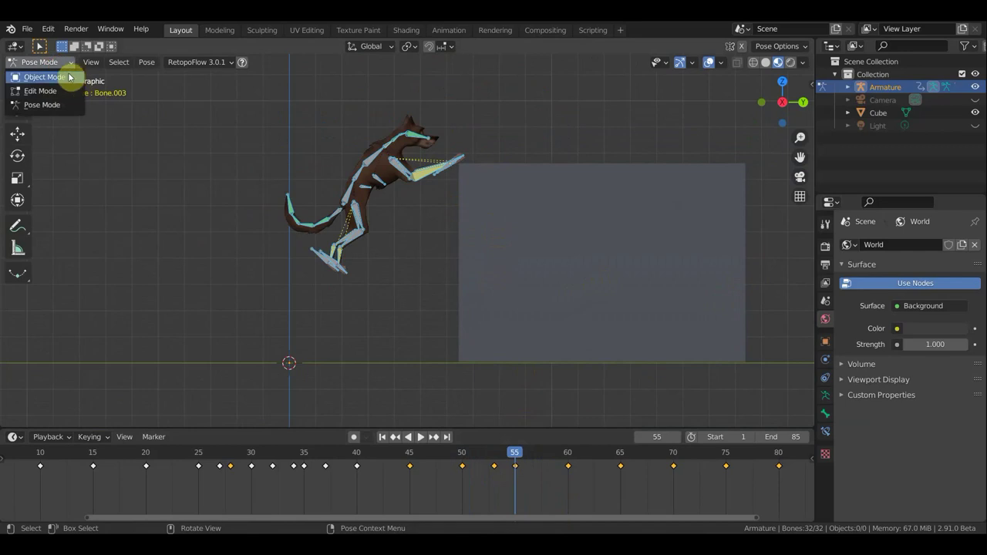
Step: In Object Mode, move the Cube 0.4311 m along Y, farther from the wolf
click(57, 78)
click(531, 201)
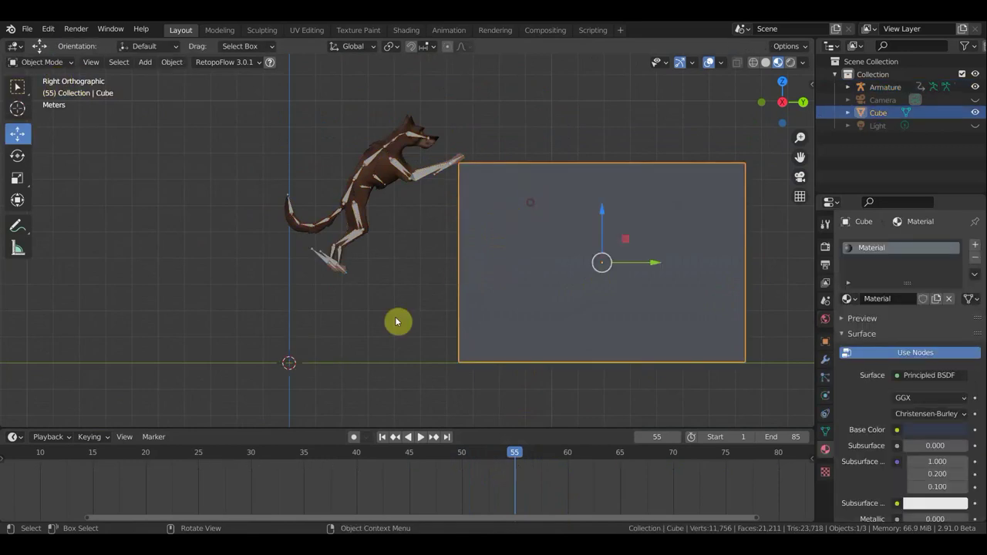
drag(668, 263, 671, 267)
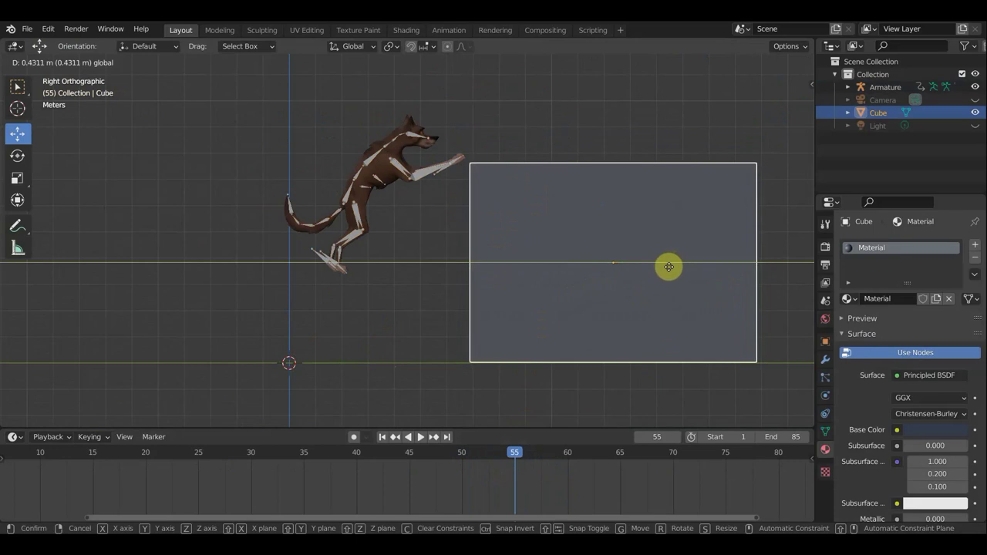
drag(671, 266, 668, 267)
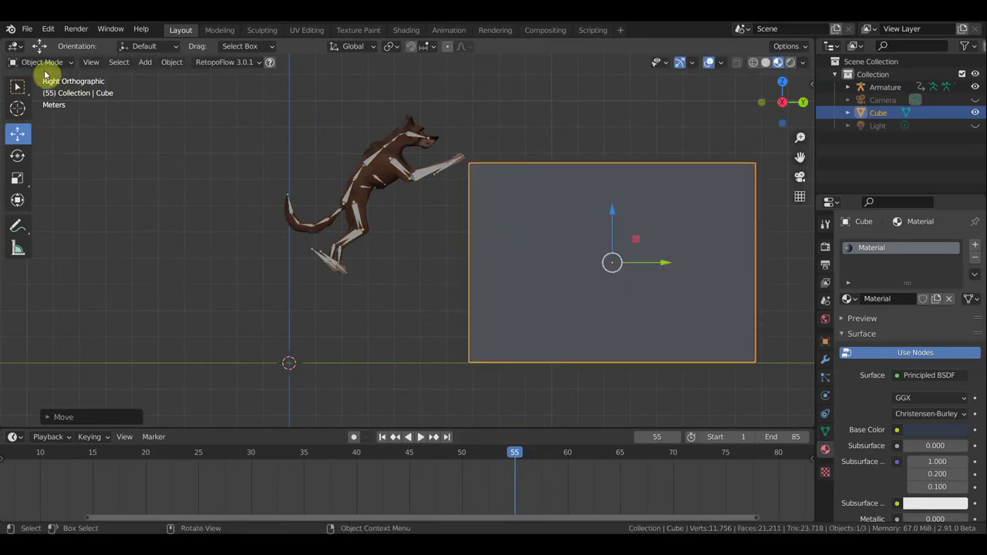
Step: Select the wolf's Armature and switch back to Pose Mode
click(42, 63)
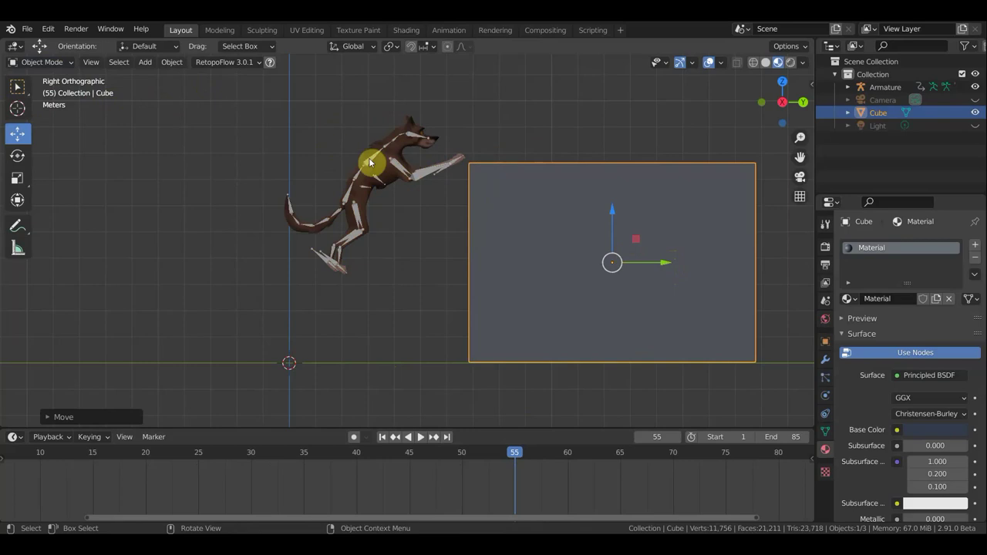
click(399, 168)
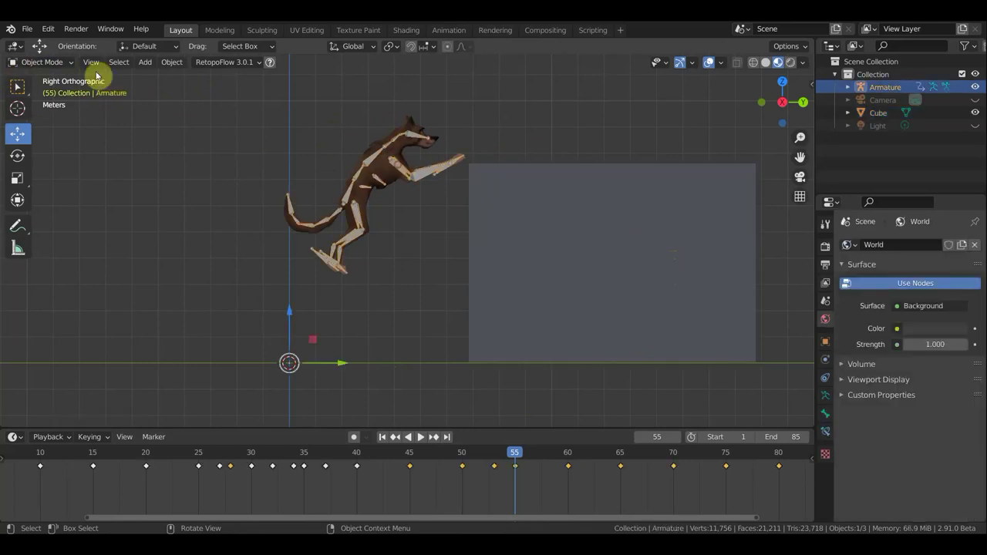
click(45, 63)
click(51, 112)
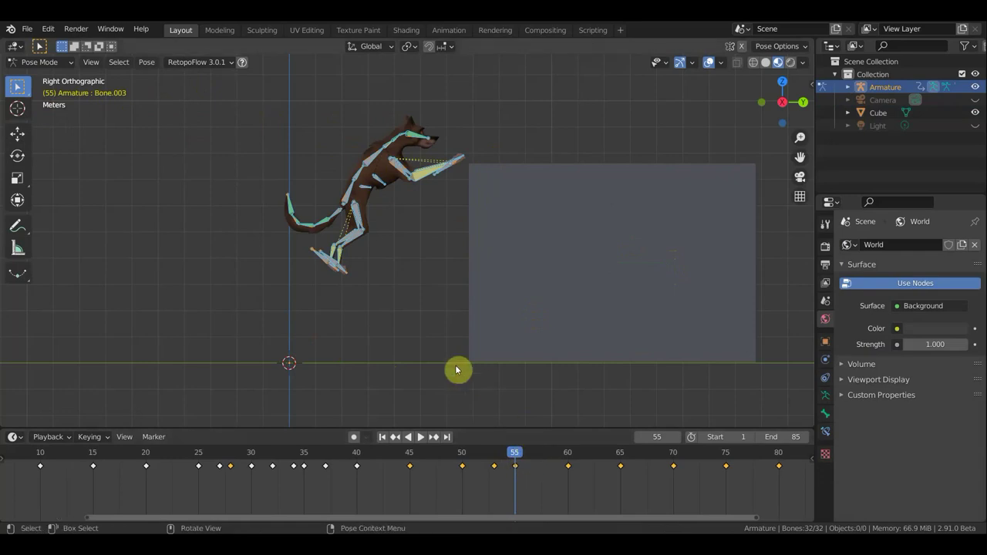
Step: Play and scrub through the leap frames, then stop playback
key(space)
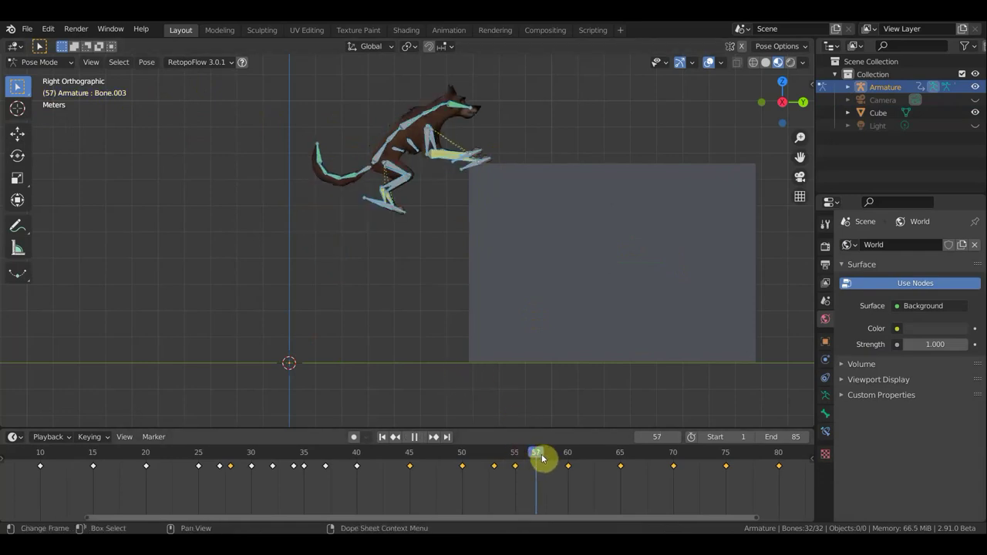
mouse_move(530, 457)
mouse_down()
mouse_move(516, 454)
mouse_move(548, 458)
mouse_move(514, 461)
mouse_up()
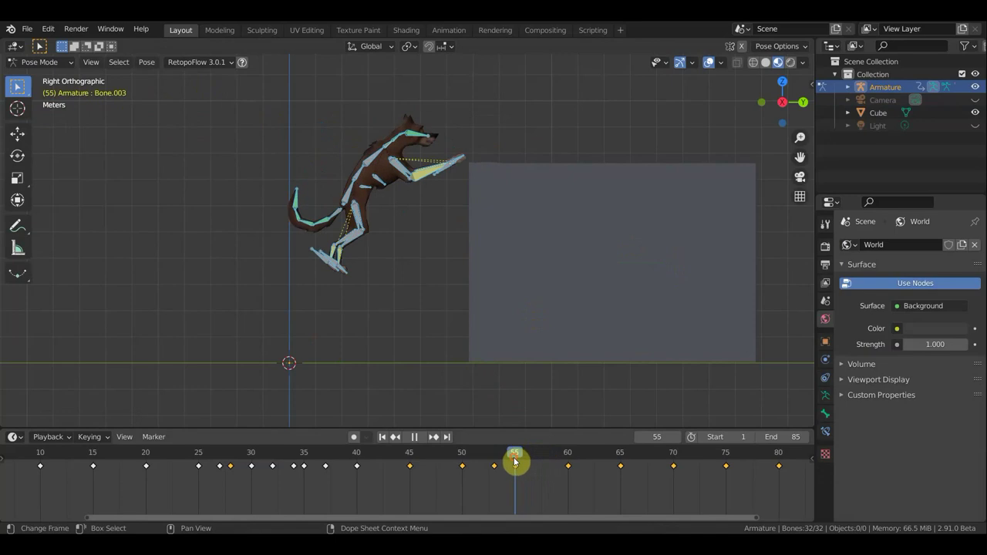
key(space)
scroll(486, 239, up, 2)
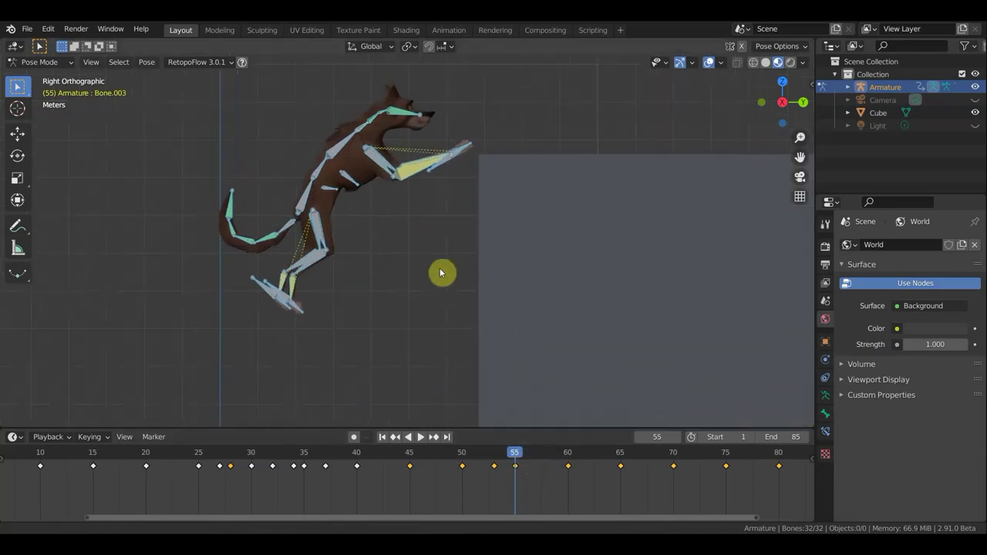
Step: Hide viewport overlays and check the landing on the box at frames 60 and 65
click(708, 62)
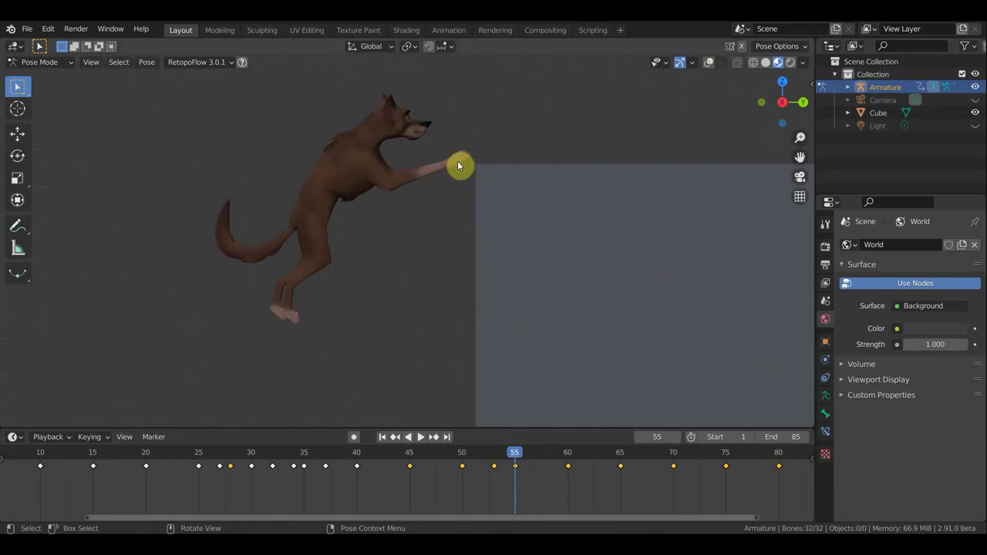
click(568, 456)
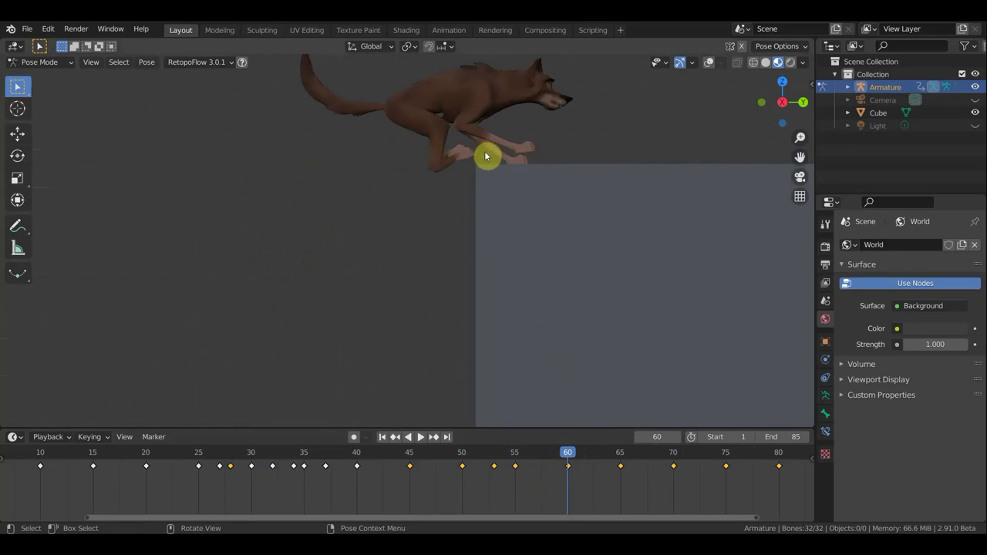
click(620, 458)
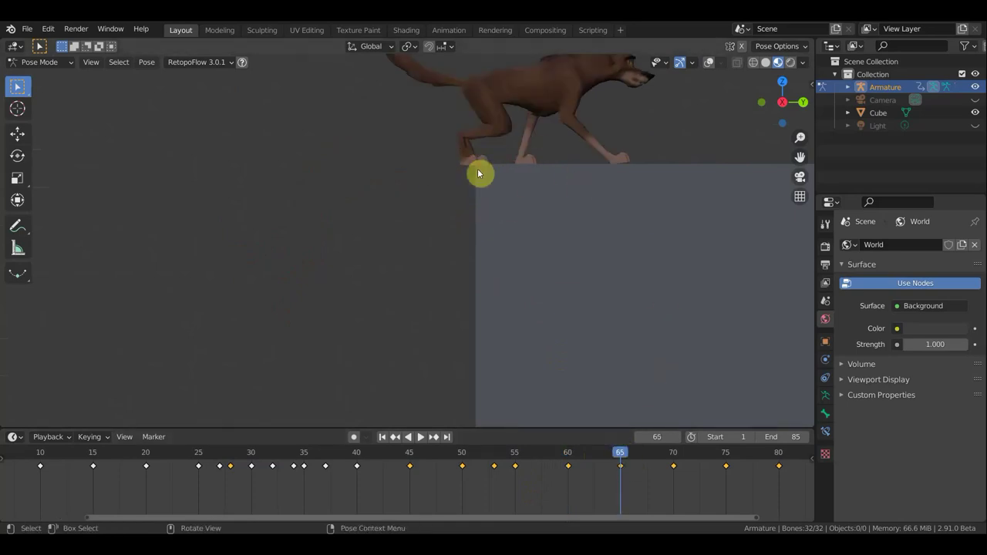
mouse_move(620, 458)
mouse_down()
mouse_move(614, 465)
mouse_move(628, 469)
mouse_move(571, 466)
mouse_move(609, 474)
mouse_move(522, 468)
mouse_move(606, 468)
mouse_move(692, 494)
mouse_move(772, 494)
mouse_up()
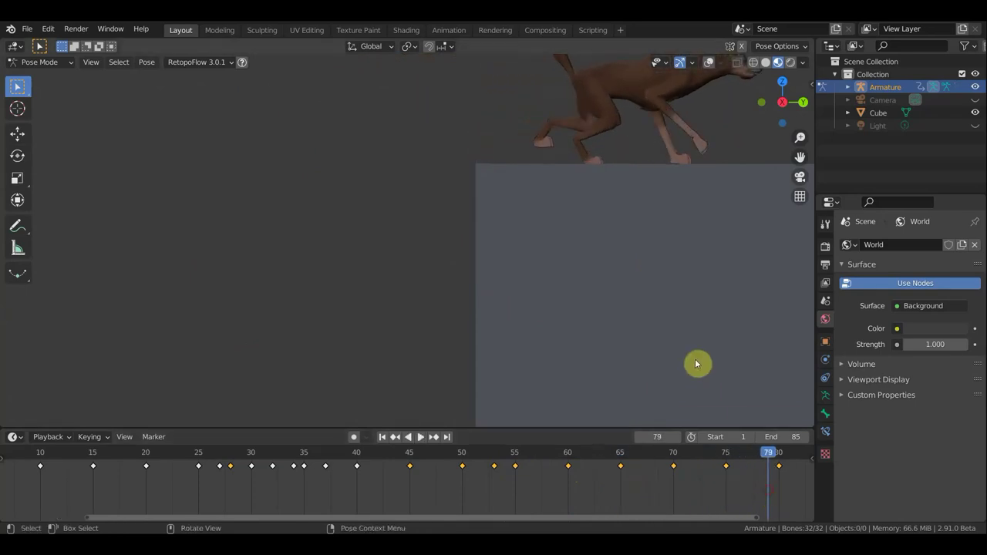
Step: Scrub back to the crouch at frame 27, recentre the wolf, and turn overlays back on
scroll(702, 382, down, 4)
ctrl+scroll(587, 497, left, 2)
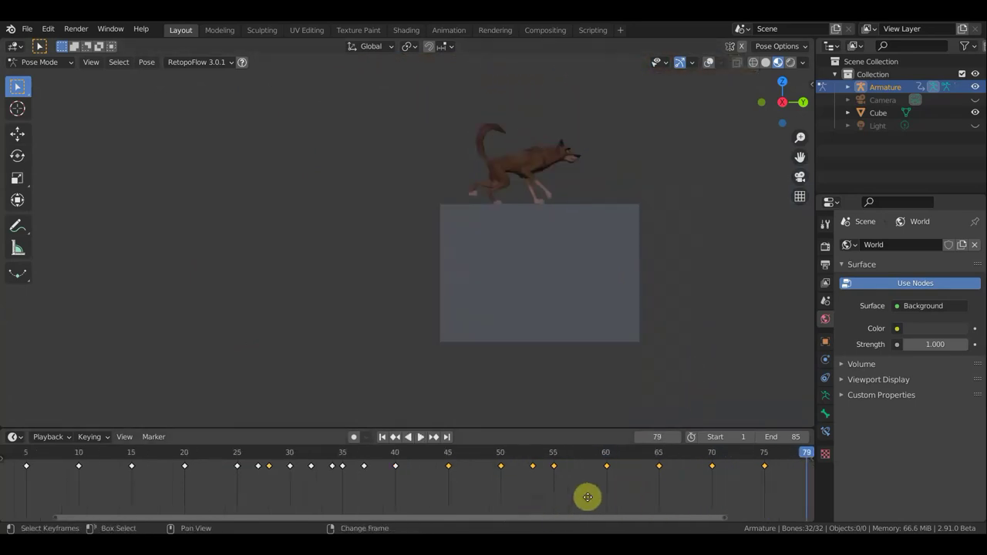
scroll(755, 471, down, 2)
mouse_move(758, 456)
mouse_down()
mouse_move(300, 450)
mouse_move(342, 456)
mouse_move(317, 458)
mouse_up()
scroll(380, 316, up, 3)
scroll(381, 316, down, 1)
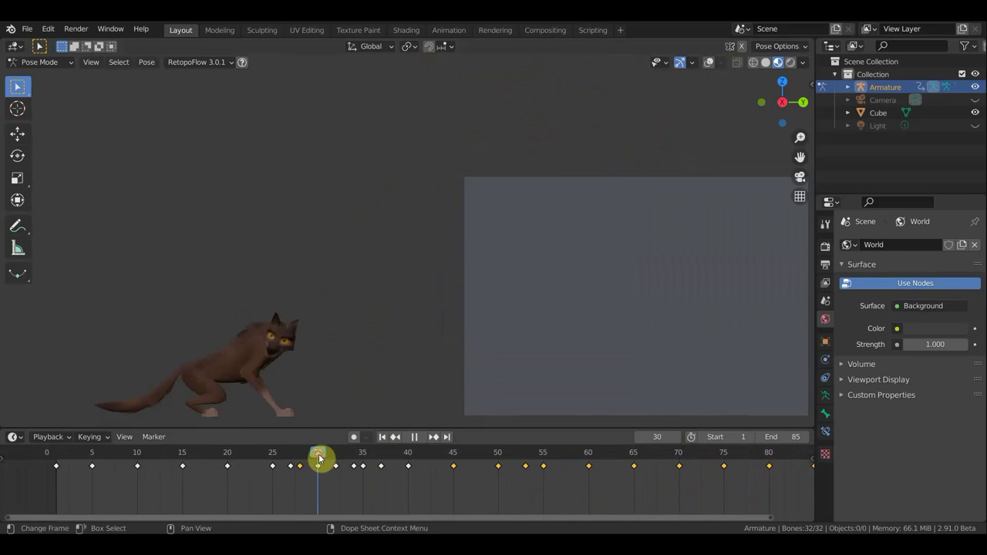
shift+middle_drag(365, 385, 494, 284)
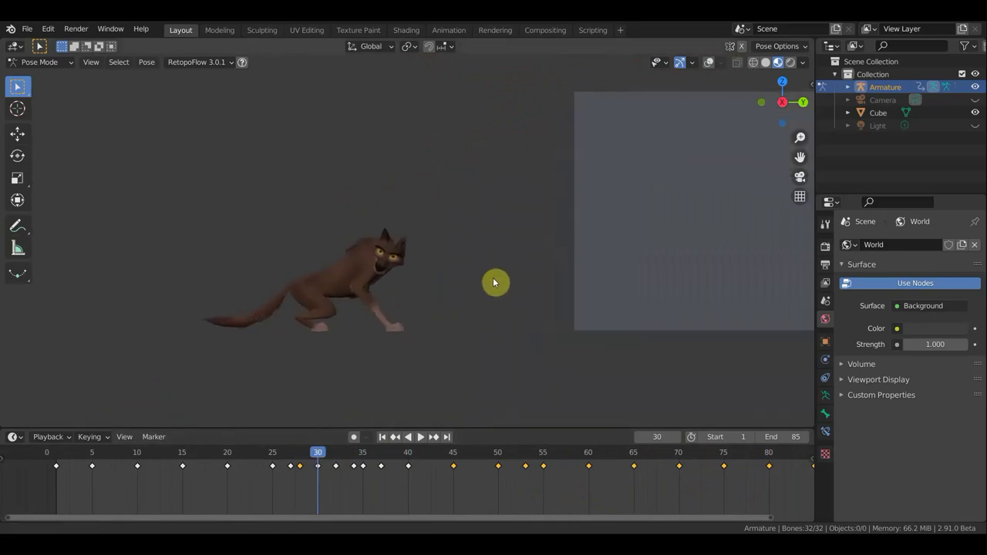
scroll(489, 275, up, 3)
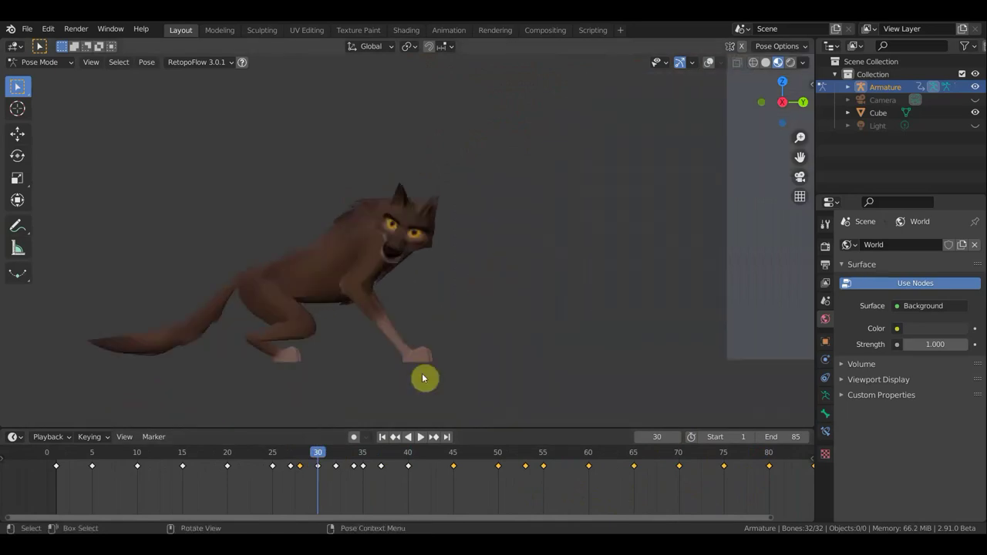
click(301, 459)
drag(287, 461, 290, 461)
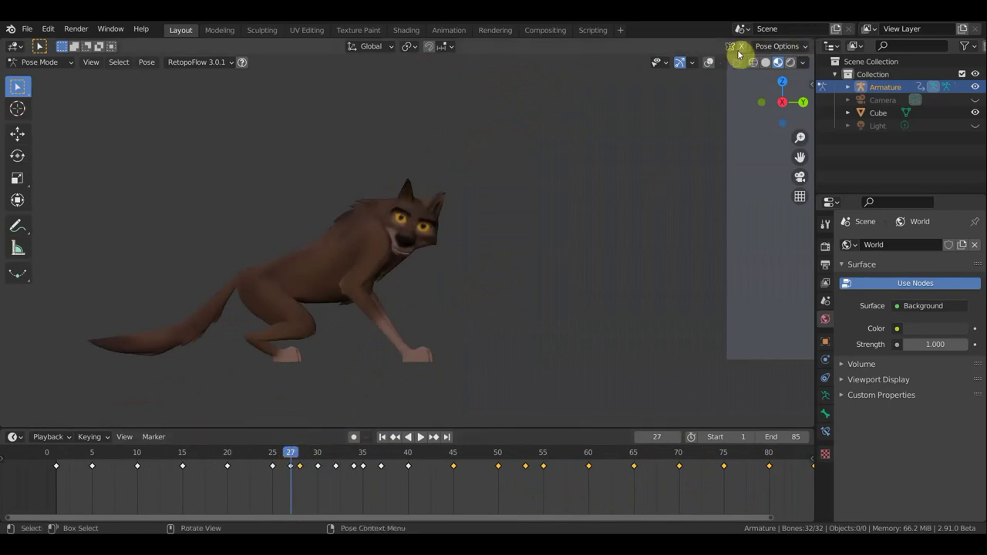
click(709, 62)
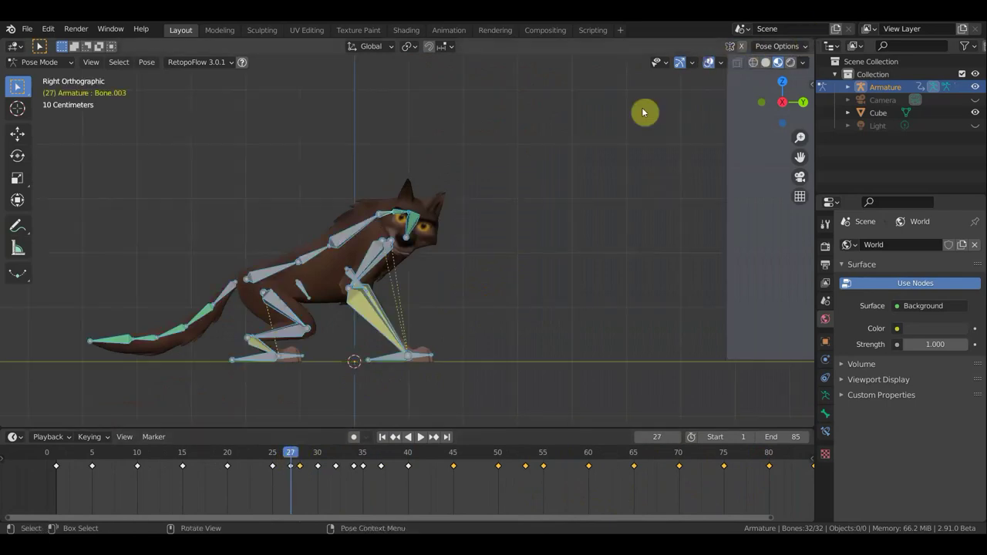
Step: Rotate the wolf's head bone at frame 27 to turn its head
click(409, 221)
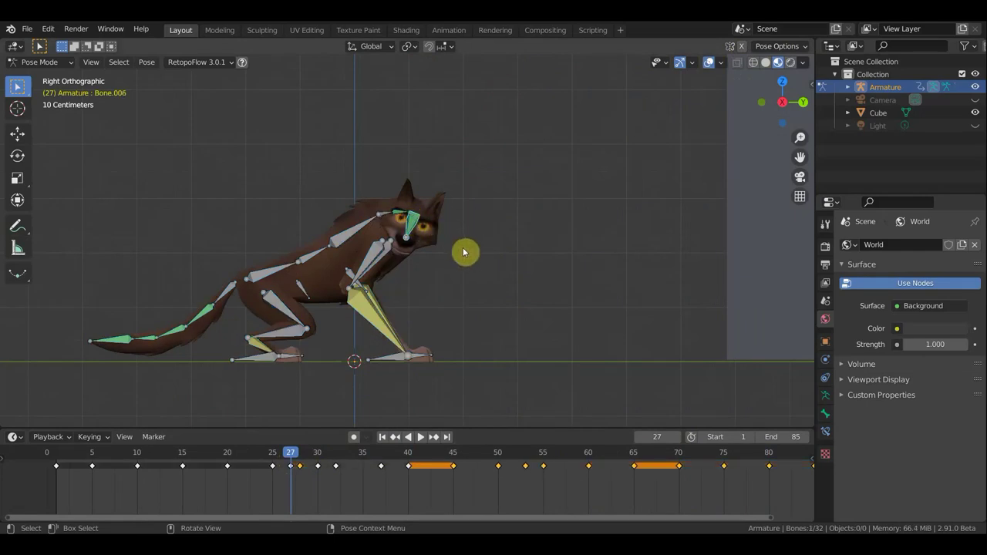
key(r)
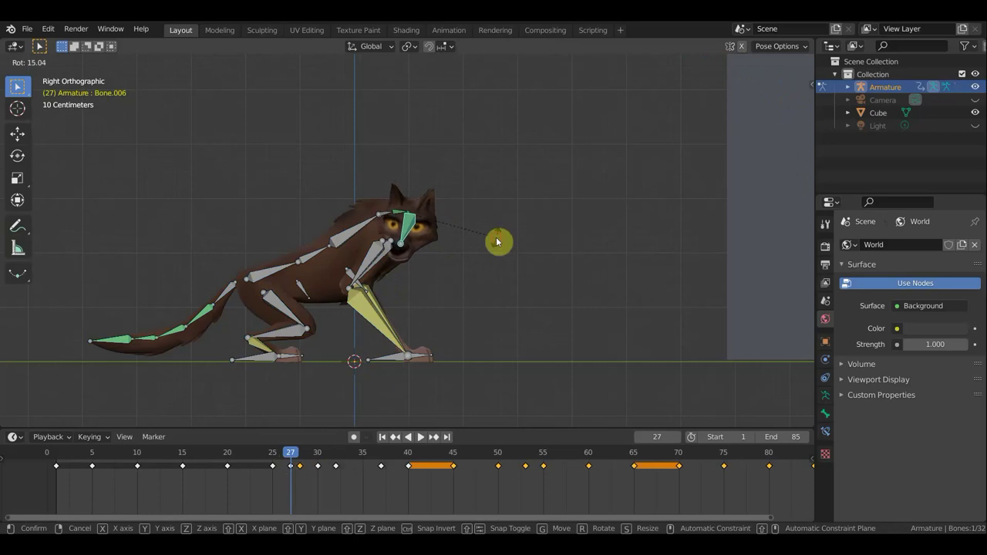
click(495, 237)
mouse_move(530, 248)
middle_down()
mouse_move(620, 249)
mouse_move(579, 249)
middle_up()
mouse_move(423, 248)
middle_down()
mouse_move(567, 254)
mouse_move(530, 266)
mouse_move(509, 259)
middle_up()
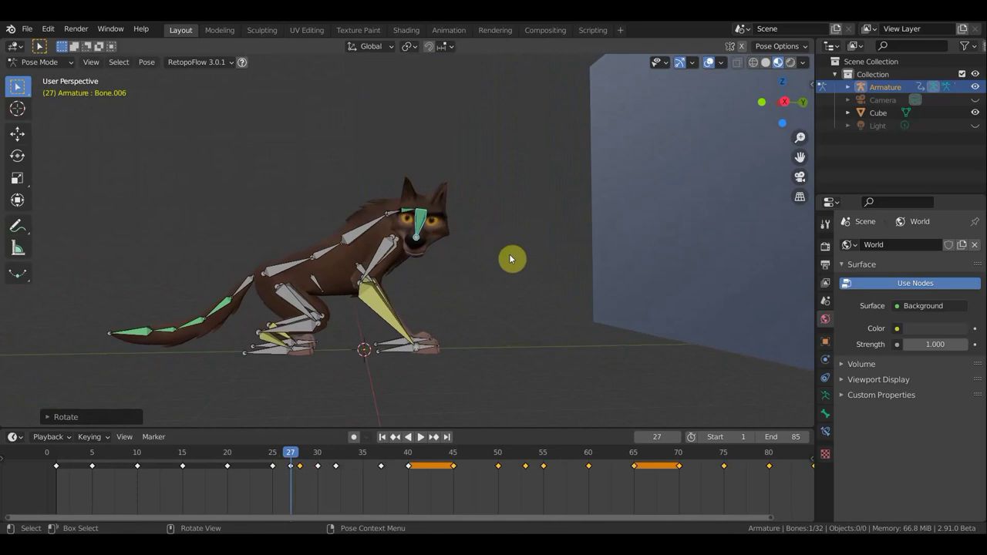
Step: Key Location & Rotation for all bones at frame 27
key(a)
key(i)
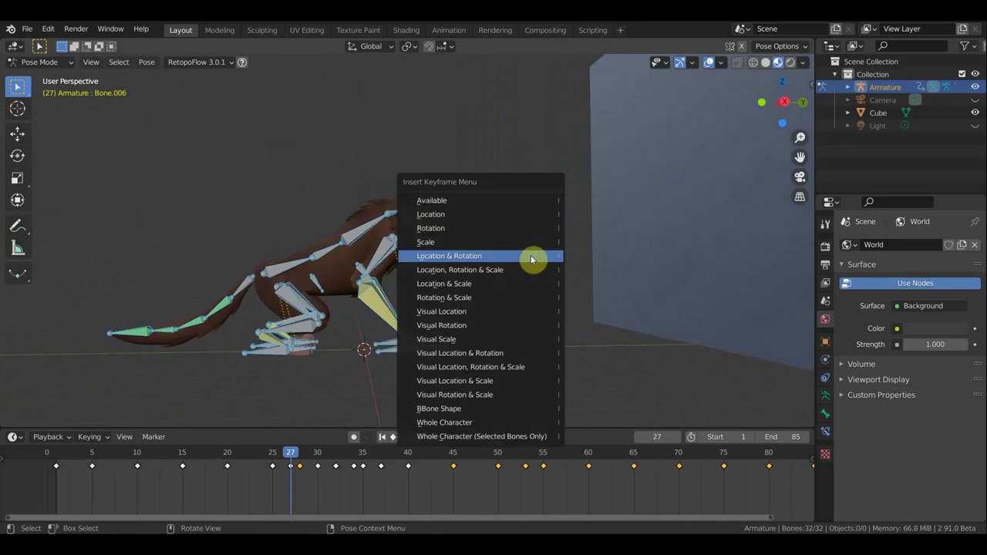
click(531, 255)
Step: Step through frames 28 to 40 and select the keyframe at frame 40
click(302, 454)
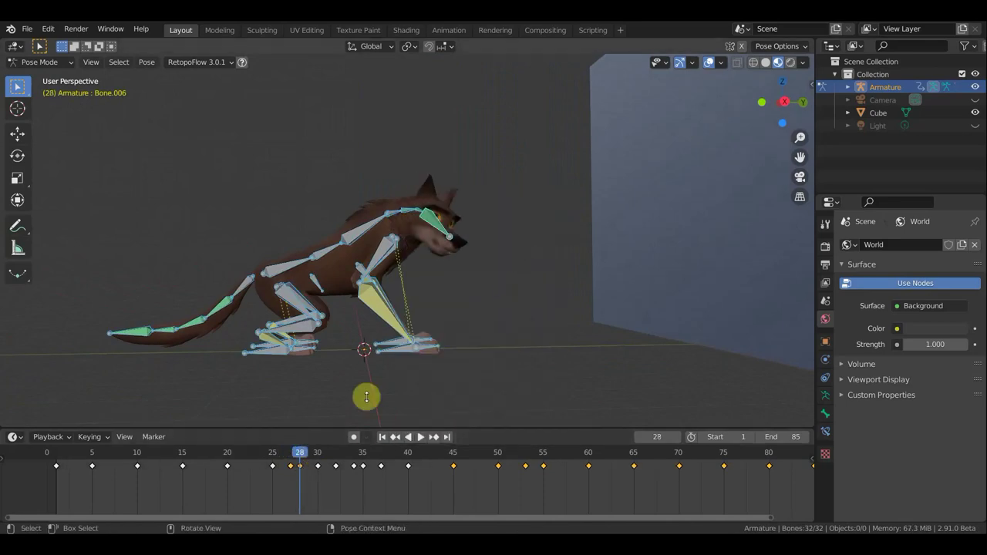
click(318, 462)
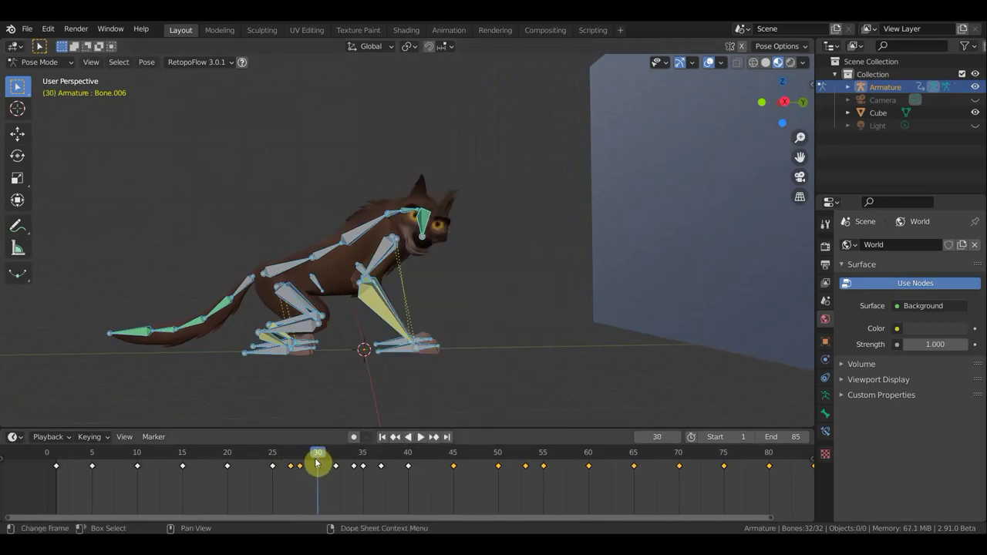
click(342, 460)
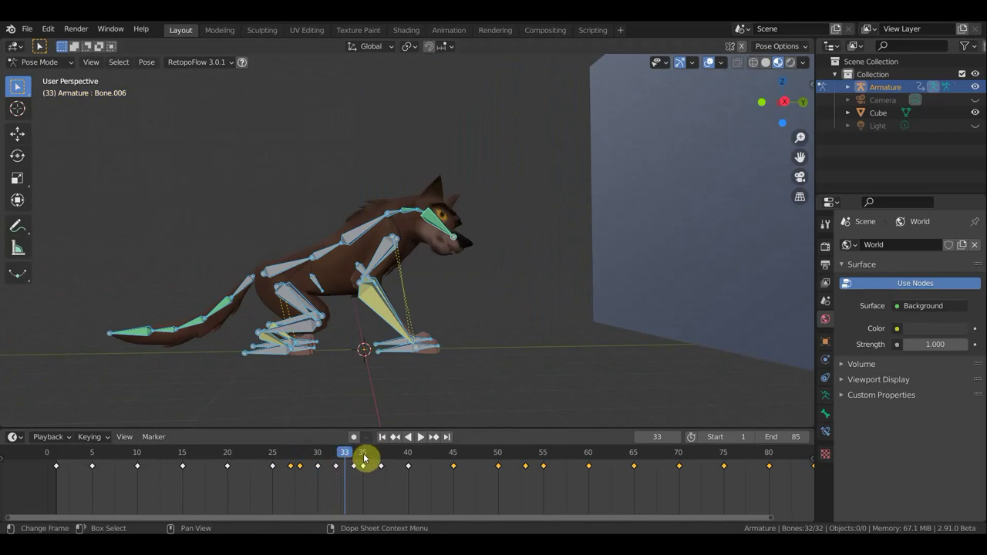
click(357, 461)
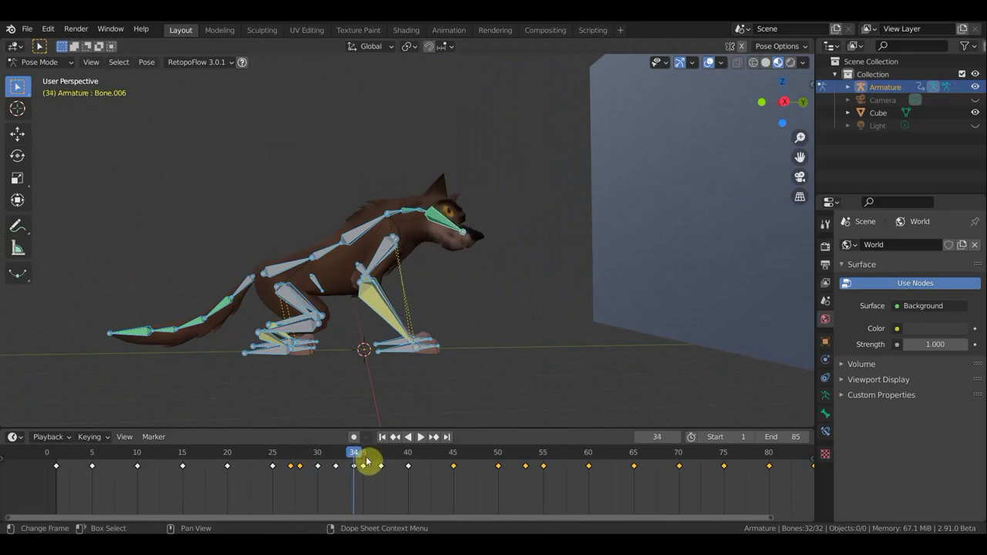
click(364, 461)
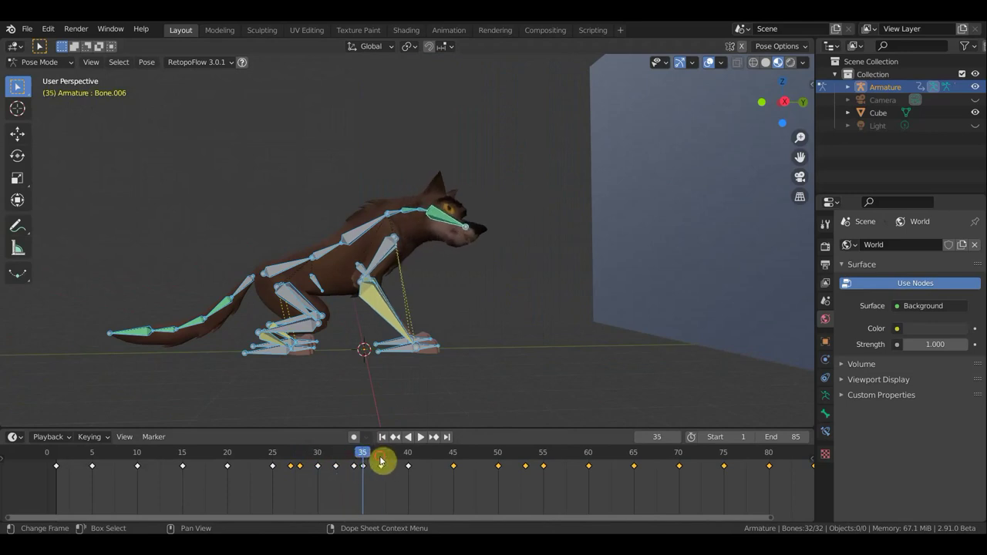
click(381, 461)
drag(398, 463, 412, 461)
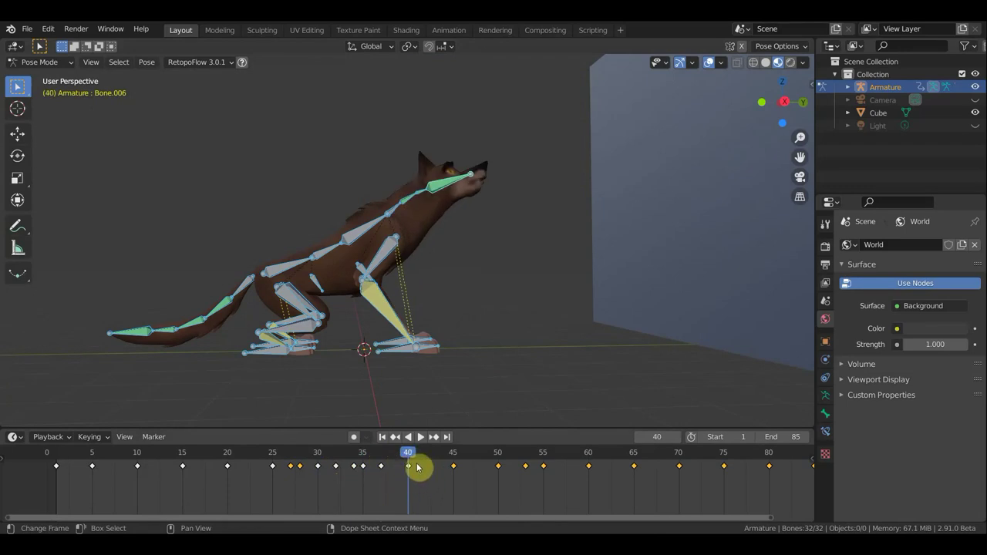
shift+click(408, 466)
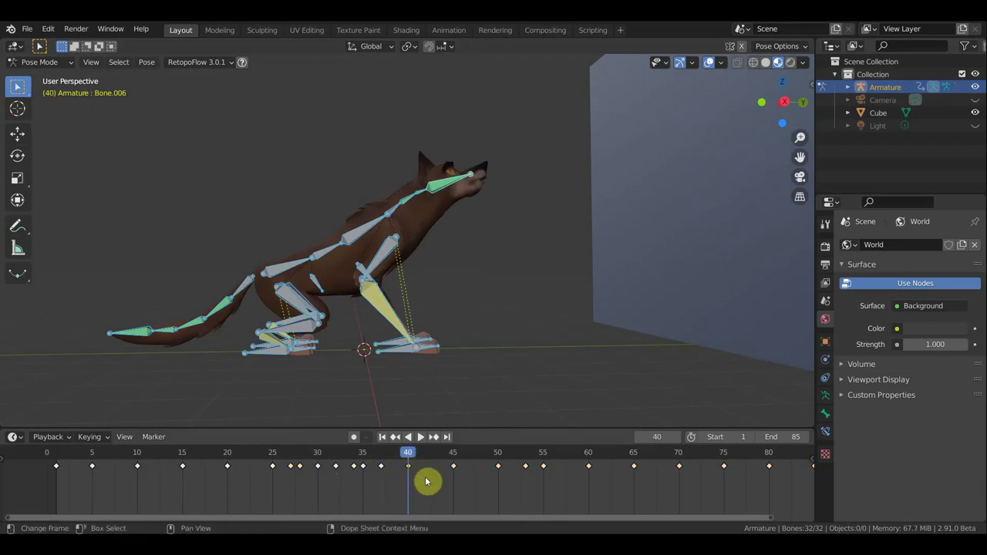
Step: Nudge the keyframes between frames 34 and 42 later, to frames 35, 37, 39 and 42
key(g)
click(455, 484)
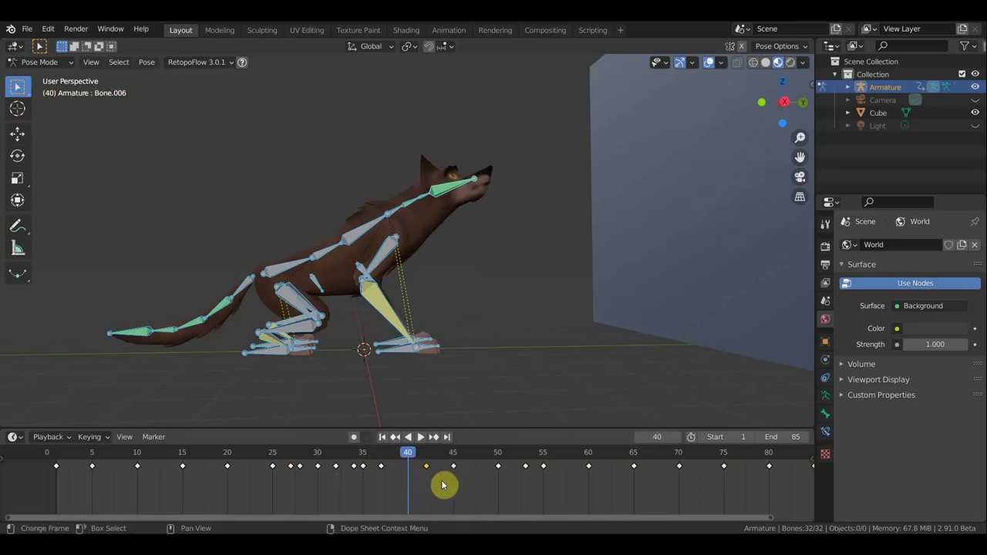
click(381, 472)
key(g)
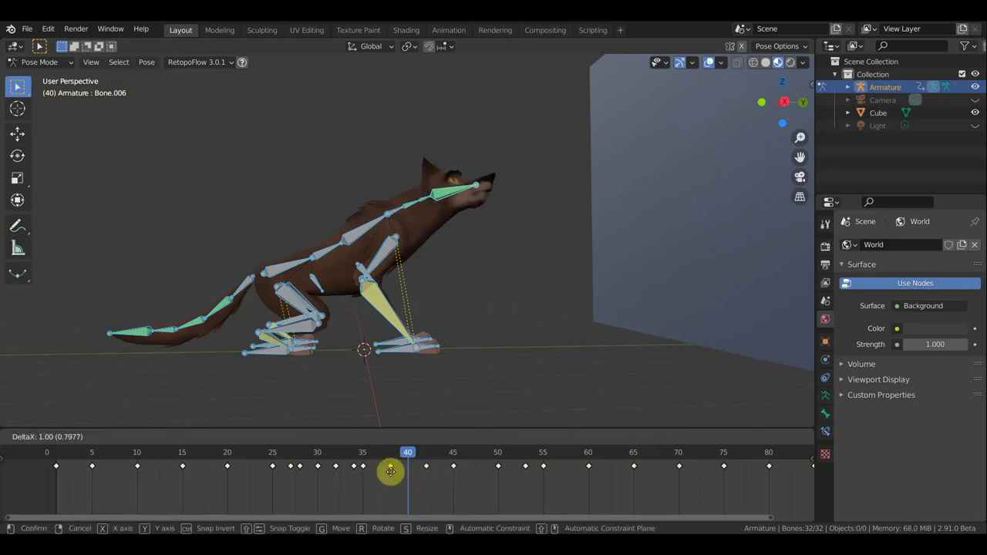
click(397, 480)
key(b)
drag(362, 464, 375, 470)
key(g)
click(381, 472)
click(353, 467)
key(g)
click(362, 468)
key(b)
drag(336, 469, 335, 467)
key(g)
click(342, 471)
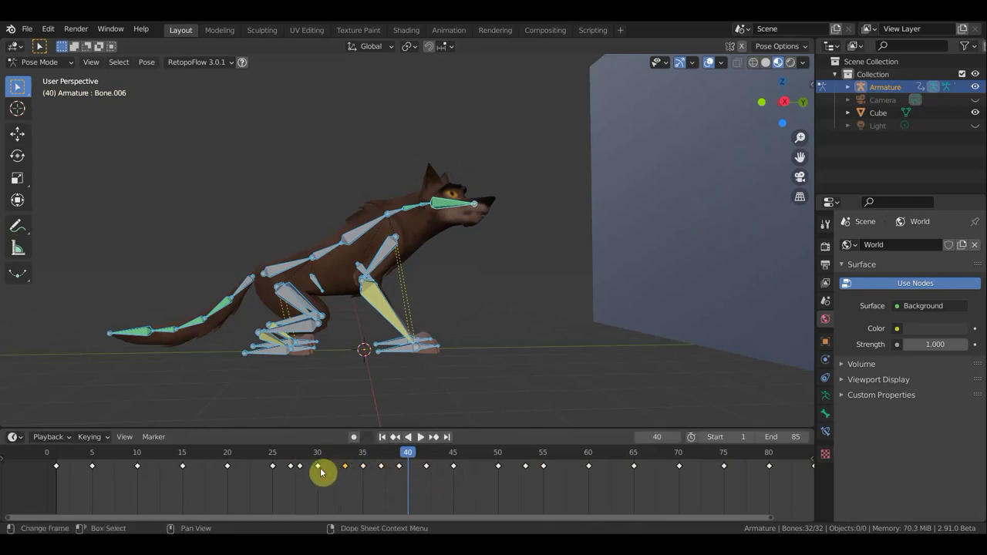
Step: Retime the crouch keyframes one frame earlier to frames 24, 26 and 28, then play
click(320, 456)
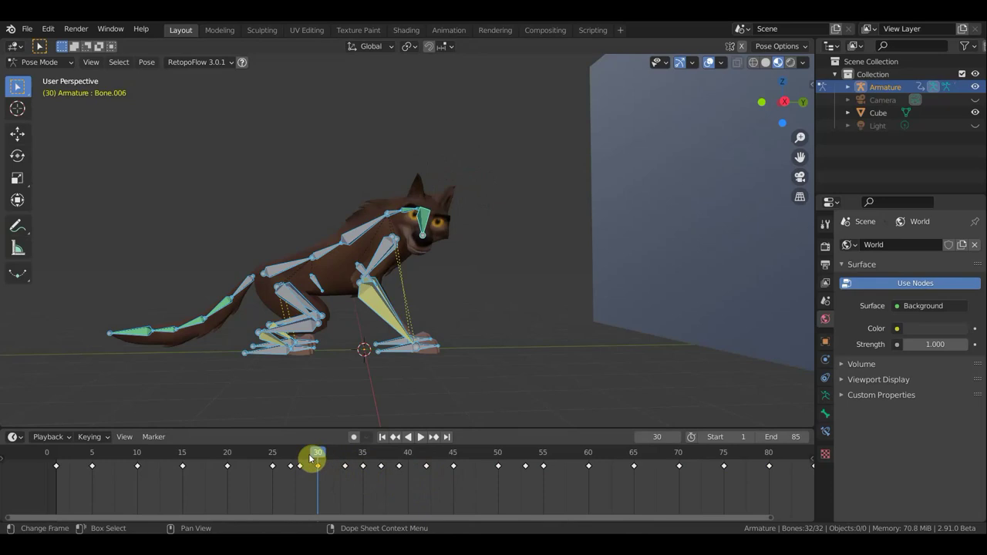
drag(300, 462, 306, 460)
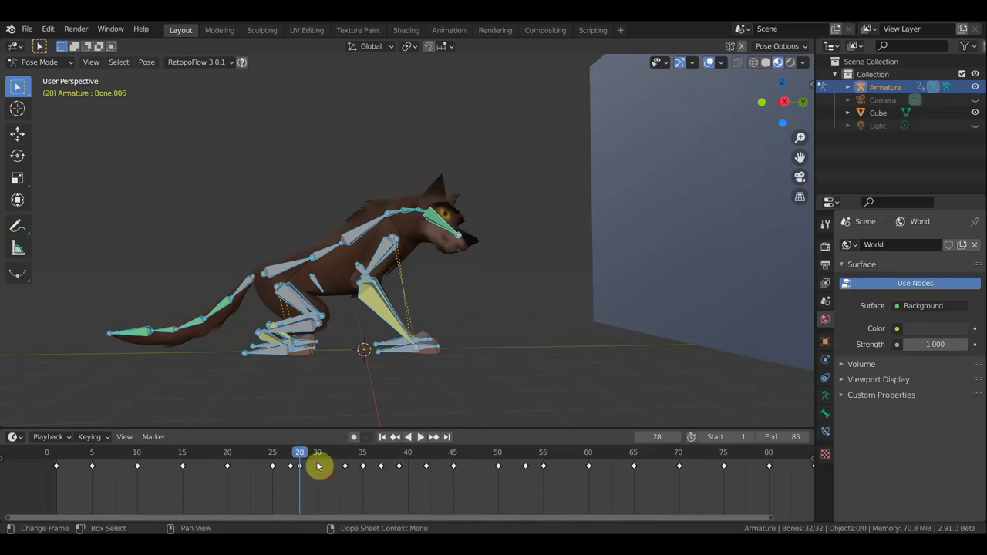
mouse_move(319, 465)
mouse_down()
mouse_move(328, 467)
mouse_move(300, 470)
mouse_move(277, 458)
mouse_up()
key(b)
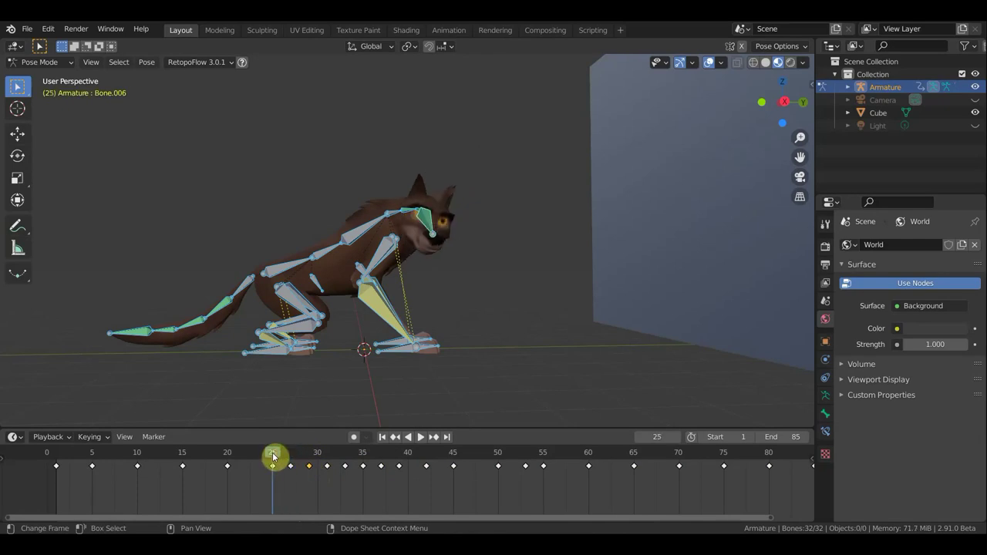
drag(275, 467, 267, 462)
click(291, 466)
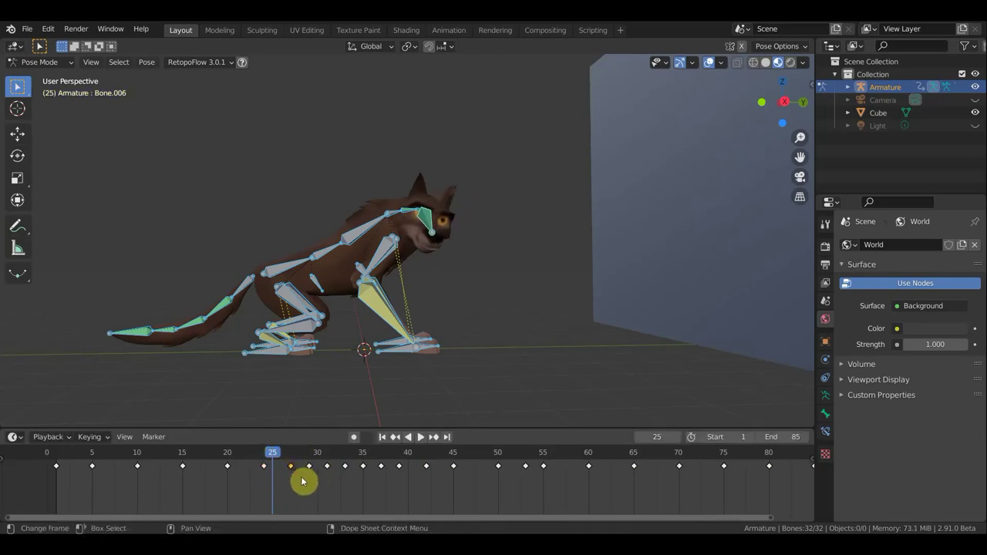
key(g)
click(303, 478)
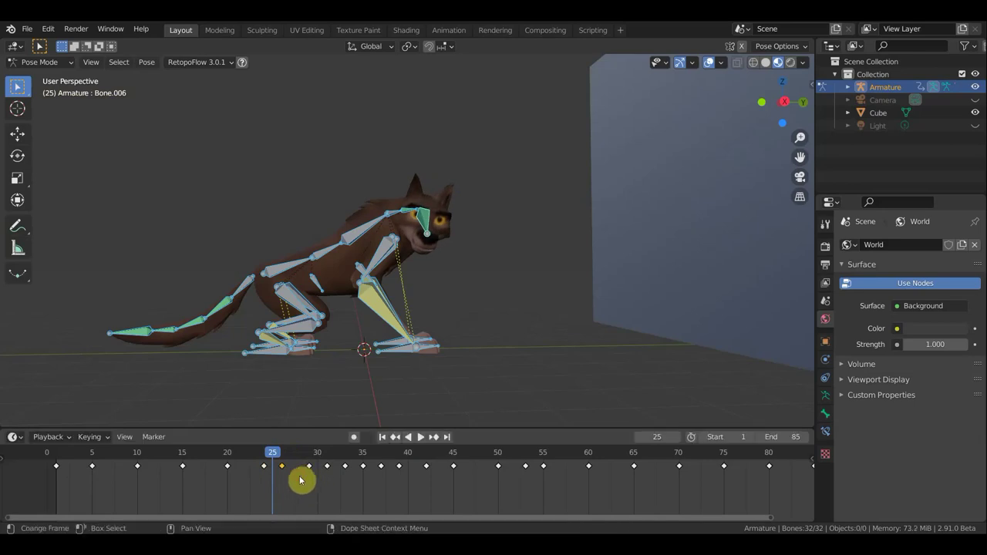
drag(308, 466, 301, 467)
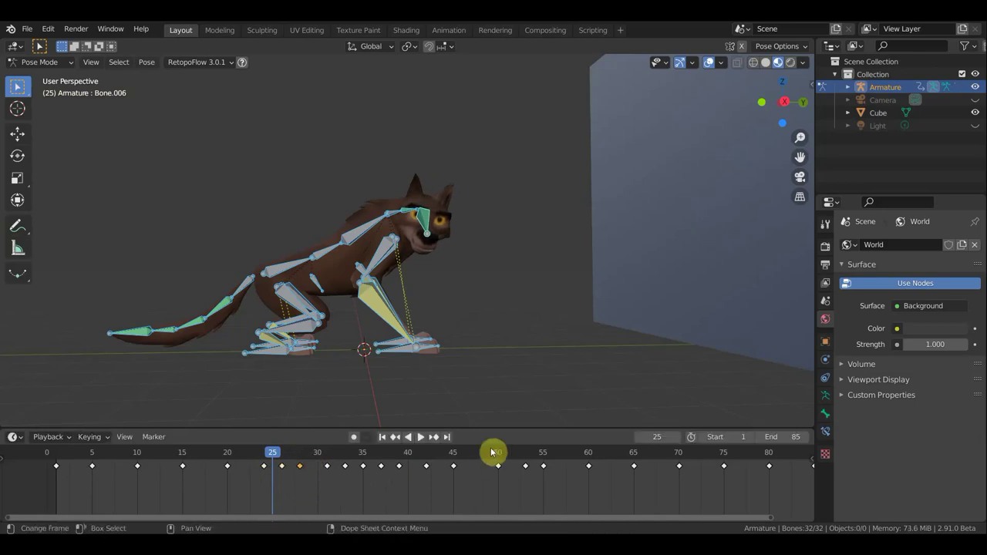
key(space)
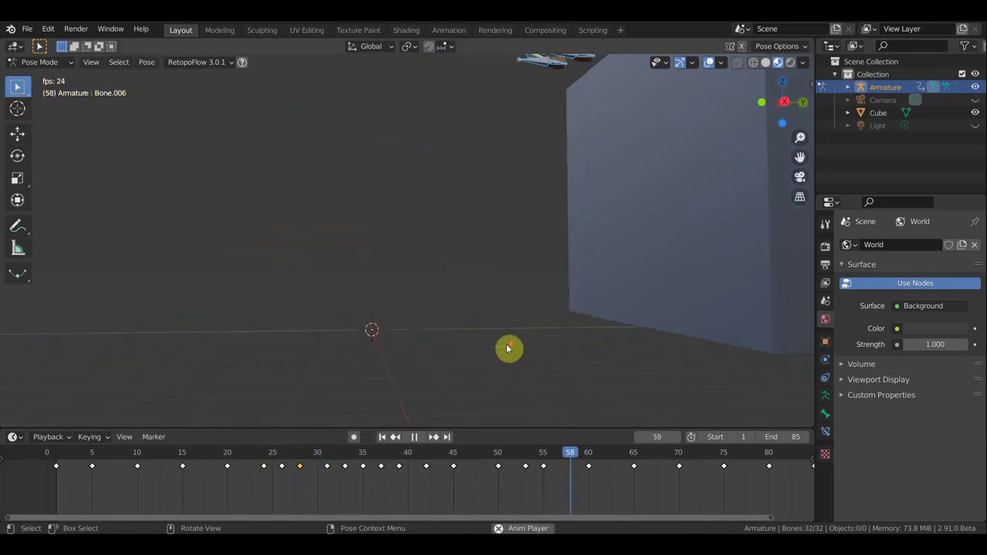
Step: Preview in front view without overlays, stopping at frame 72 with the wolf crossing the box
key(KP_1)
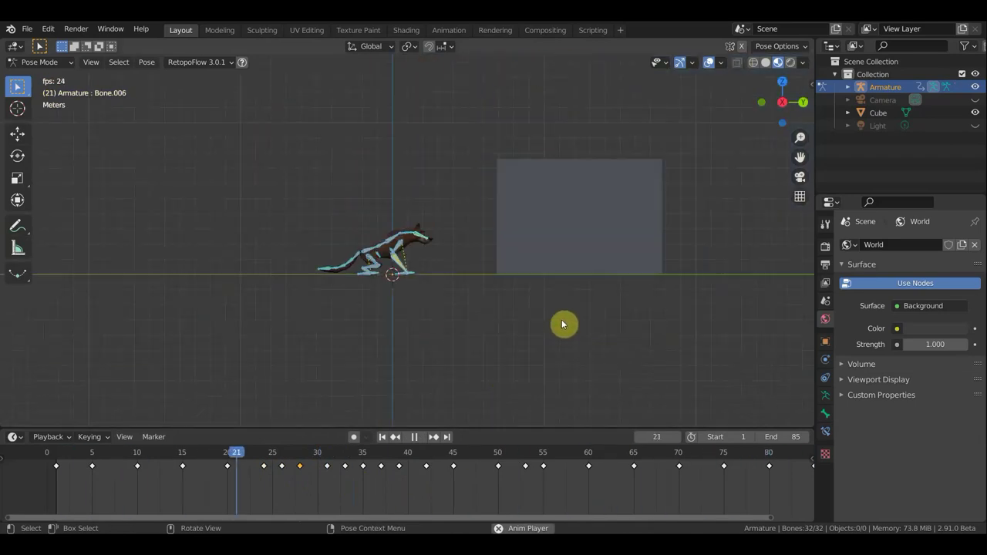
key(shift+alt+z)
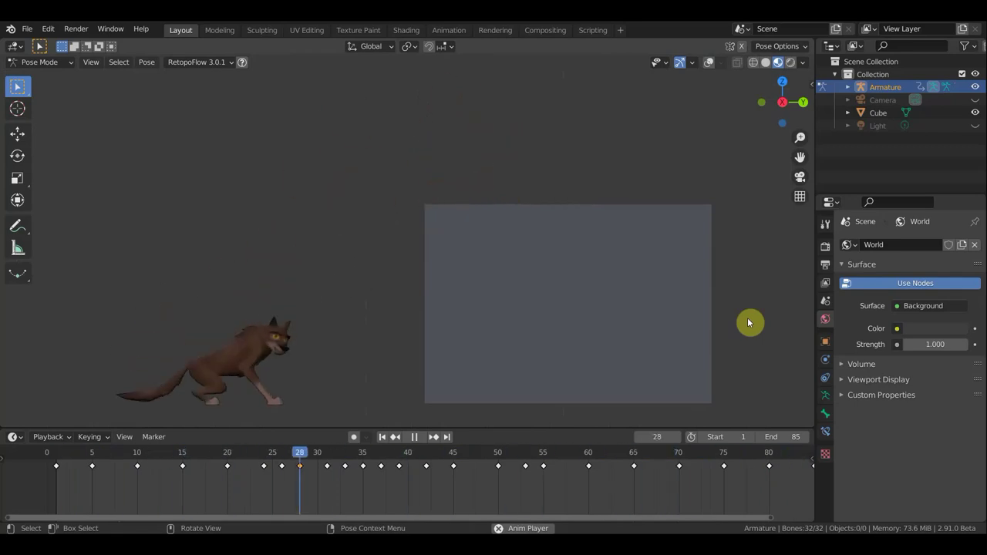
click(414, 437)
mouse_move(752, 452)
mouse_down()
mouse_move(504, 460)
mouse_move(591, 456)
mouse_move(787, 486)
mouse_move(599, 490)
mouse_move(700, 485)
mouse_up()
mouse_move(687, 308)
middle_down()
mouse_move(558, 328)
mouse_move(601, 324)
middle_up()
mouse_move(681, 326)
middle_down()
mouse_move(658, 185)
mouse_move(593, 202)
mouse_move(656, 233)
mouse_move(662, 225)
middle_up()
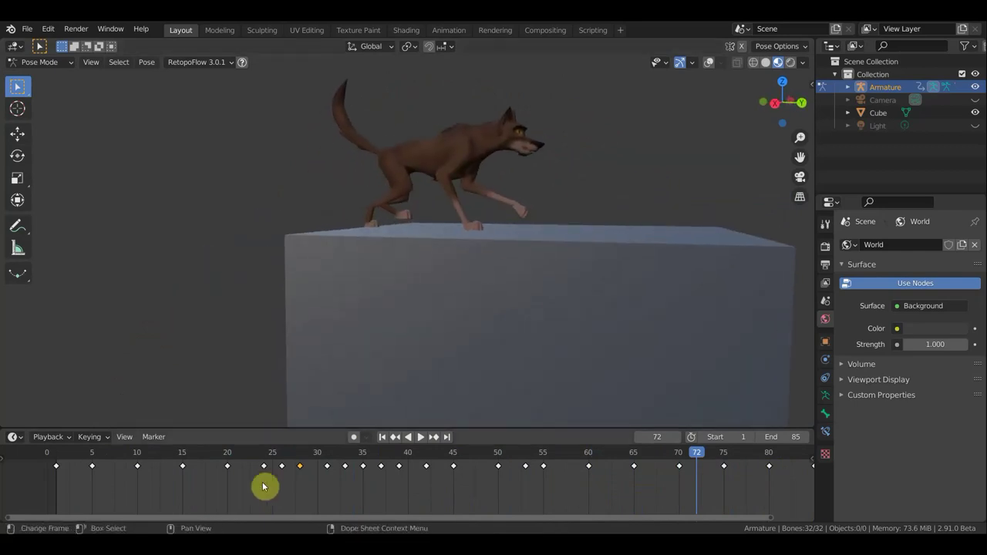